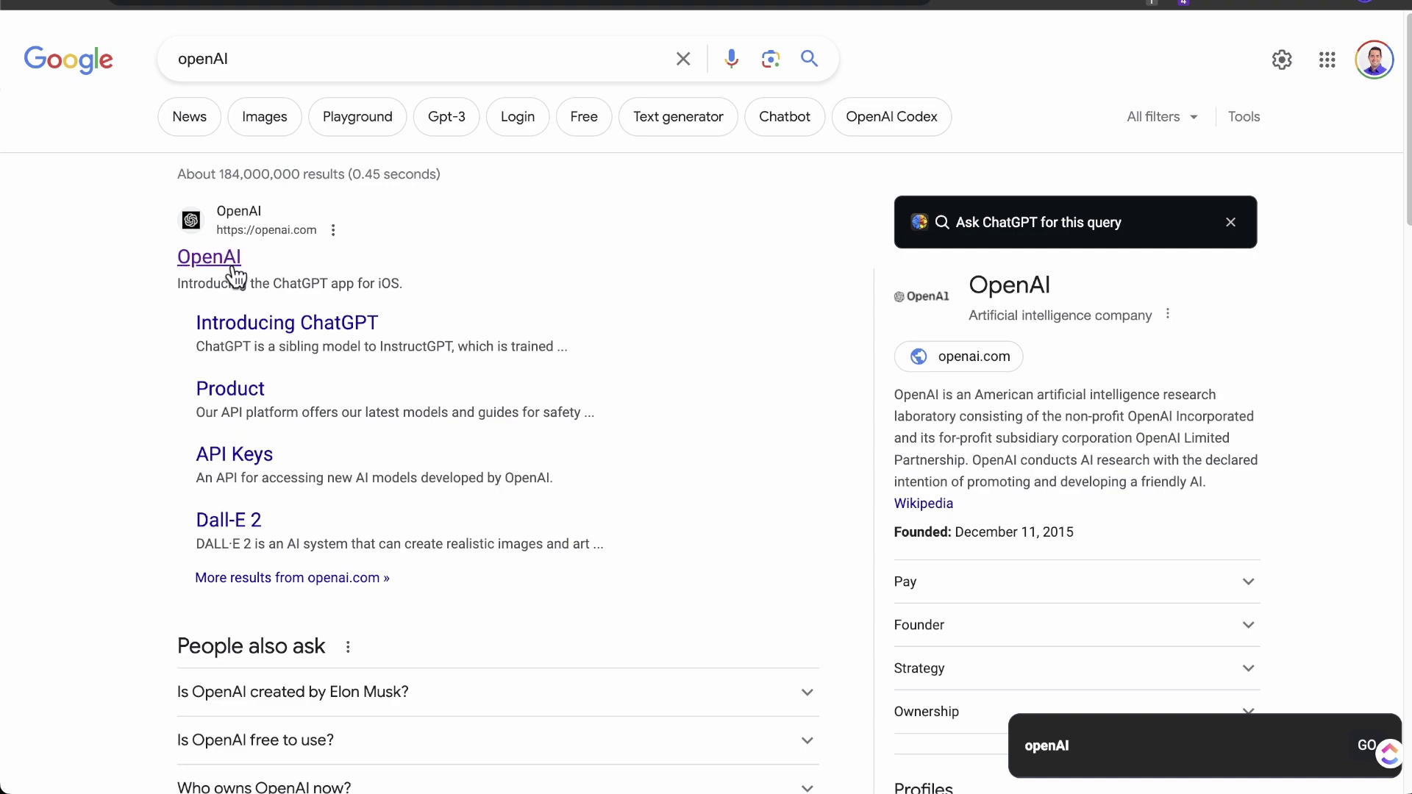
Open the OpenAI website from the search results, and read through the wikiHow guide on creating a ChatGPT account.
click(231, 262)
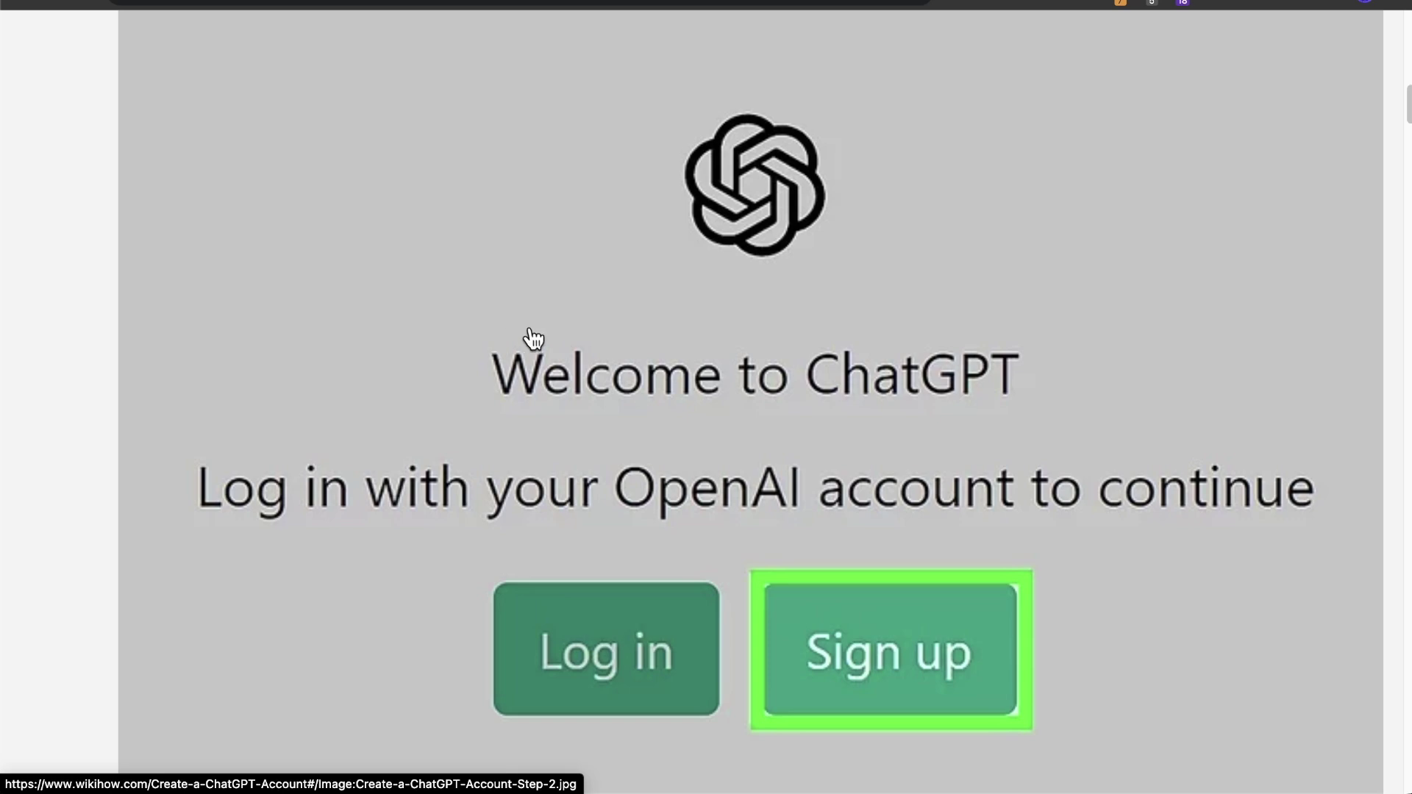
scroll(531, 338, down, 1)
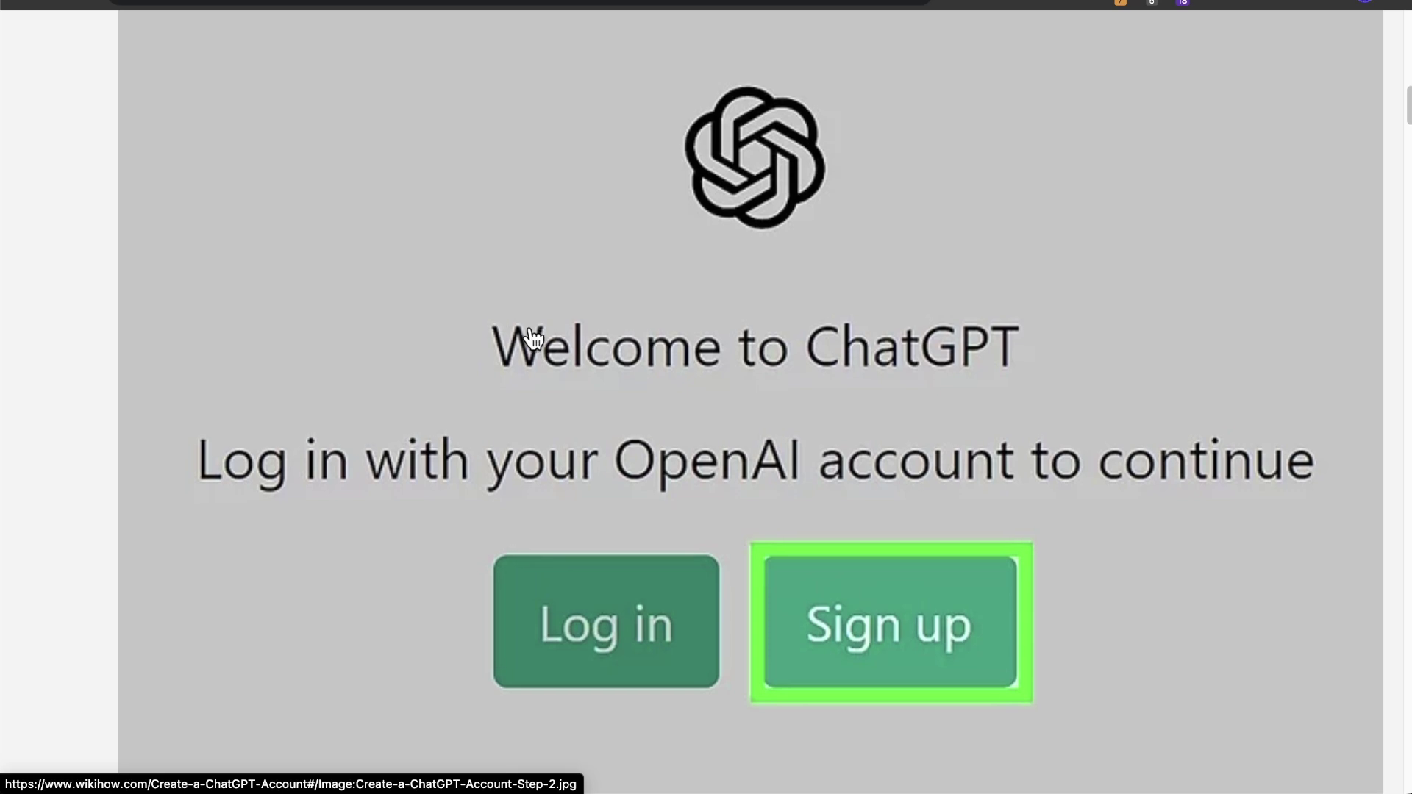
scroll(531, 339, up, 1)
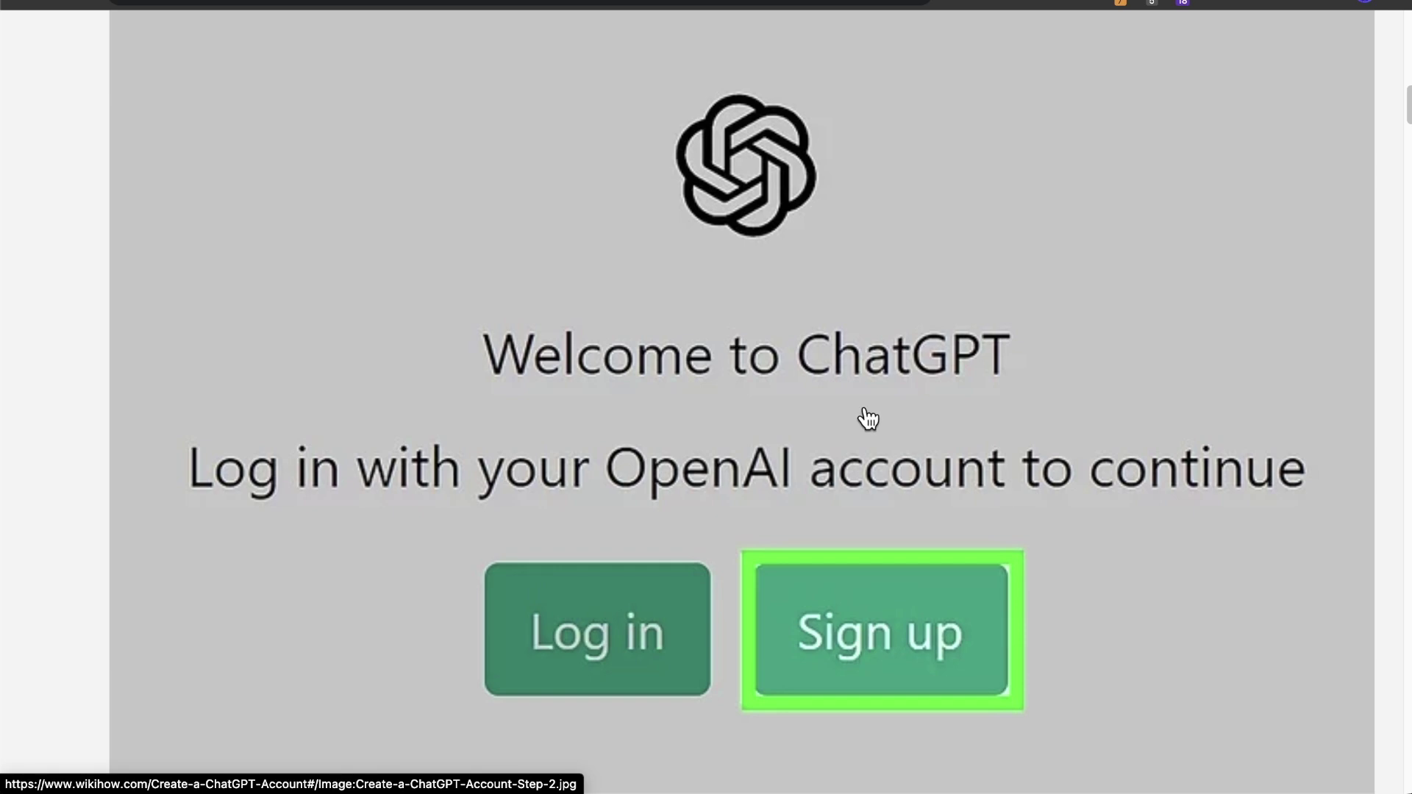
scroll(867, 415, down, 1)
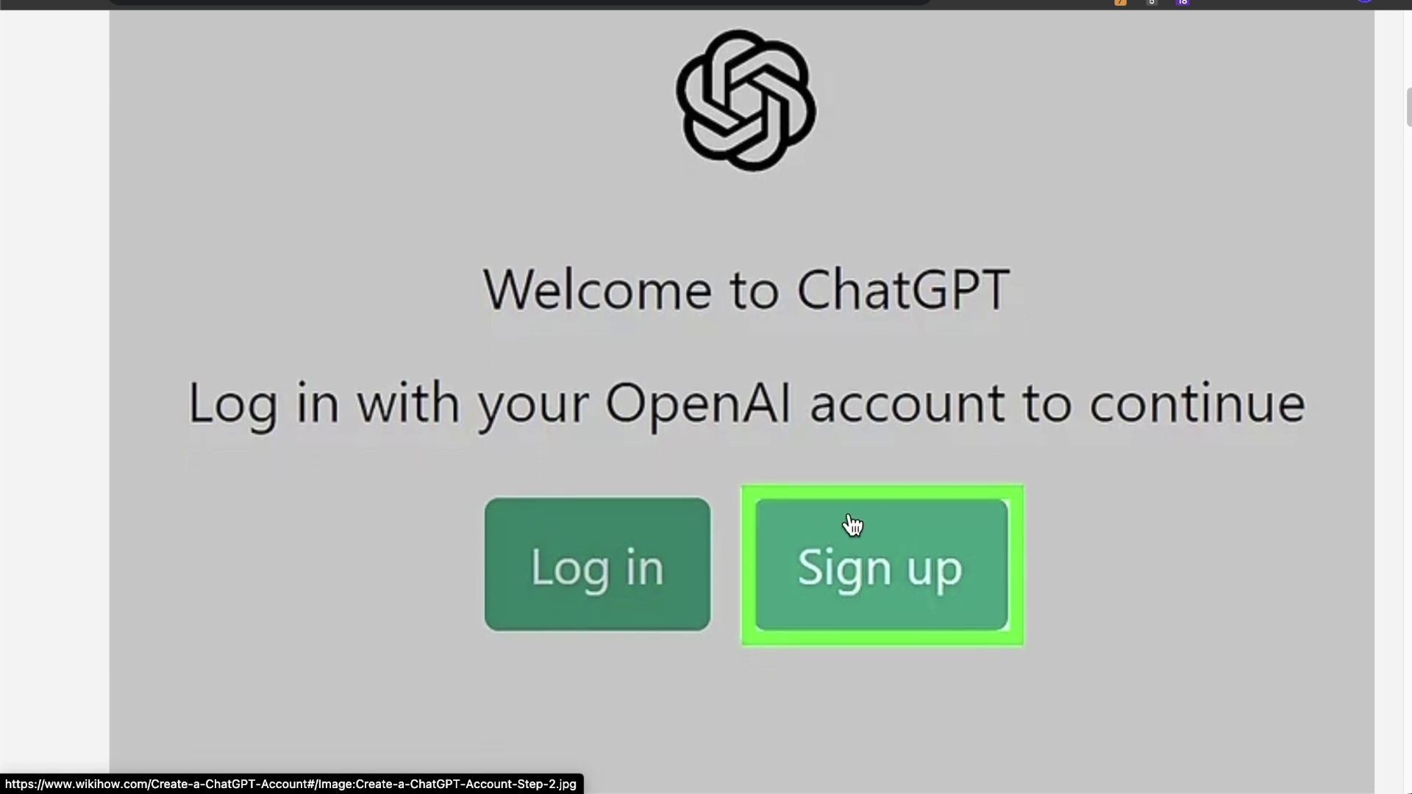
scroll(903, 571, down, 10)
scroll(888, 576, down, 2)
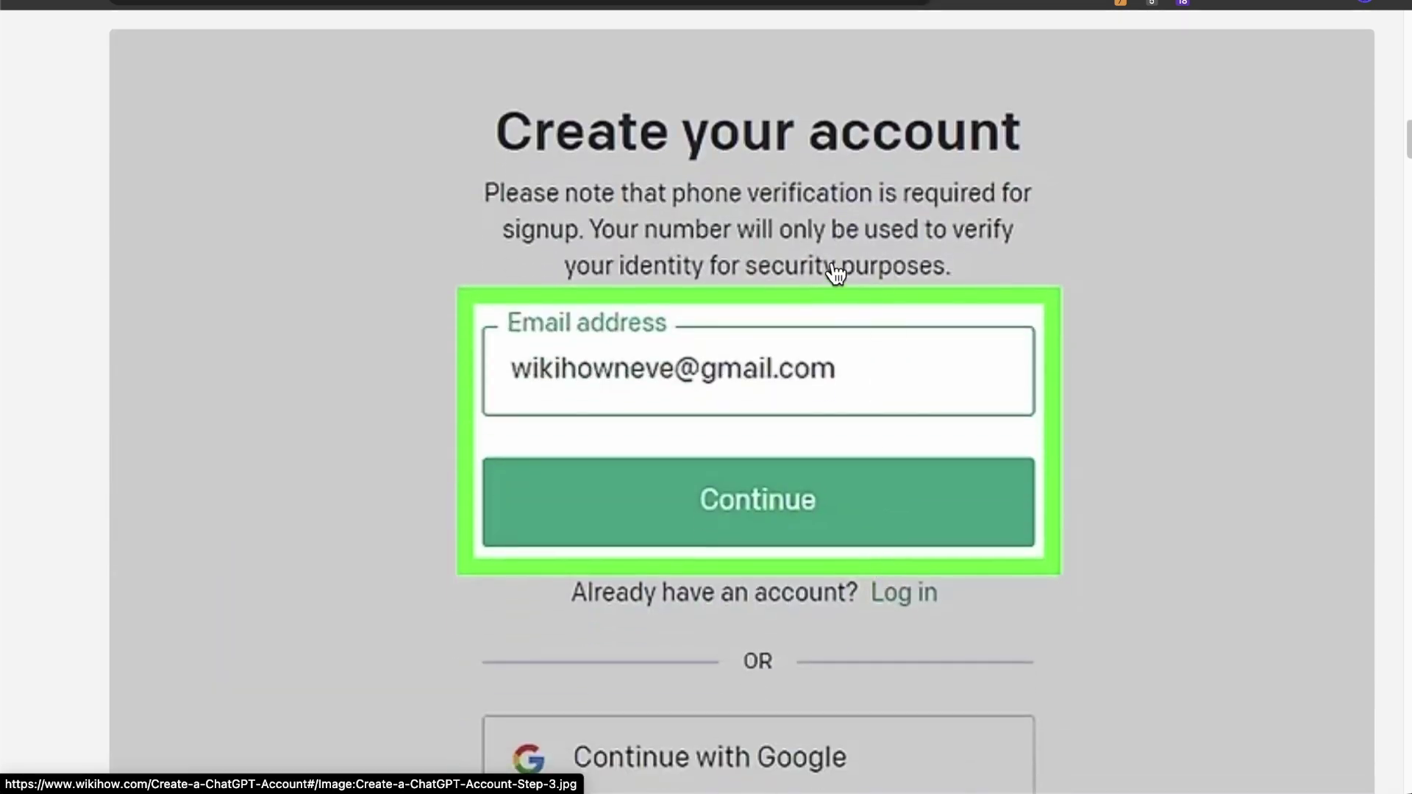
scroll(644, 388, down, 10)
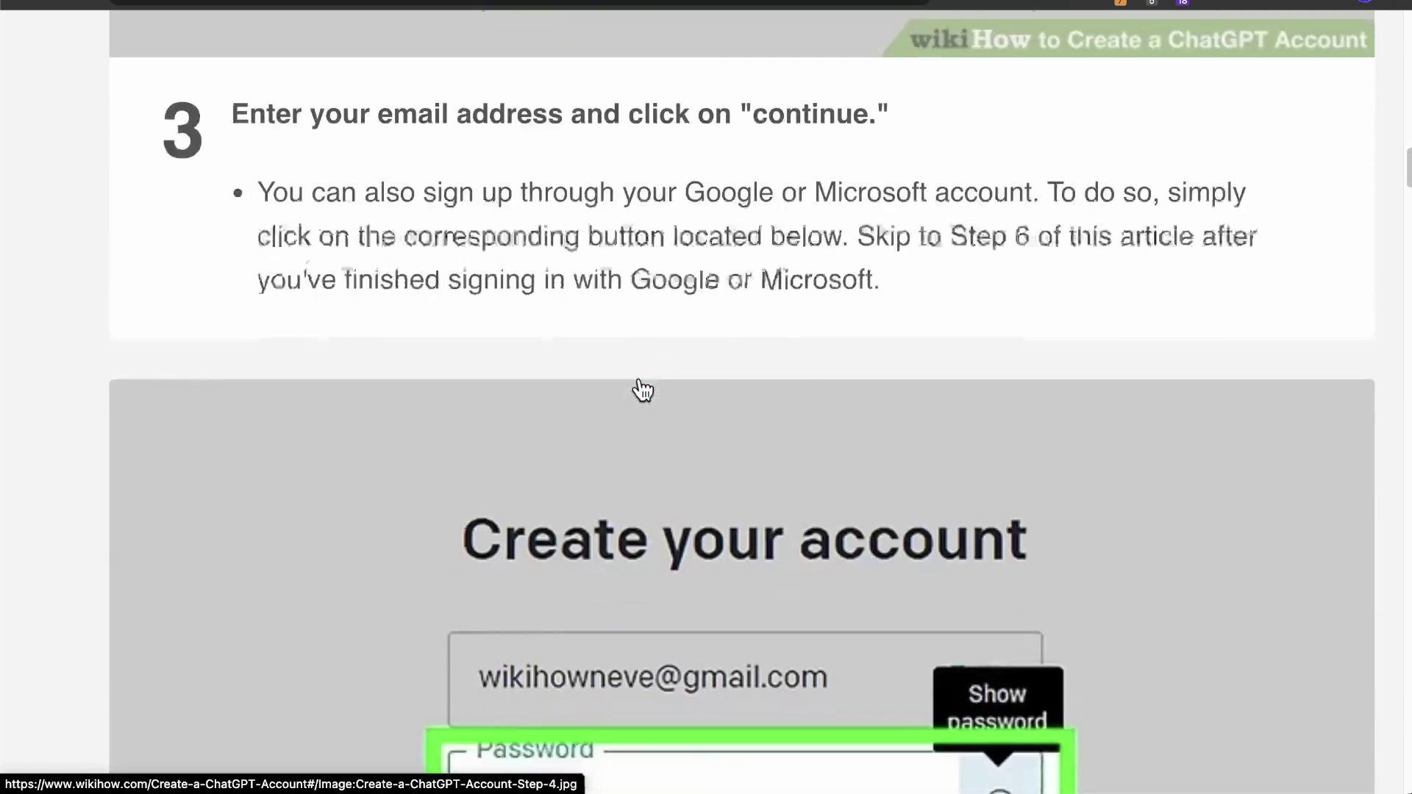
scroll(643, 389, up, 1)
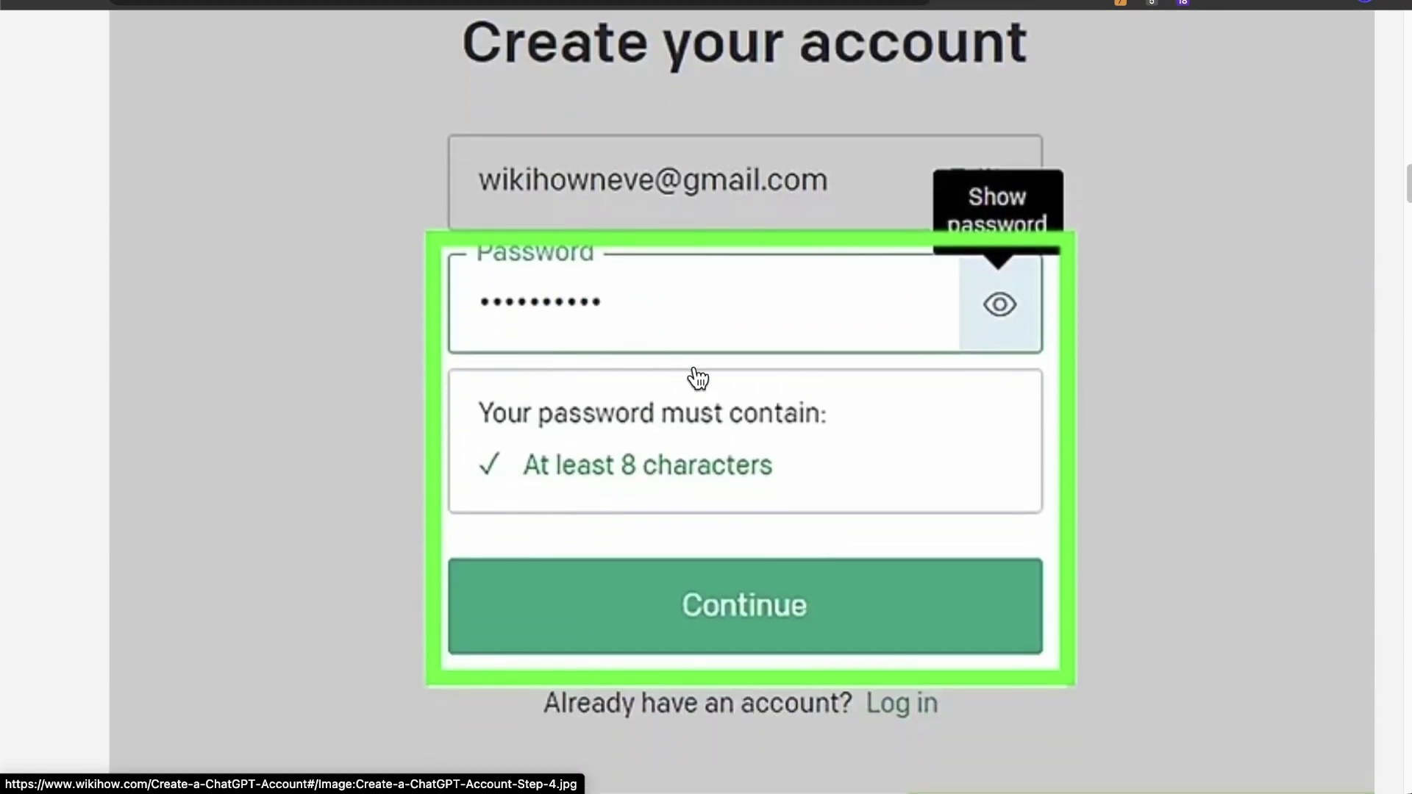
scroll(695, 372, down, 15)
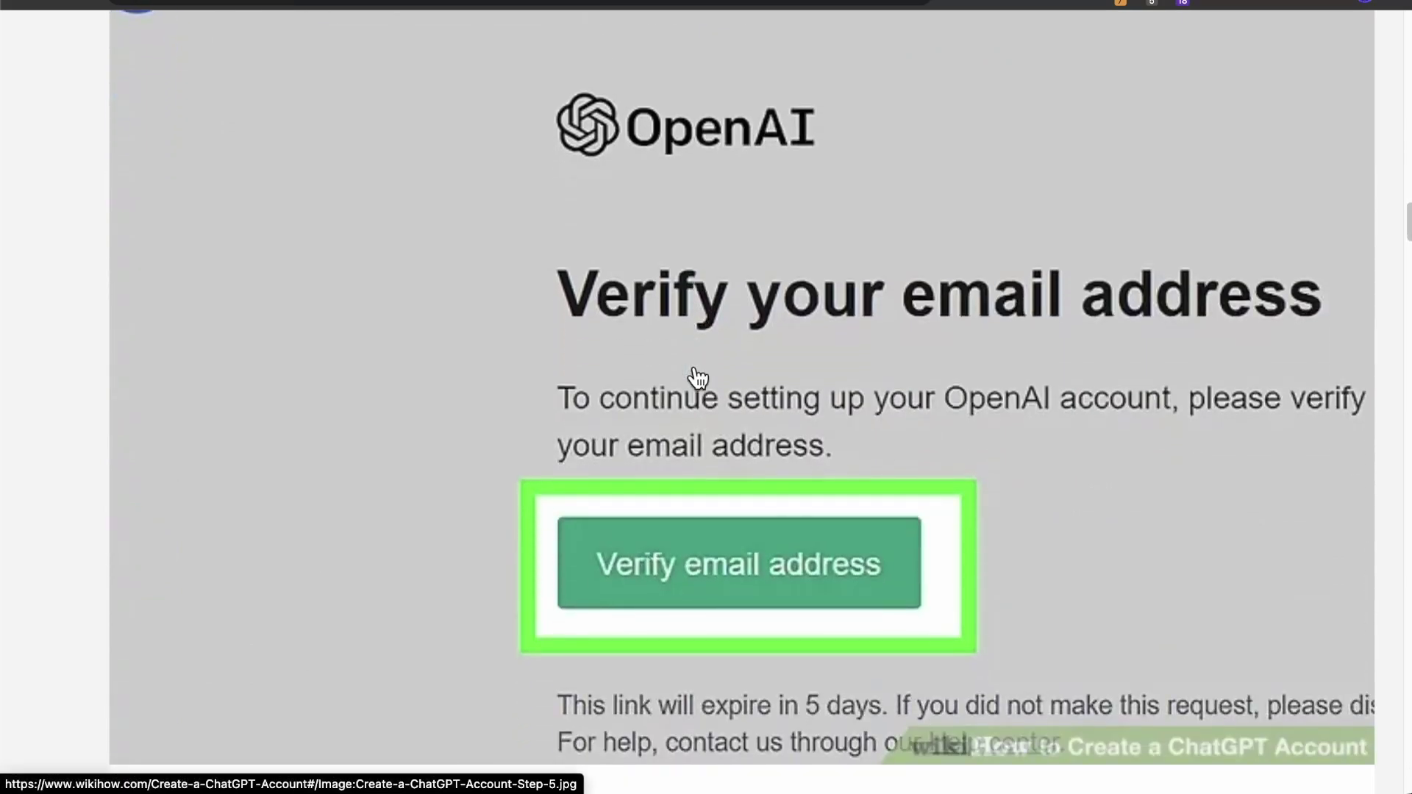
scroll(697, 377, down, 15)
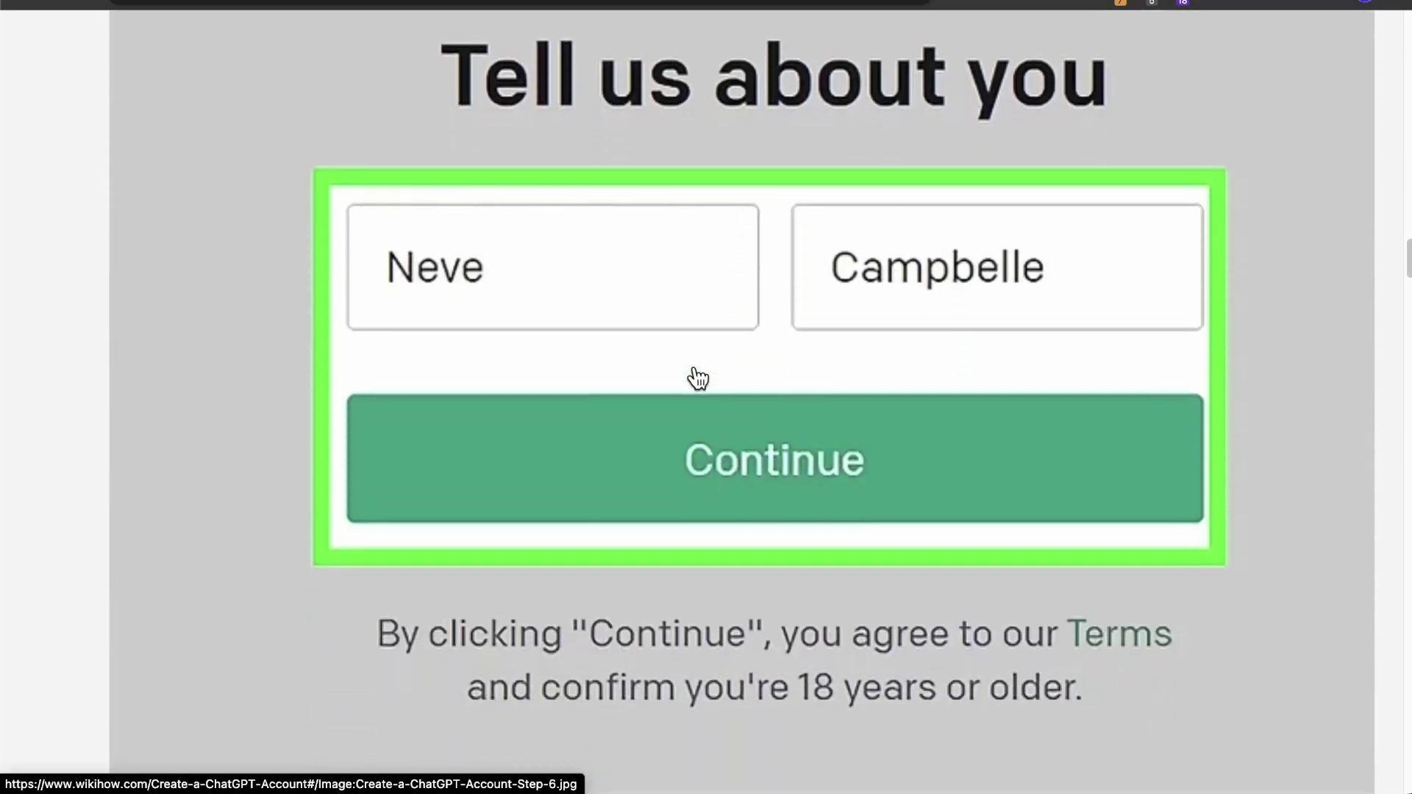
scroll(698, 378, down, 1)
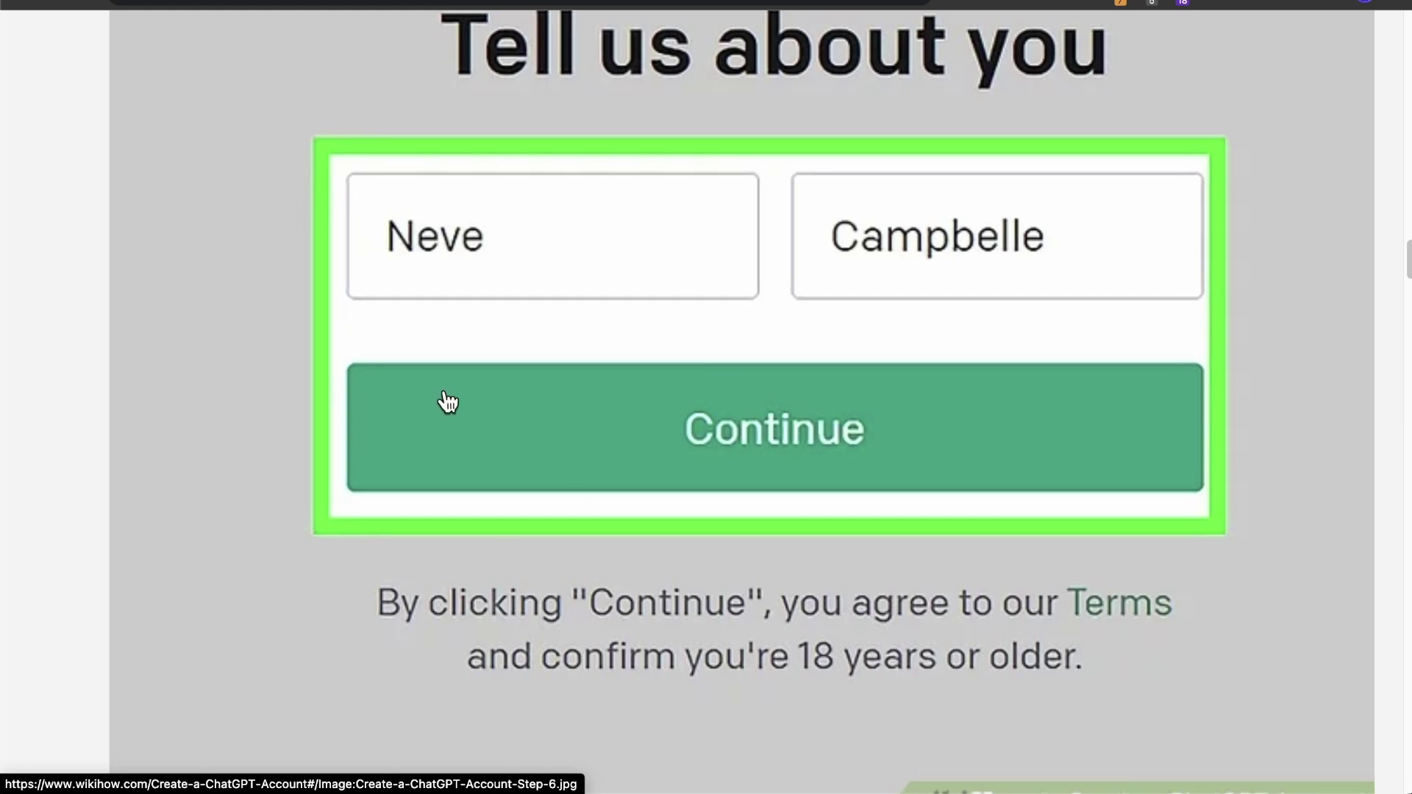
scroll(689, 438, down, 12)
scroll(692, 442, down, 3)
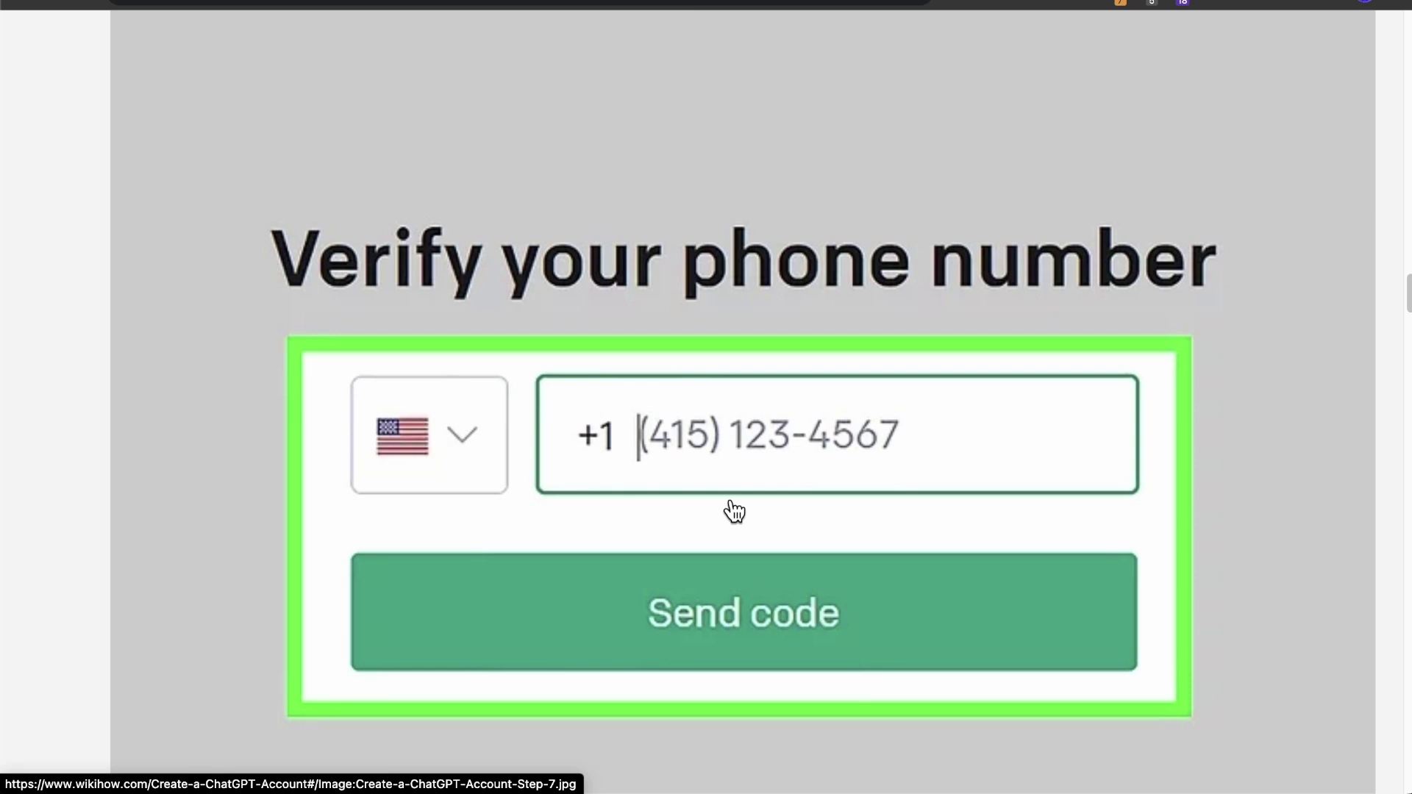
scroll(734, 511, down, 10)
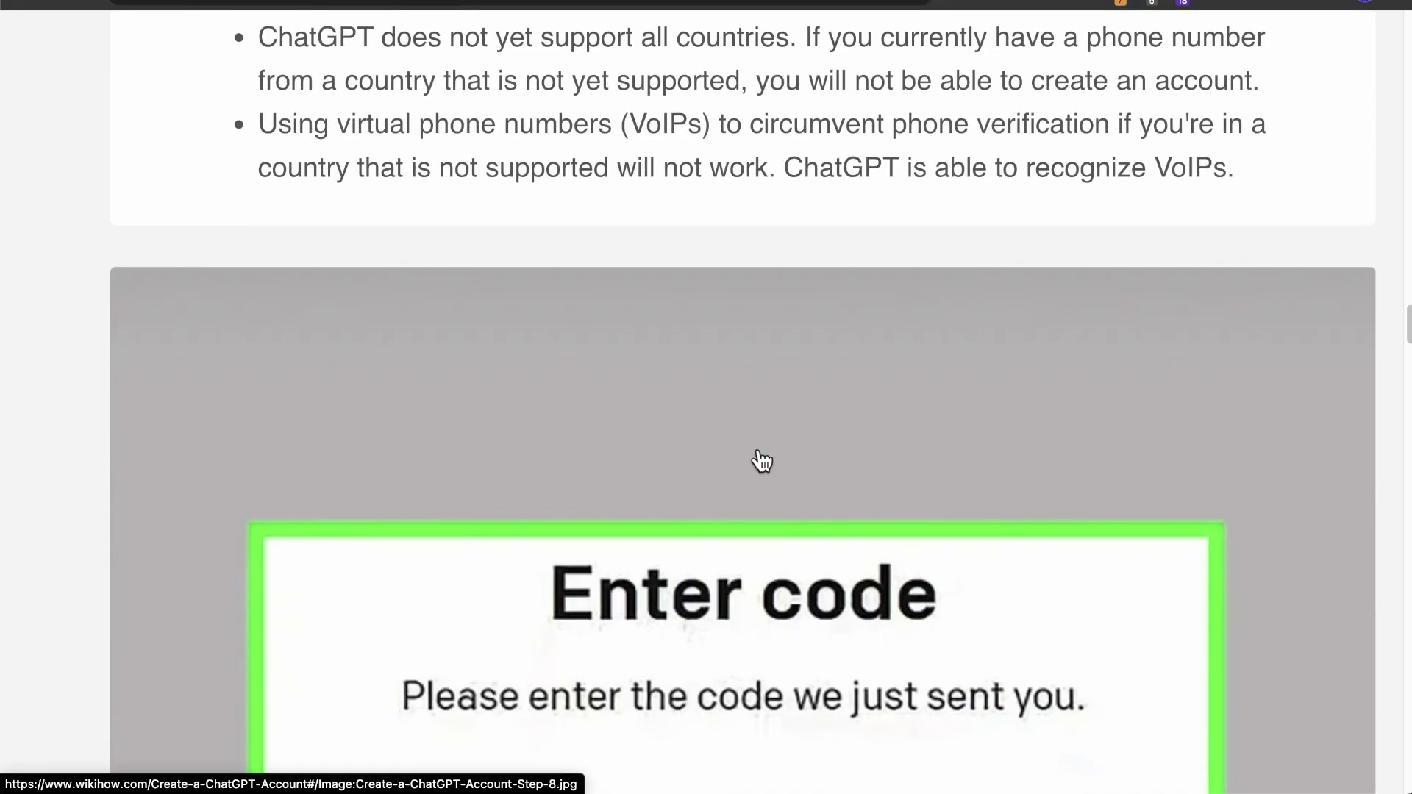
scroll(763, 449, down, 3)
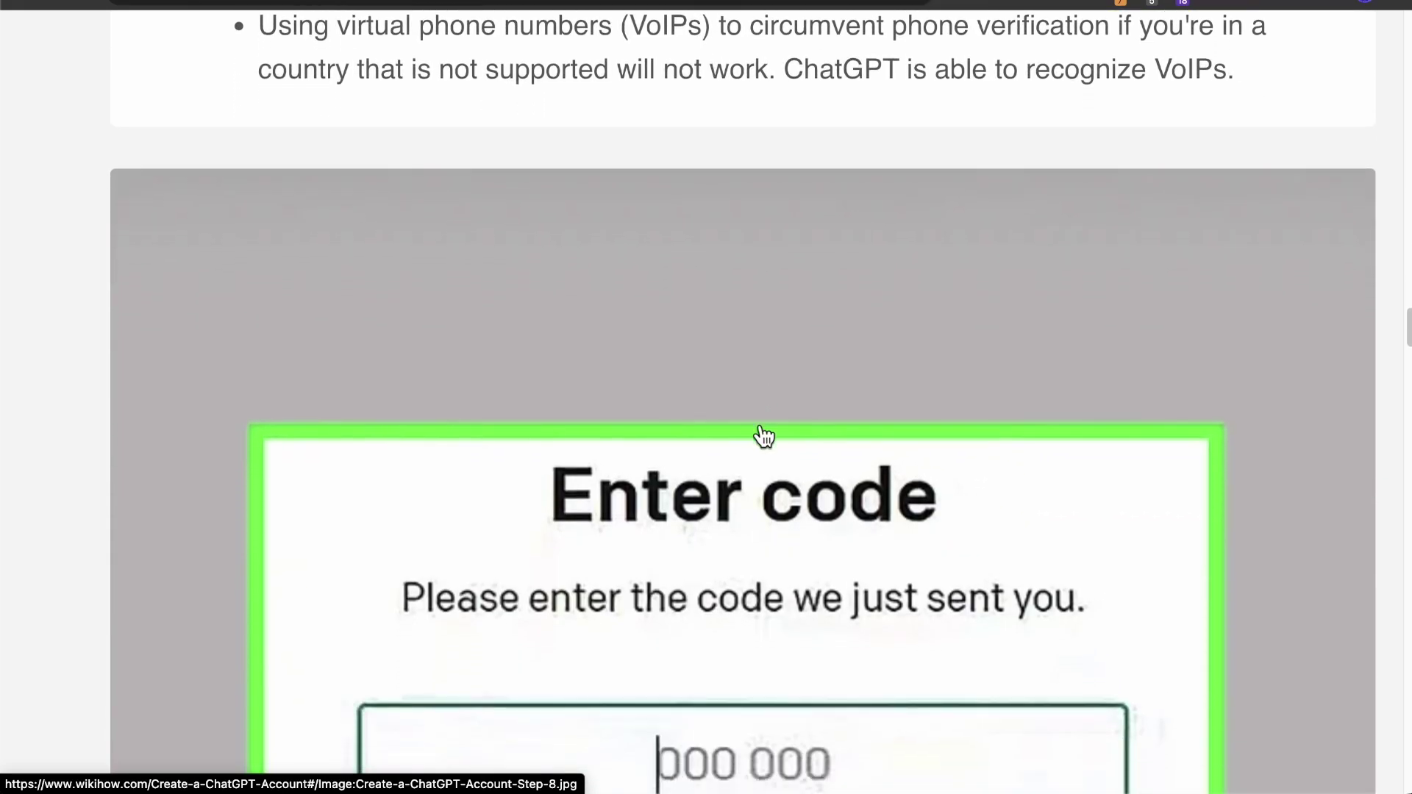
scroll(763, 437, down, 8)
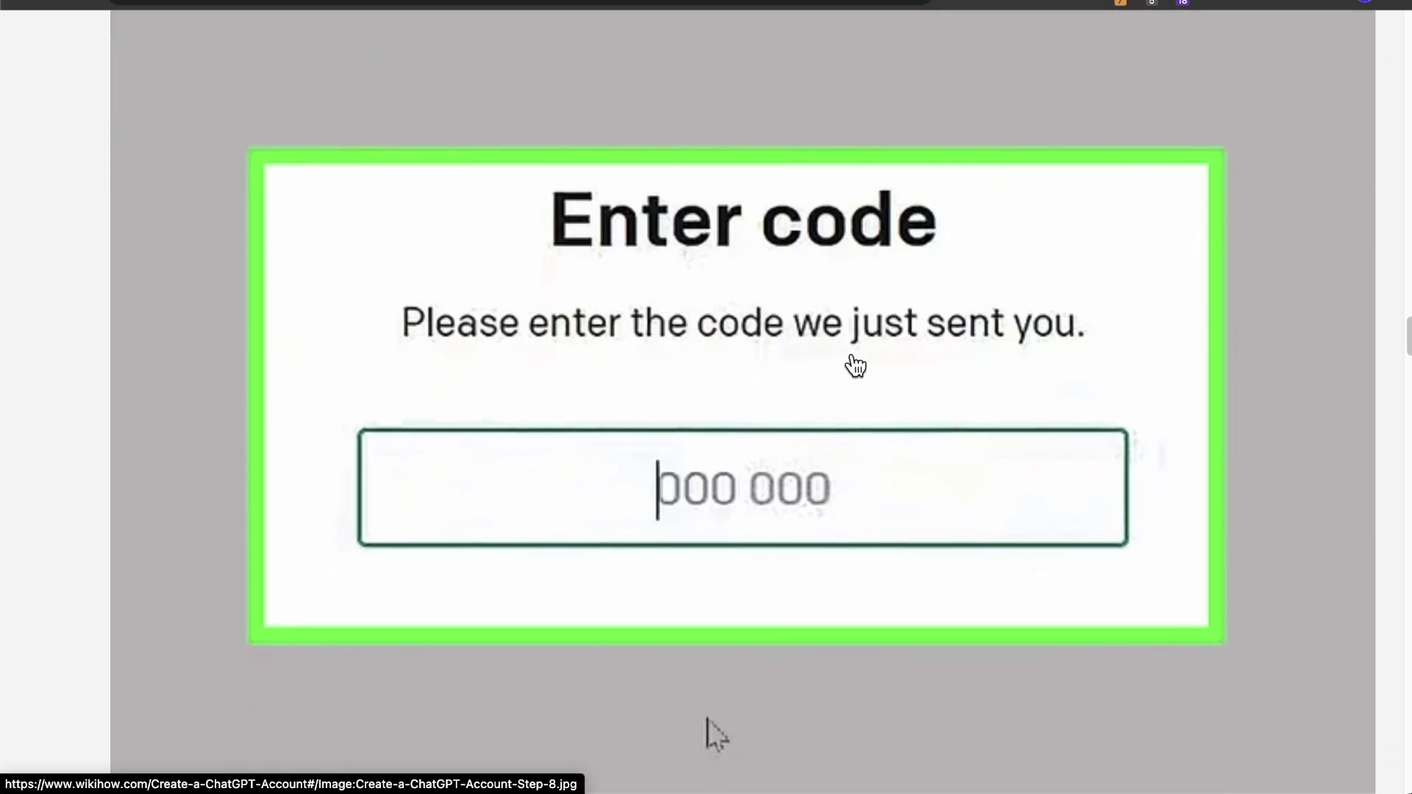
scroll(856, 365, down, 15)
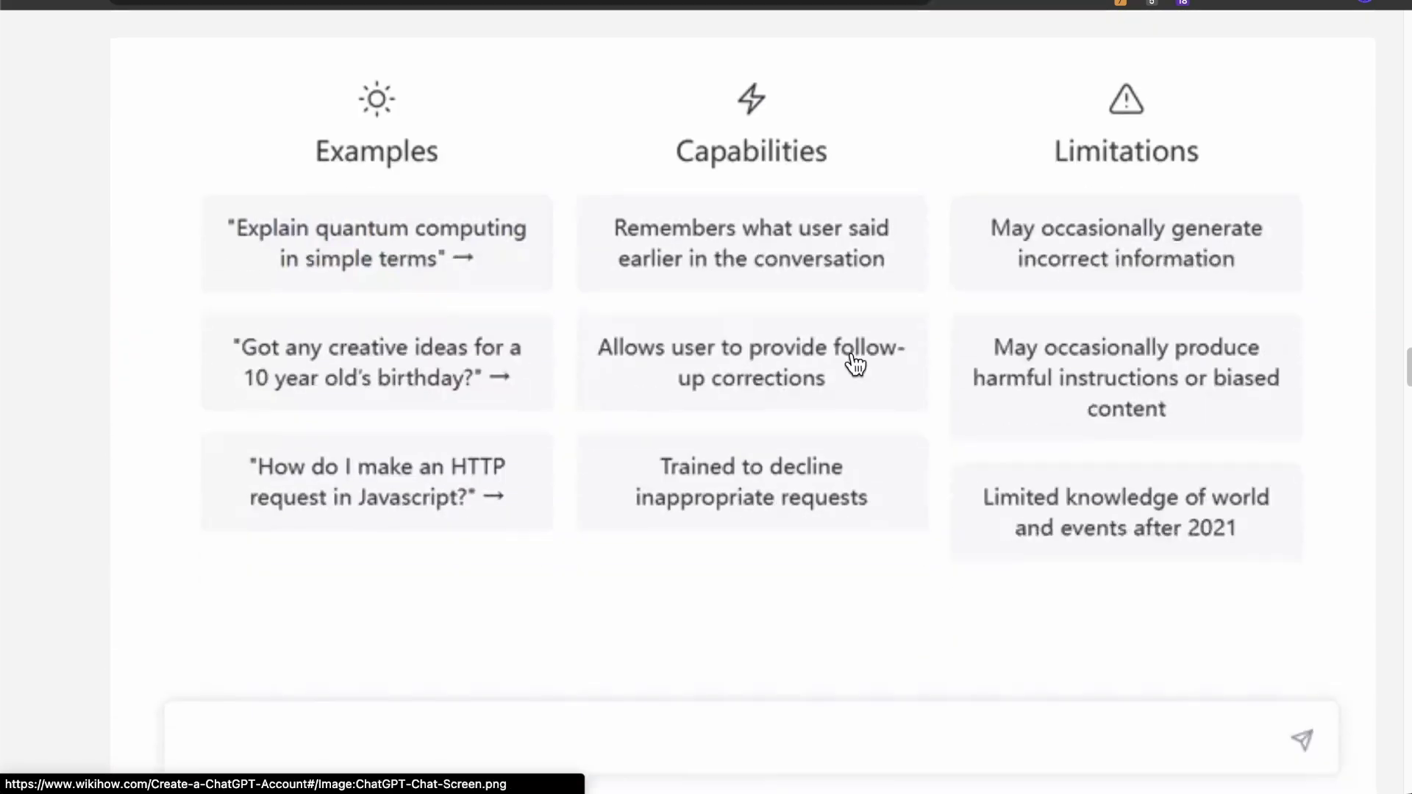
scroll(855, 366, up, 1)
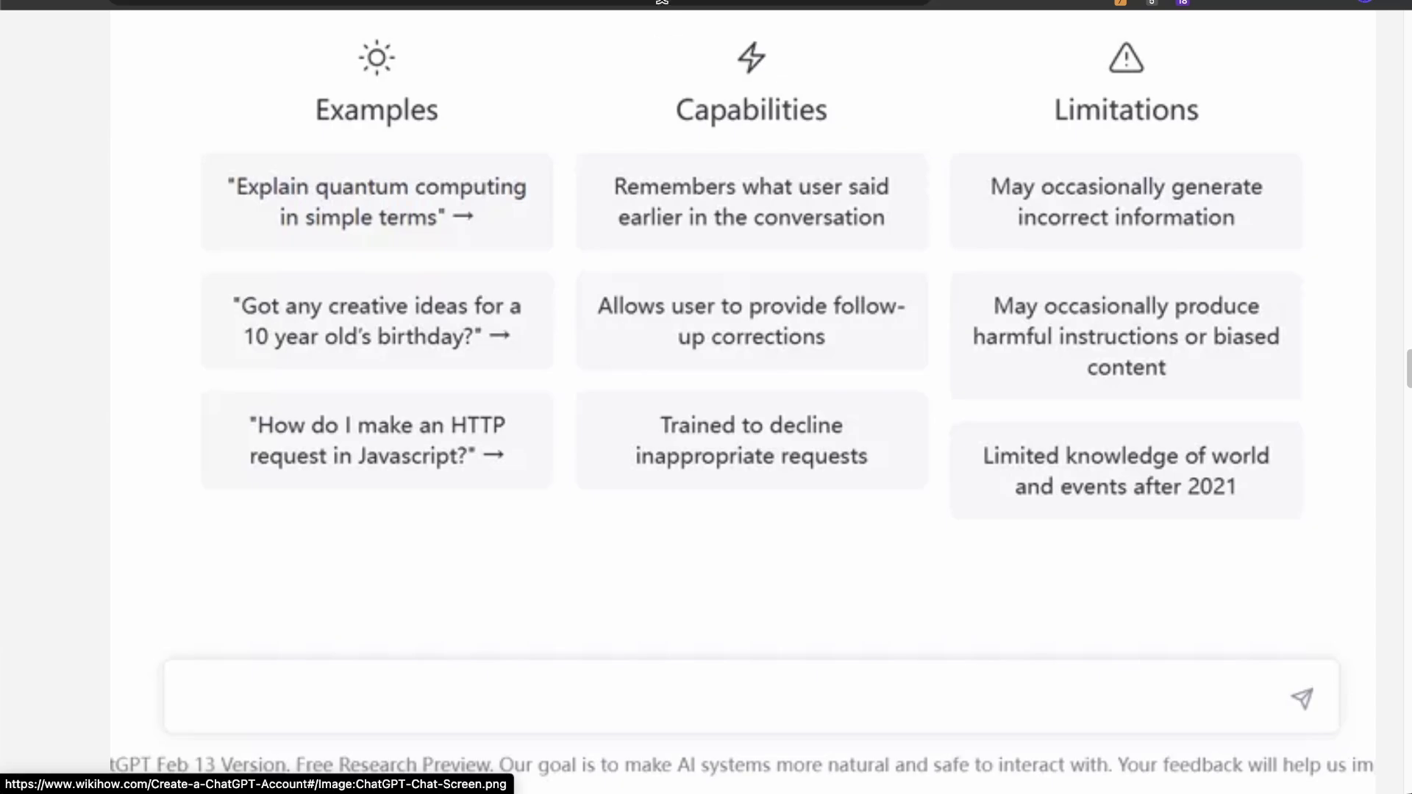
Switch to ChatGPT, examine the account menu options such as My plan, and close the menu.
key(ctrl+Tab)
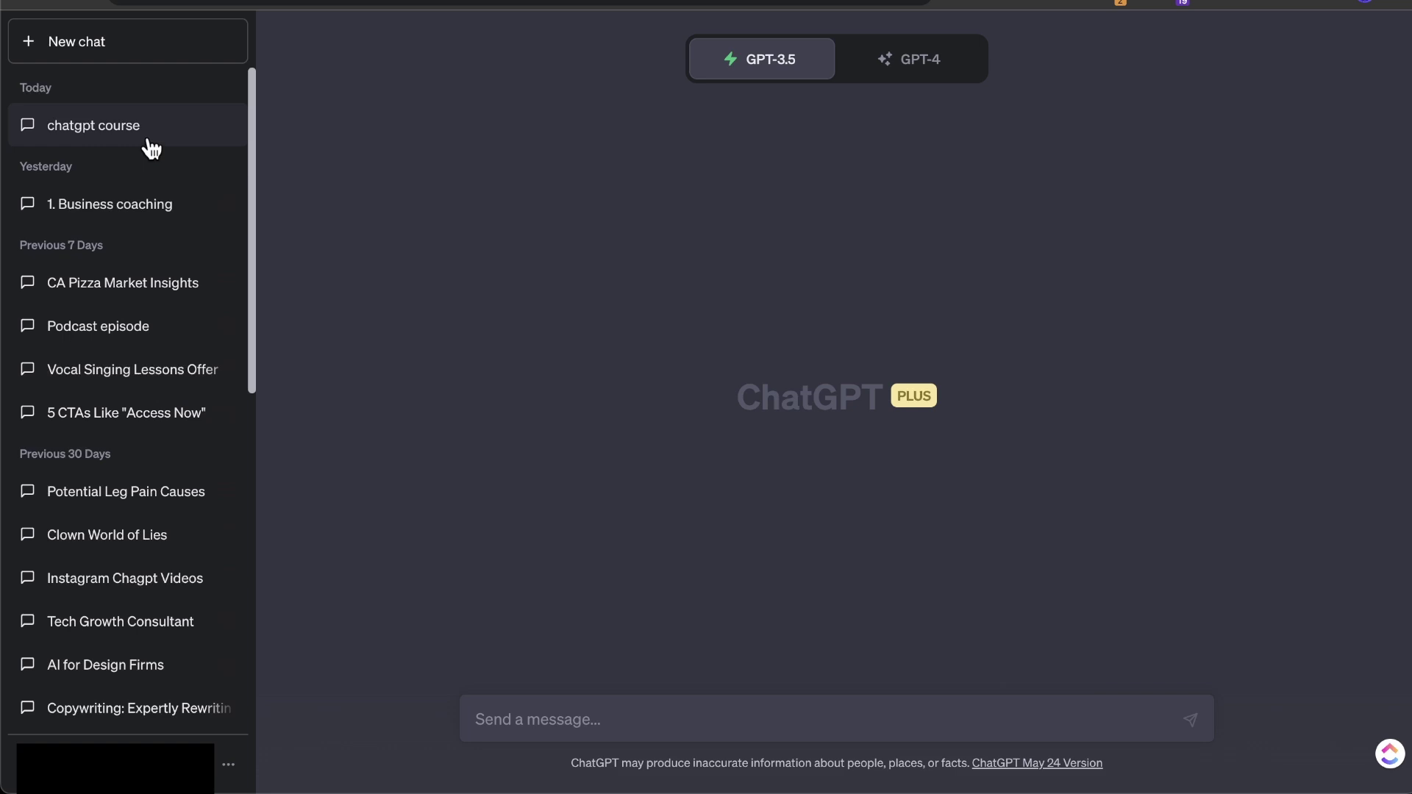
click(229, 767)
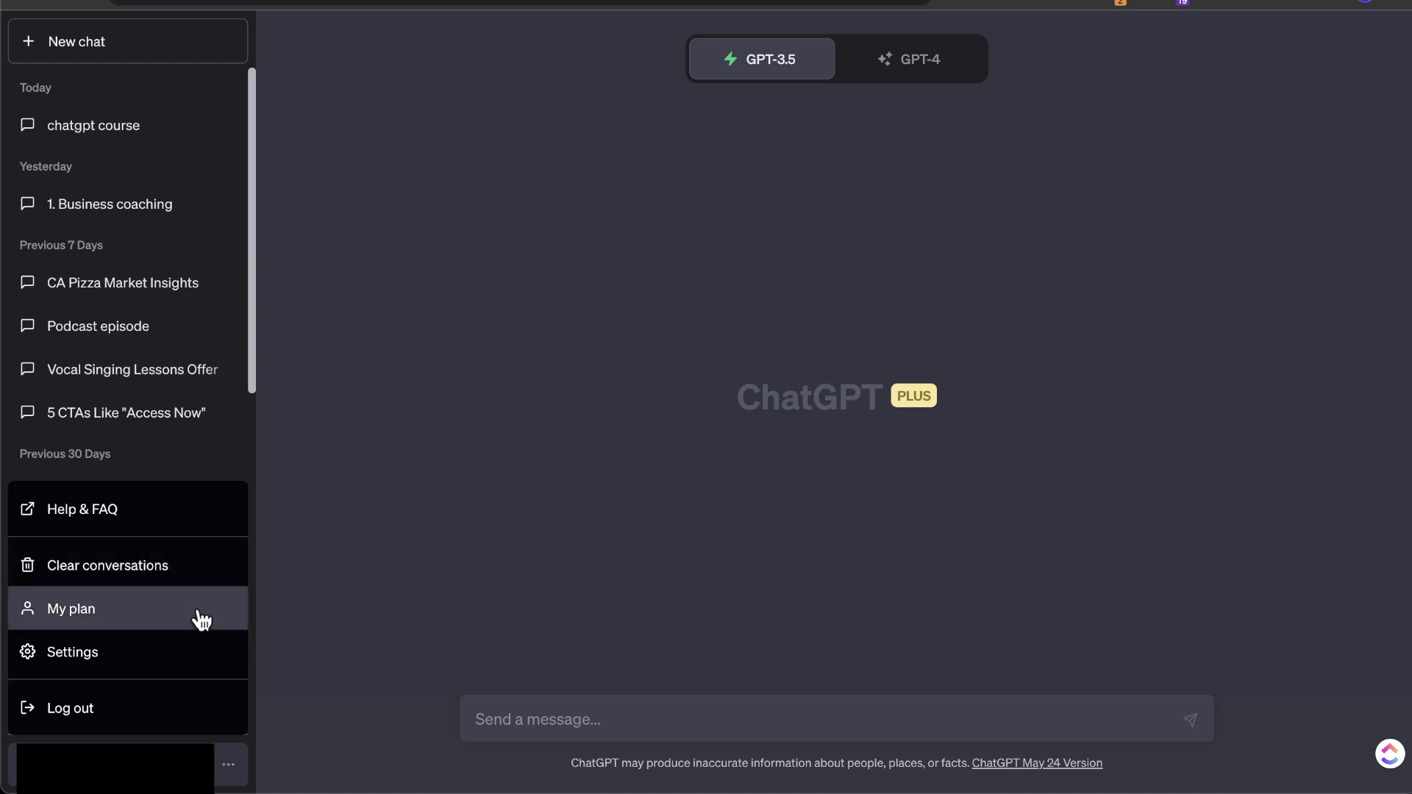
click(356, 511)
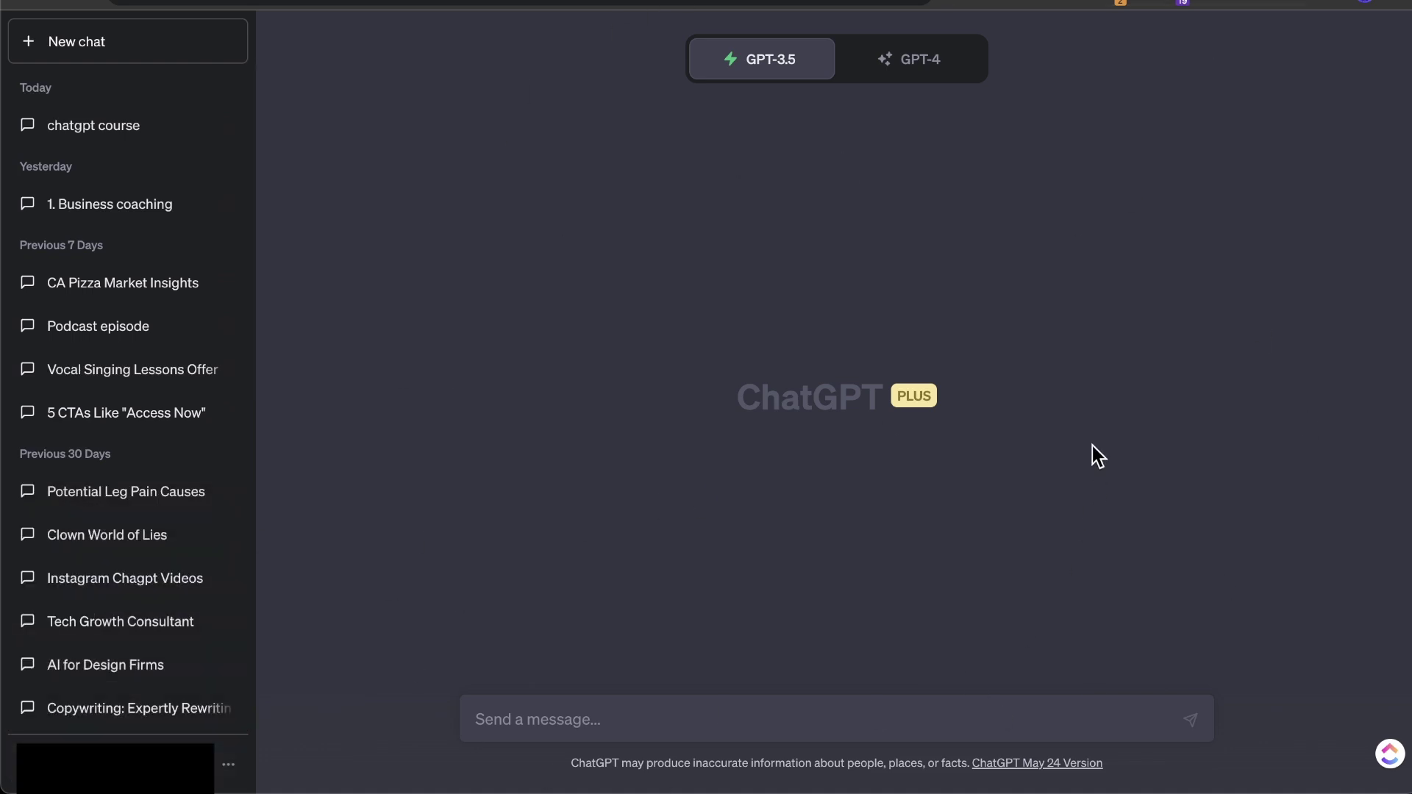
Send the message "hello world" in the new GPT-3.5 chat.
click(611, 721)
text(hello world)
key(Return)
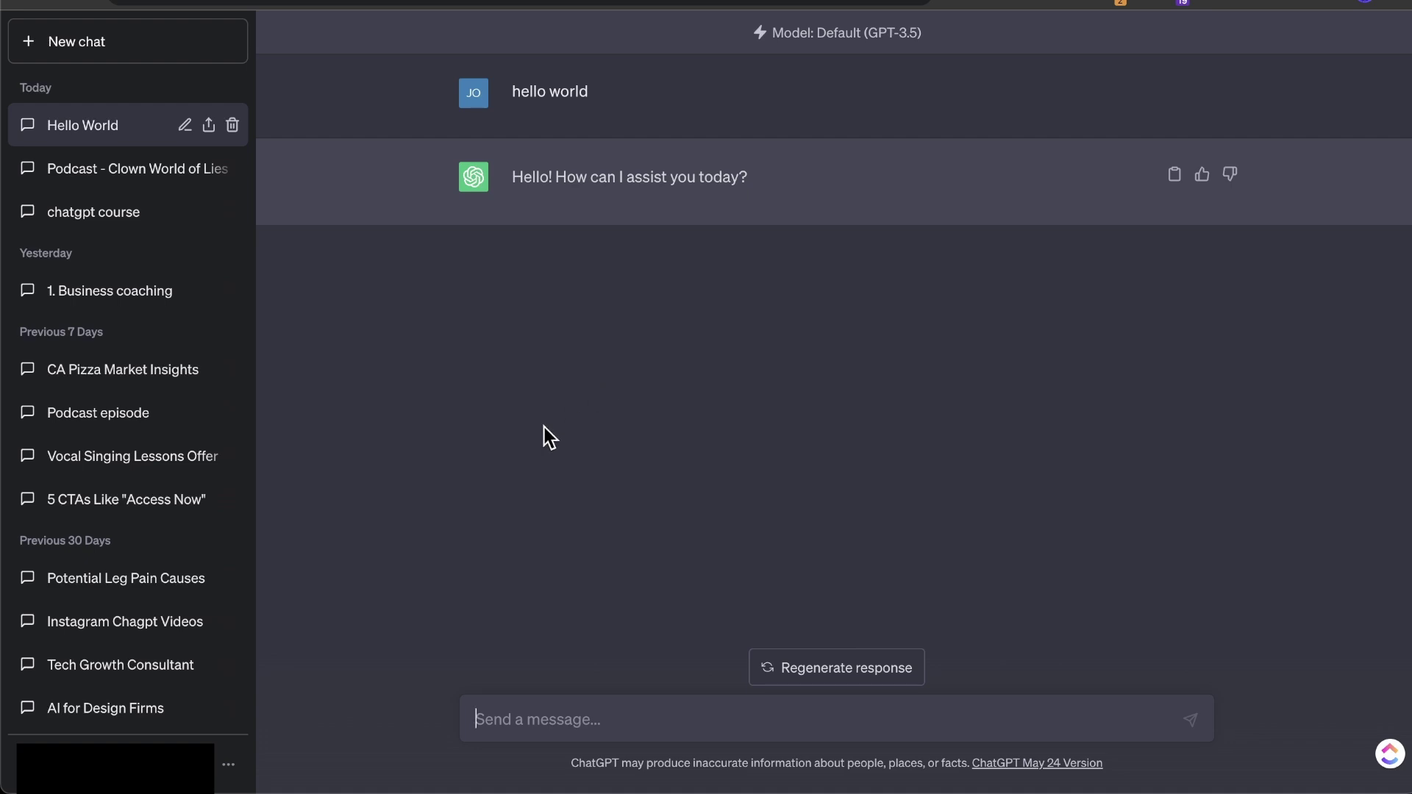
Open the ChatGPT settings and examine the beta features Browse with Bing and Plugins.
click(230, 768)
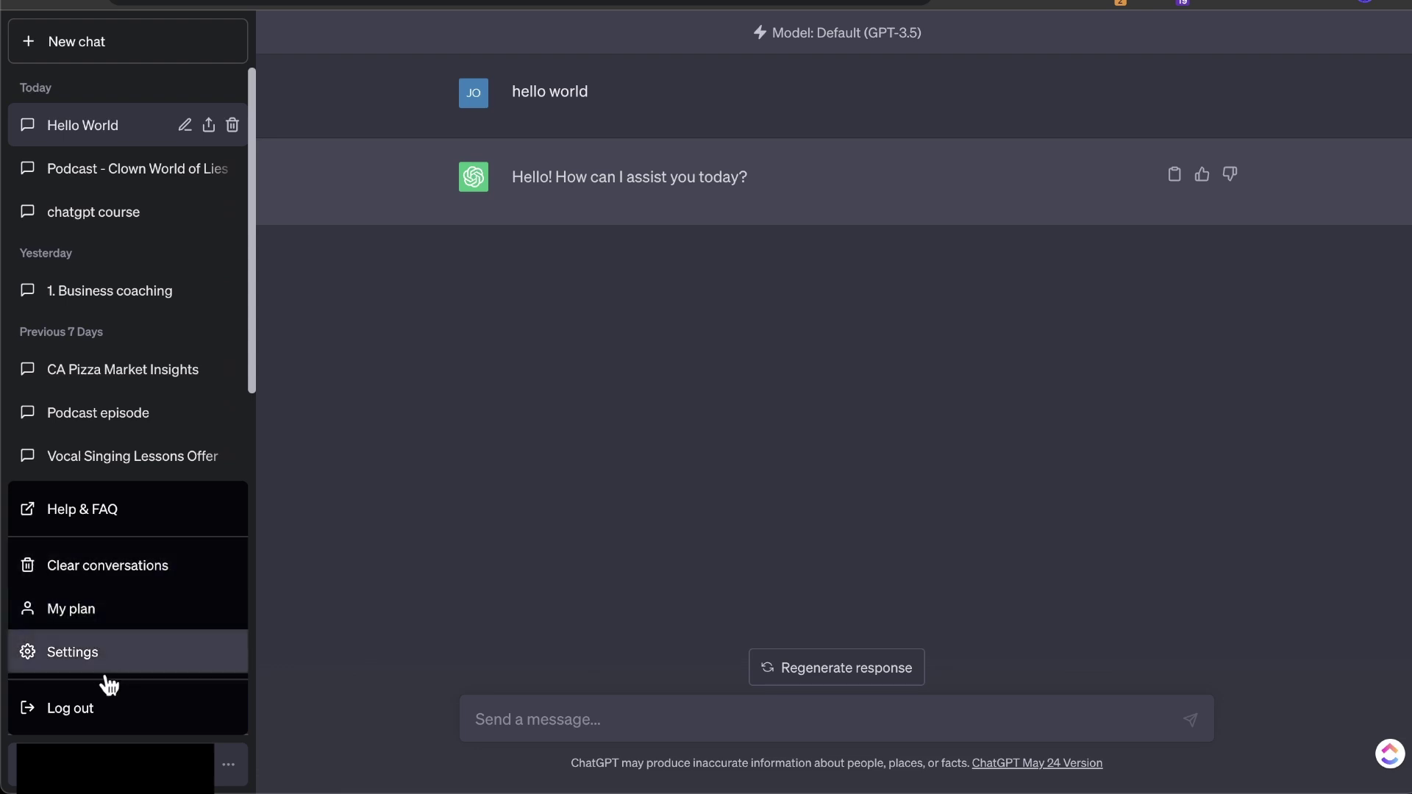
click(100, 654)
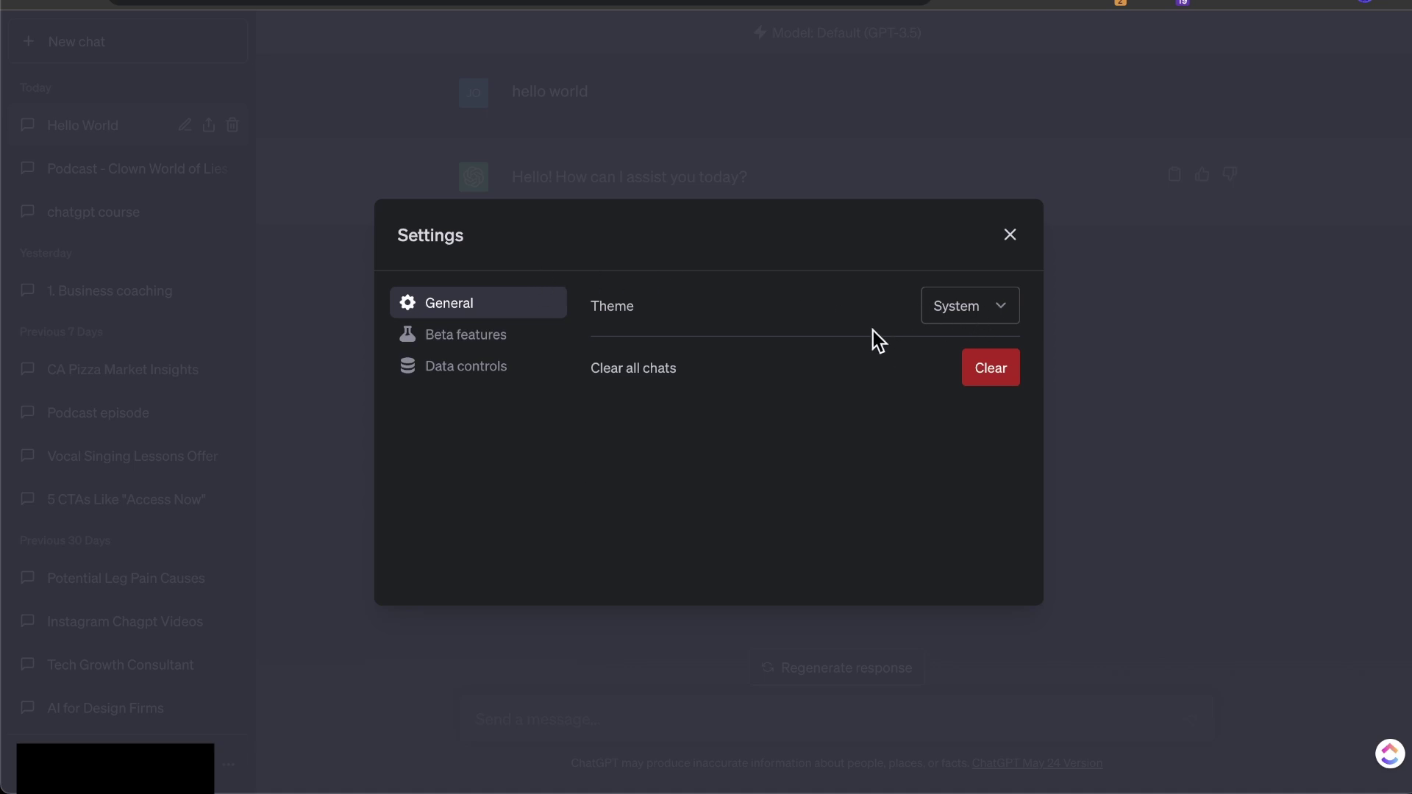
click(495, 340)
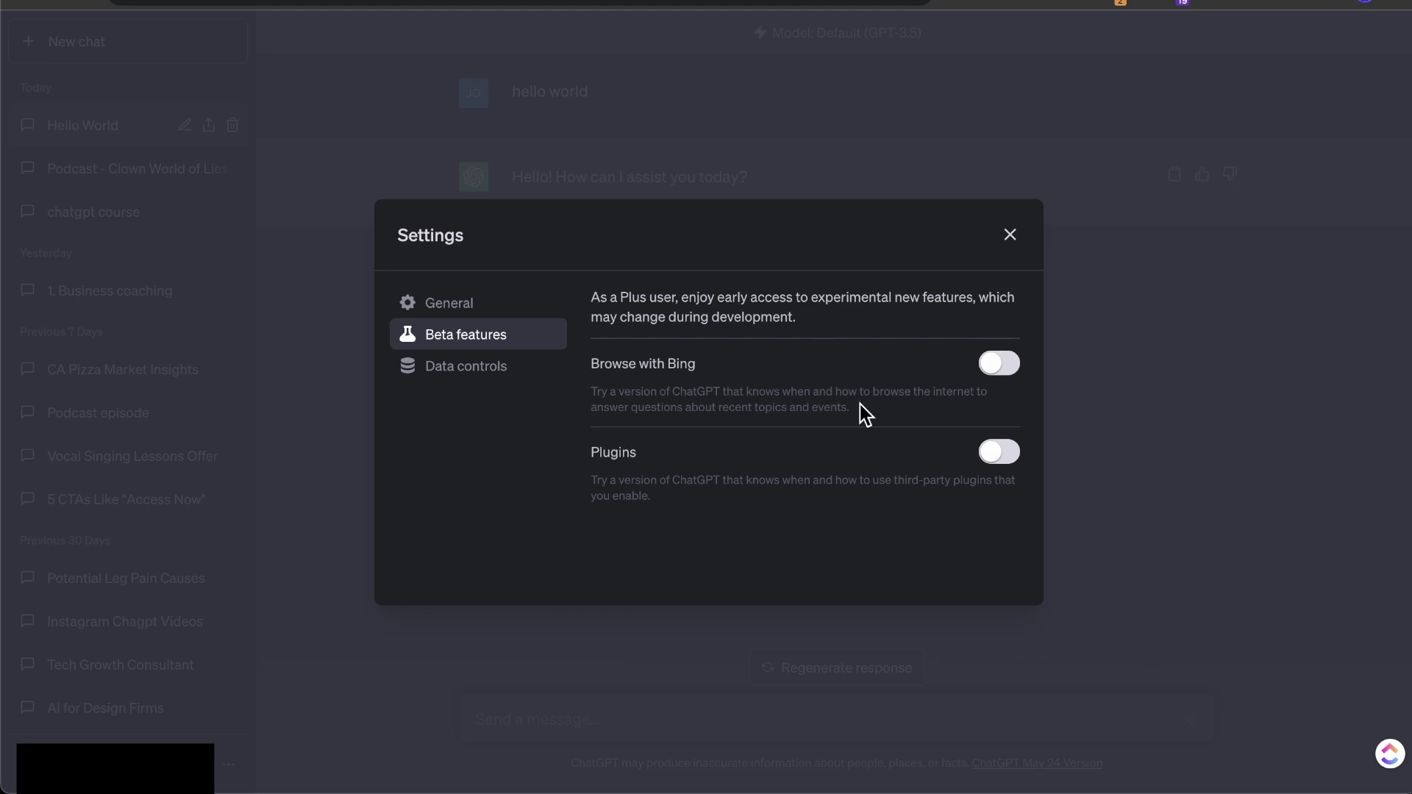
drag(637, 364, 1003, 410)
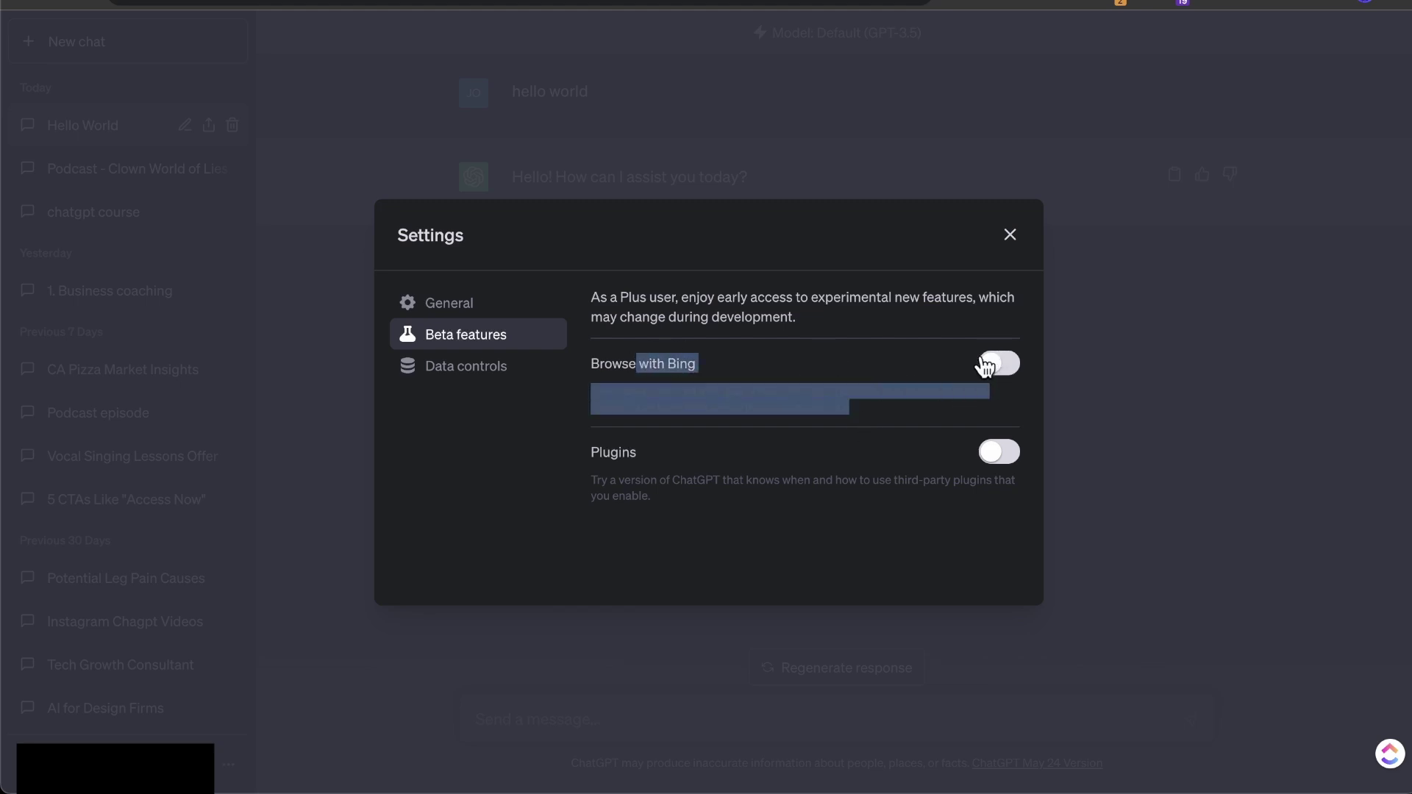
click(949, 428)
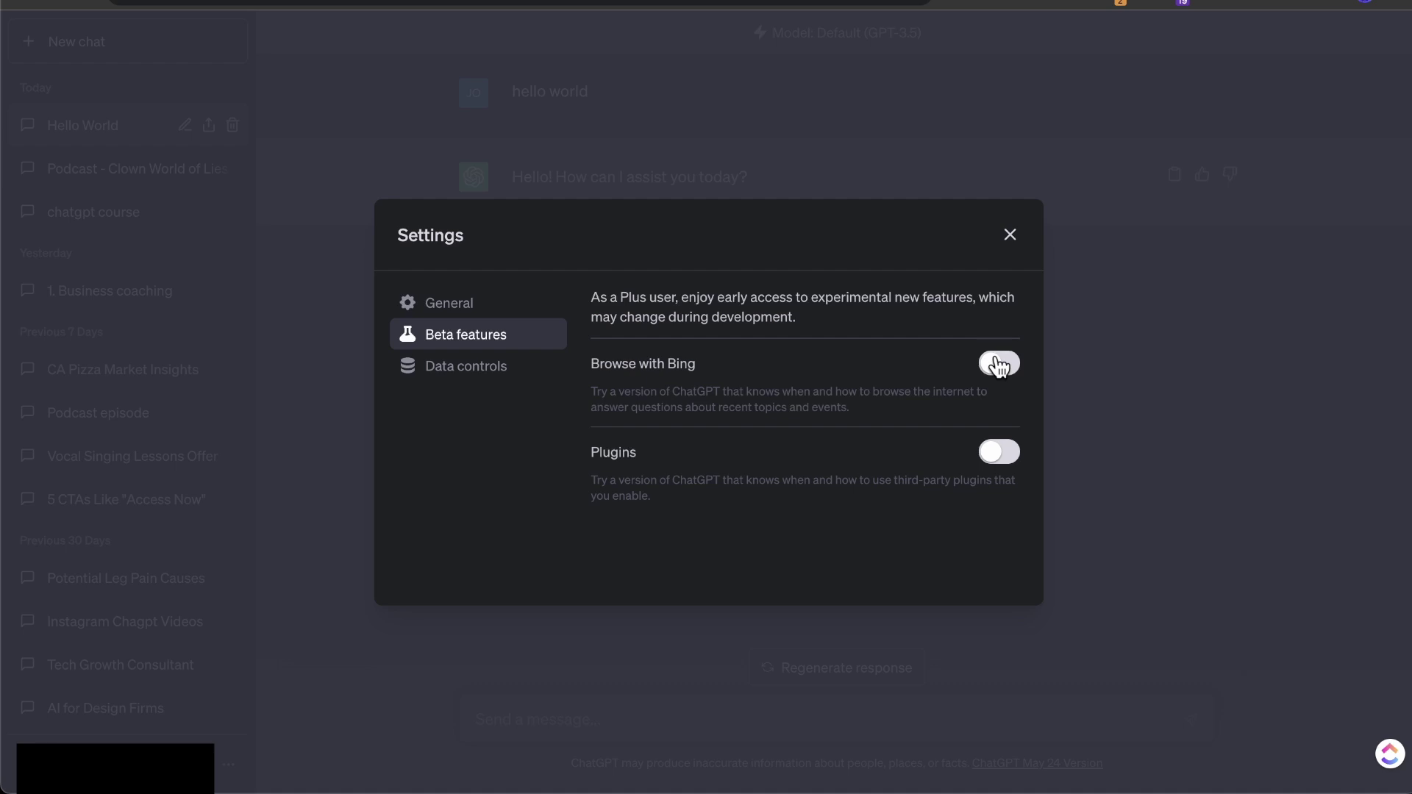
drag(593, 452, 659, 480)
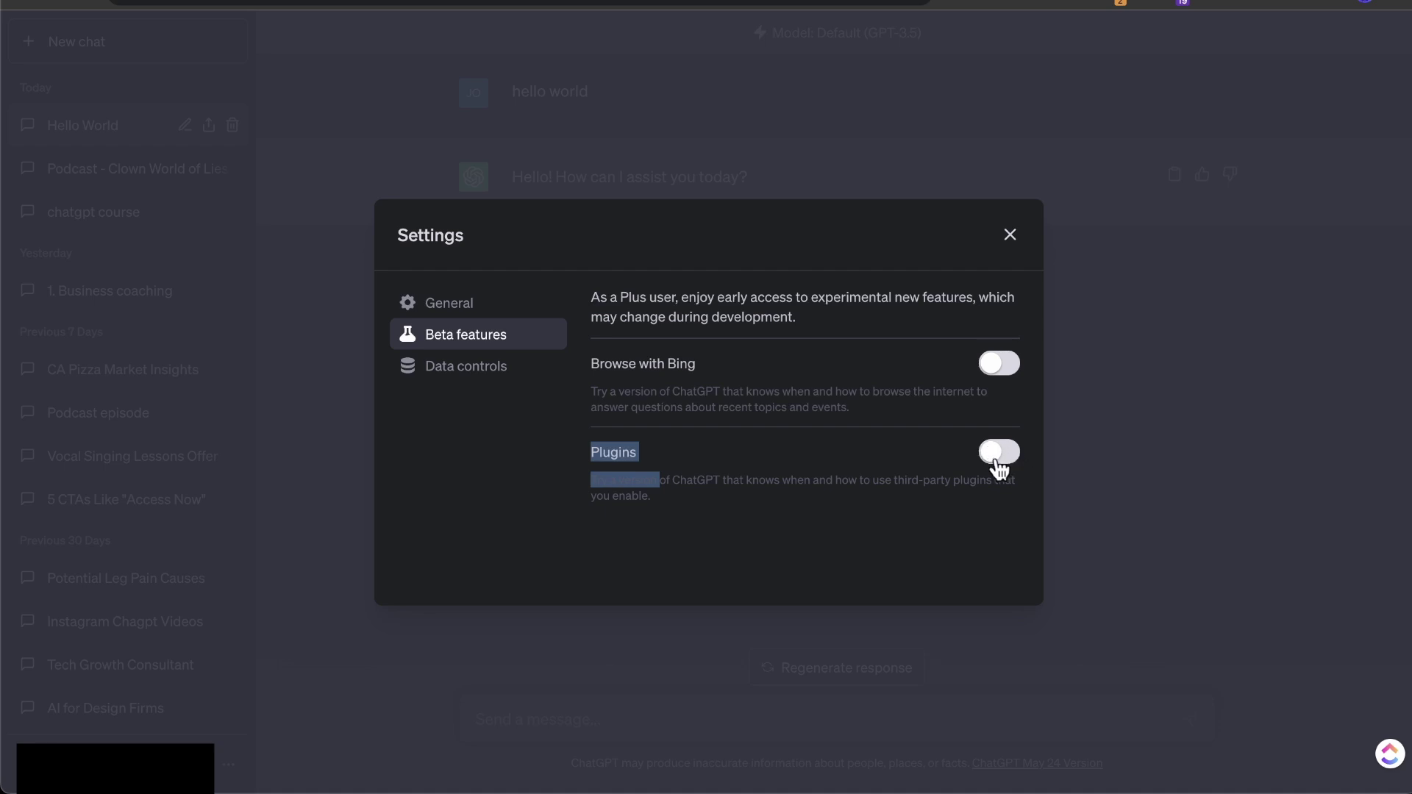
Review the data controls, general options and beta features once more, and close the settings.
click(482, 368)
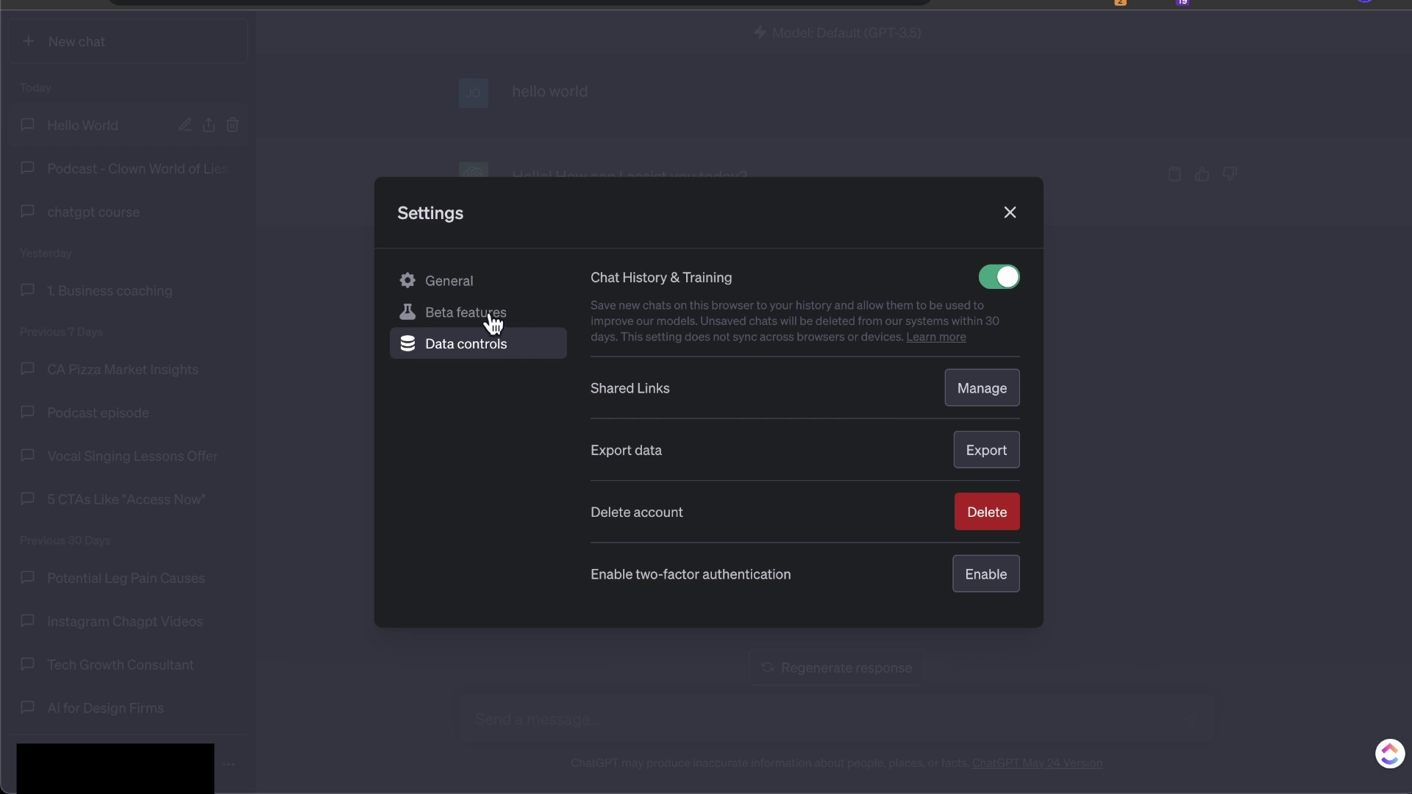
drag(692, 306, 757, 306)
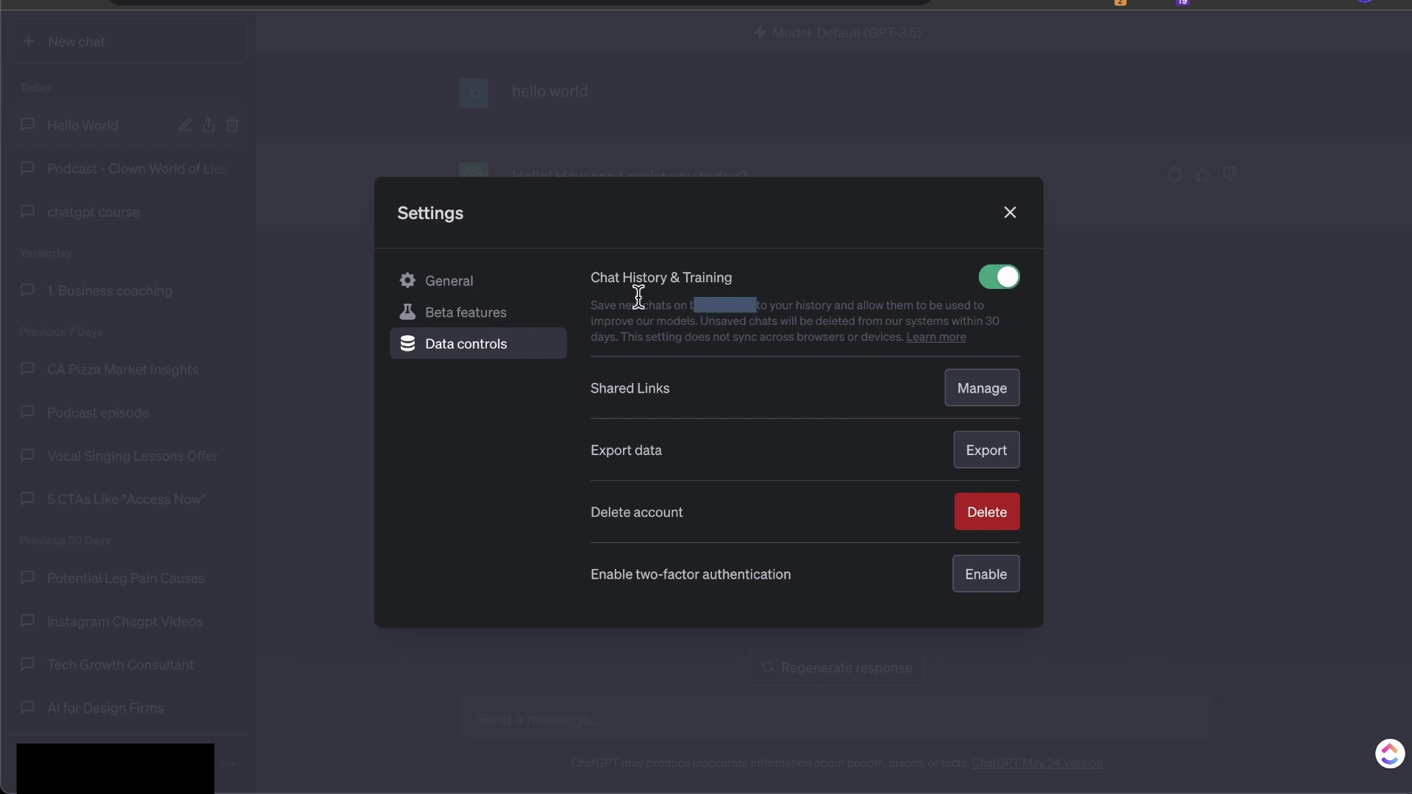
click(475, 280)
click(466, 337)
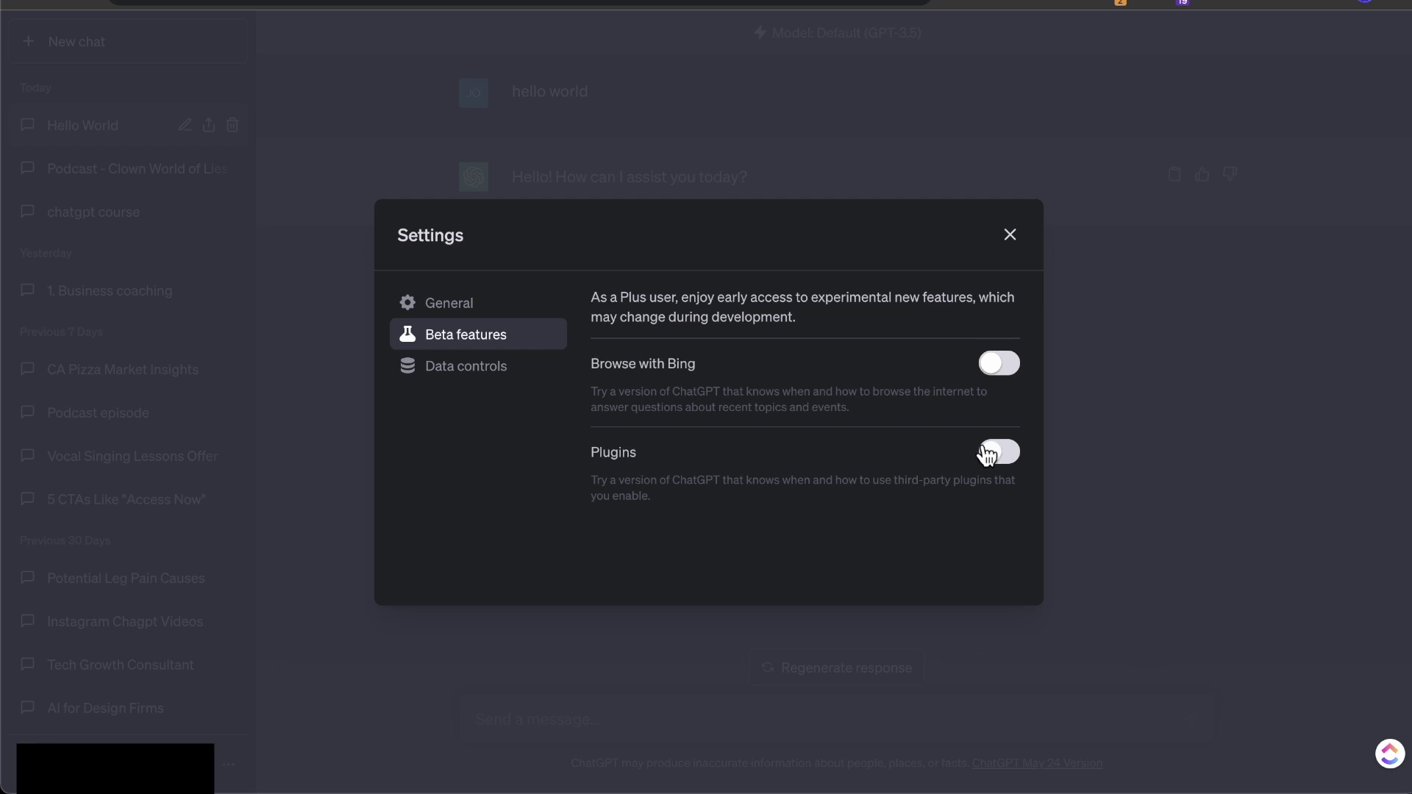
click(1010, 236)
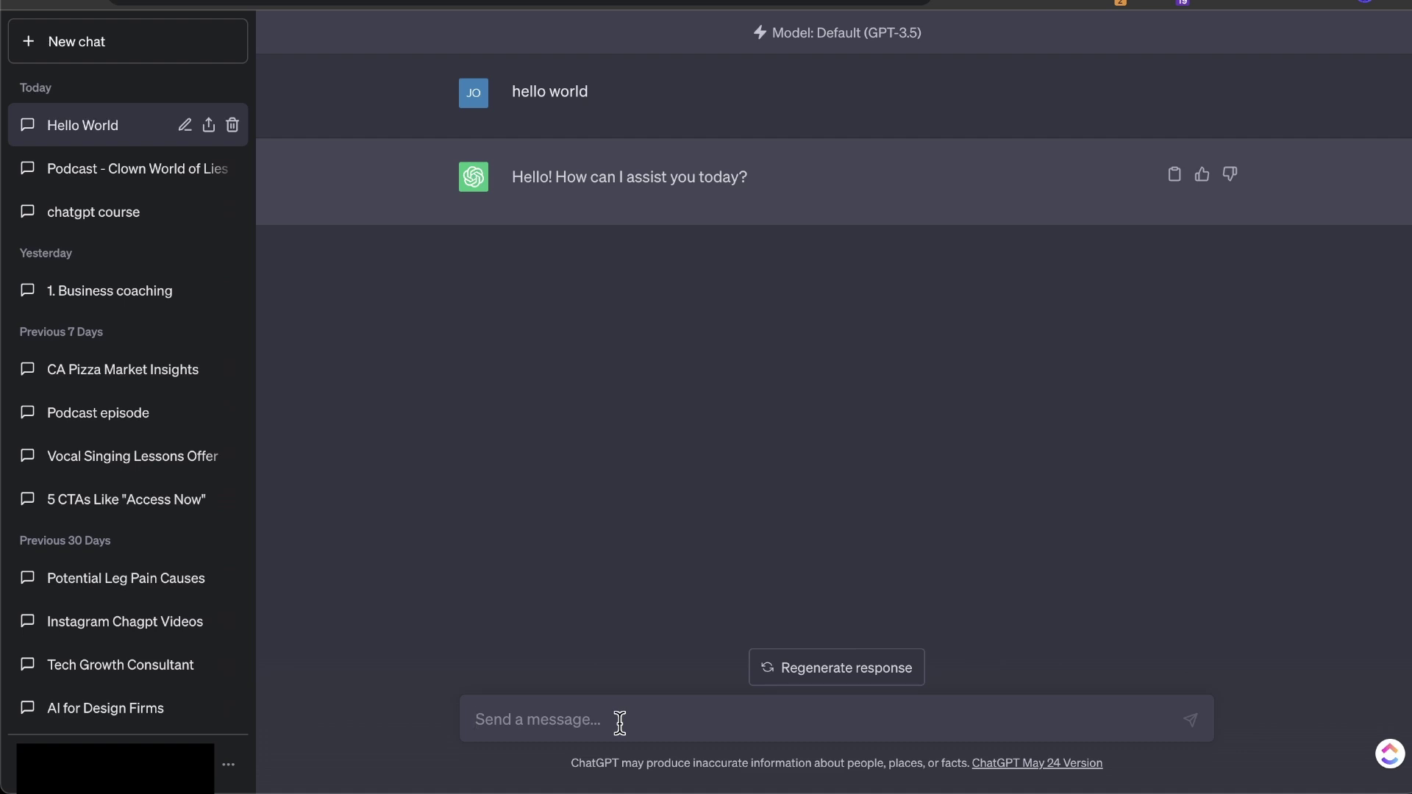
Draft an unsent message of random letters starting with "asd;jflaksdjfaksjdf;kas" in the Hello World chat, followed by a long run of line breaks.
text(asd;jflaksdjfaksjdf;kasdjf;adskjfsdfas)
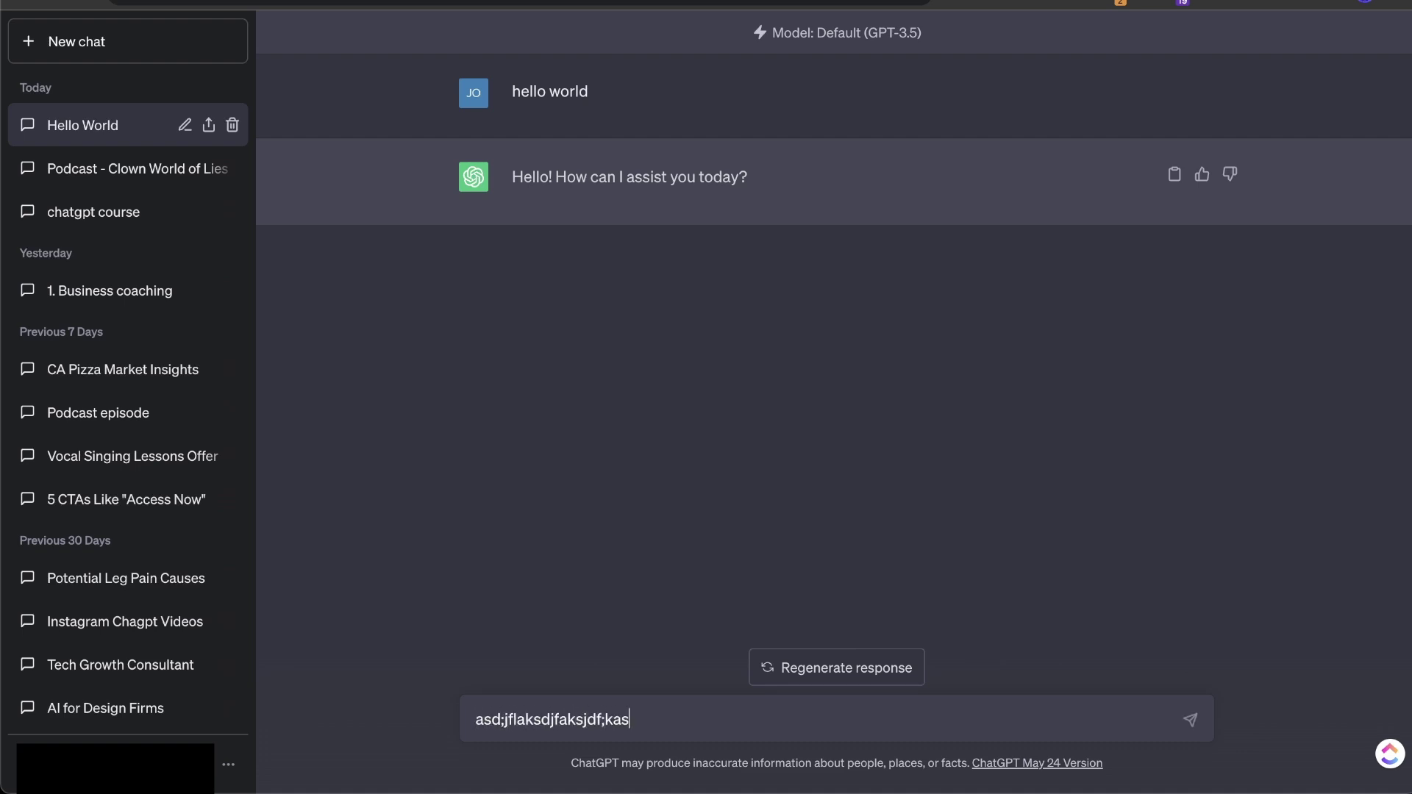
key(shift+Return)
key(shift+Return)
key(shift+Return)
key(shift+Return)
key(shift+Return)
key(shift+Return)
key(shift+Return)
key(shift+Return)
key(shift+Return)
key(shift+Return)
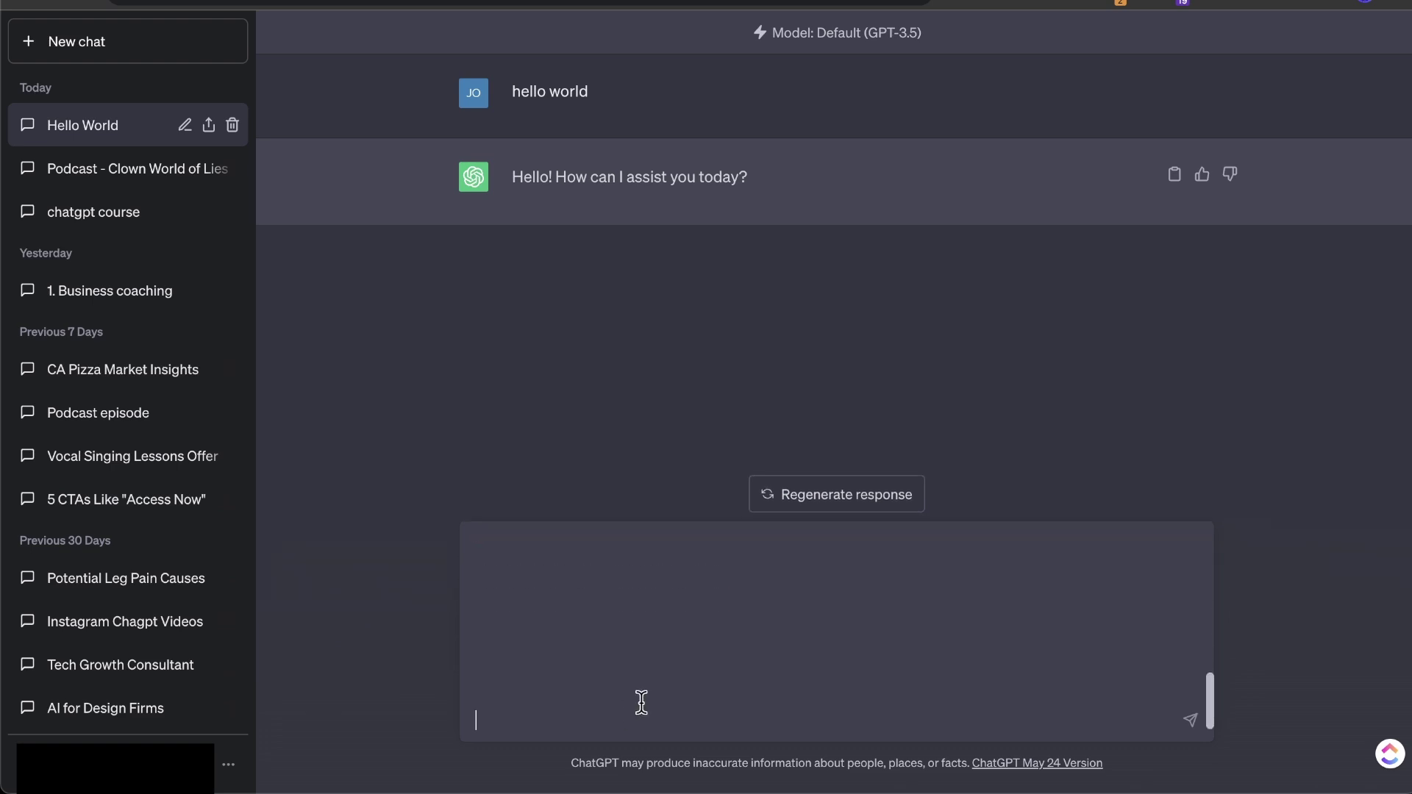
scroll(633, 695, up, 8)
scroll(581, 645, down, 8)
Search Google for "lorum ipsum" in a new browser tab.
key(super+t)
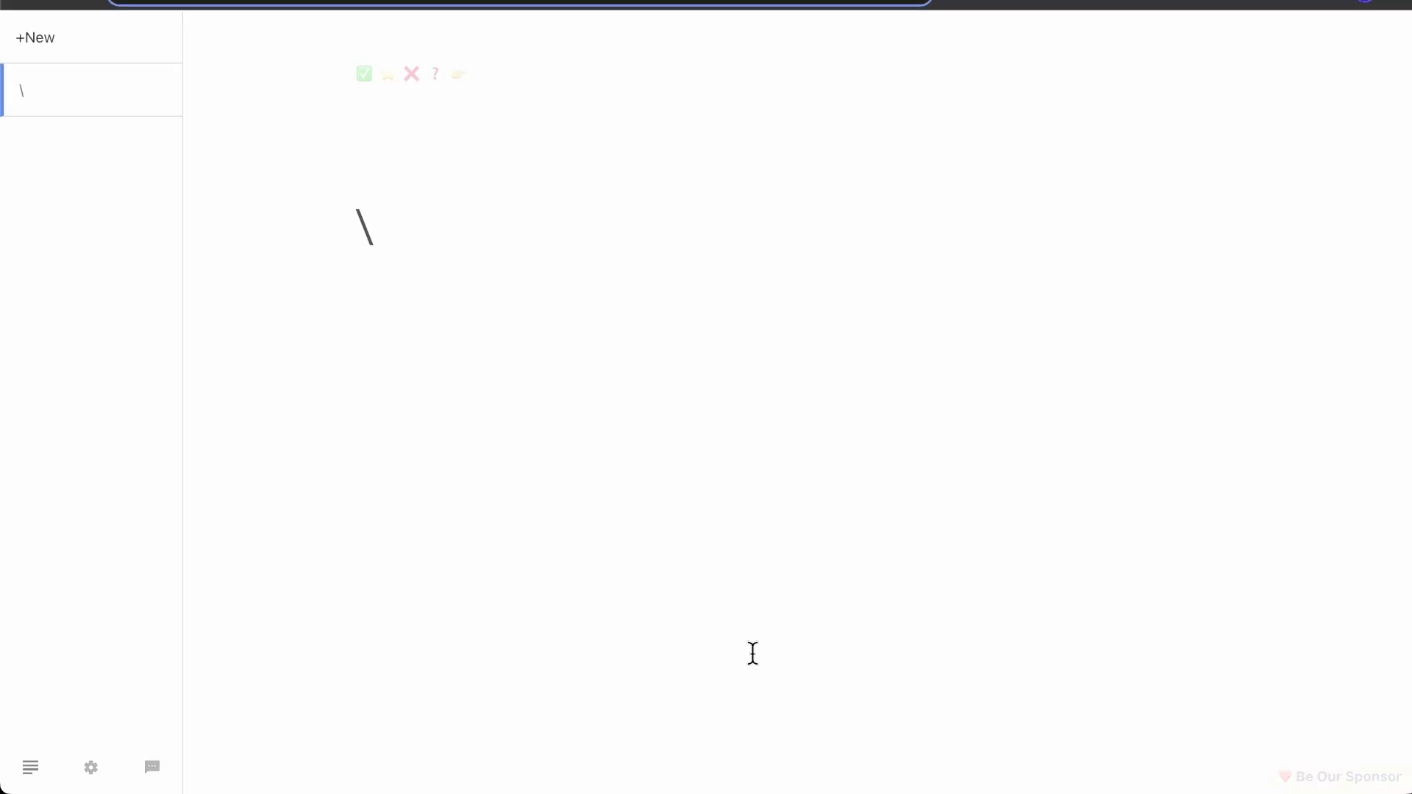
text(lorum)
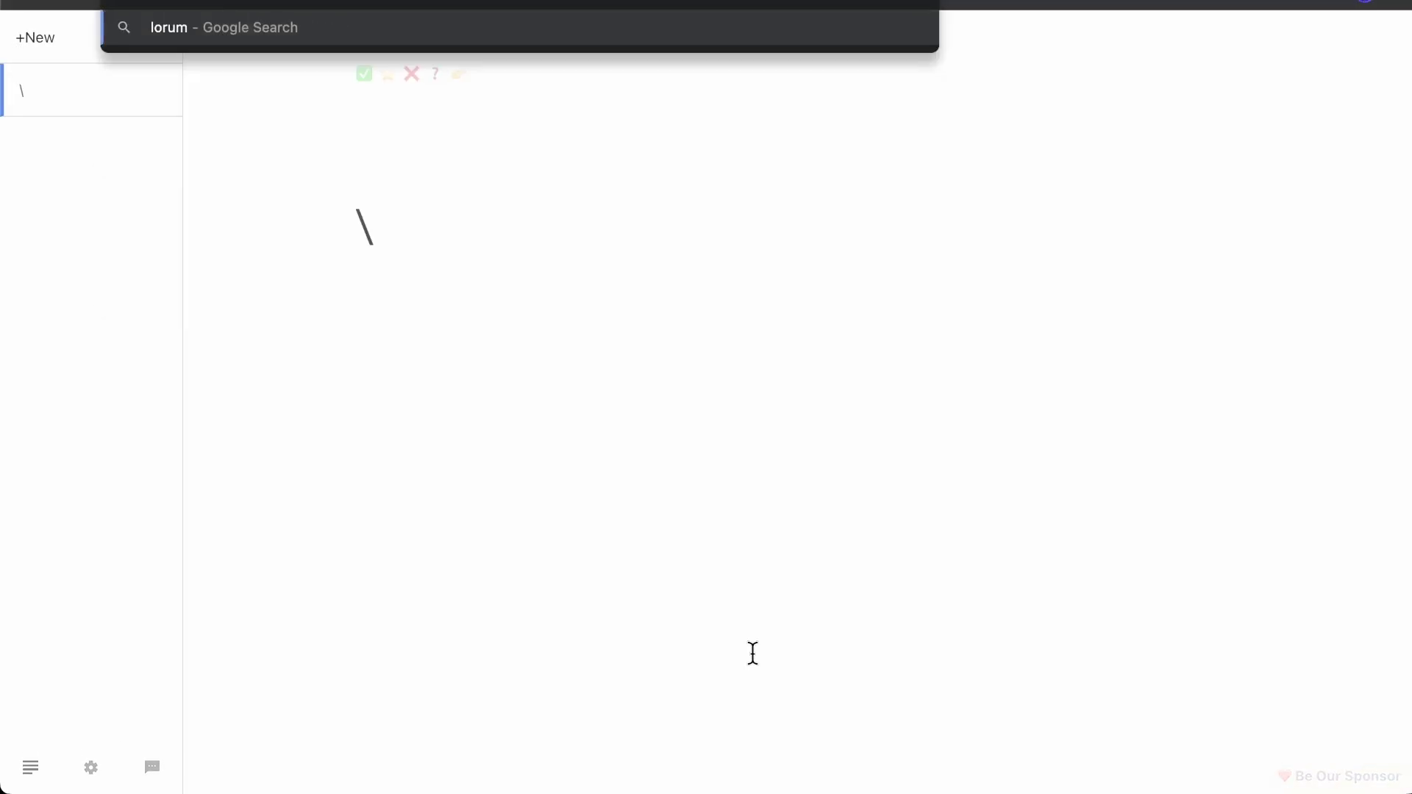
text( ipsum)
key(Return)
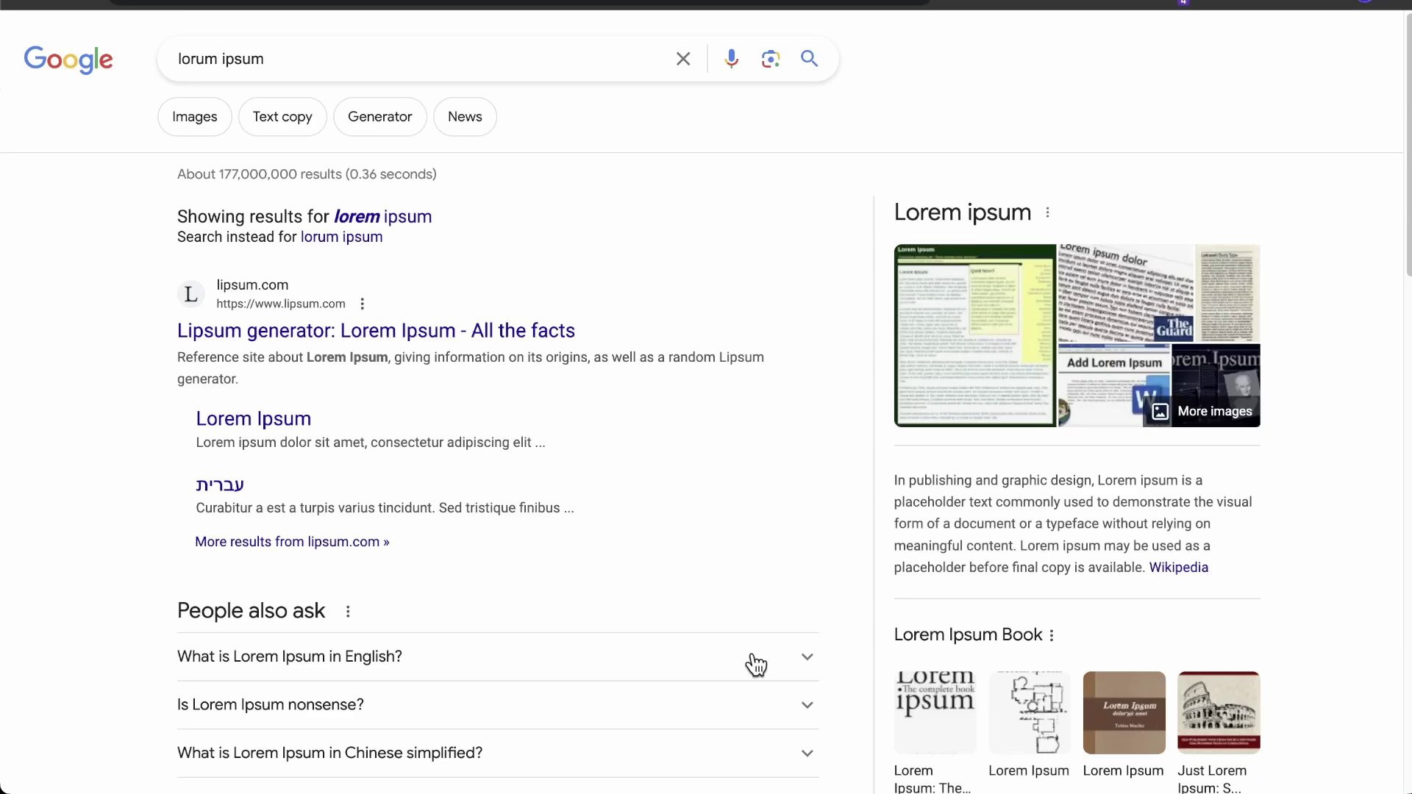
Open the Lipsum generator site from the search results and copy the page text from the "Lorem Ipsum" title through the "Where can I get some?" section.
click(383, 333)
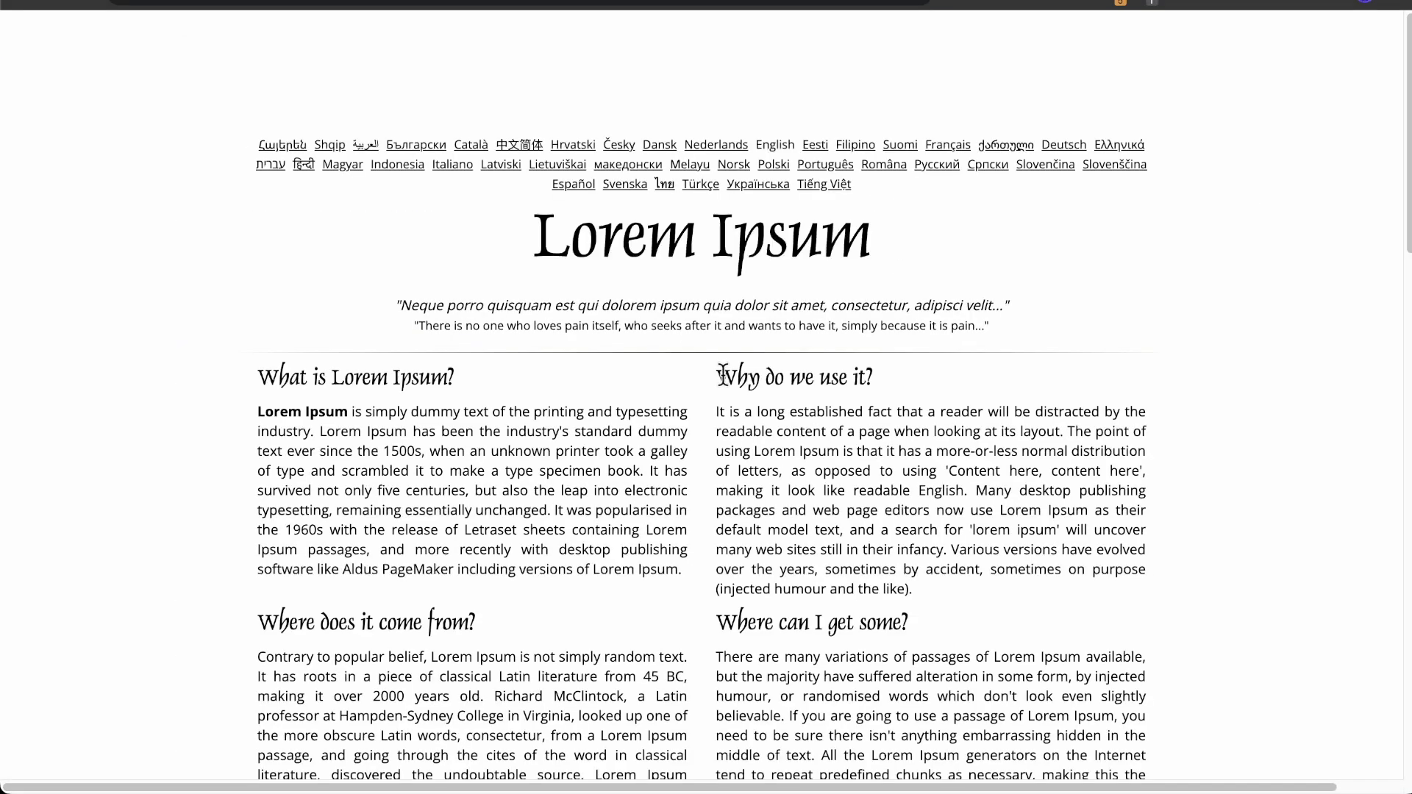
drag(501, 221, 1103, 738)
scroll(950, 461, down, 12)
drag(950, 461, 1111, 338)
scroll(915, 391, up, 5)
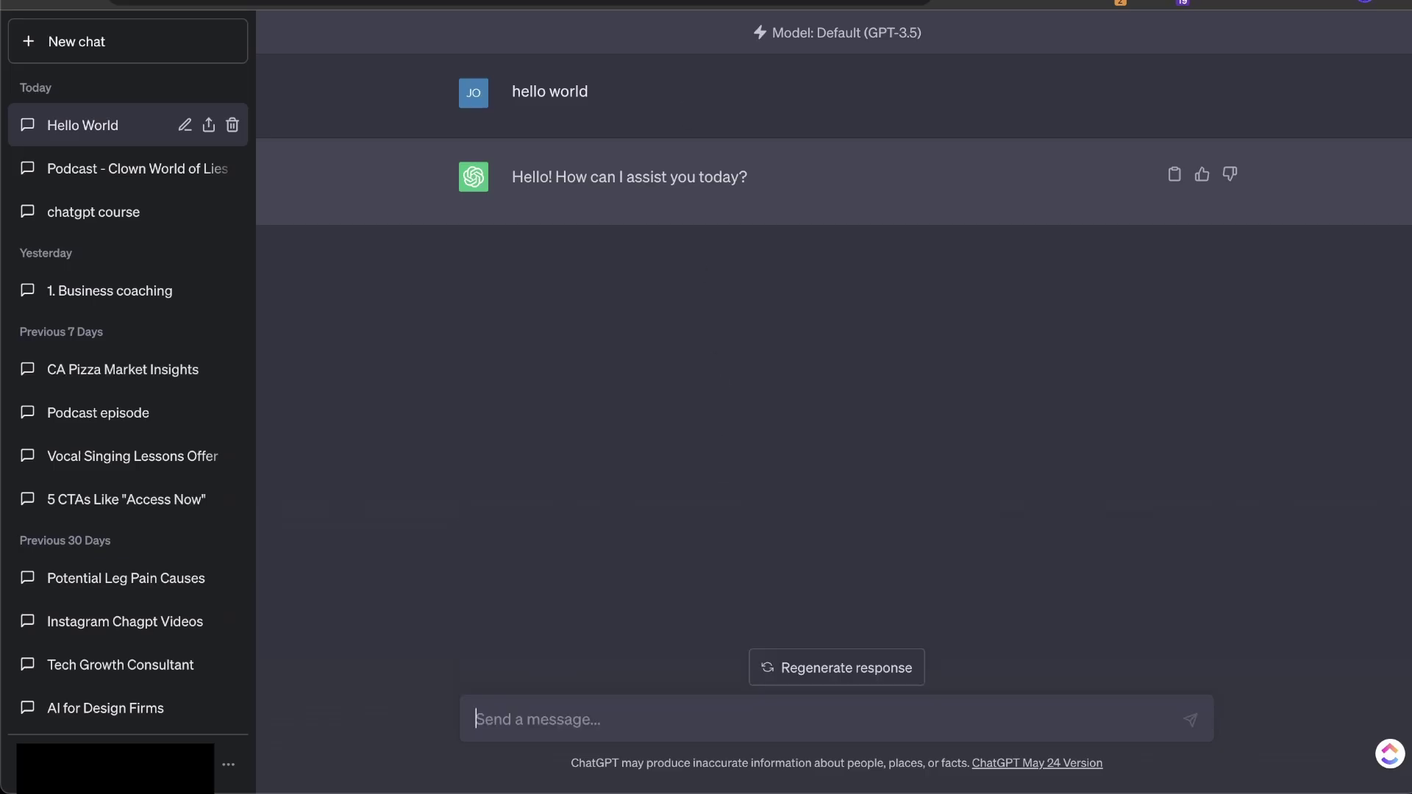
Paste the copied Lorem Ipsum text into the message box of the ChatGPT Hello World chat, look through its full length, and clear it unsent.
key(super+v)
scroll(738, 559, up, 3)
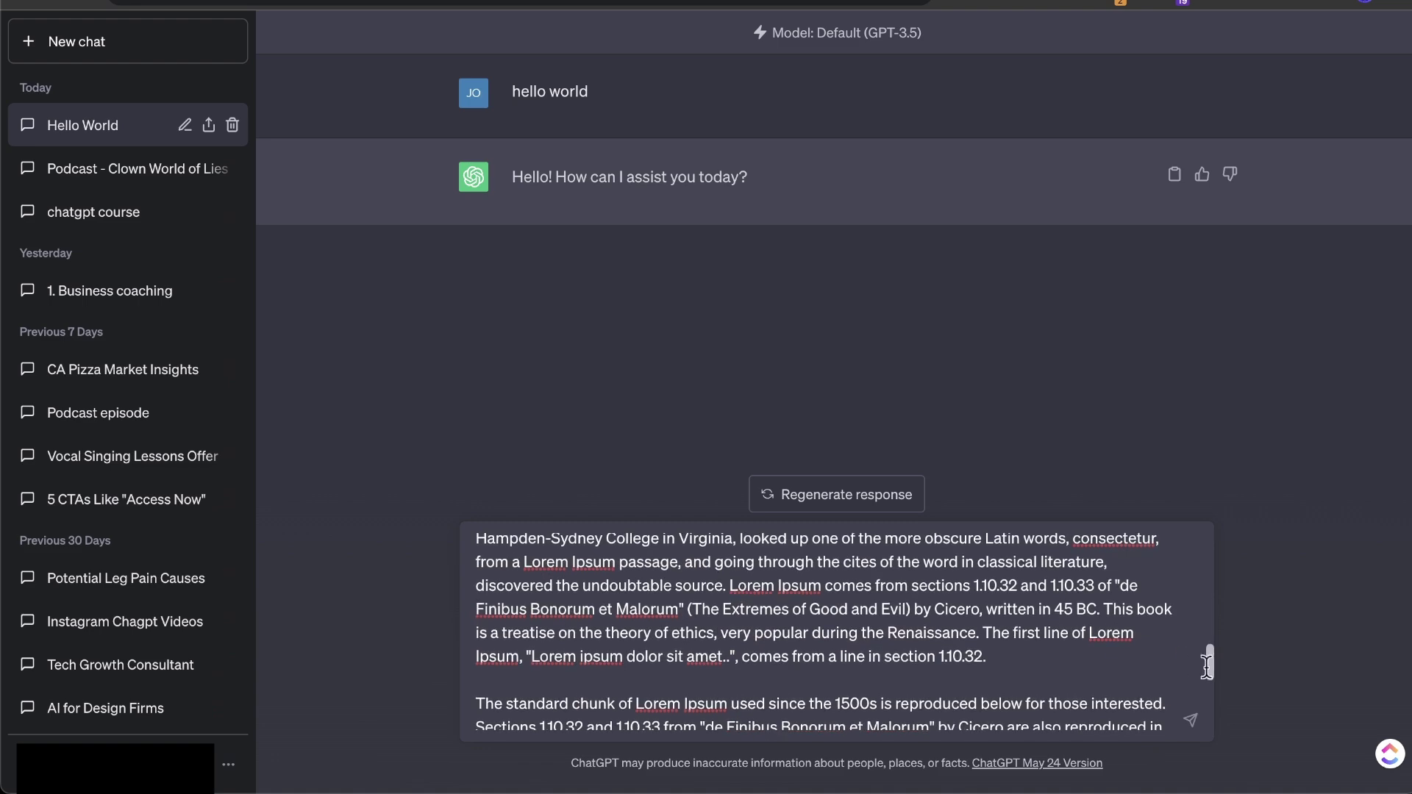
drag(1210, 660, 1211, 711)
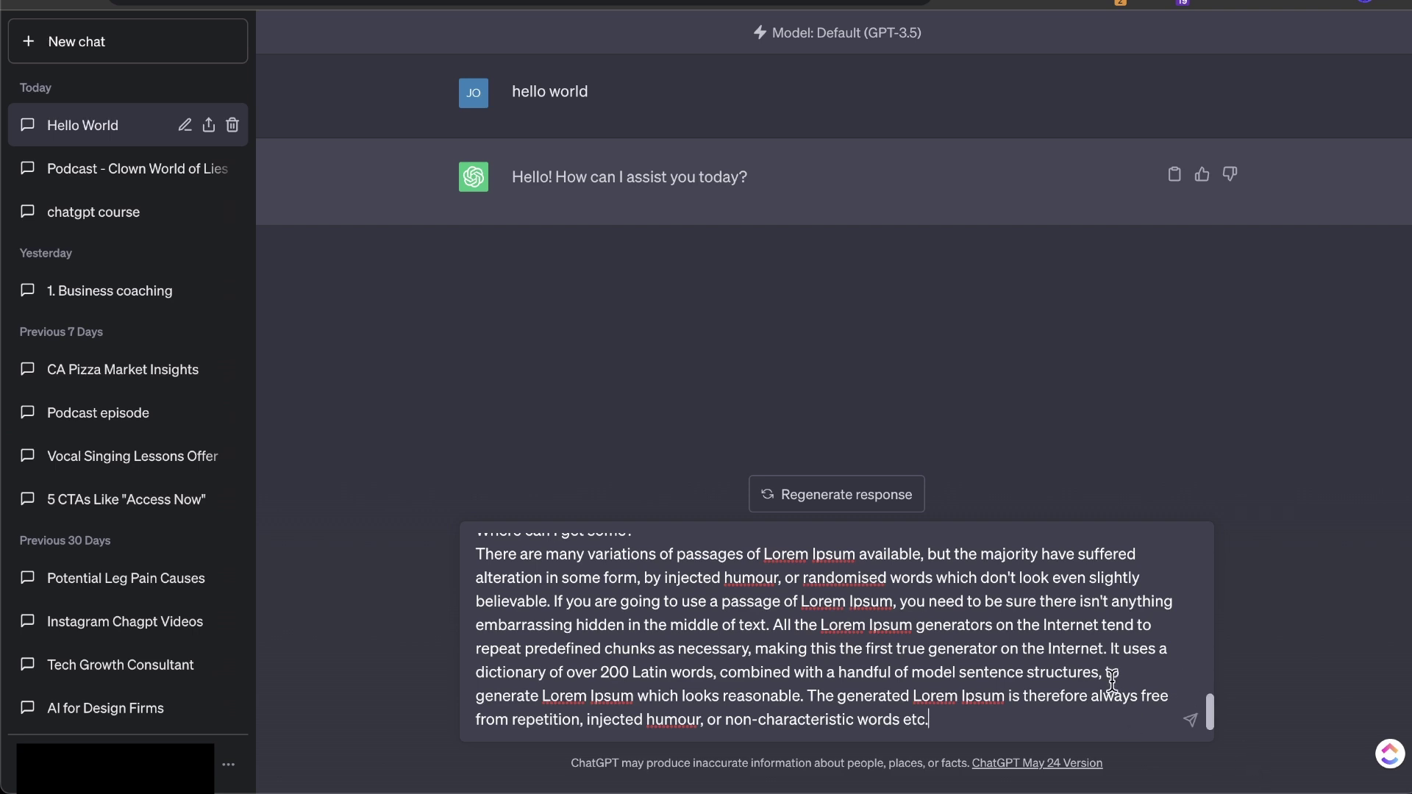
drag(1210, 712, 1210, 548)
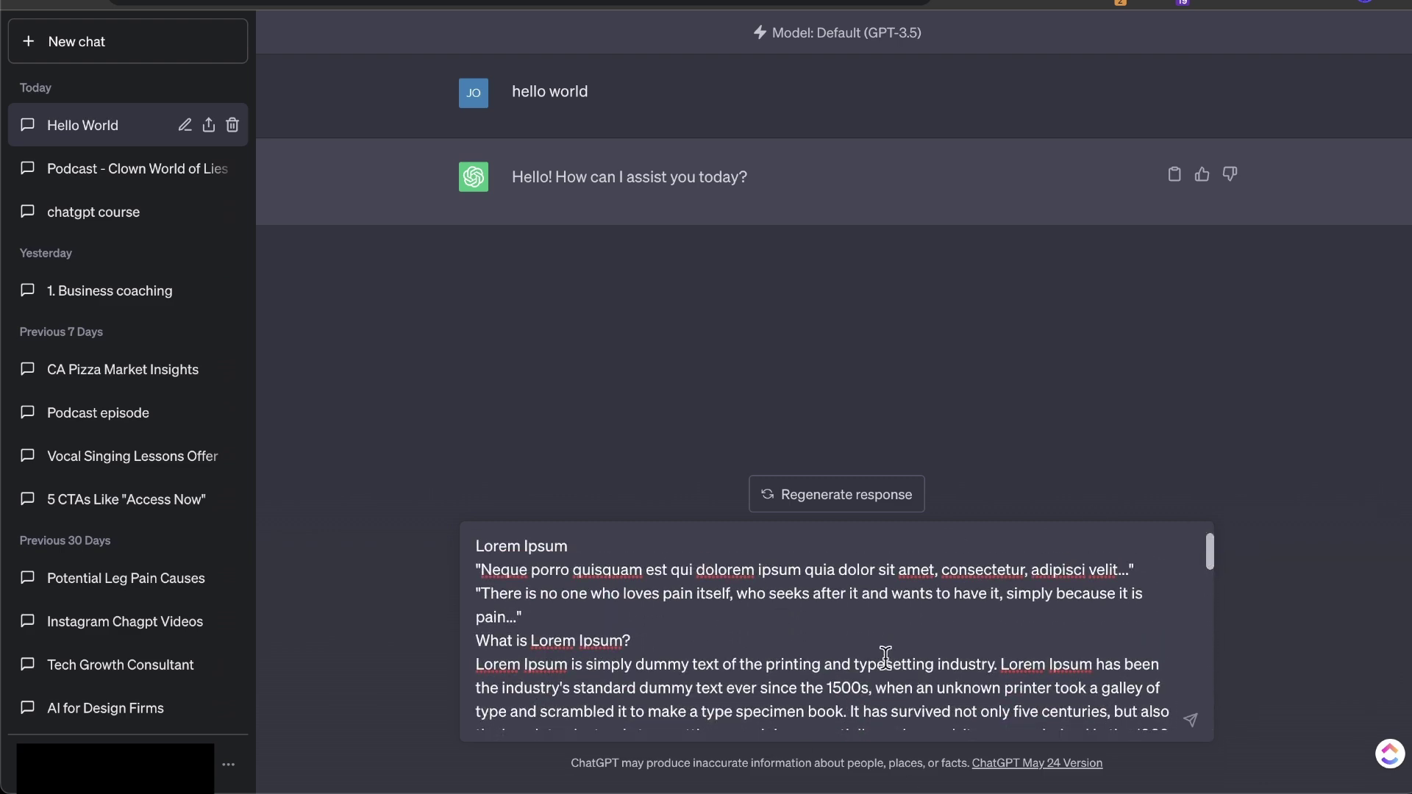
key(ctrl+a)
key(BackSpace)
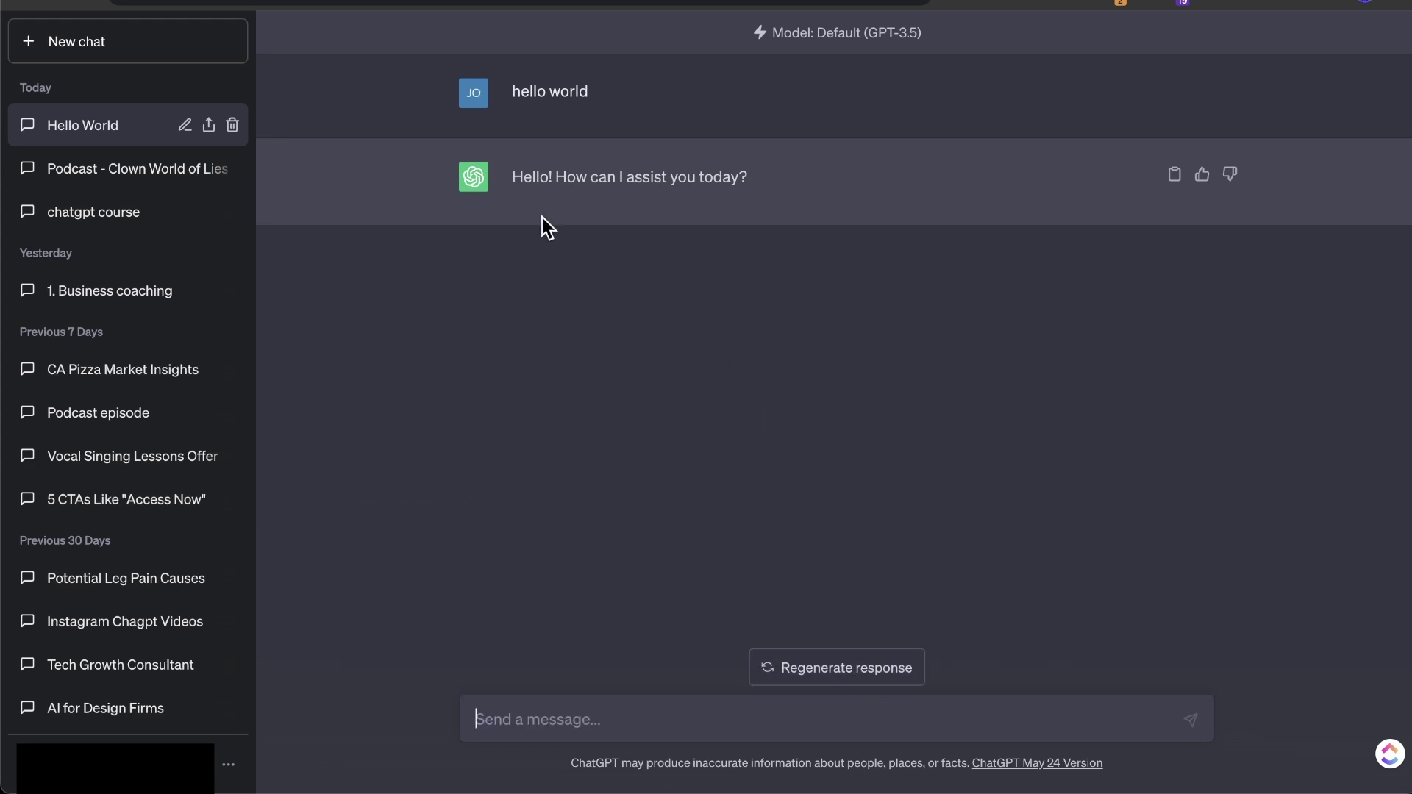
Regenerate the response to "hello world" and switch between its first and second versions, ending on the second.
click(780, 669)
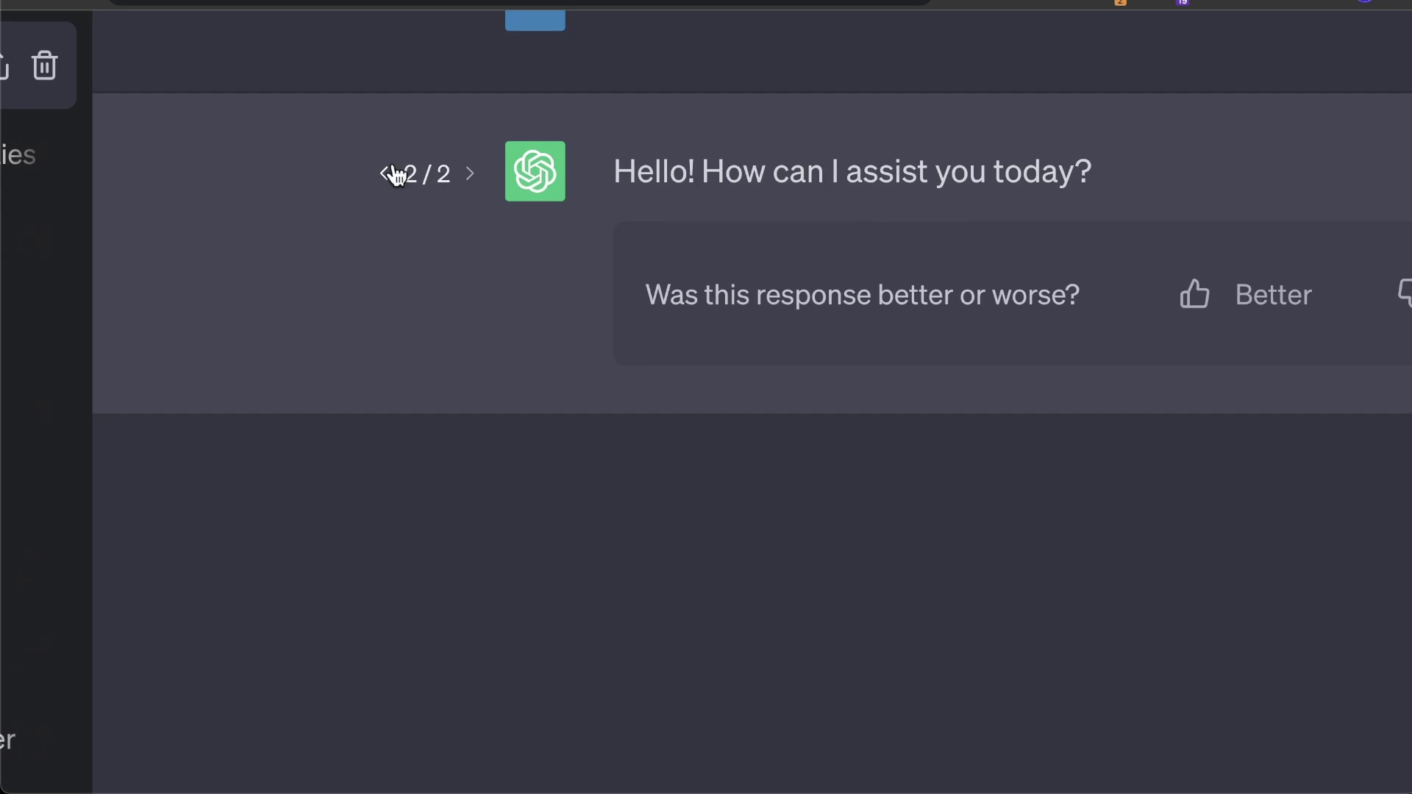
click(386, 173)
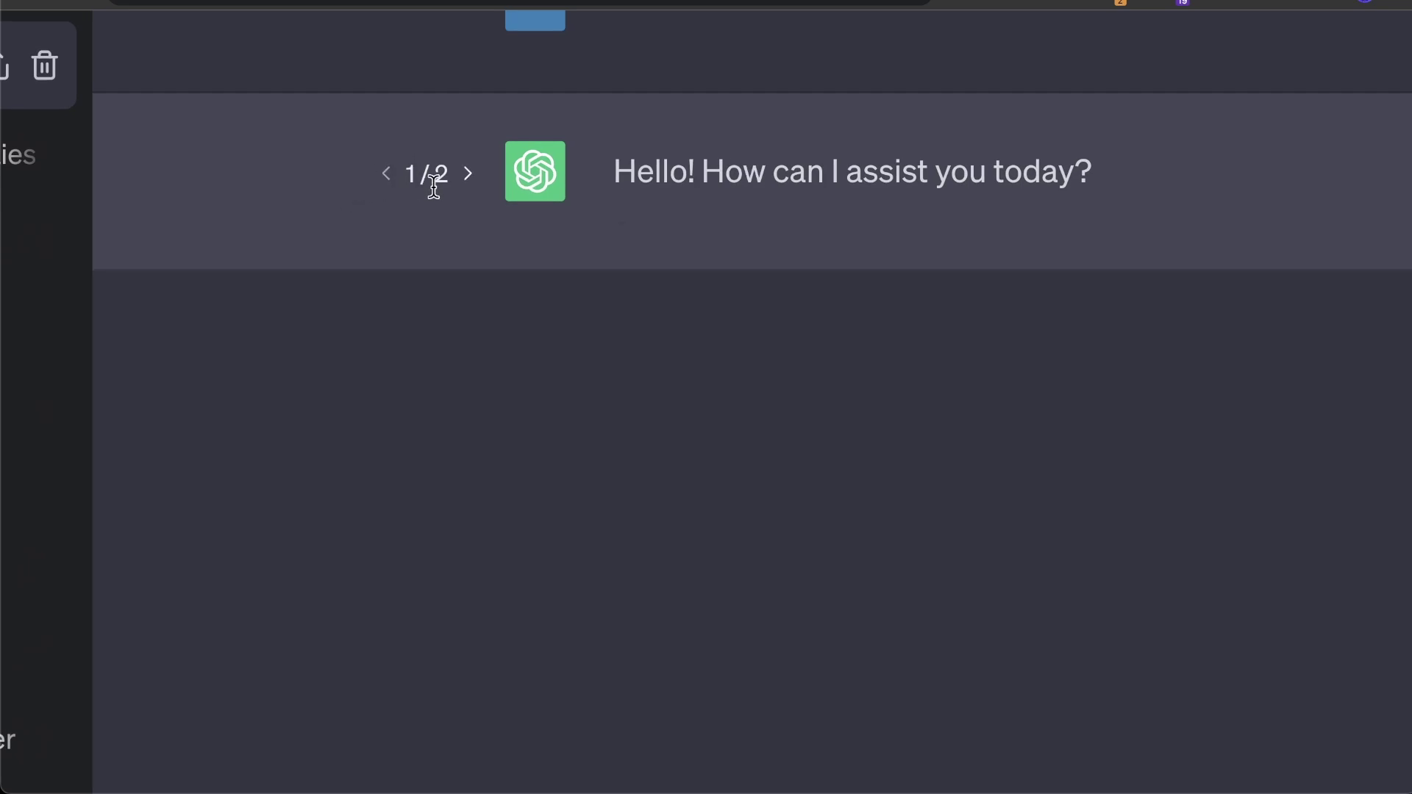
click(459, 179)
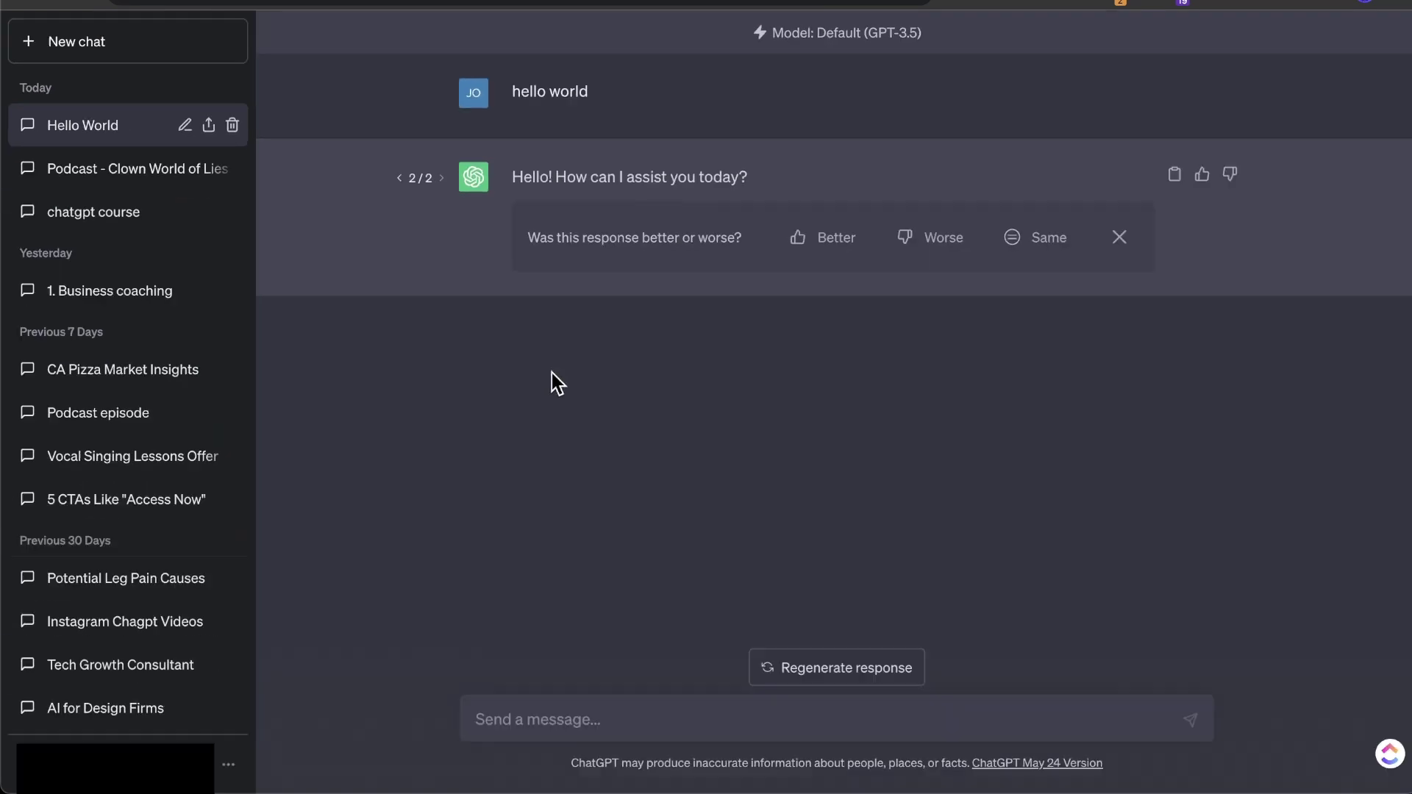
Send the message "Capital of Washington is" and regenerate its answer, switching back to the first version.
click(587, 711)
text(Capital of)
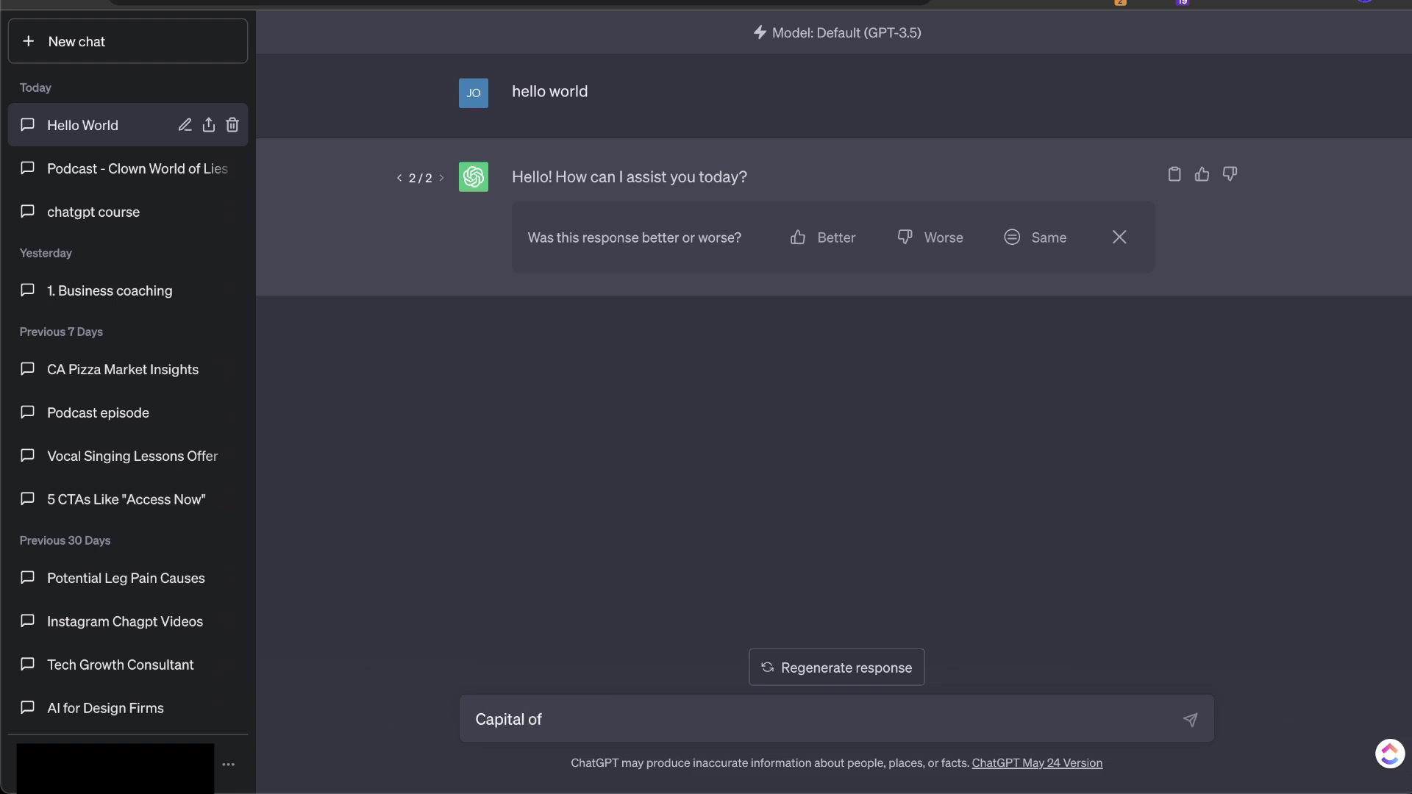
text( Washington is)
key(Return)
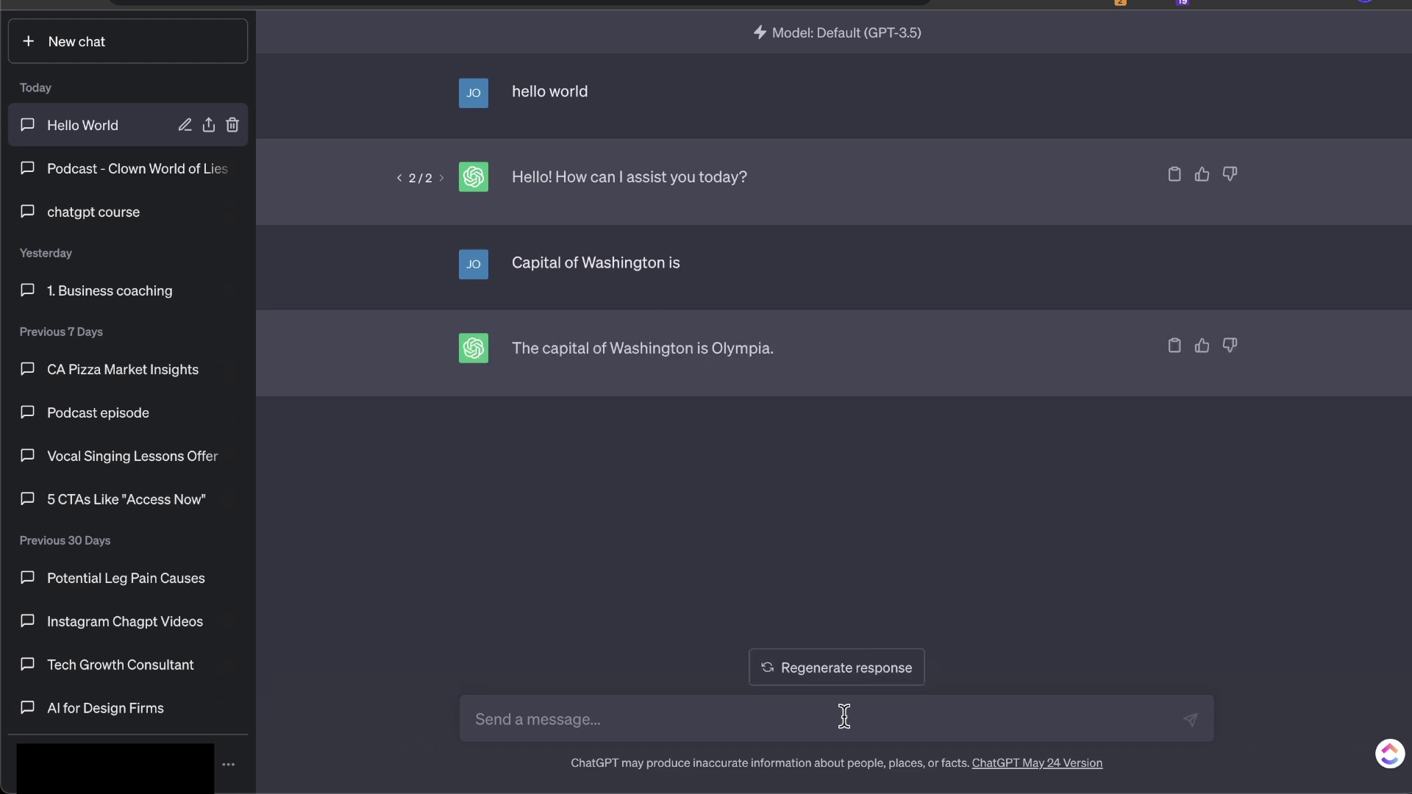
click(860, 685)
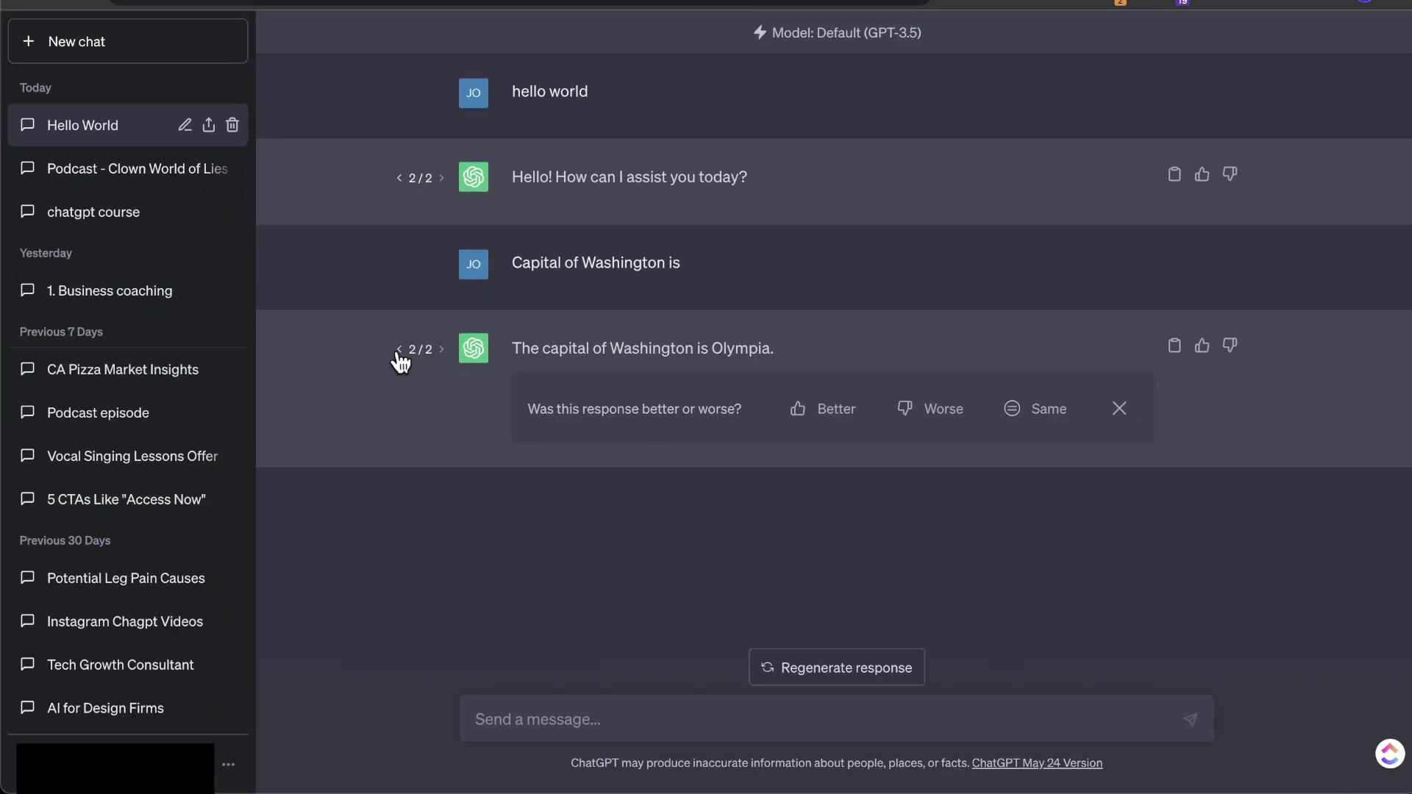
click(398, 353)
Edit the "Capital of Washington is" message to read "give list of 5 ideas for marketing campaign about pizza" and submit it.
click(1174, 261)
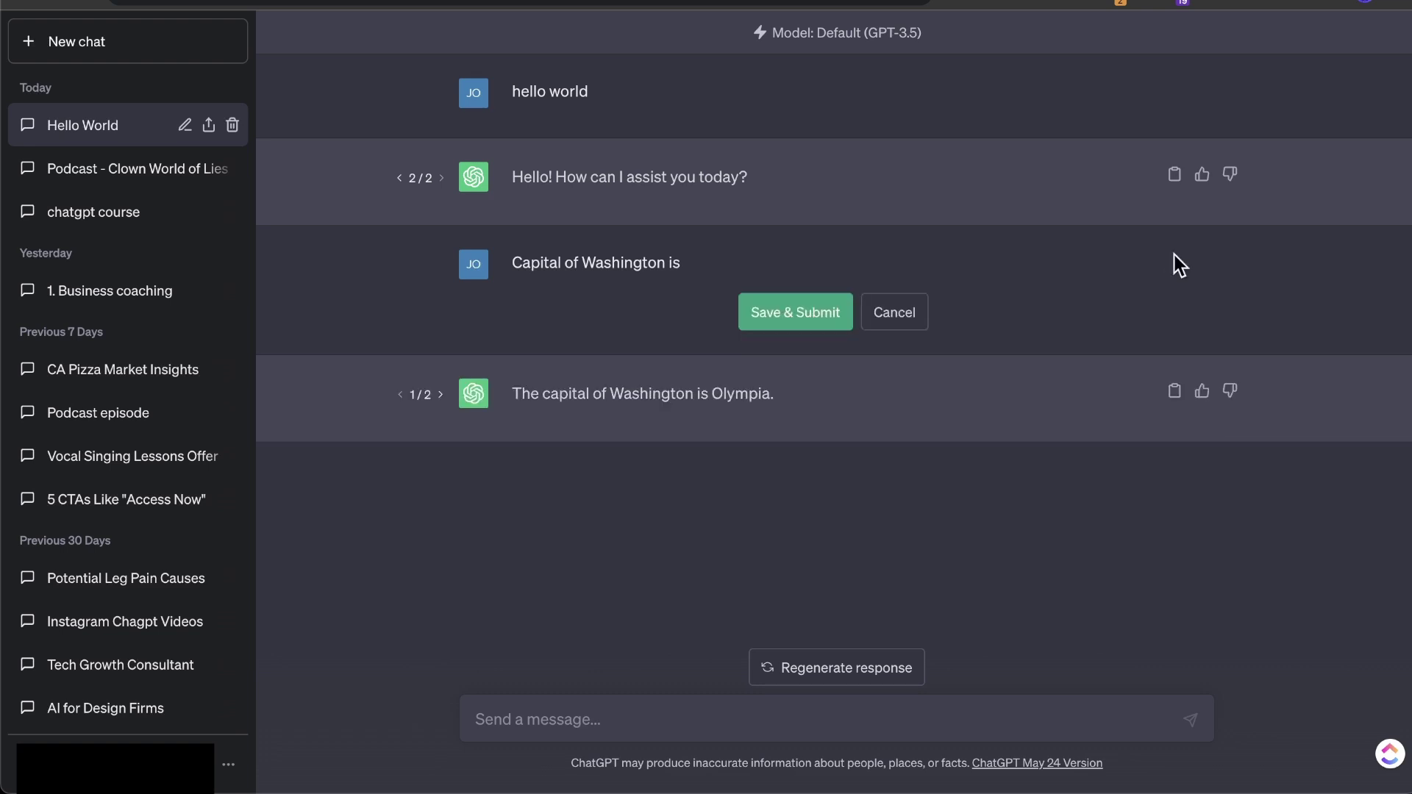
key(ctrl+a)
key(BackSpace)
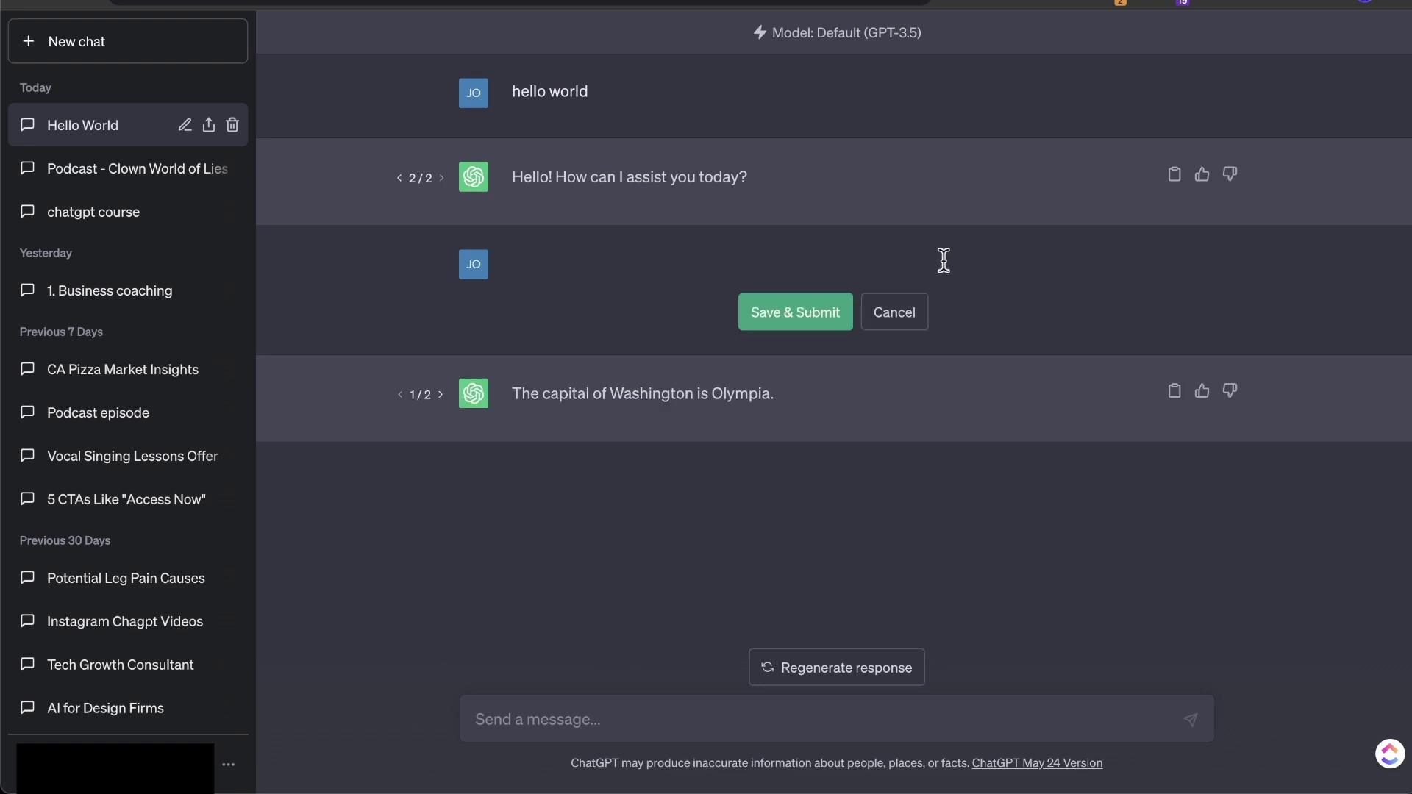
text(give list of 5 ideas for marketing campaign about pizza)
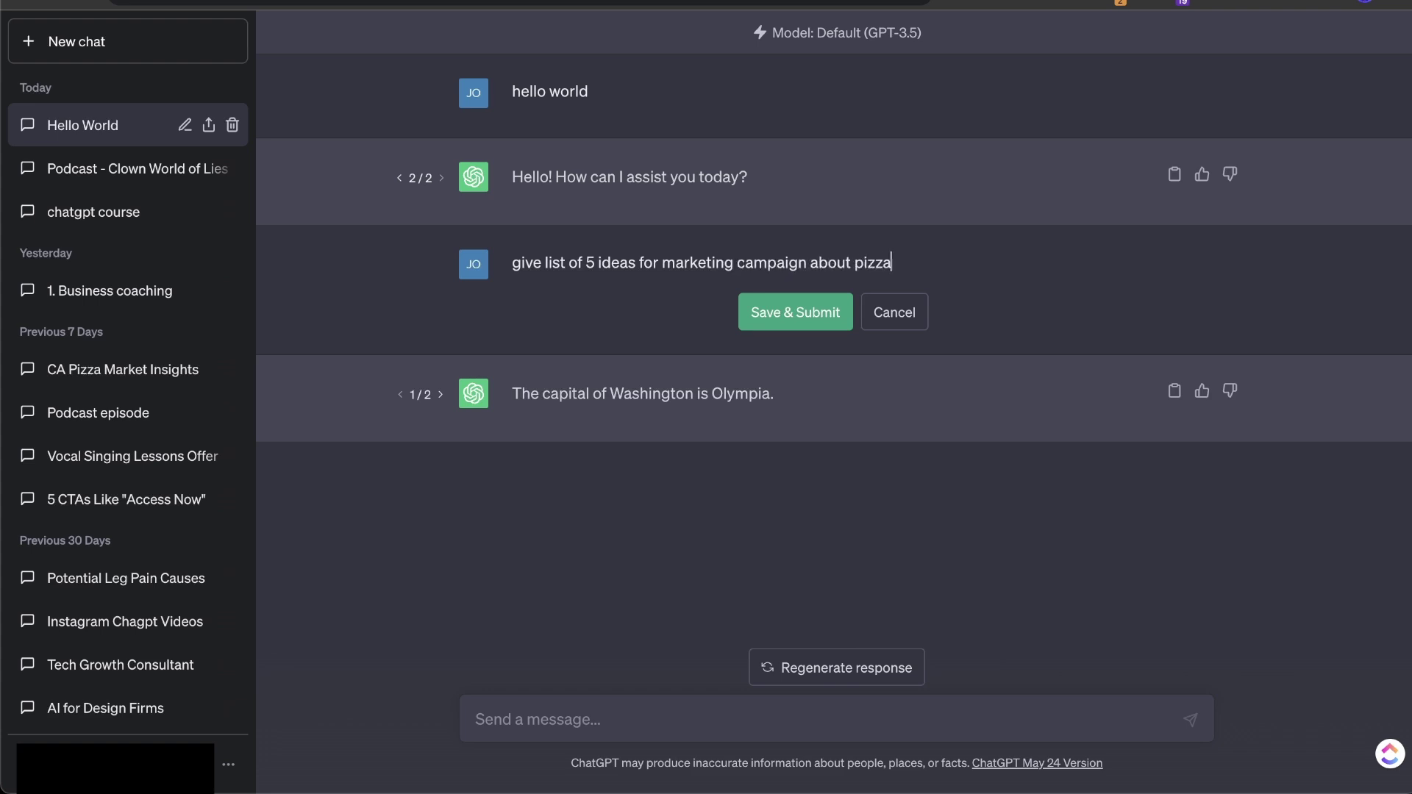
key(Return)
key(super+Return)
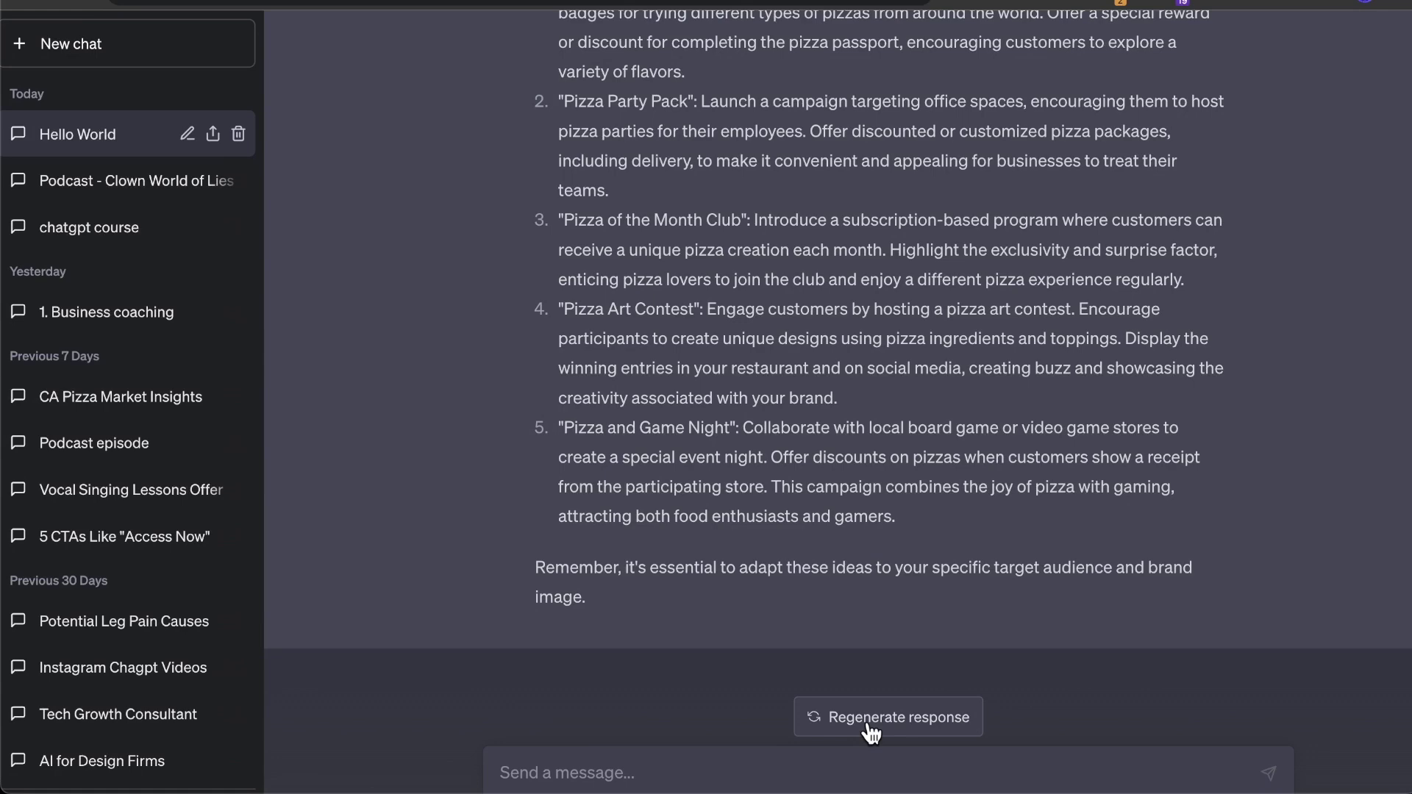
Regenerate the pizza campaign answer and switch back to its first version.
click(869, 726)
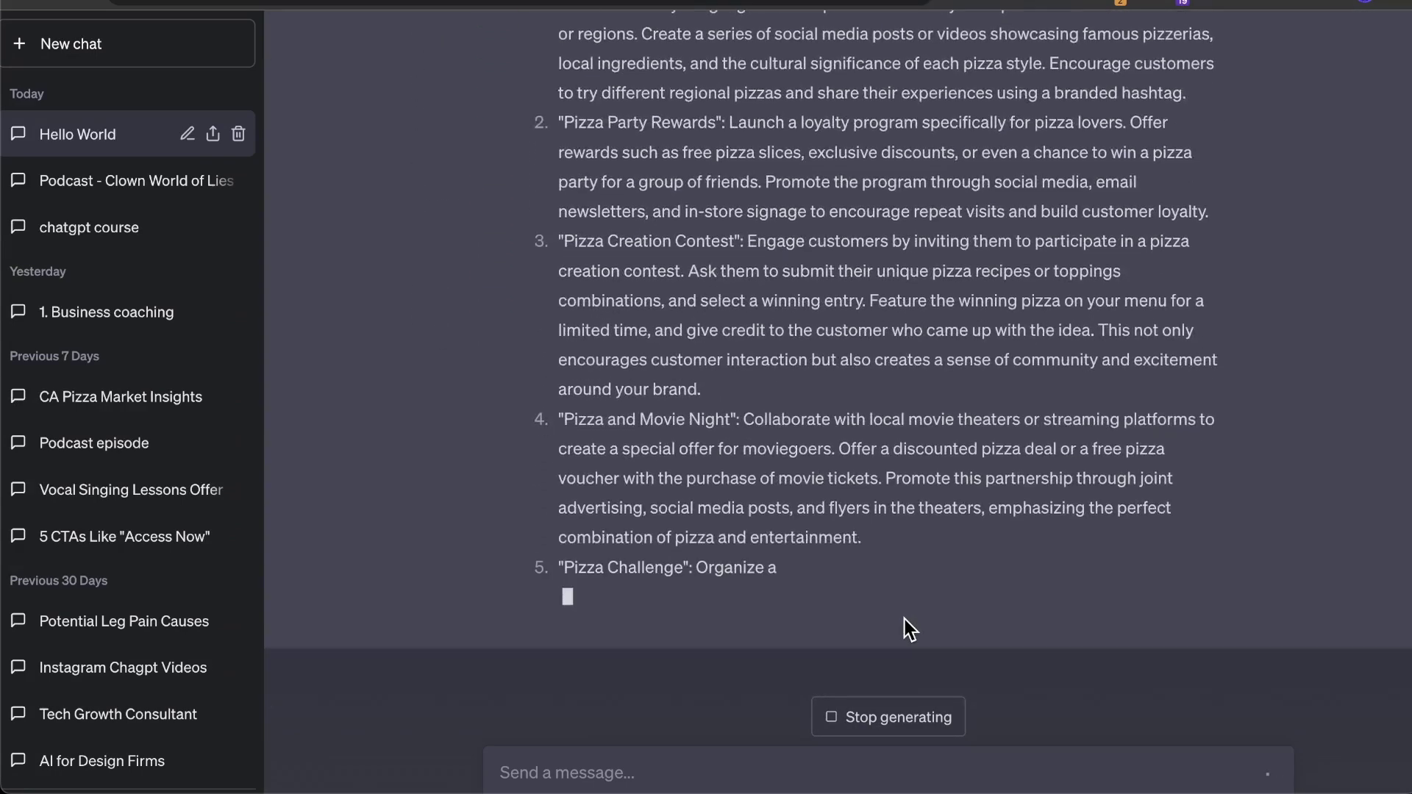
scroll(1045, 508, up, 5)
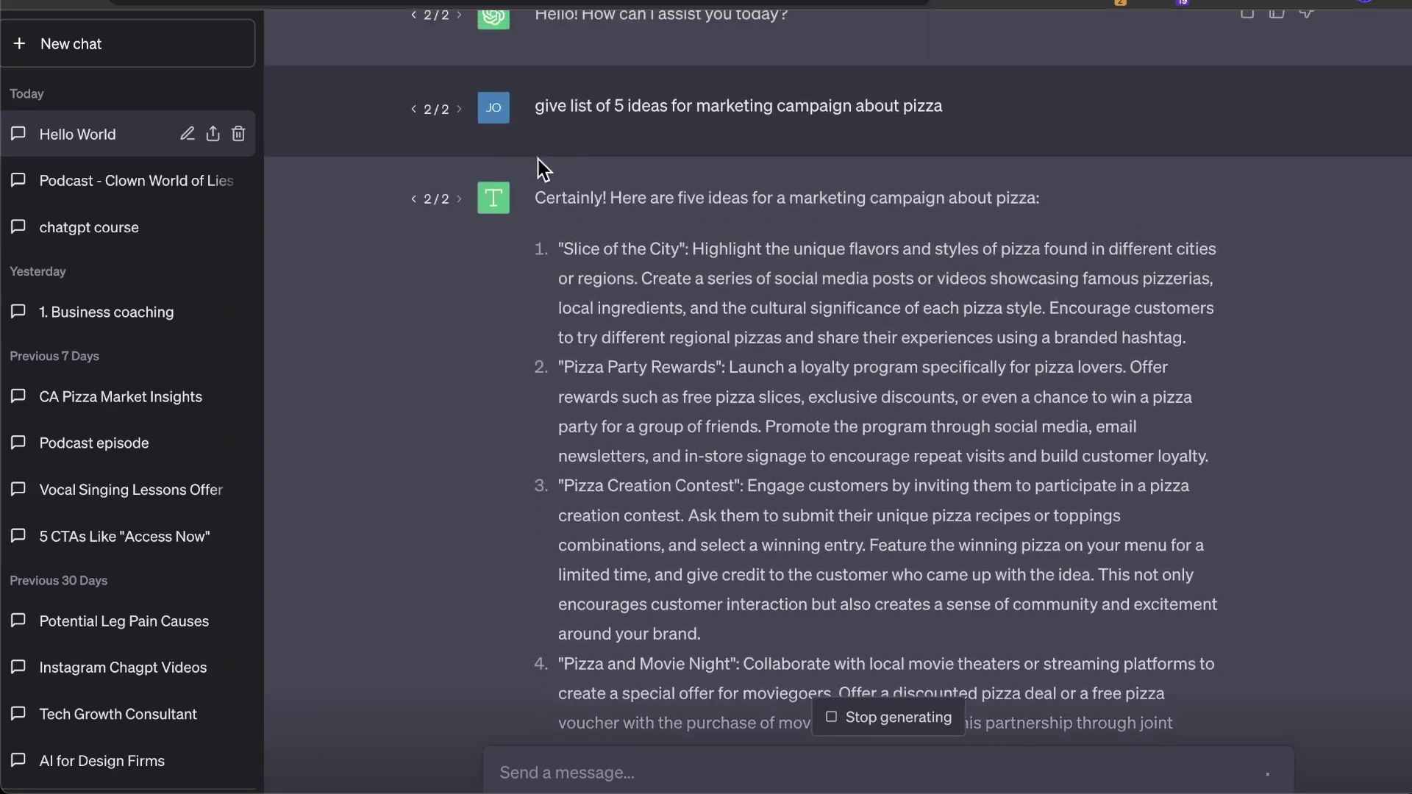
click(415, 206)
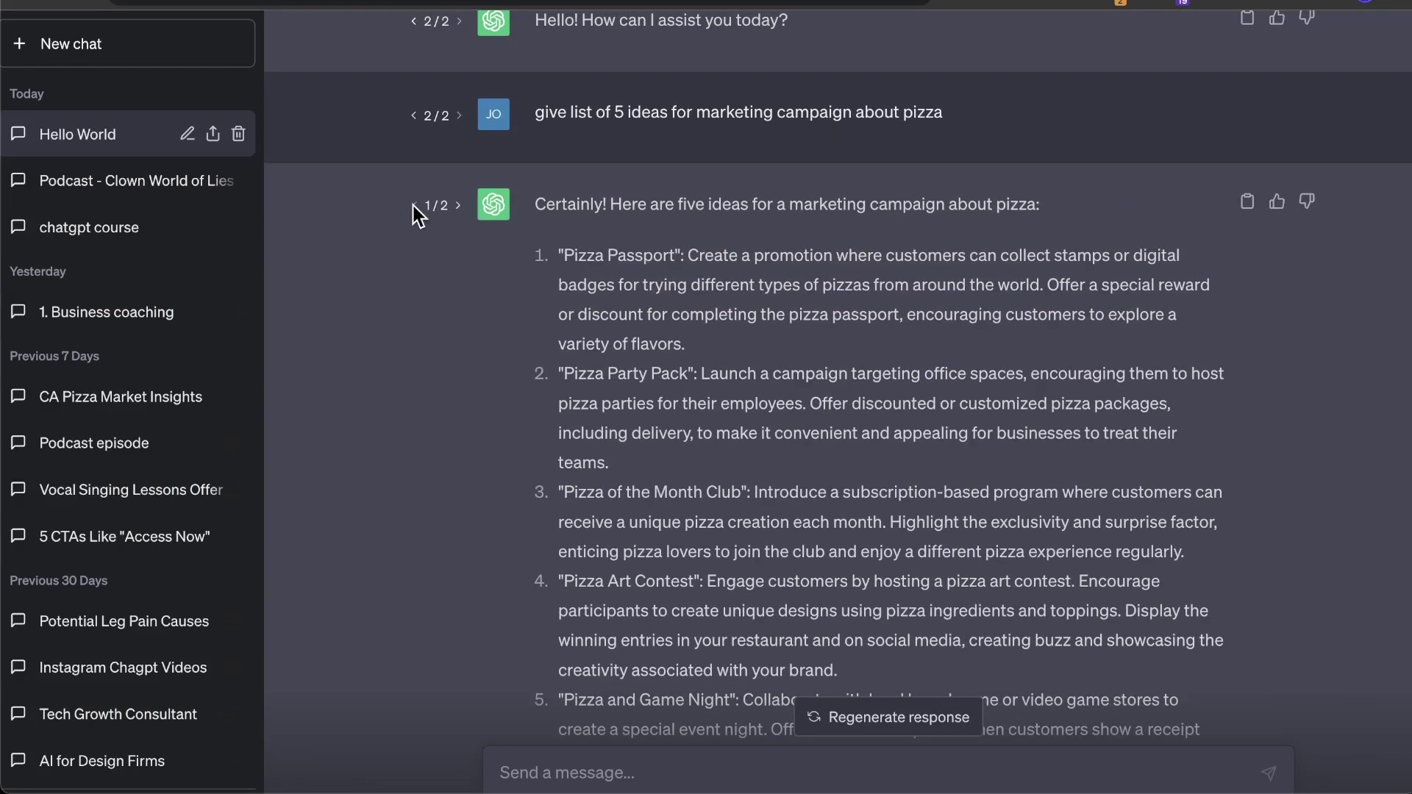
Compare the ideas in the two versions of the pizza campaign answer by alternating between them, ending on the second version.
drag(566, 256, 839, 492)
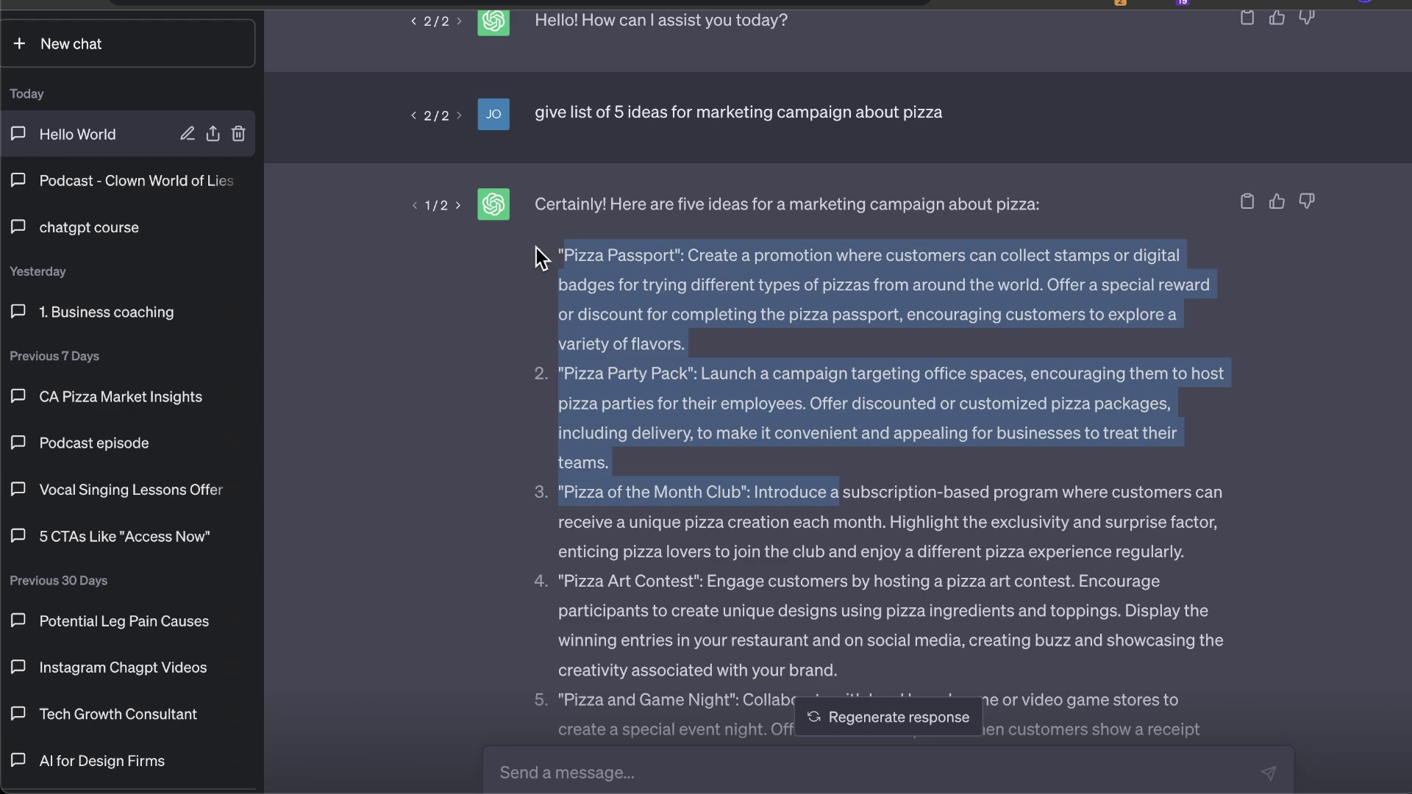
click(458, 206)
drag(590, 255, 785, 524)
click(413, 206)
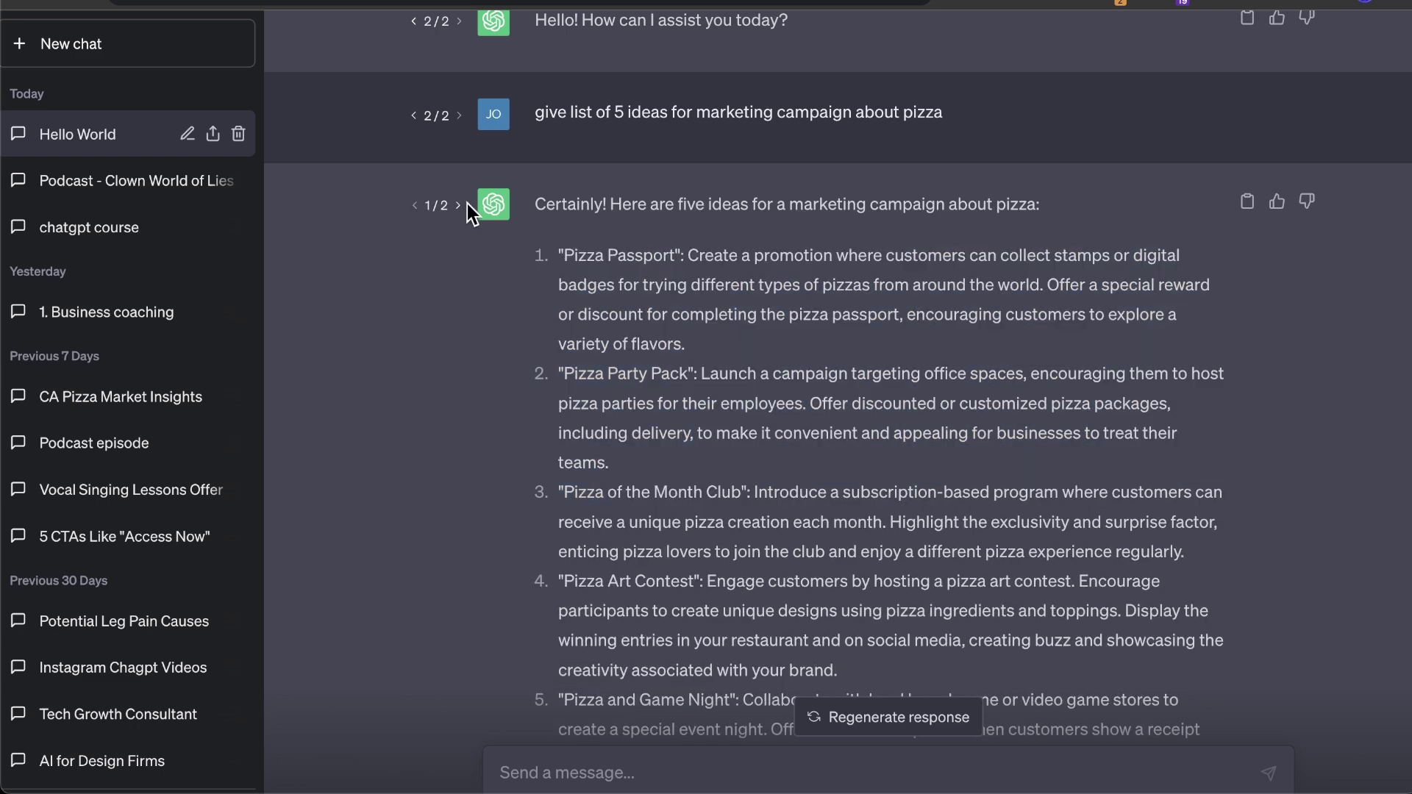
click(458, 206)
click(413, 206)
scroll(834, 517, down, 1)
scroll(835, 694, up, 2)
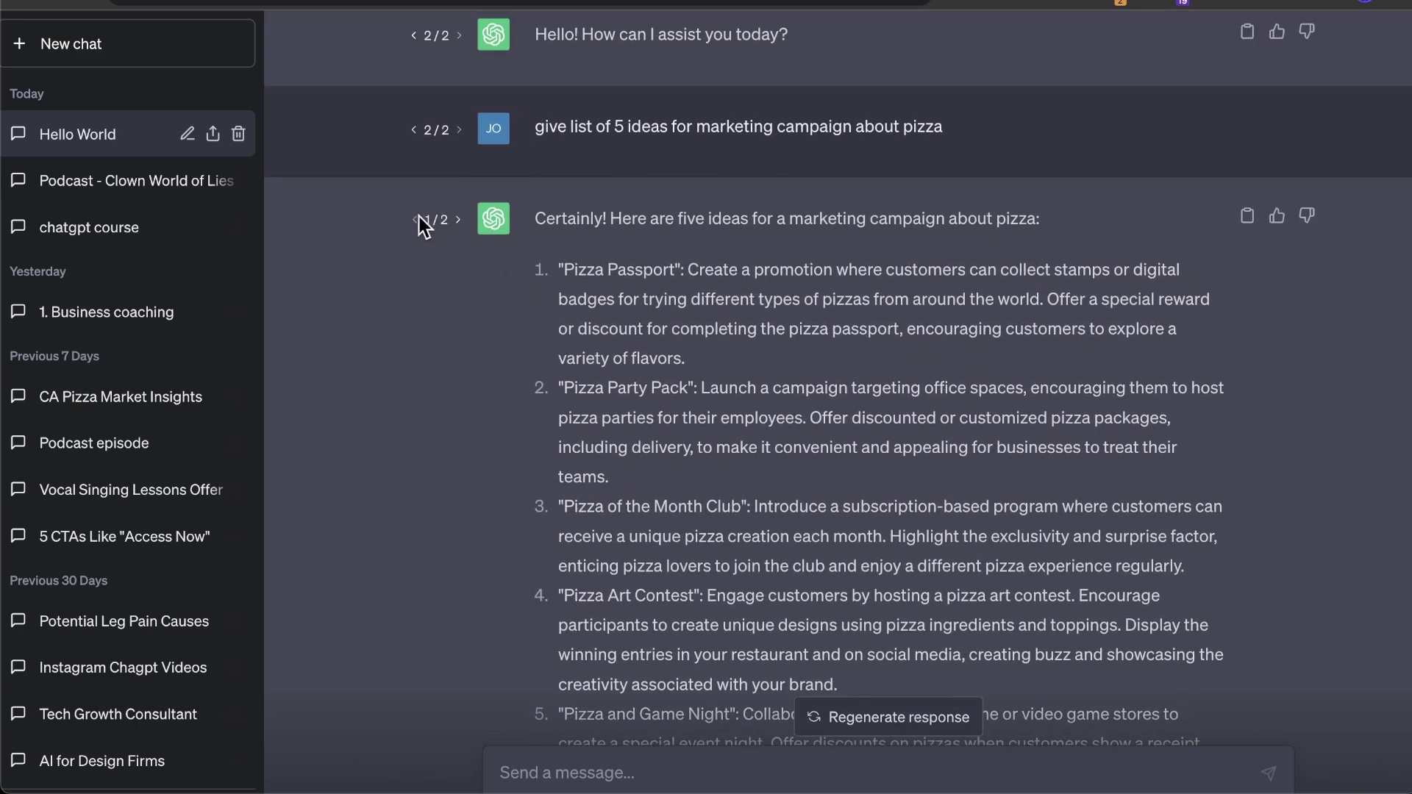
click(455, 220)
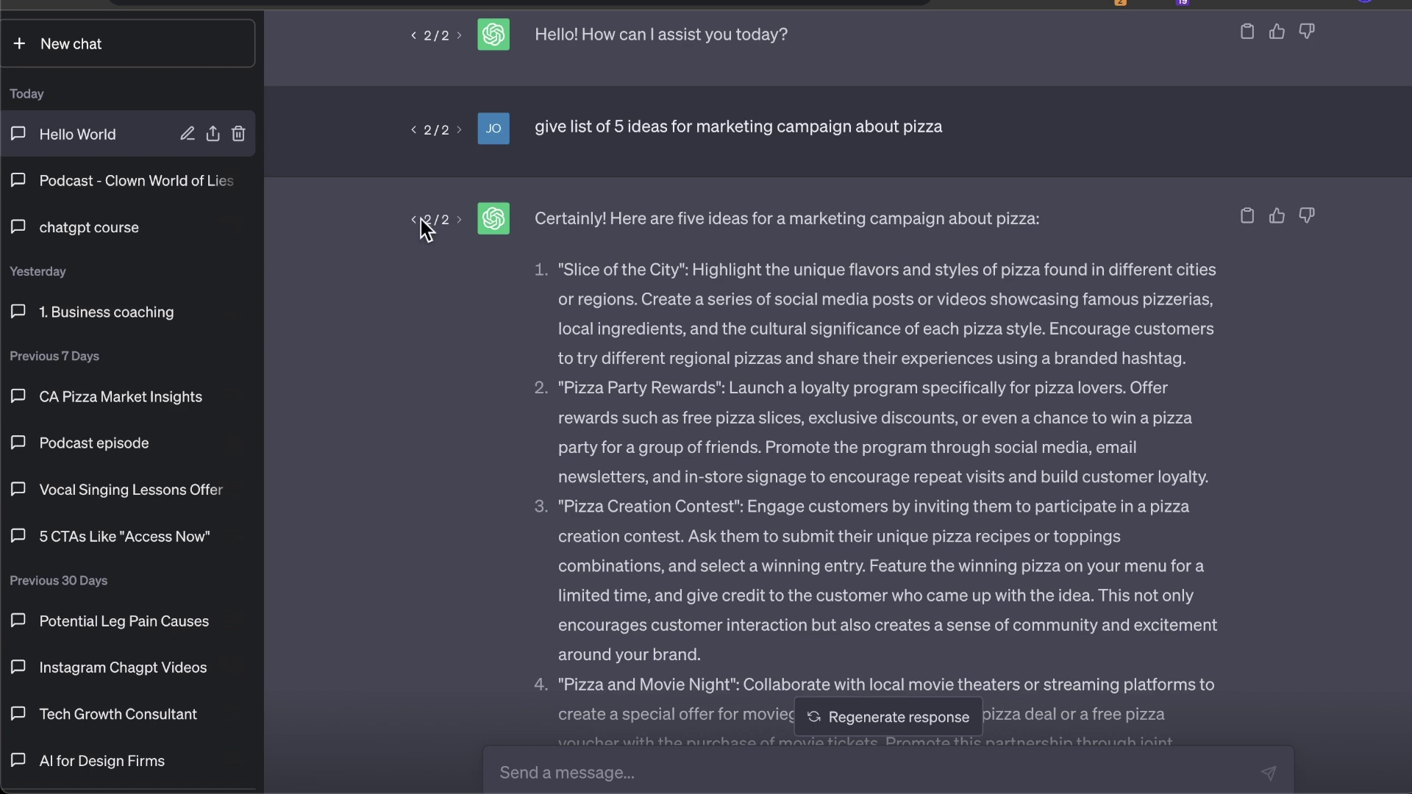
click(414, 221)
click(456, 219)
scroll(1059, 272, down, 5)
scroll(1057, 285, up, 7)
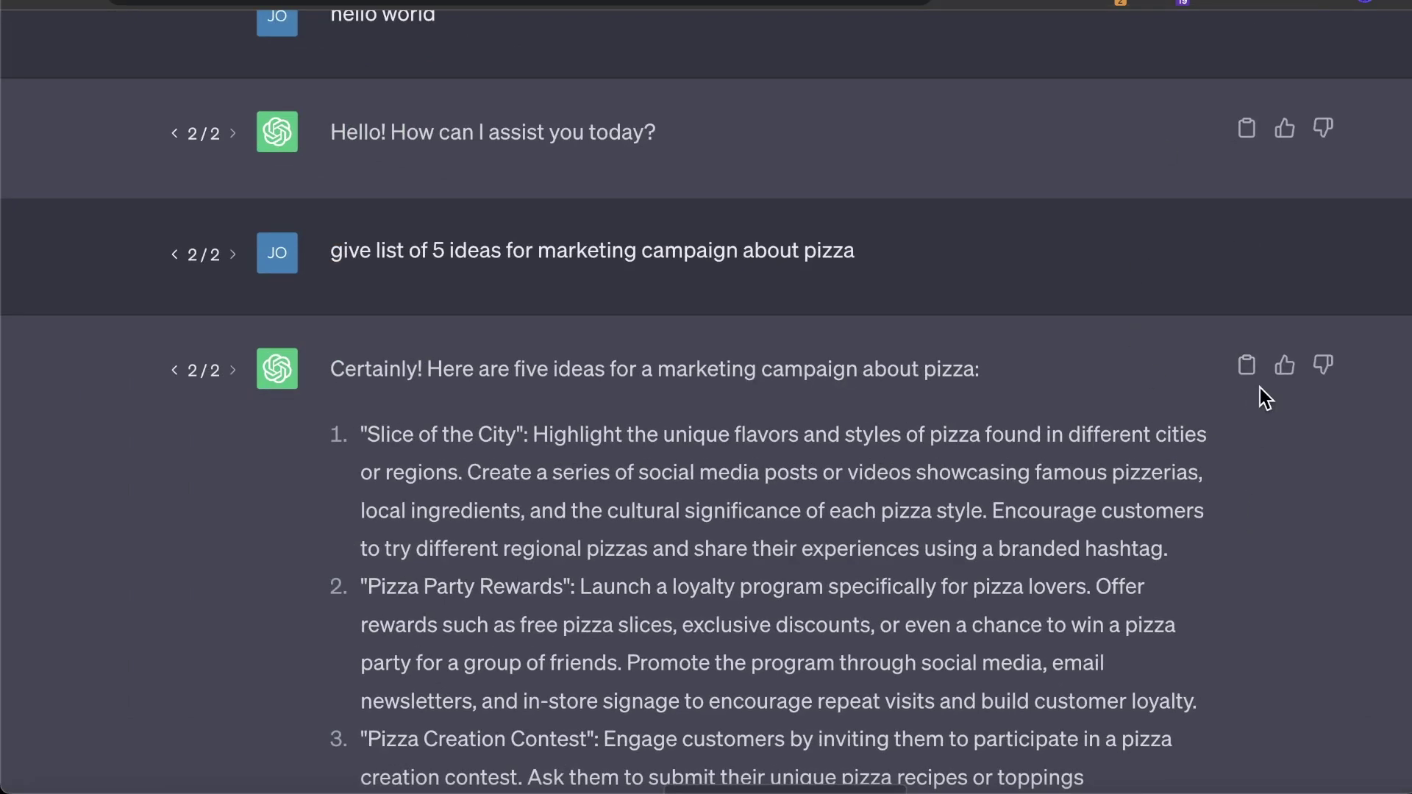
Copy the second version of the pizza campaign answer and paste it into a new Google Docs document, dismissing the Grammarly pop-up.
click(1246, 367)
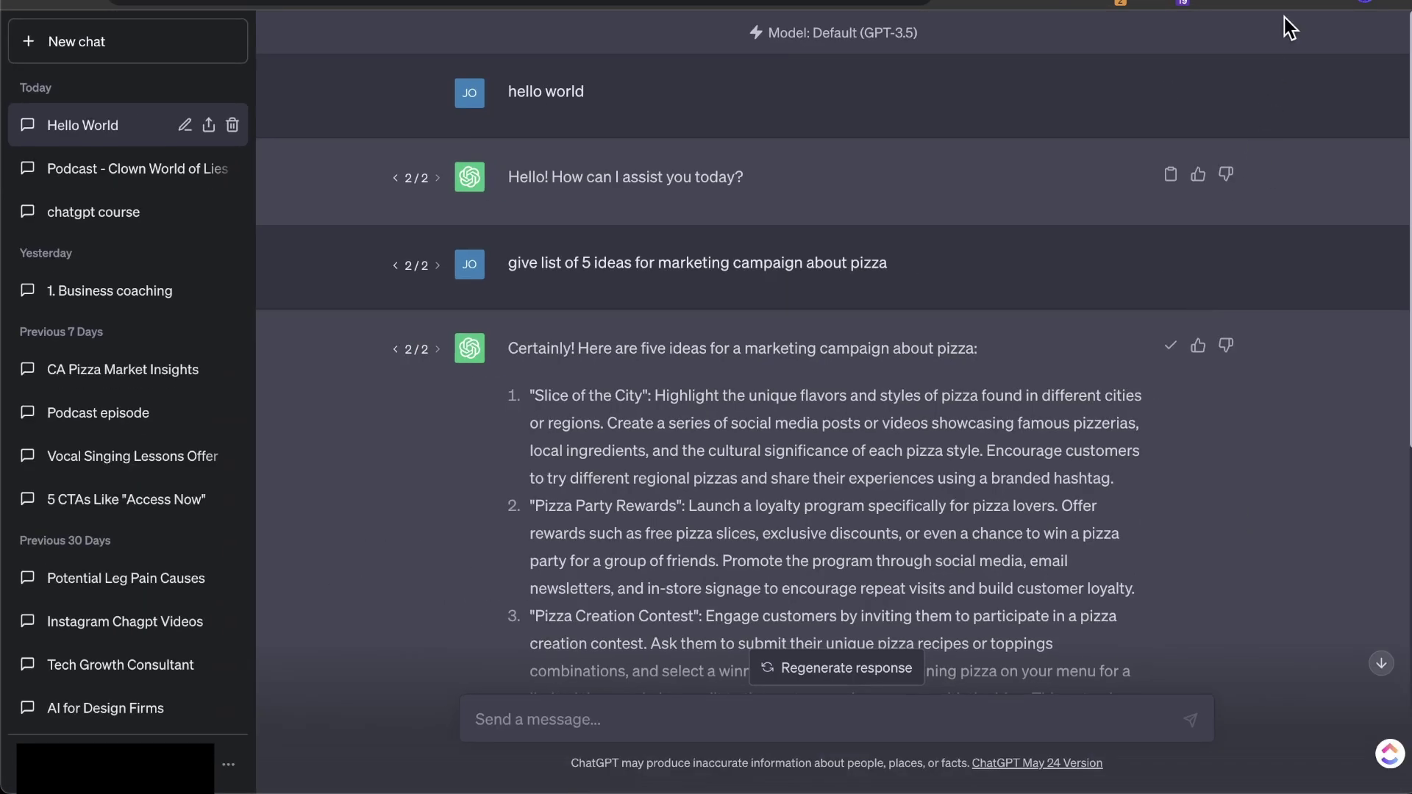
key(super+t)
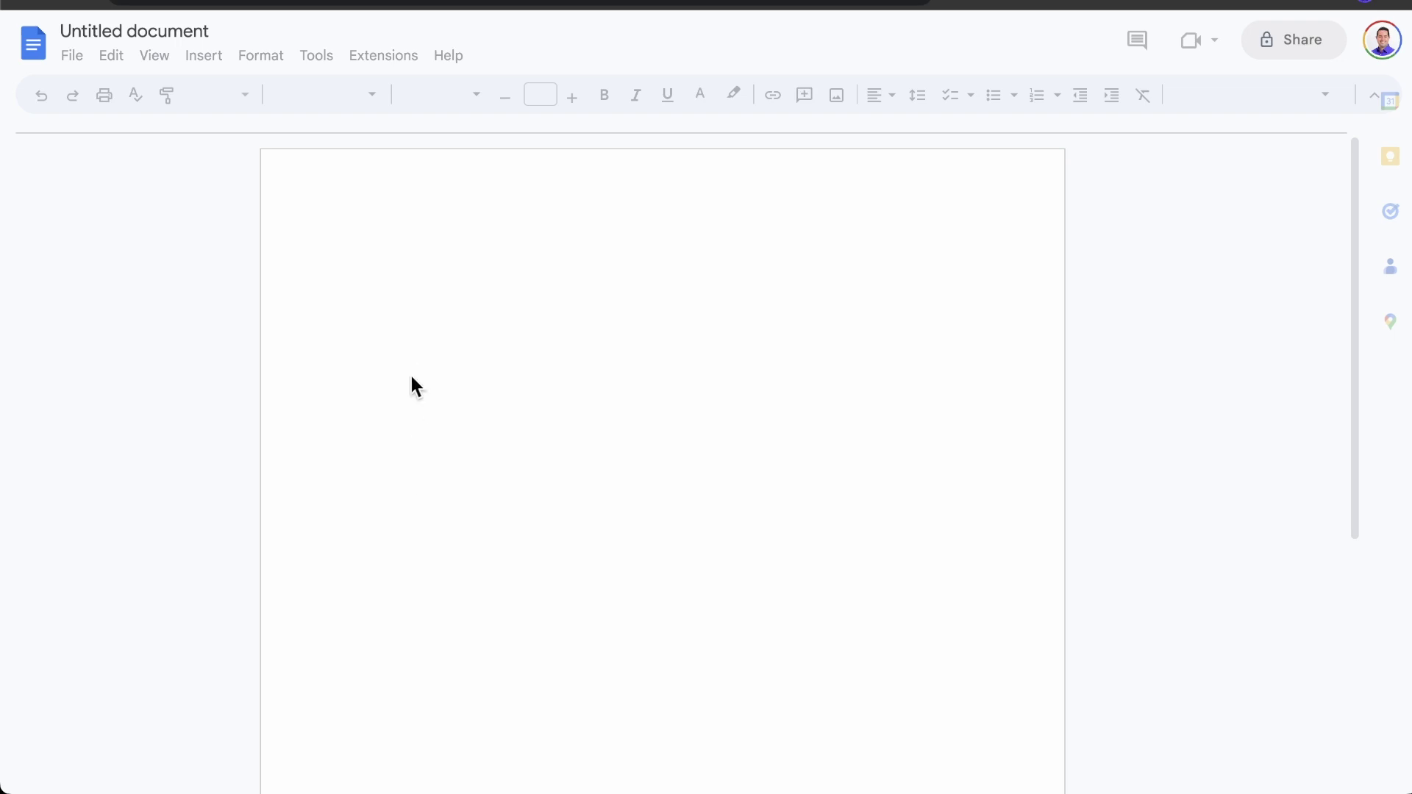
key(super+v)
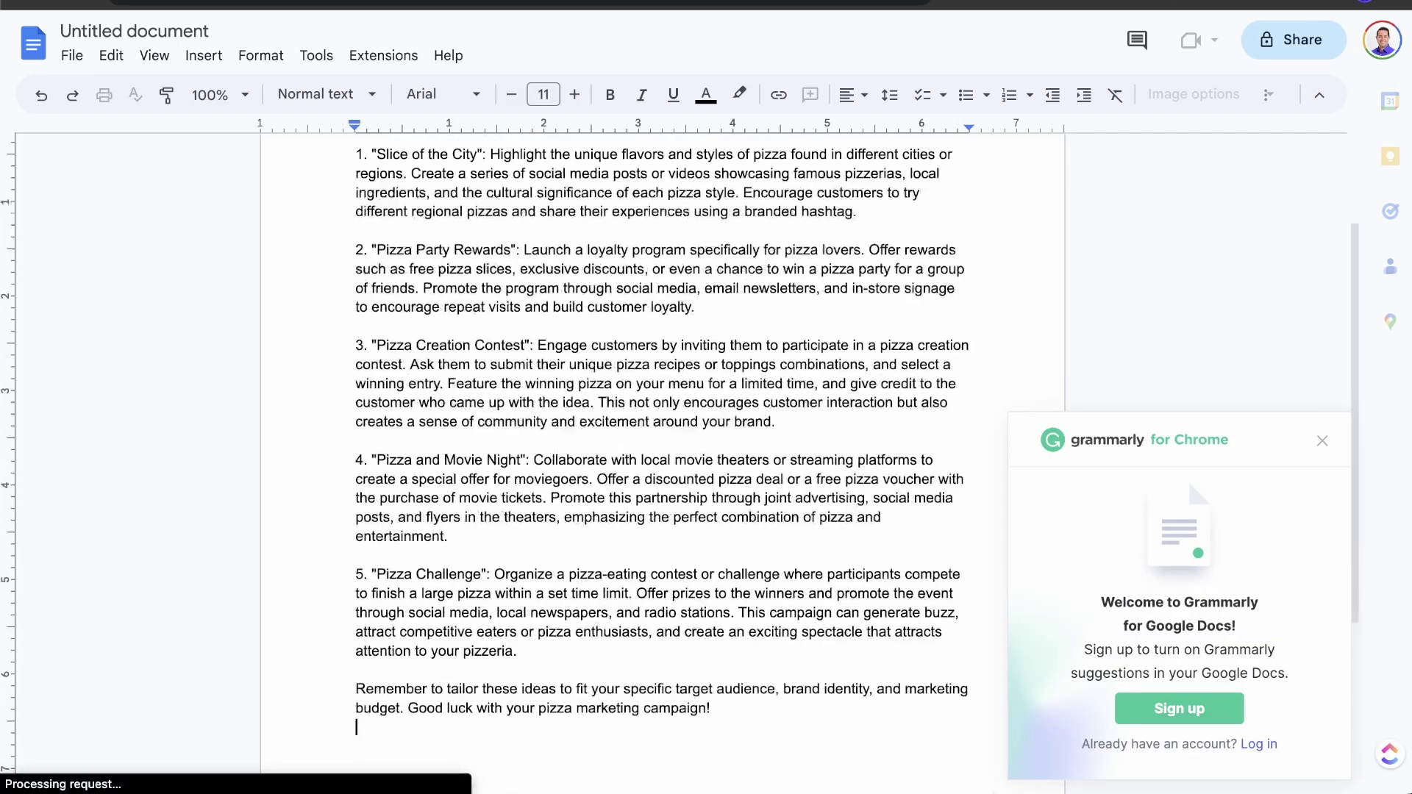
click(1322, 440)
scroll(546, 517, up, 2)
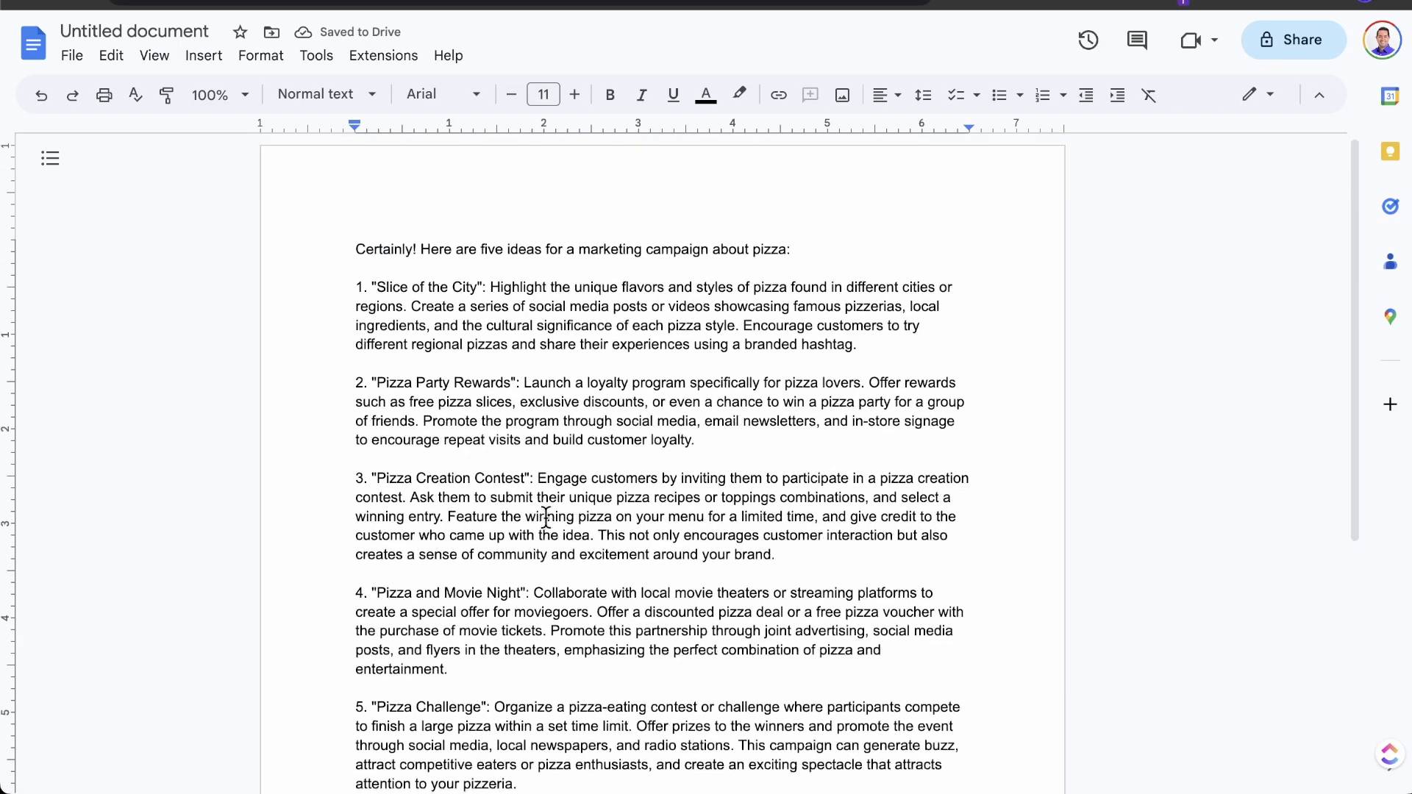
drag(356, 248, 601, 655)
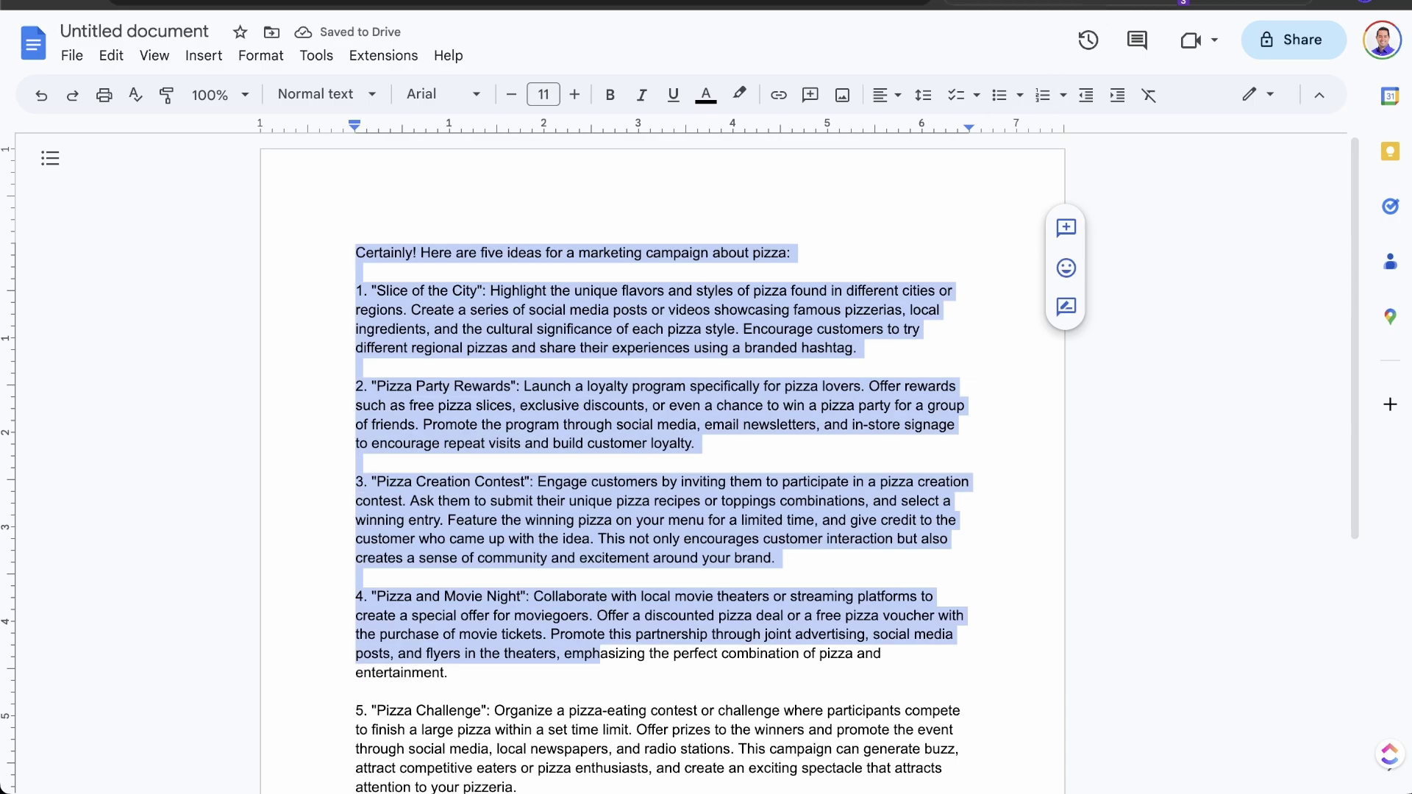
Switch back to ChatGPT and copy the second version of the pizza campaign answer again.
key(ctrl+shift+Tab)
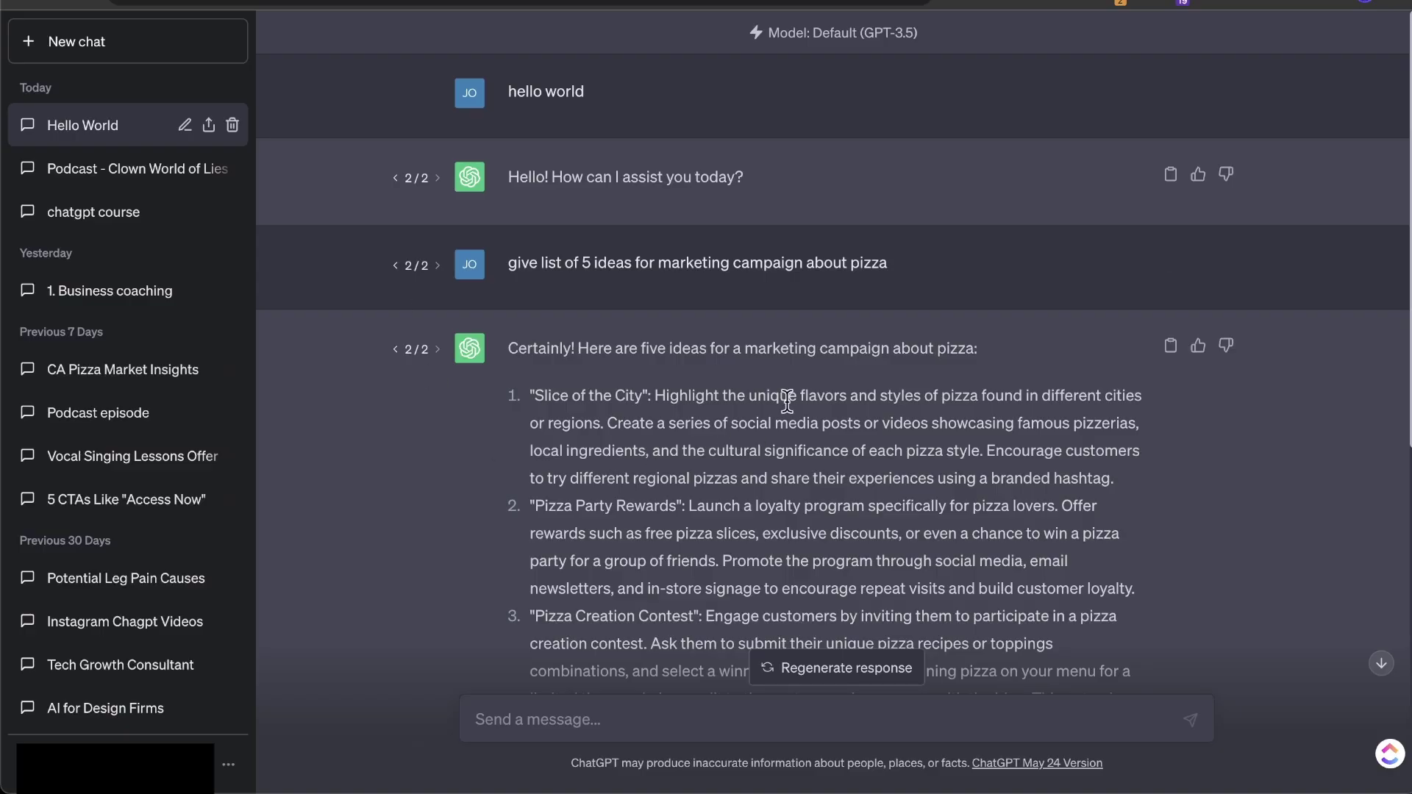
scroll(567, 284, down, 1)
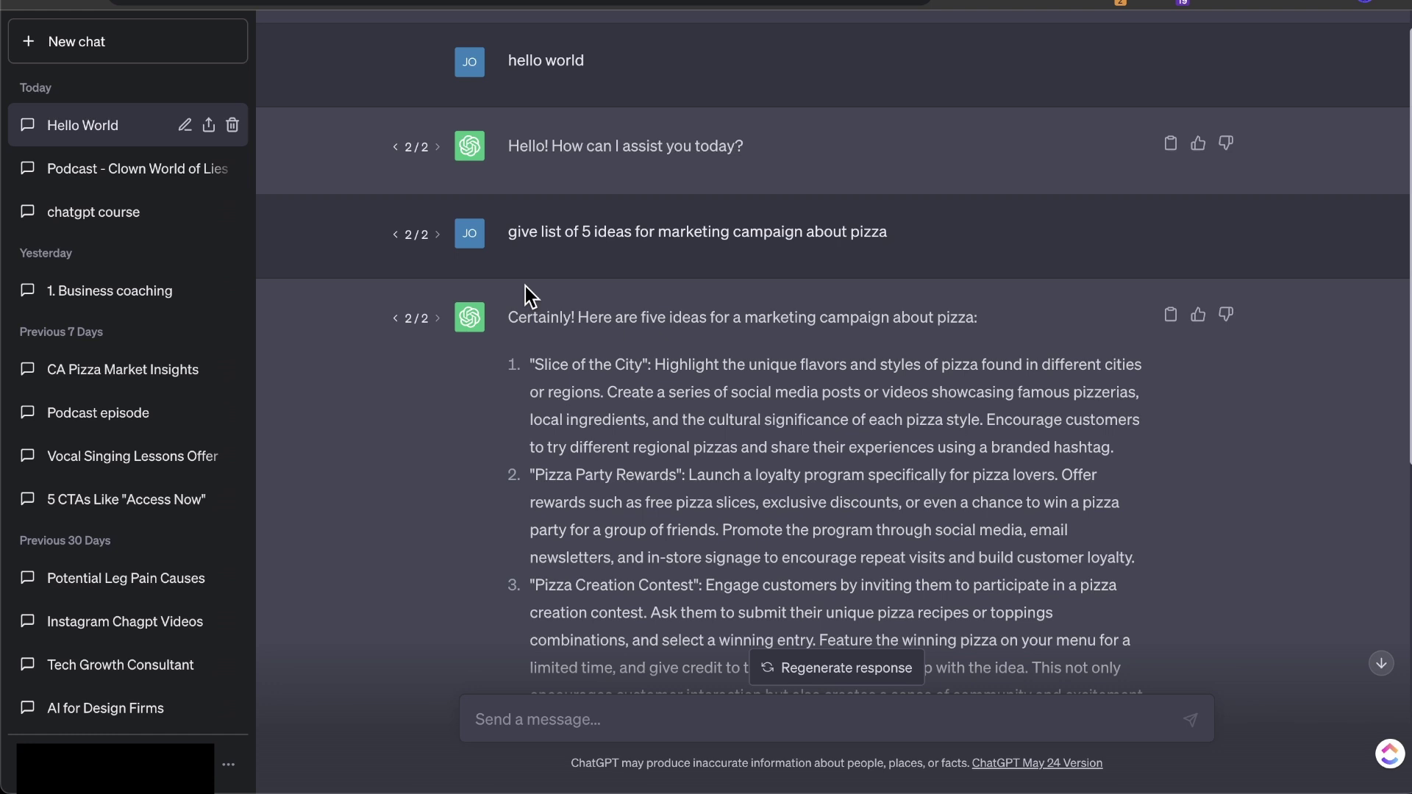
scroll(526, 286, down, 3)
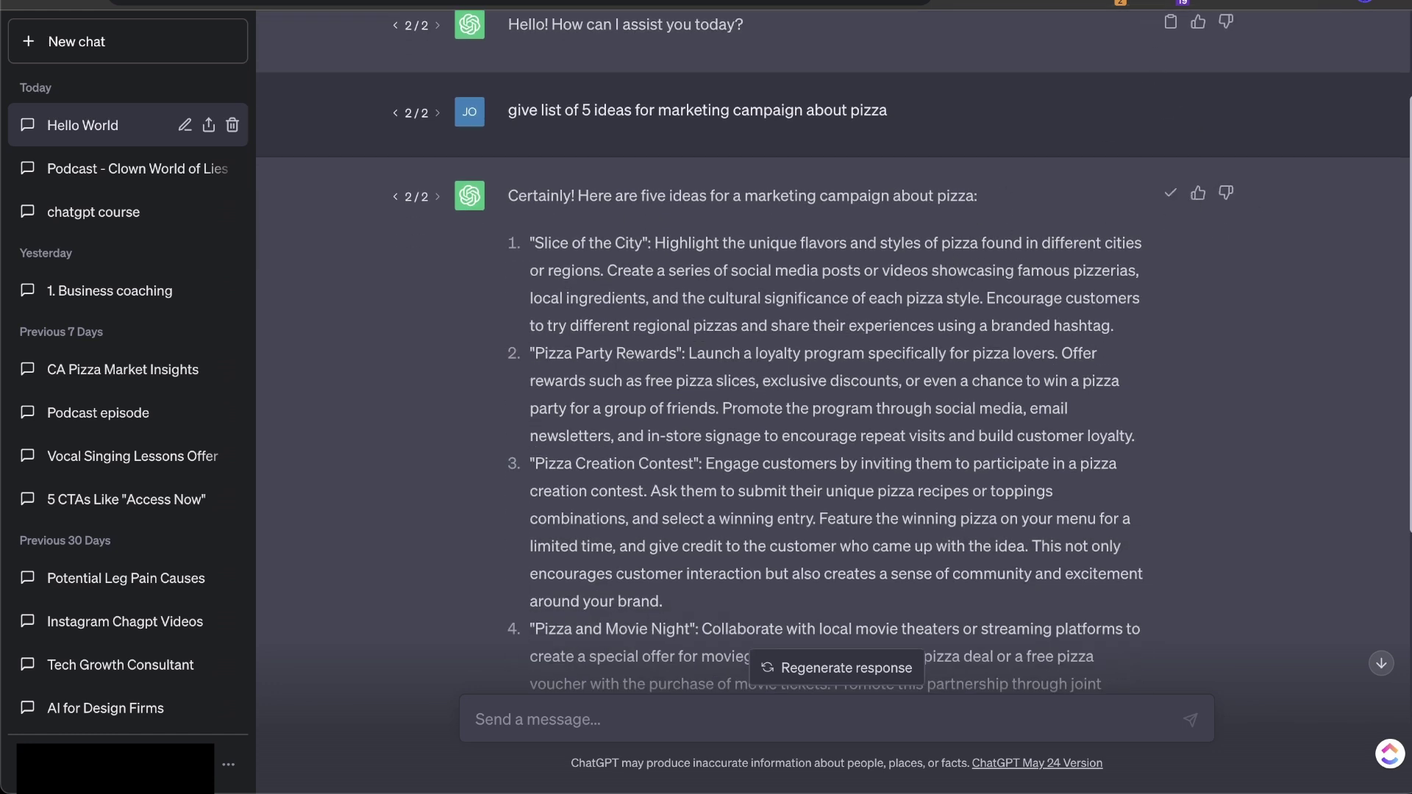
Return to the Google Docs document, delete all of its text, and paste the copied pizza campaign answer in its place.
click(971, 1)
click(649, 392)
key(ctrl+a)
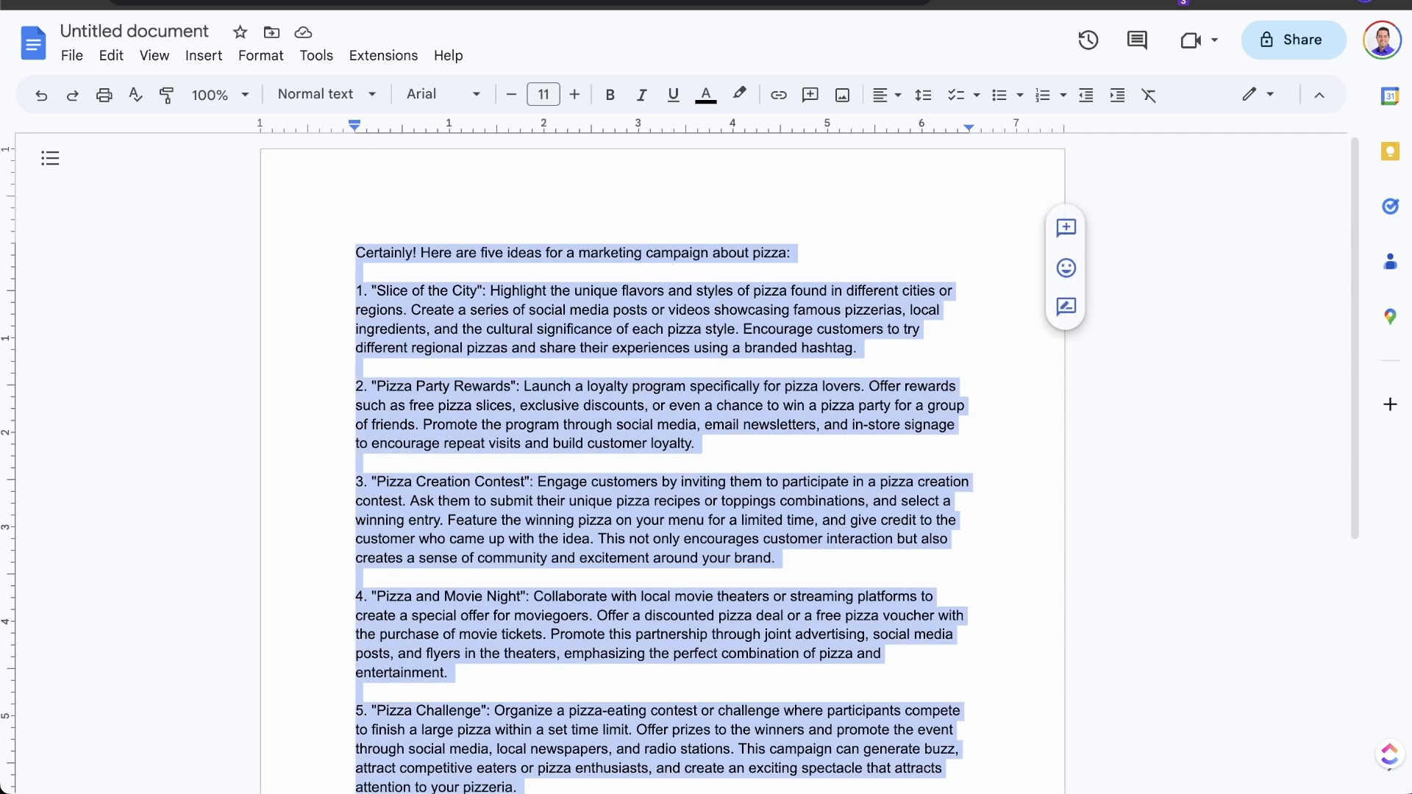
key(BackSpace)
right_click(468, 262)
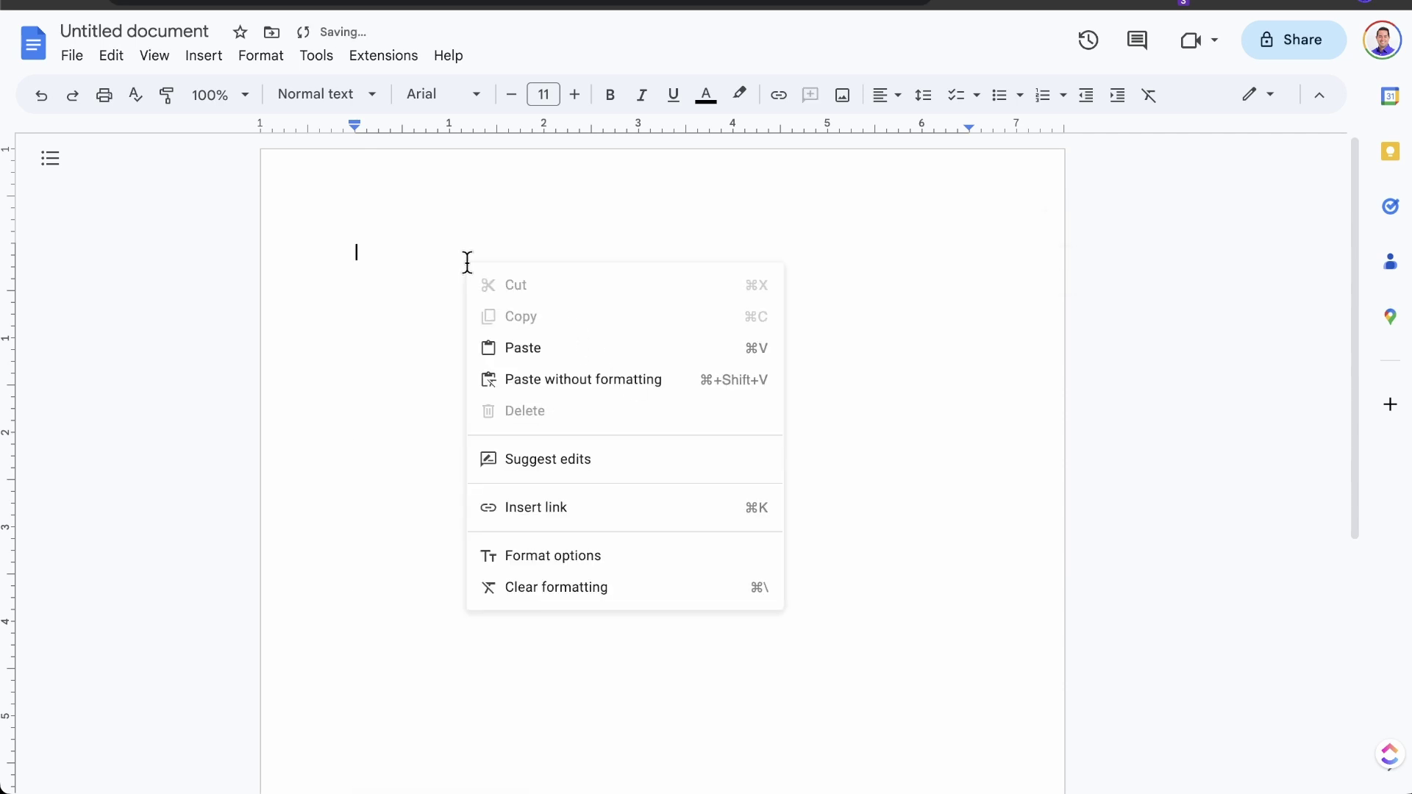
click(523, 348)
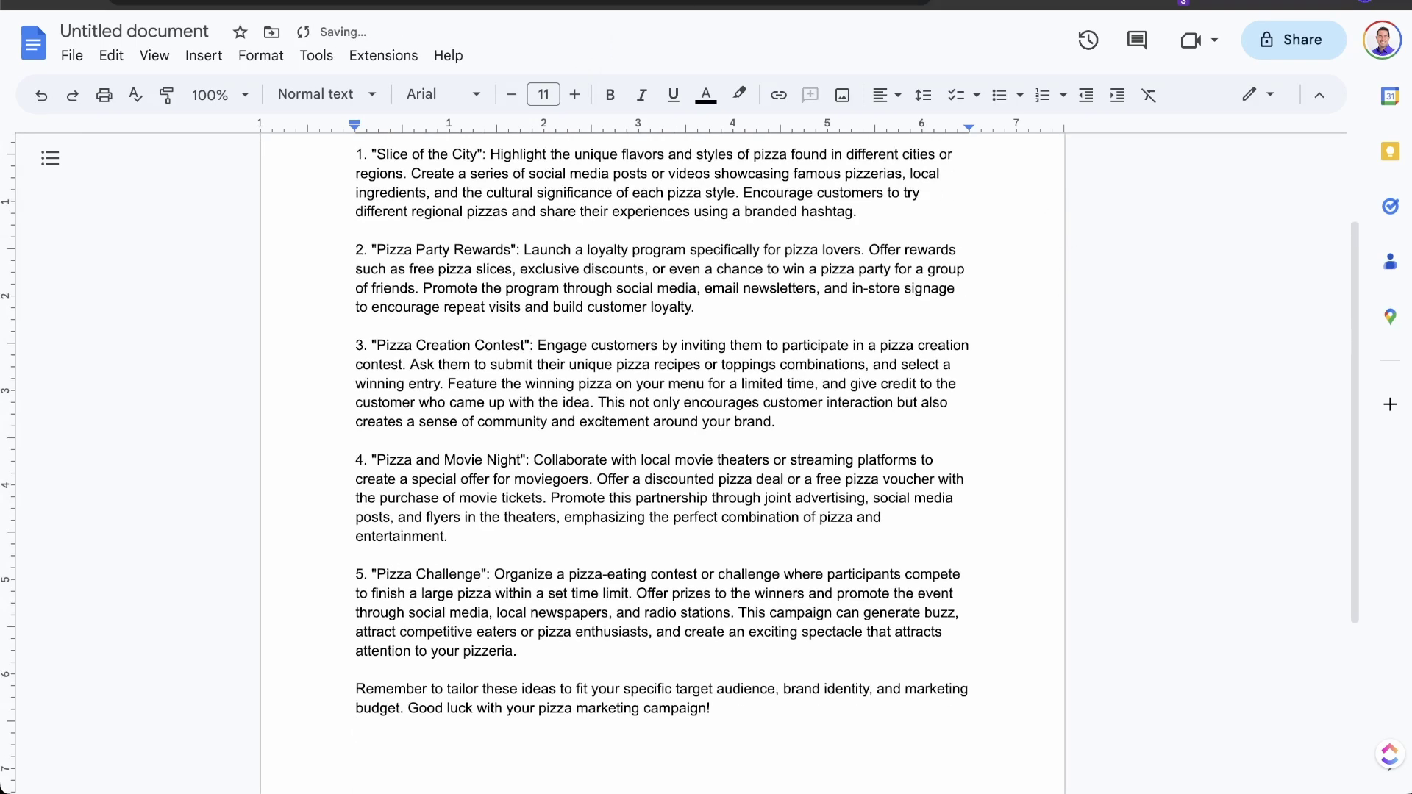
click(692, 1)
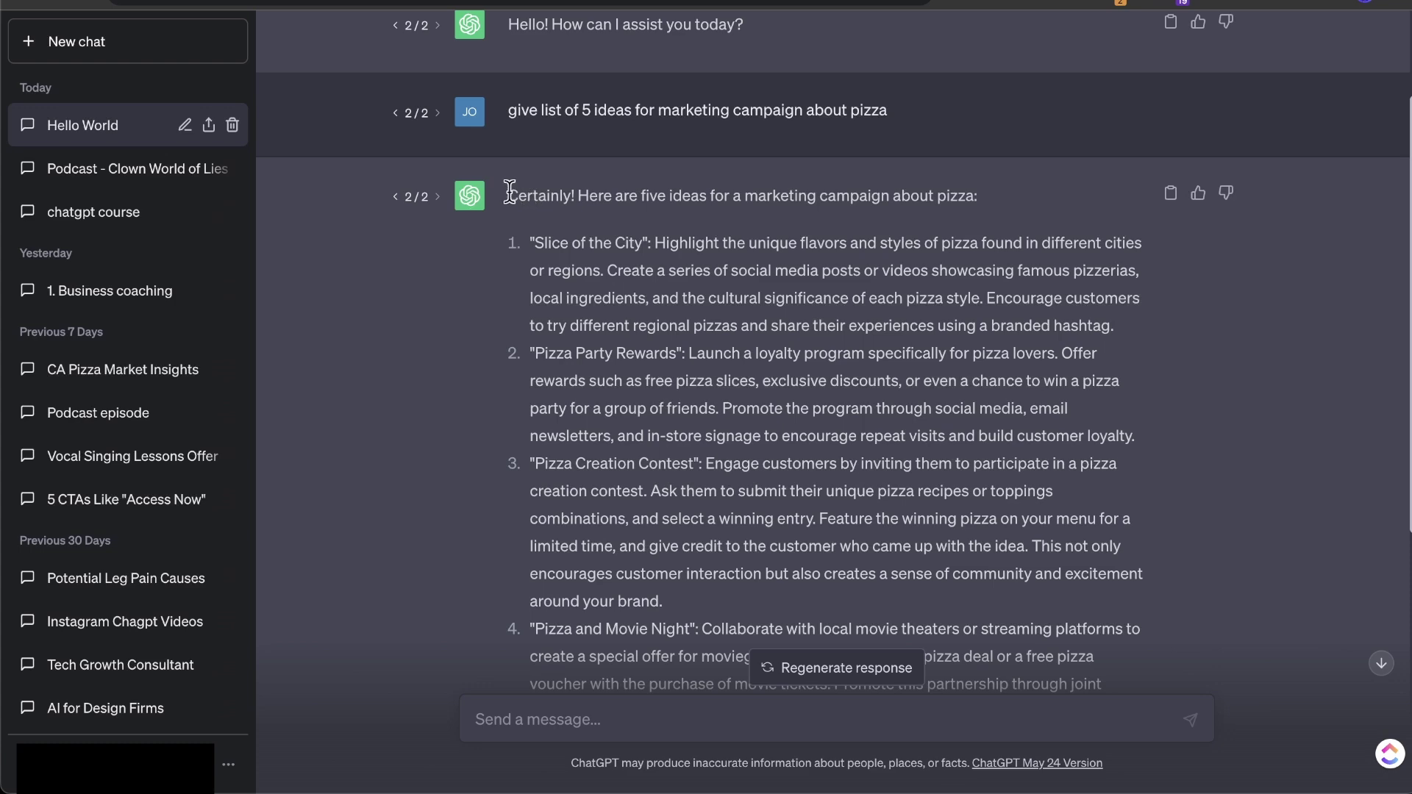
drag(508, 194, 978, 566)
scroll(853, 501, down, 5)
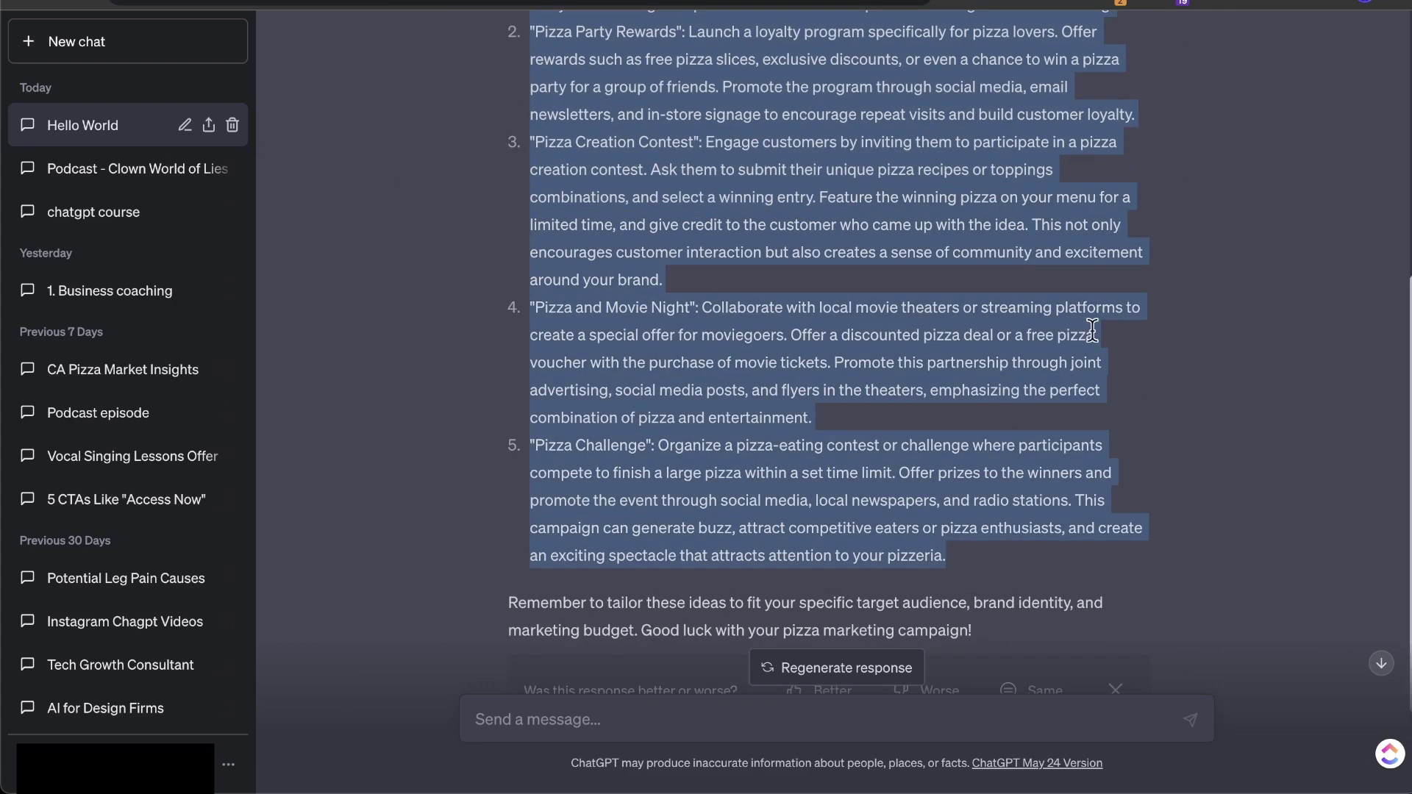
click(1022, 1)
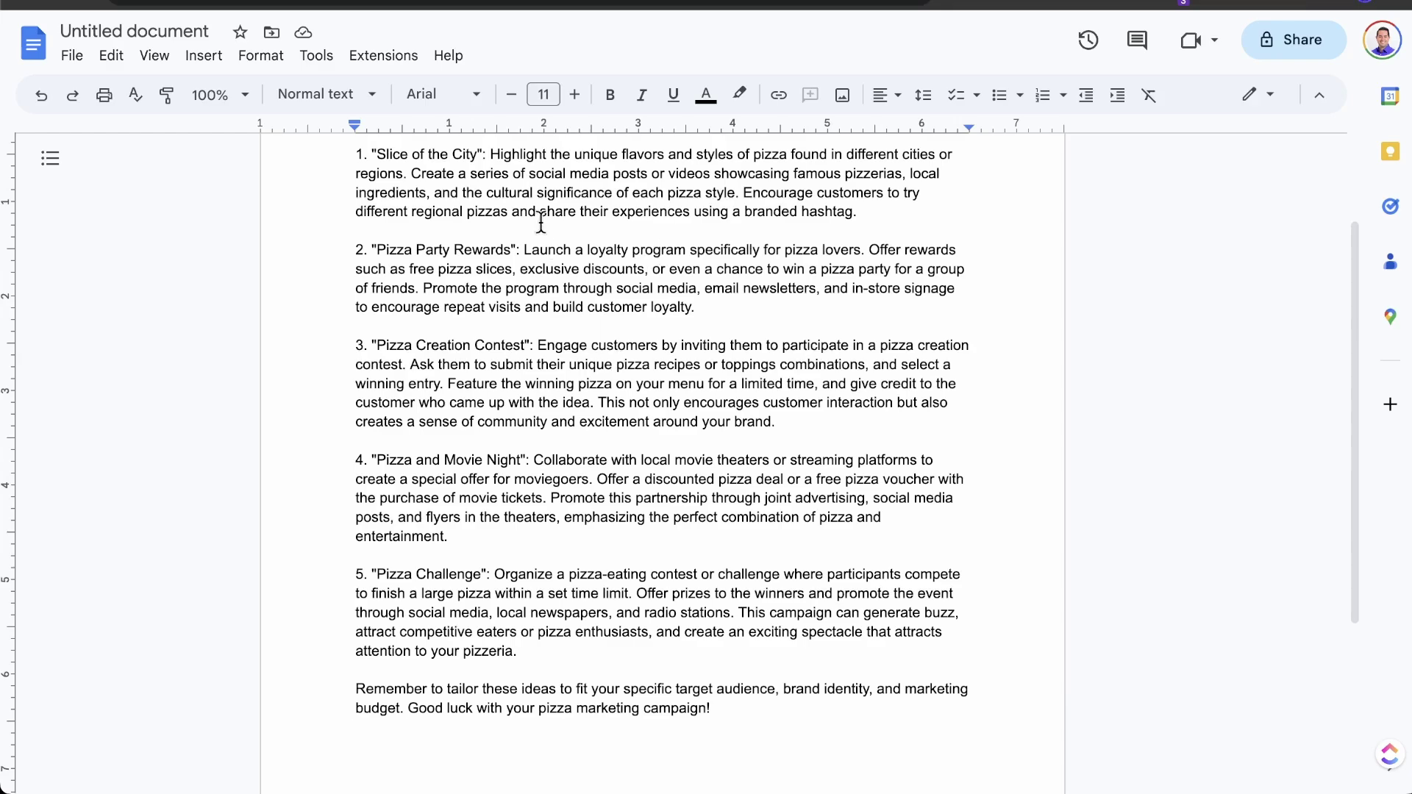
key(ctrl+shift+Tab)
scroll(593, 319, up, 5)
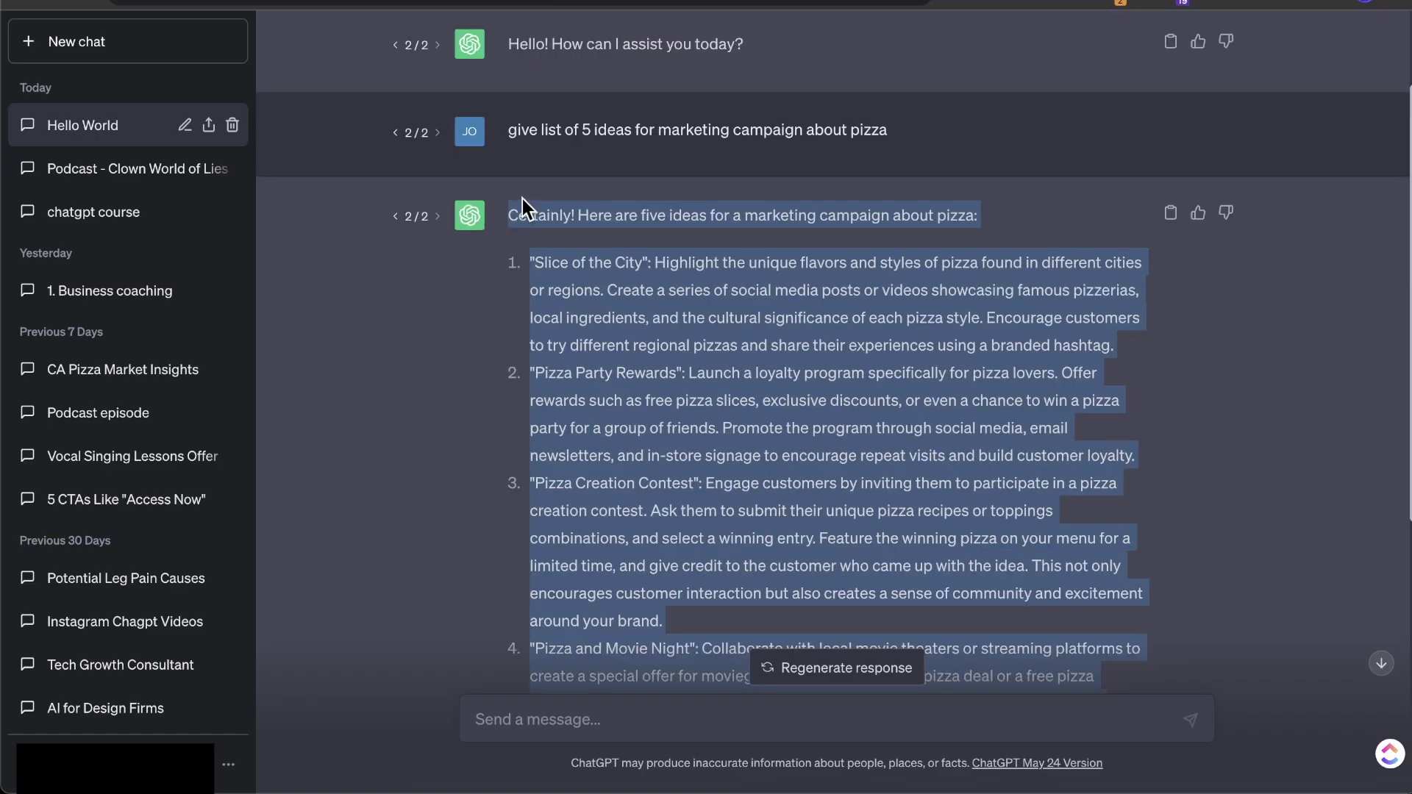
click(513, 200)
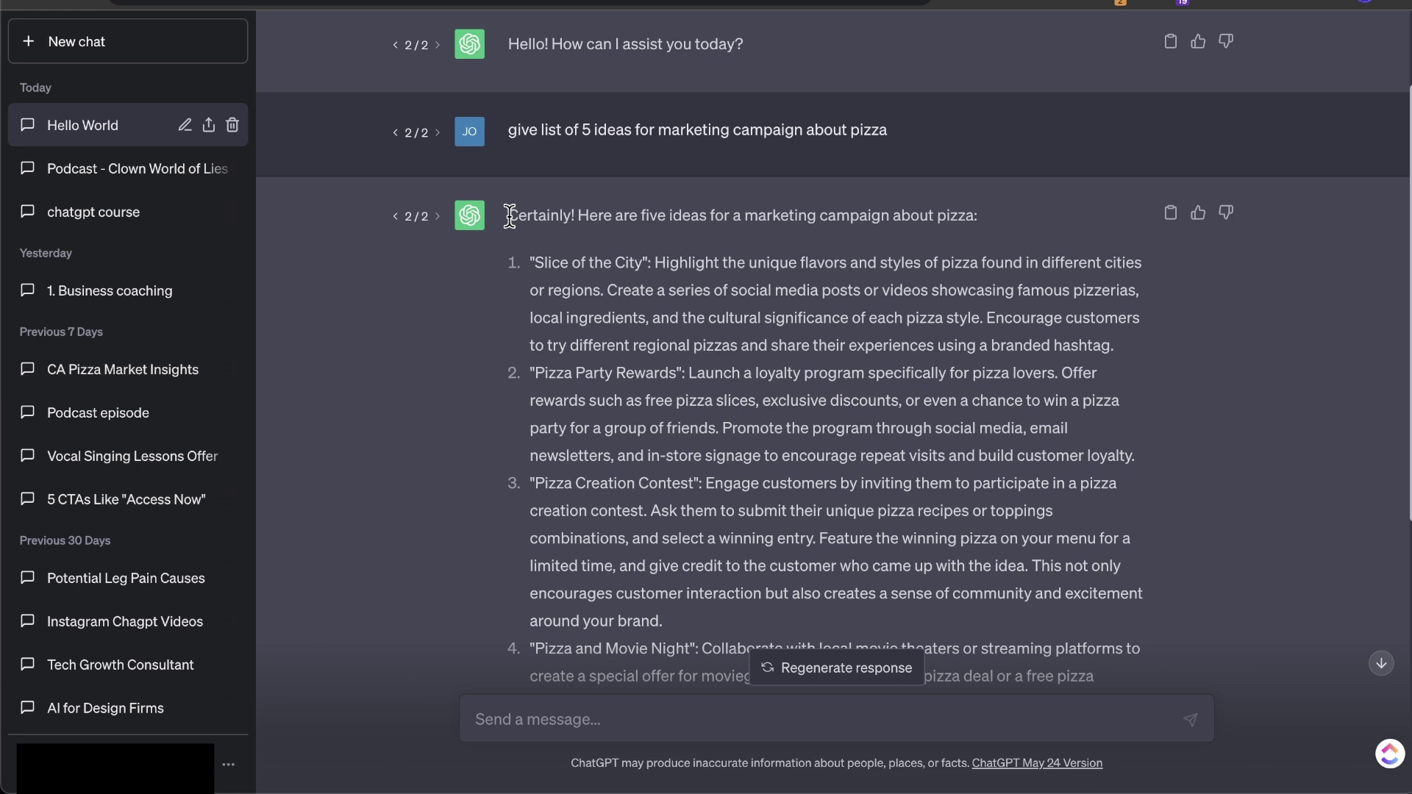
In the ChatGPT conversation, select the pizza answer's text from "Certainly!" through idea 5 and copy it.
drag(509, 215, 1013, 666)
drag(1059, 717, 1144, 519)
scroll(1062, 465, down, 4)
scroll(1062, 465, down, 1)
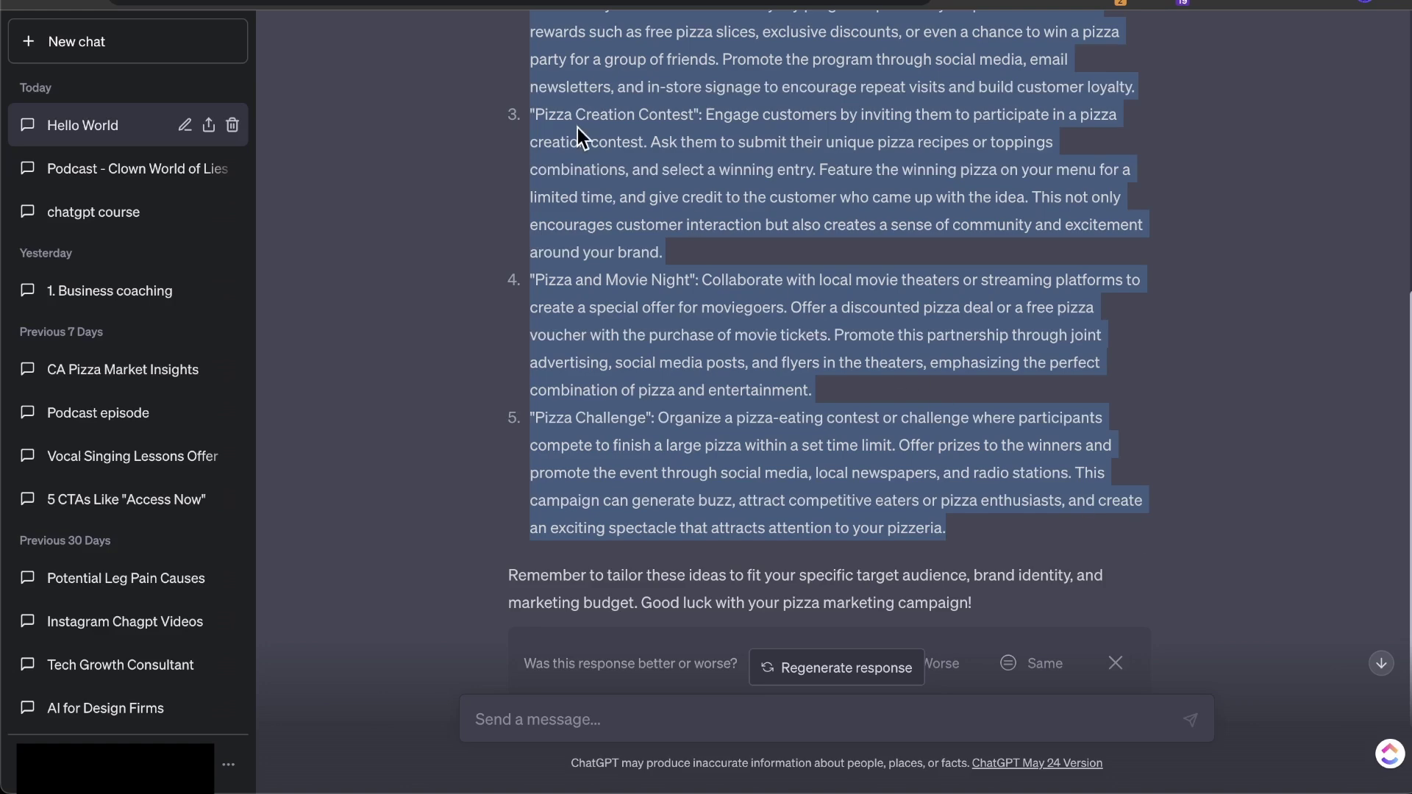
right_click(612, 169)
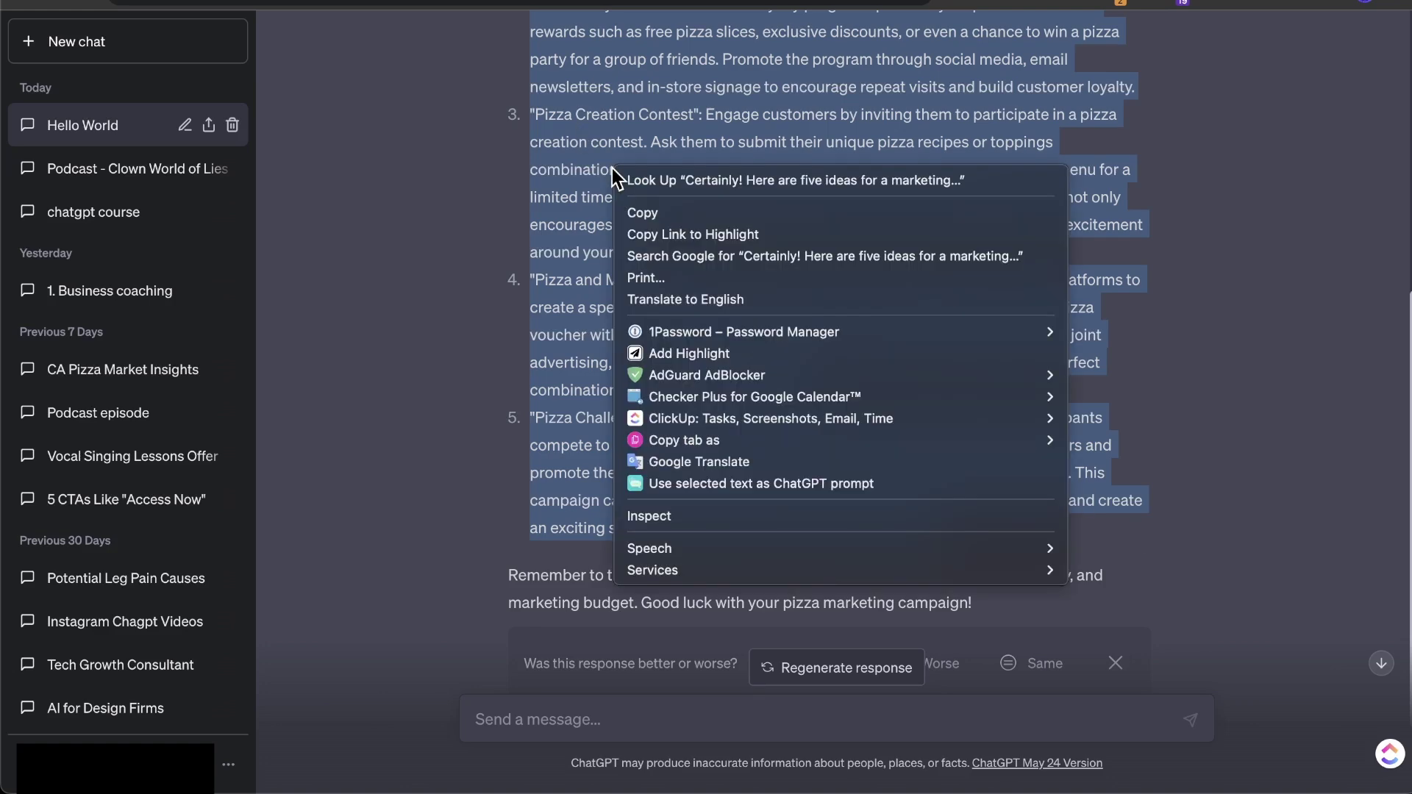
click(660, 213)
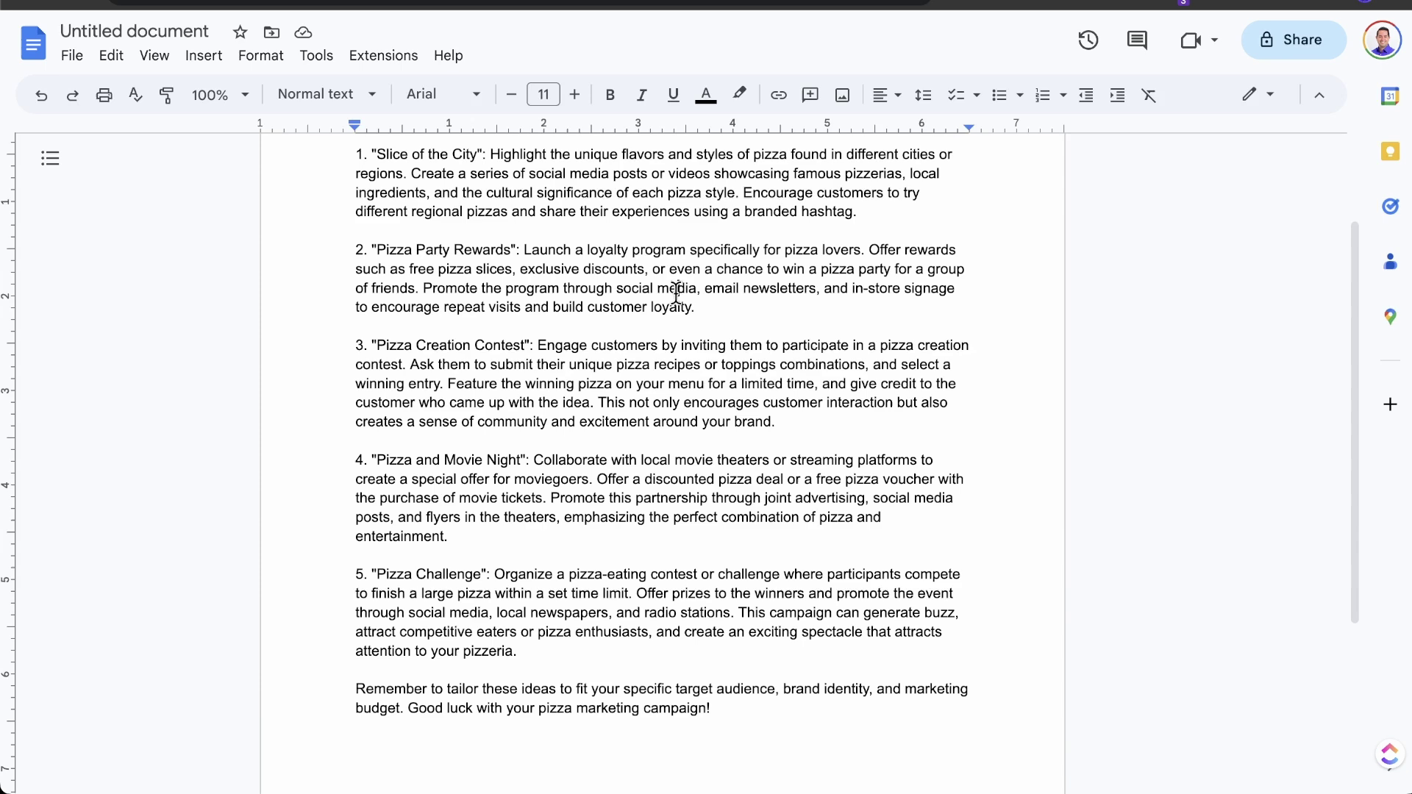
In the Google Docs document, delete all of the text and paste the copied selection with its original formatting.
key(ctrl+a)
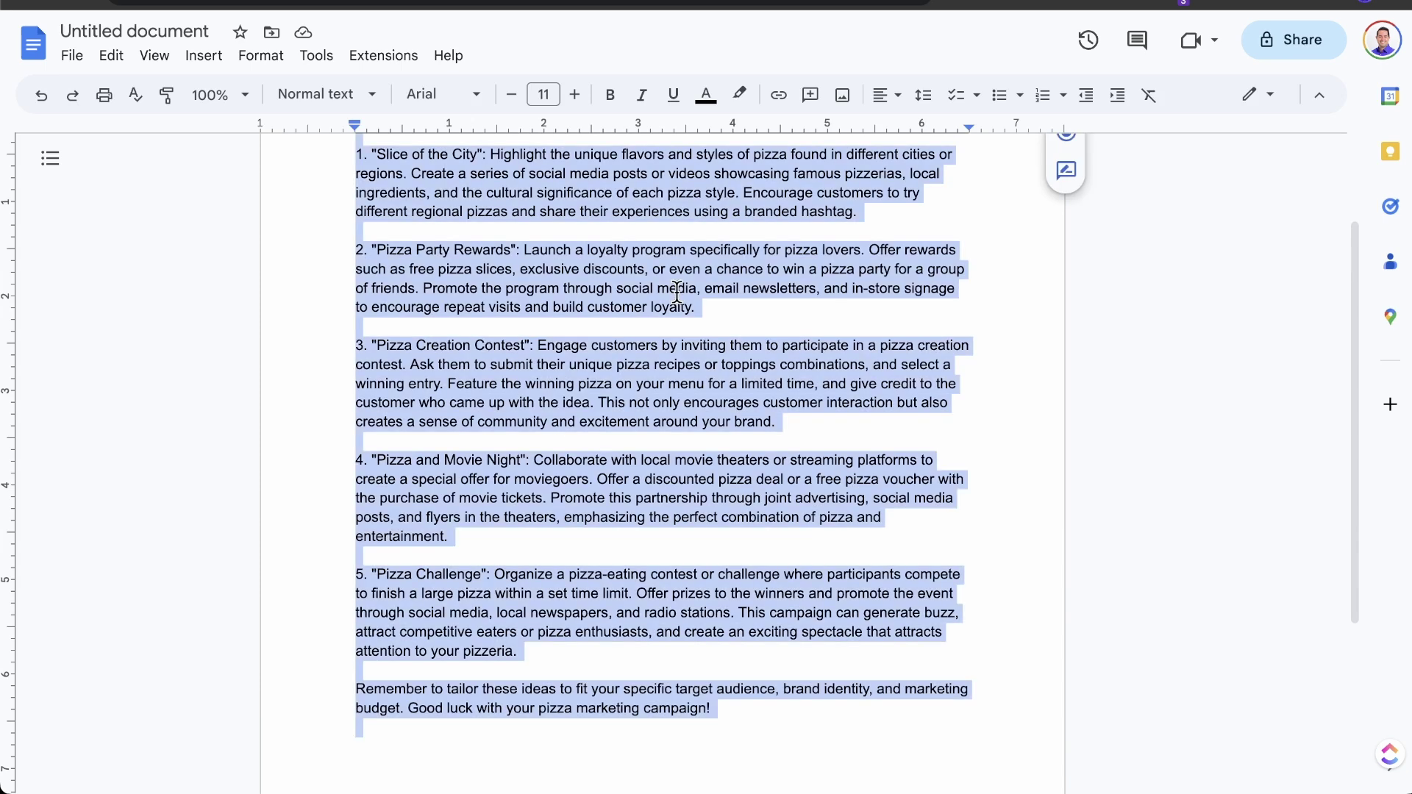
key(BackSpace)
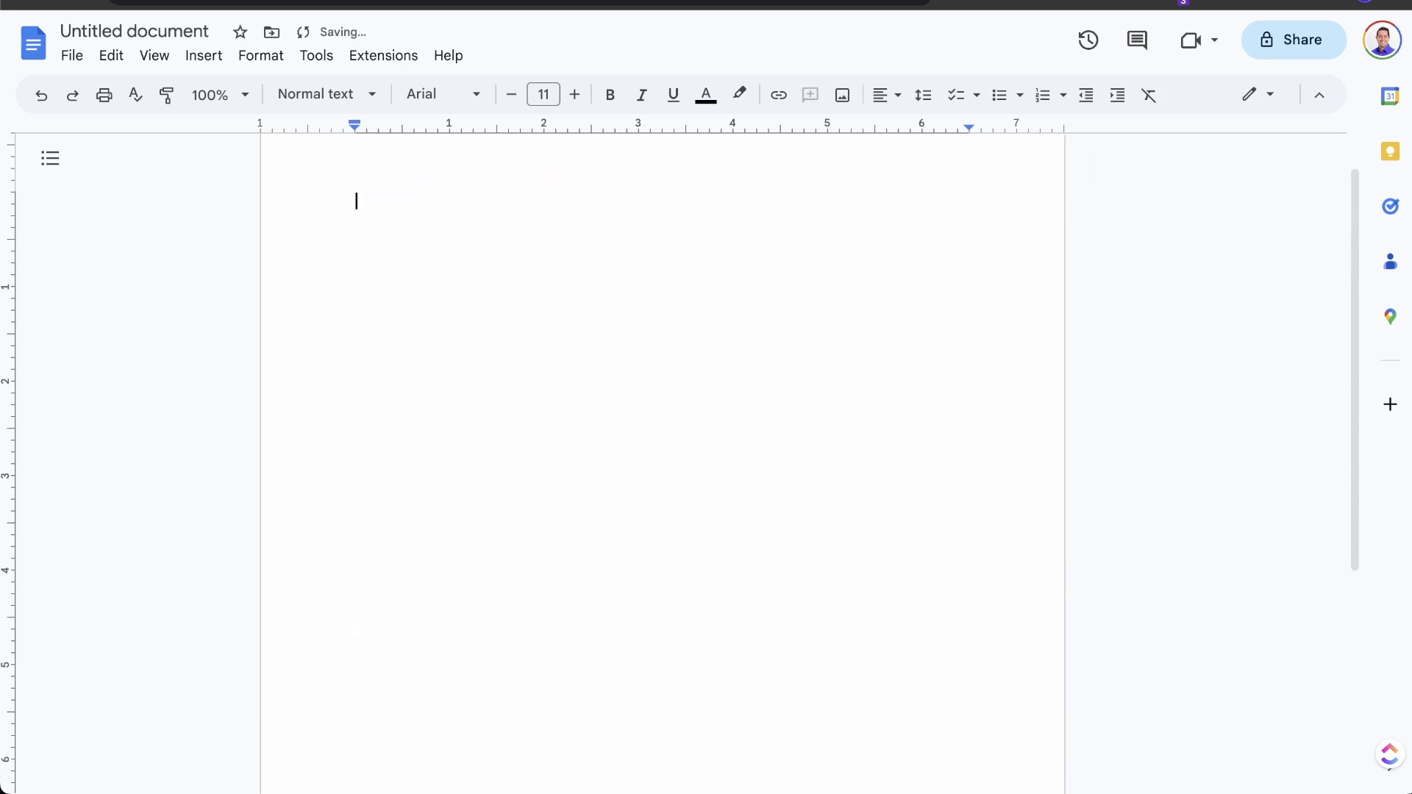
right_click(365, 198)
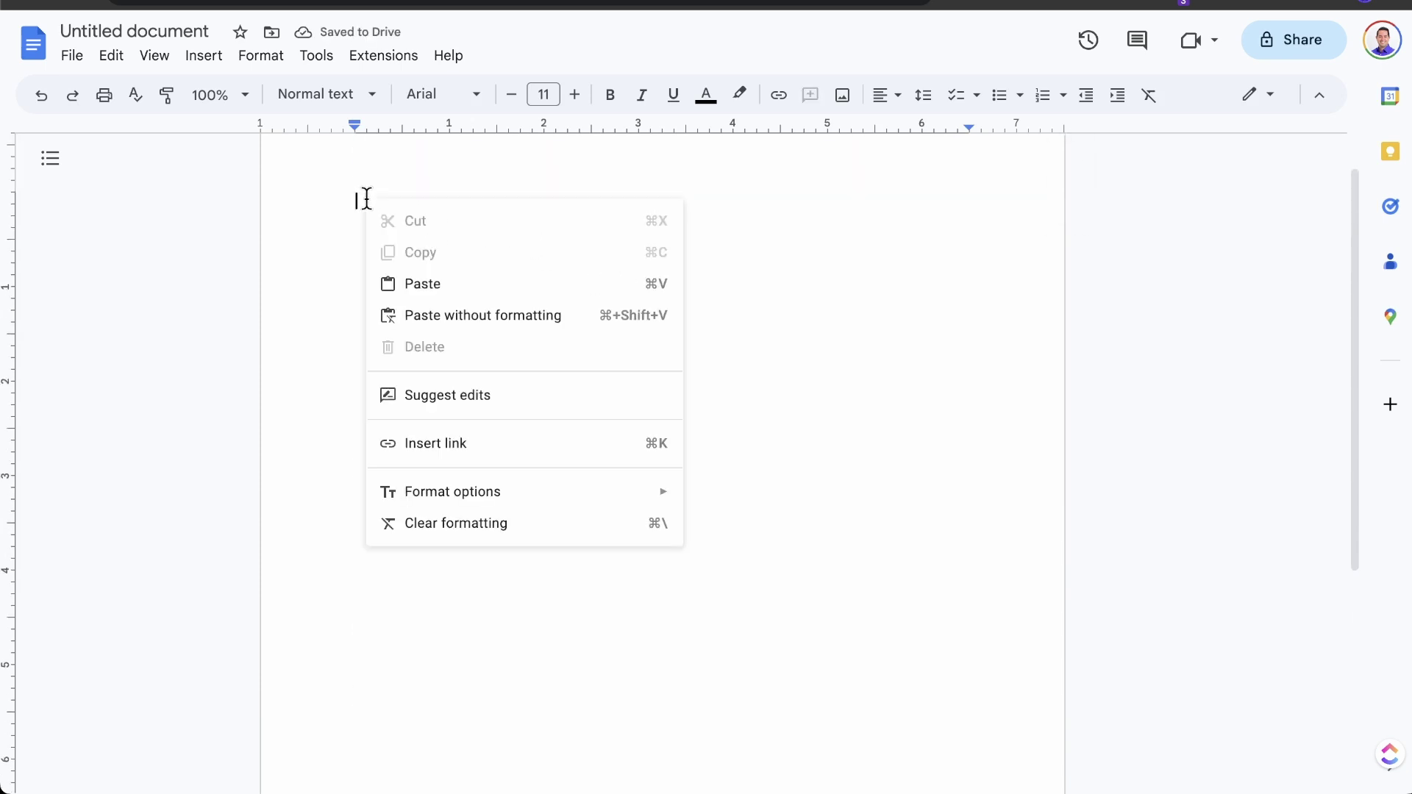
click(407, 287)
scroll(667, 565, up, 3)
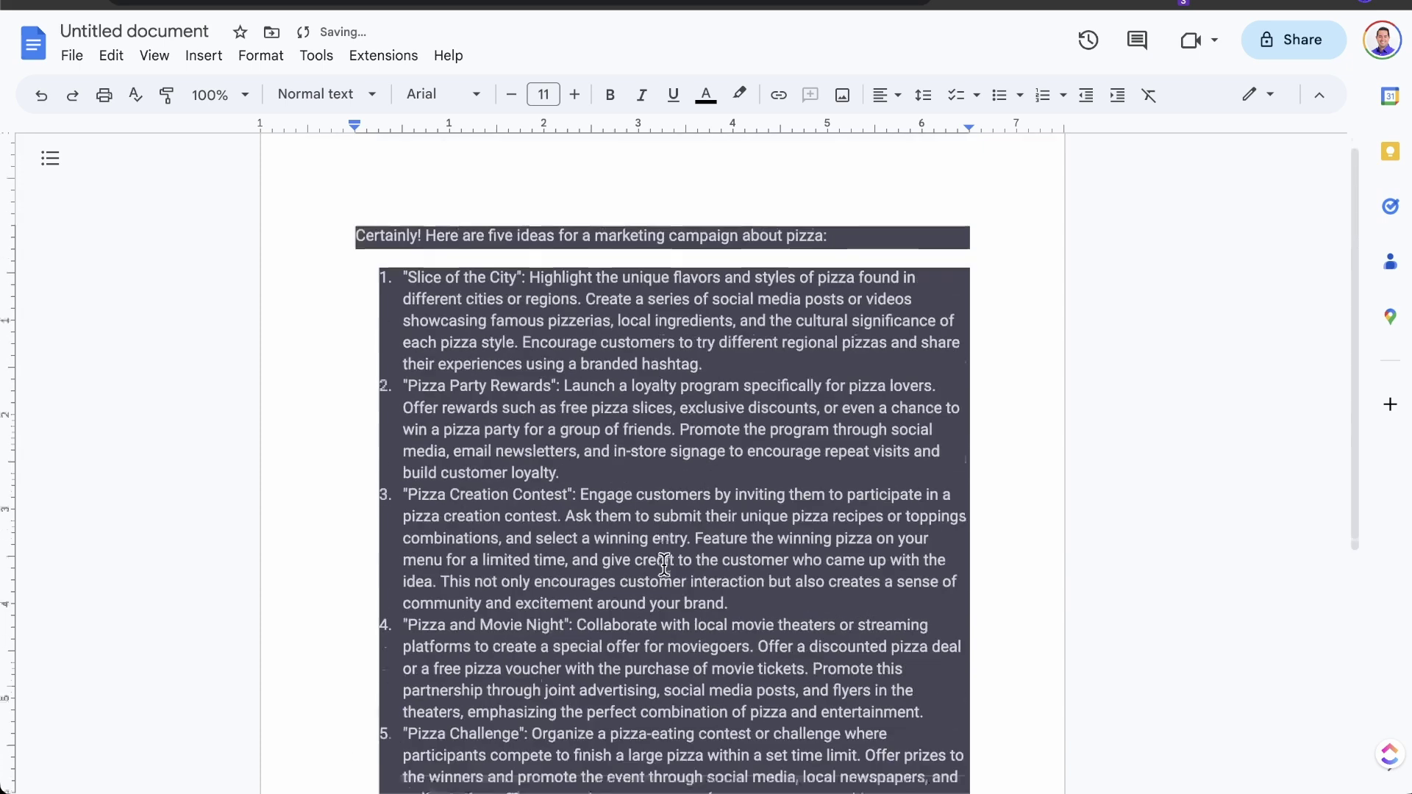
Undo the formatted paste and paste the copied selection again without formatting.
drag(351, 266, 489, 579)
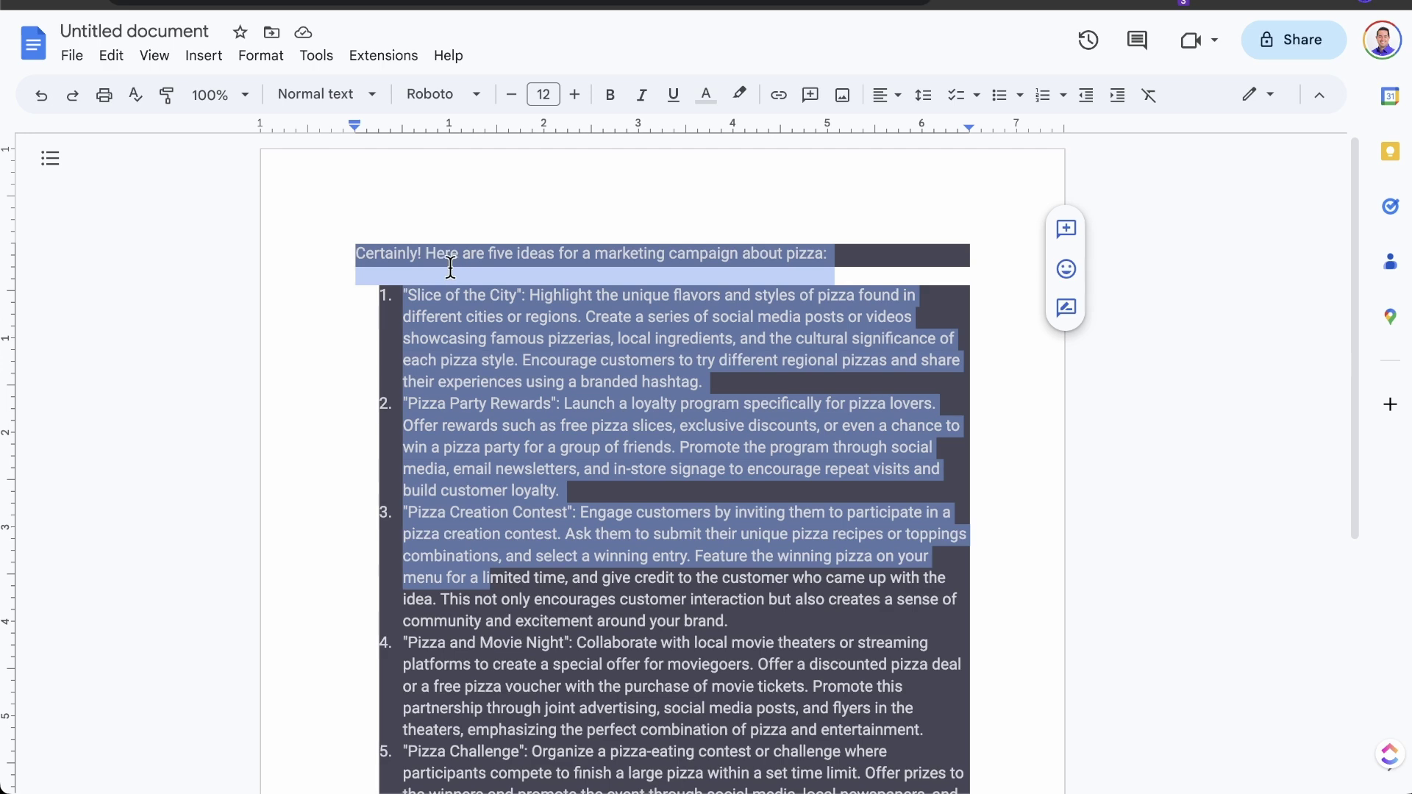
click(461, 219)
click(112, 56)
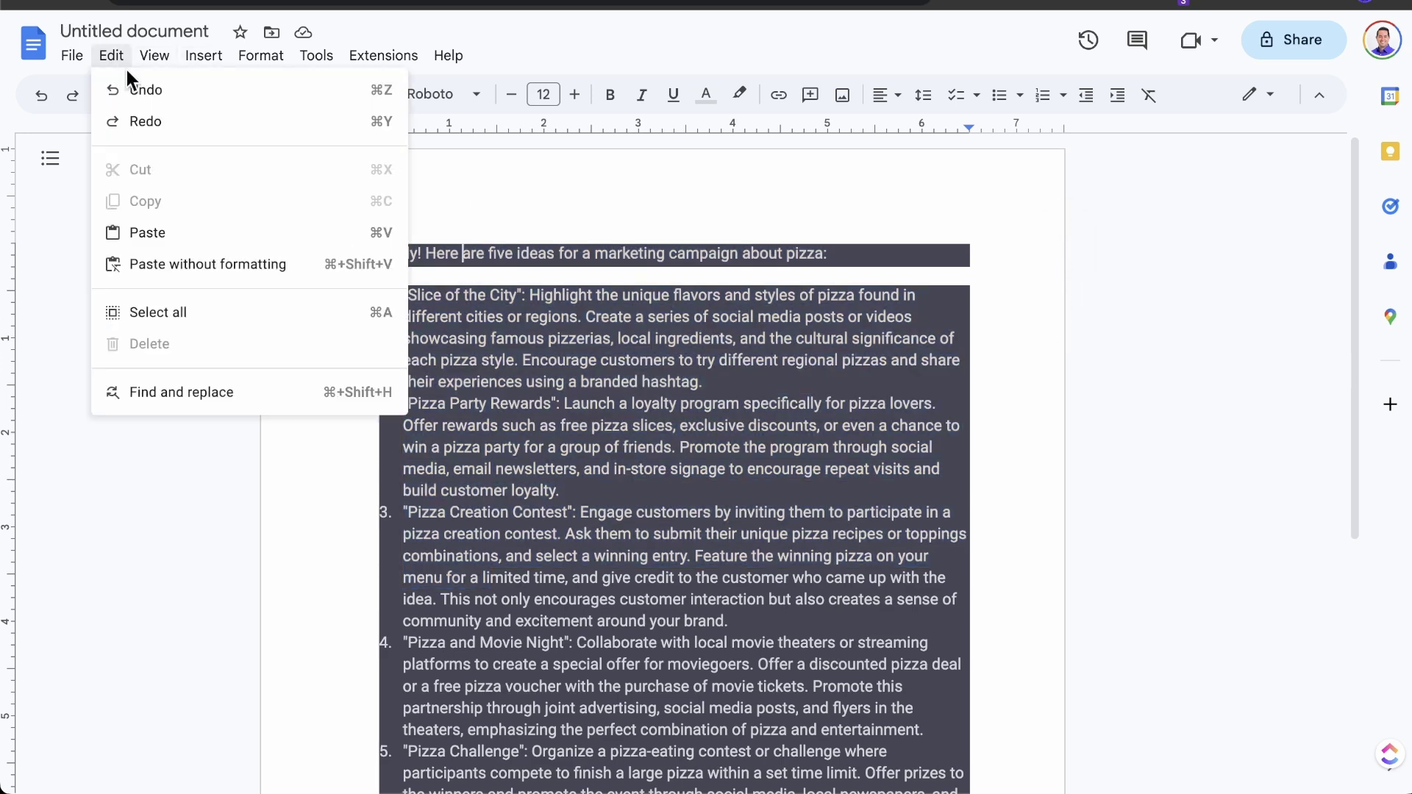
click(134, 91)
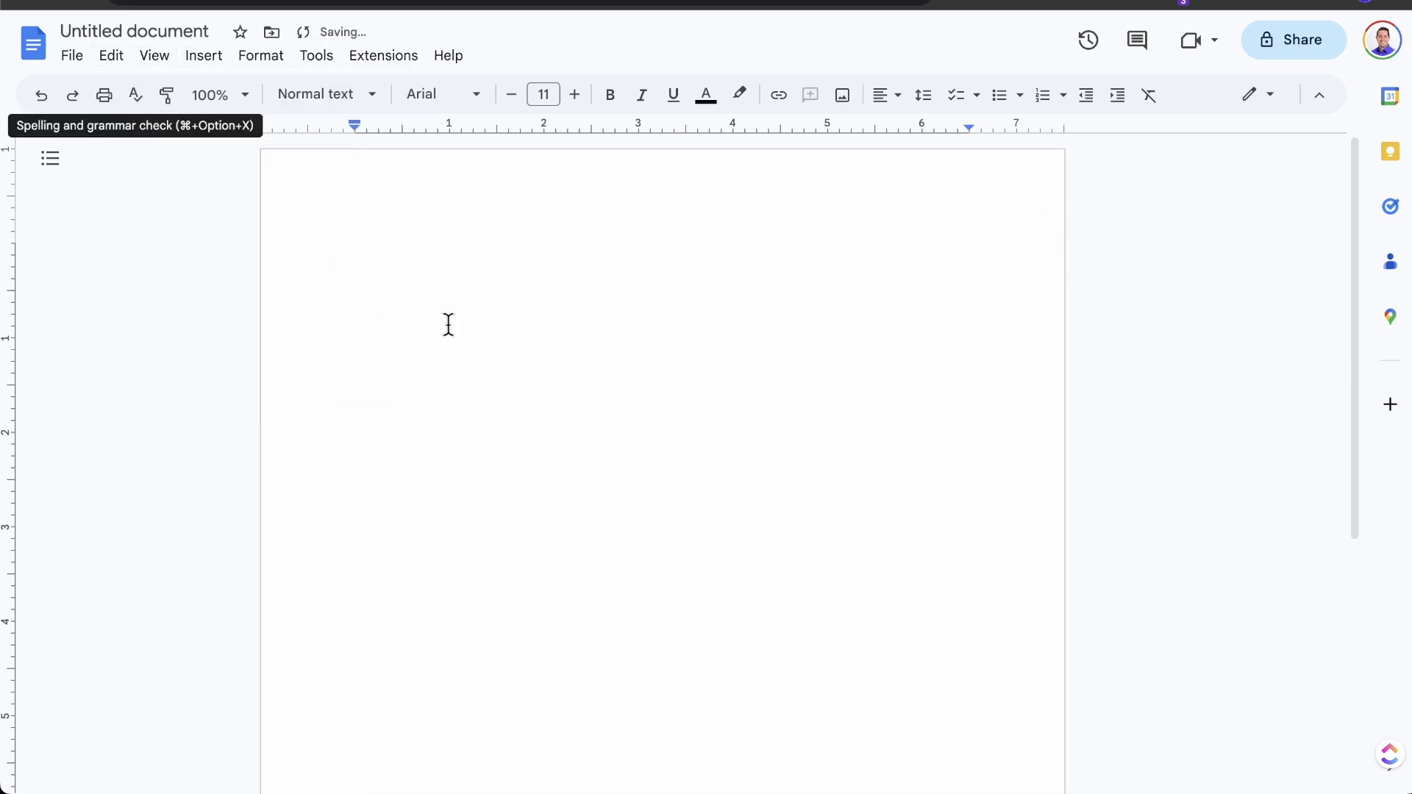
right_click(408, 252)
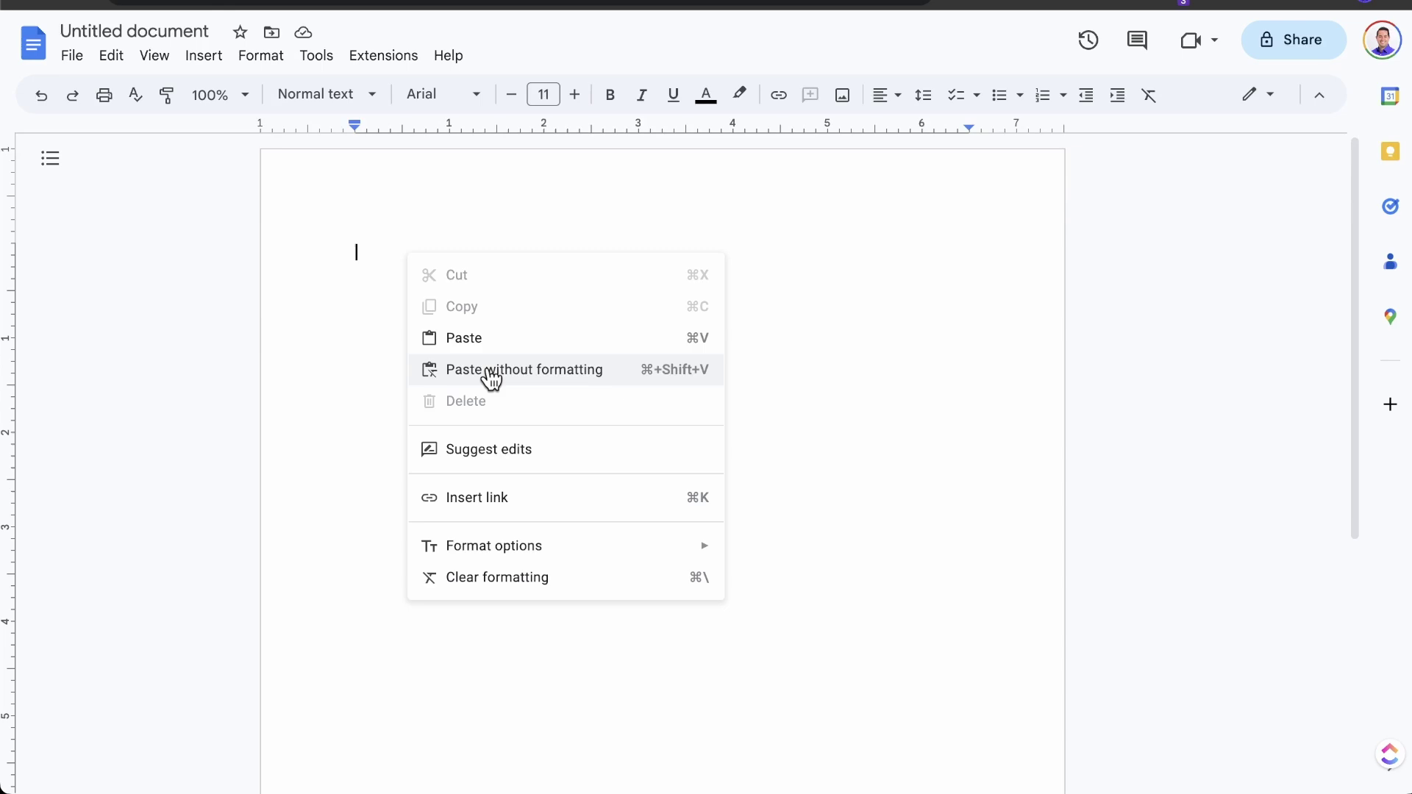
click(490, 372)
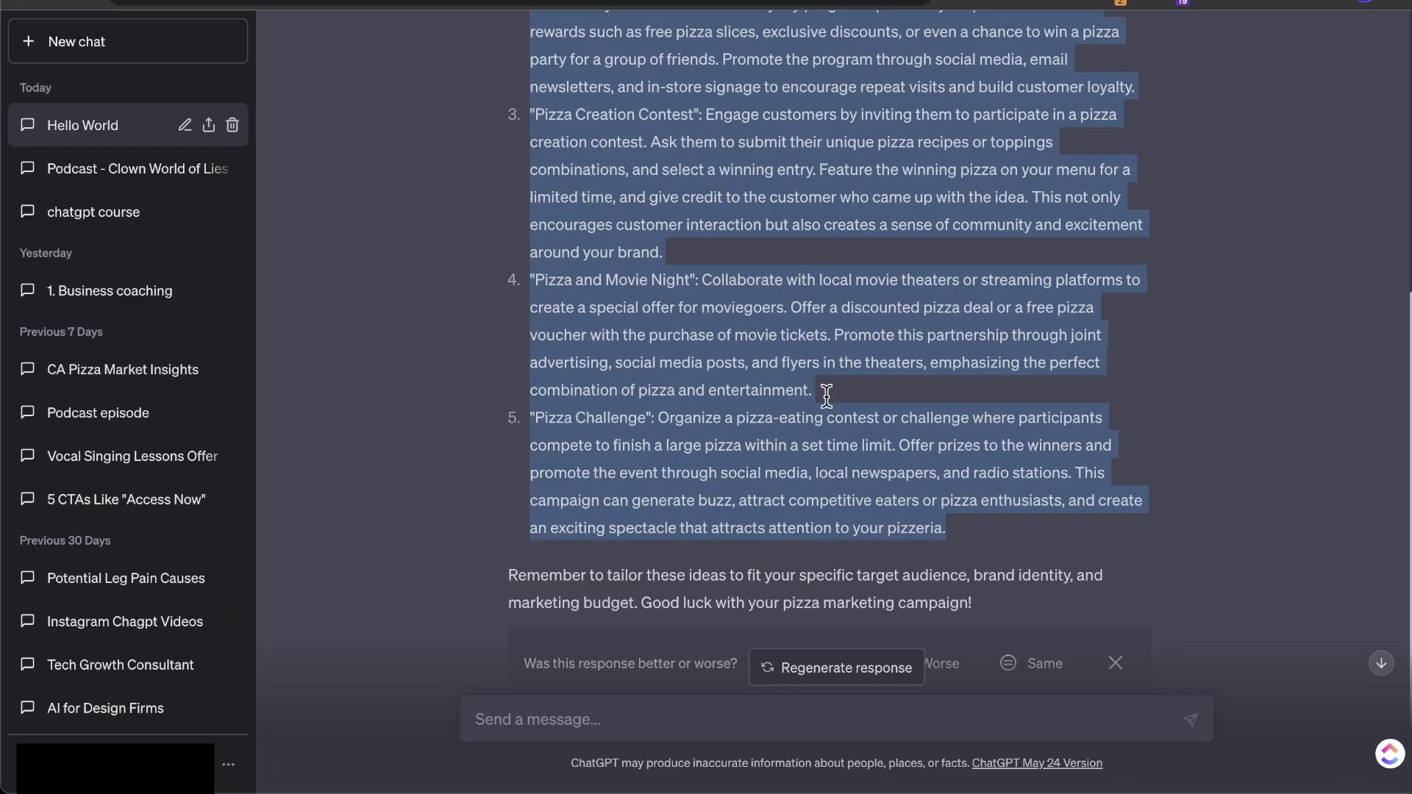
Copy the complete pizza answer in ChatGPT again and paste it on a new line below the existing Google Docs text.
click(988, 532)
scroll(987, 532, up, 5)
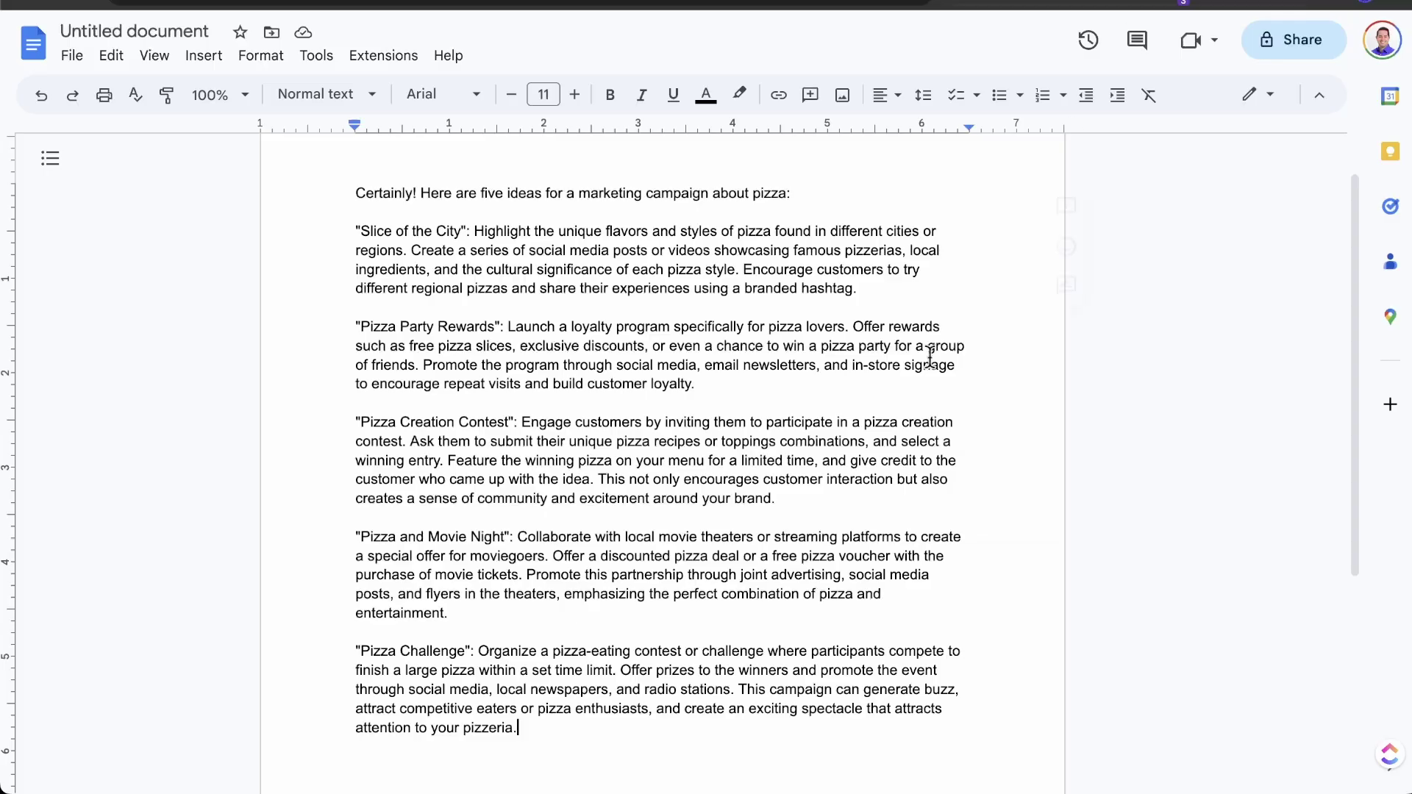
scroll(791, 441, down, 5)
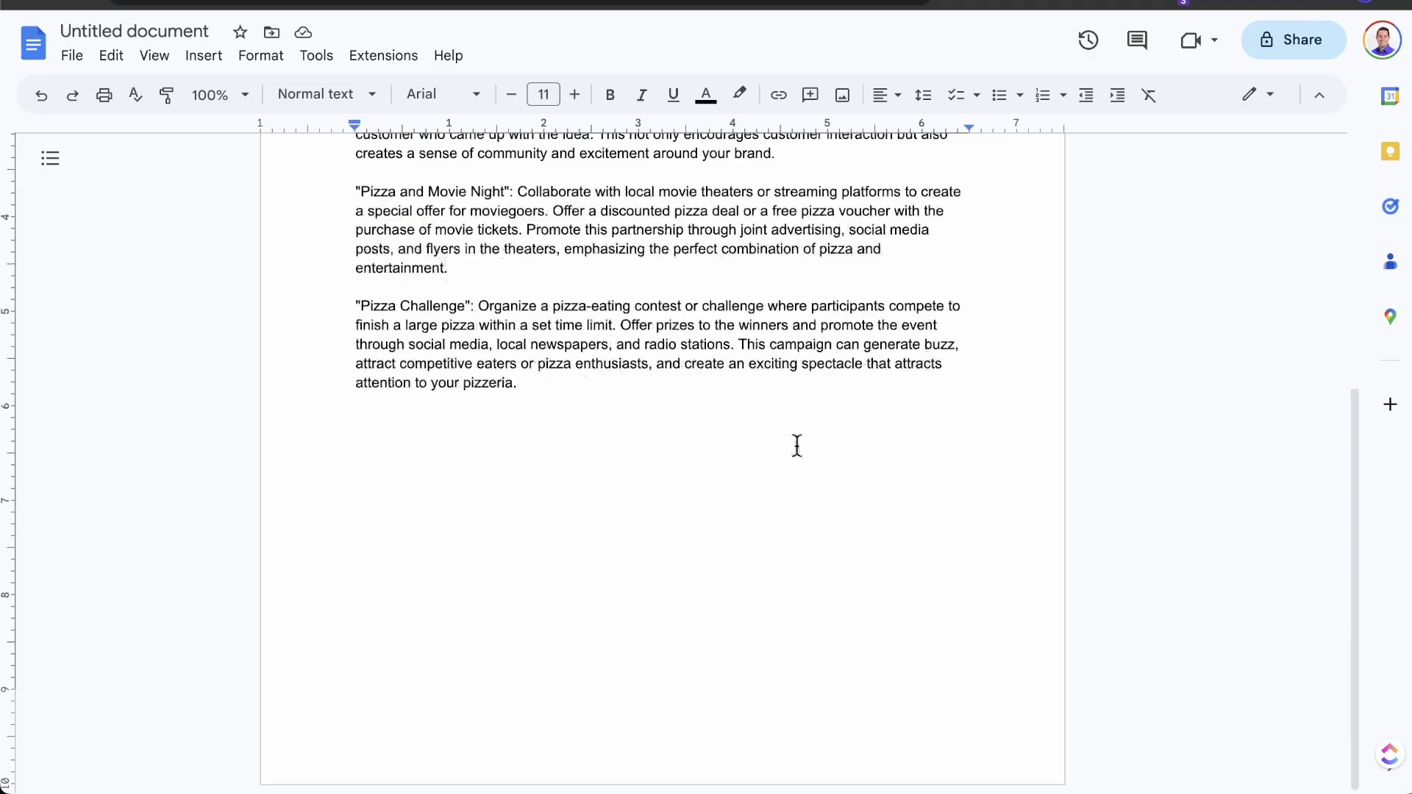
key(Return)
key(Return)
right_click(425, 430)
click(480, 516)
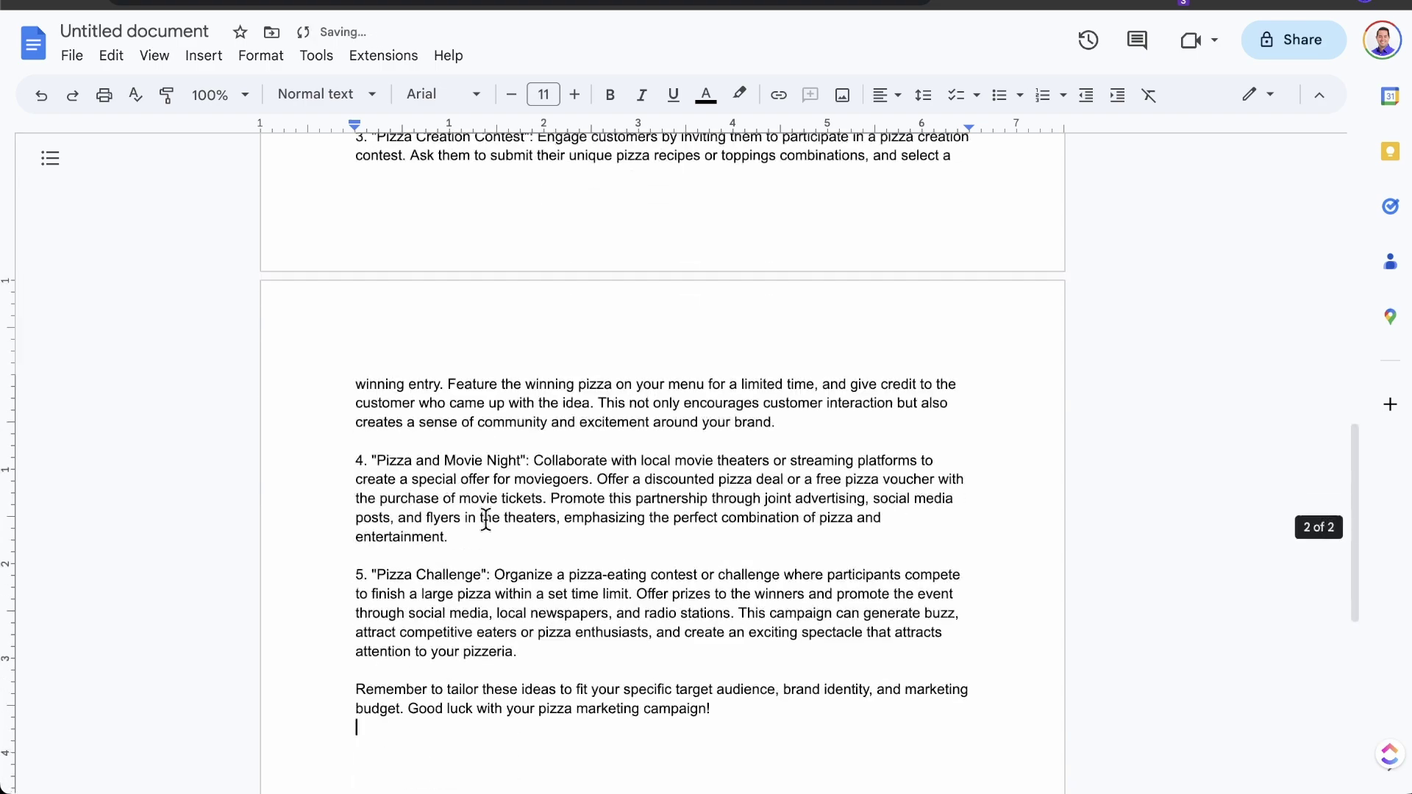
scroll(561, 468, up, 7)
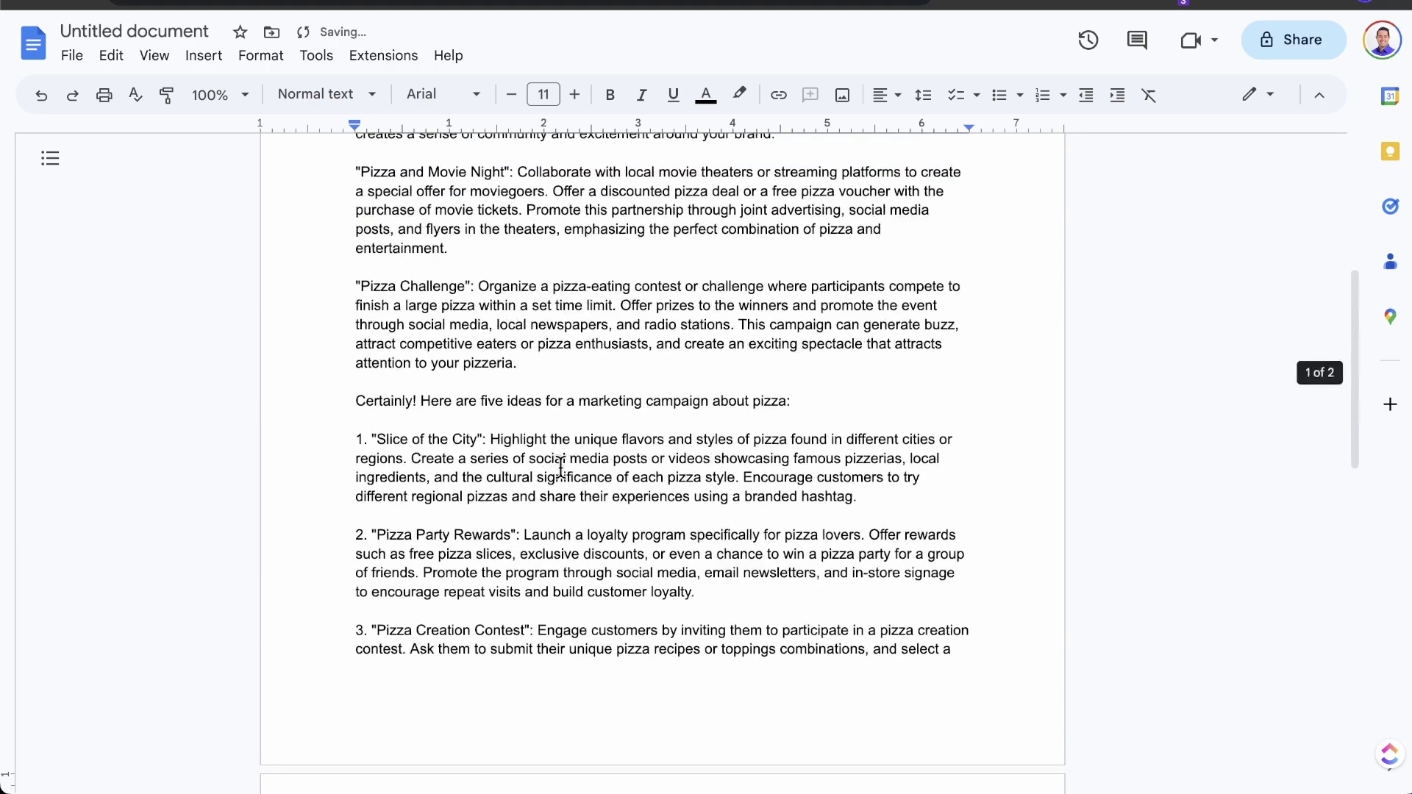
Switch back to ChatGPT and look over the second version of the pizza campaign answer.
key(ctrl+Tab)
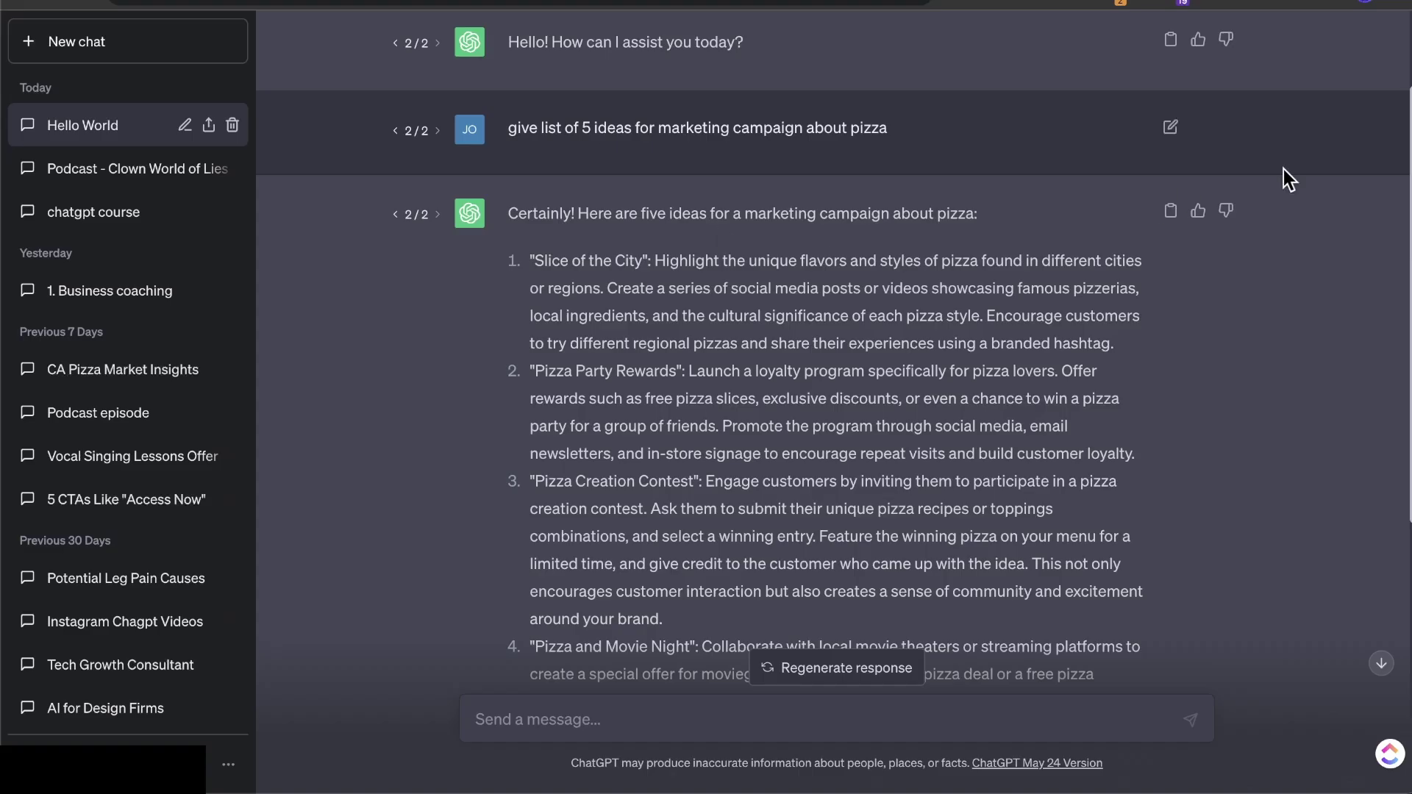
scroll(1008, 274, down, 7)
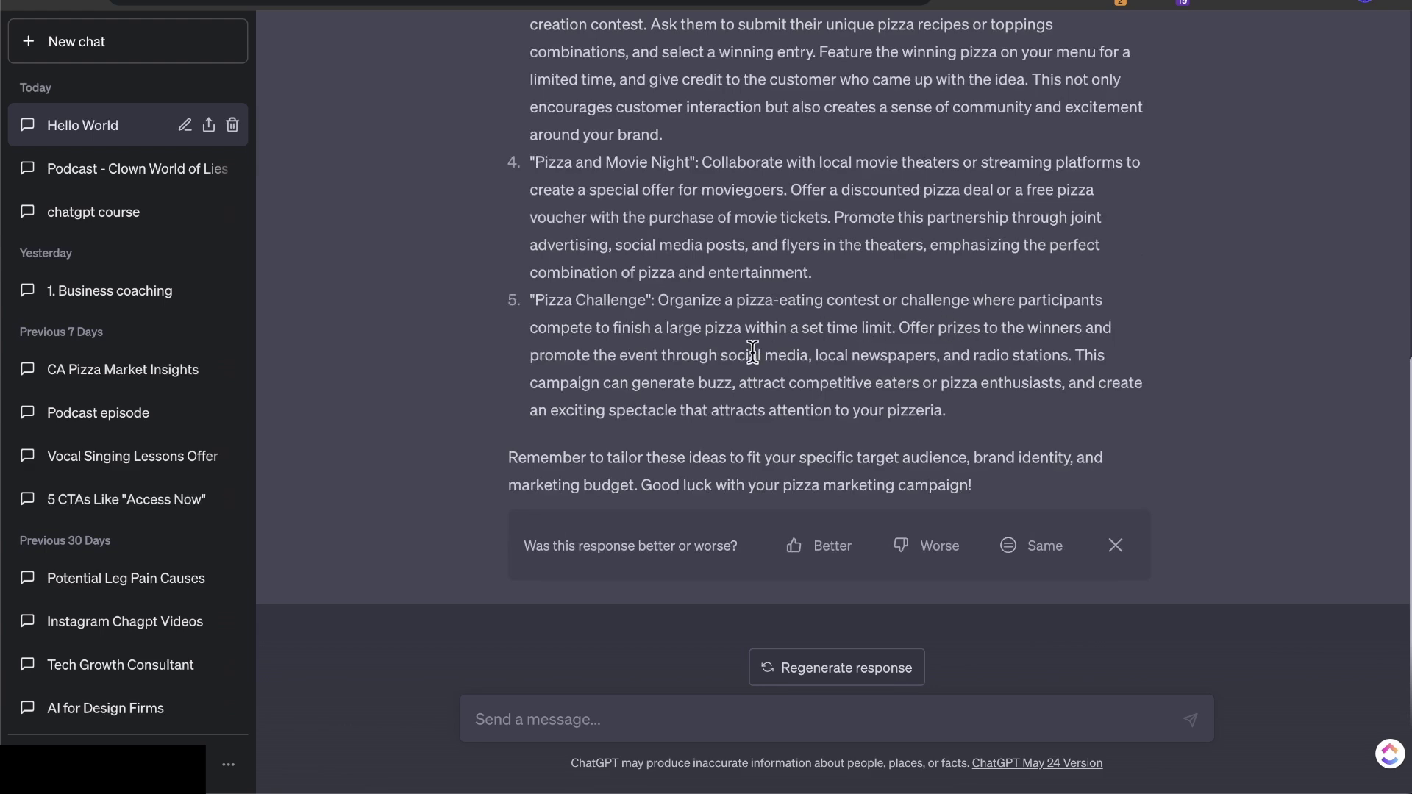
scroll(750, 353, up, 6)
scroll(751, 357, down, 6)
Draft an unsent multi-line message reading "line 1", "line 2" and "line 2" on separate lines.
text(l)
key(BackSpace)
text(line 1)
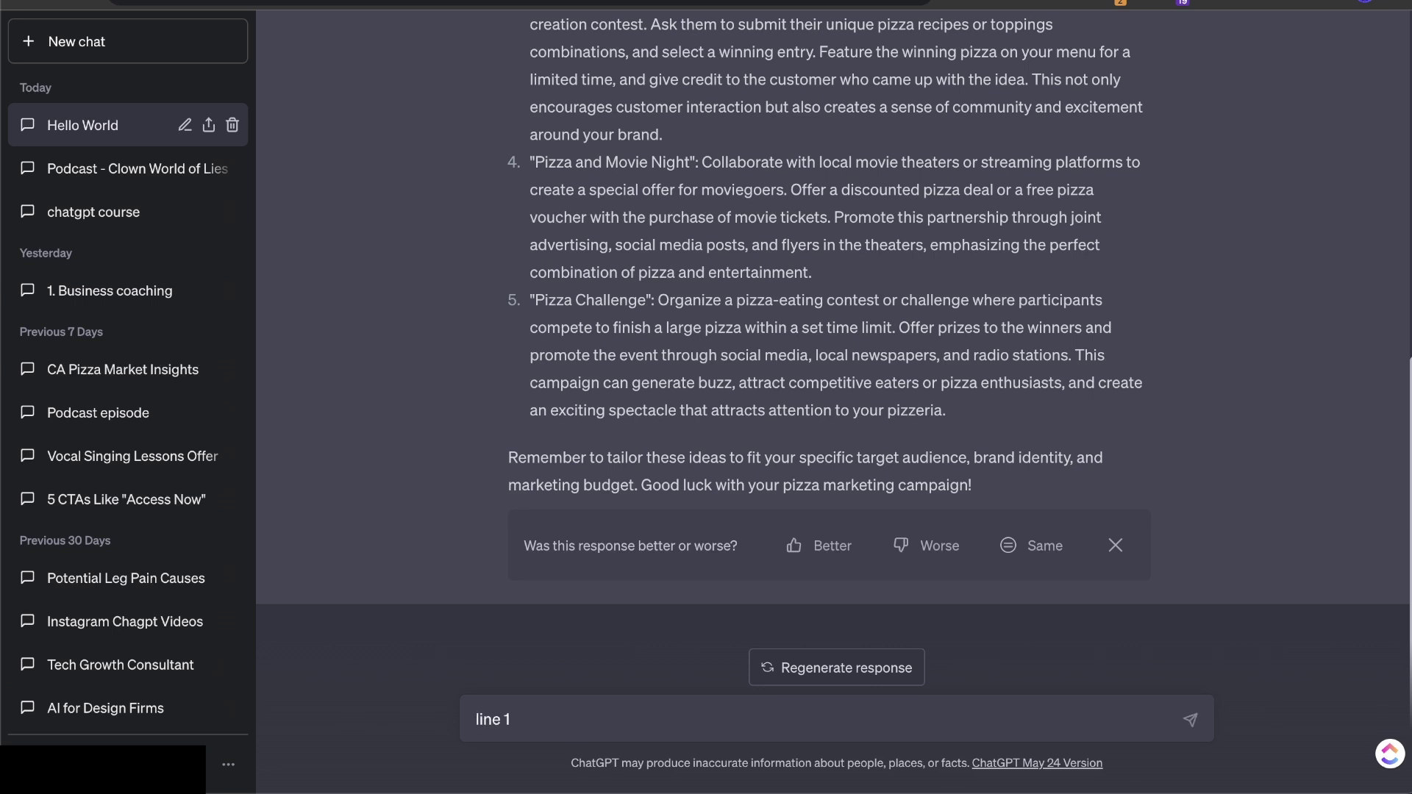
key(shift+Return)
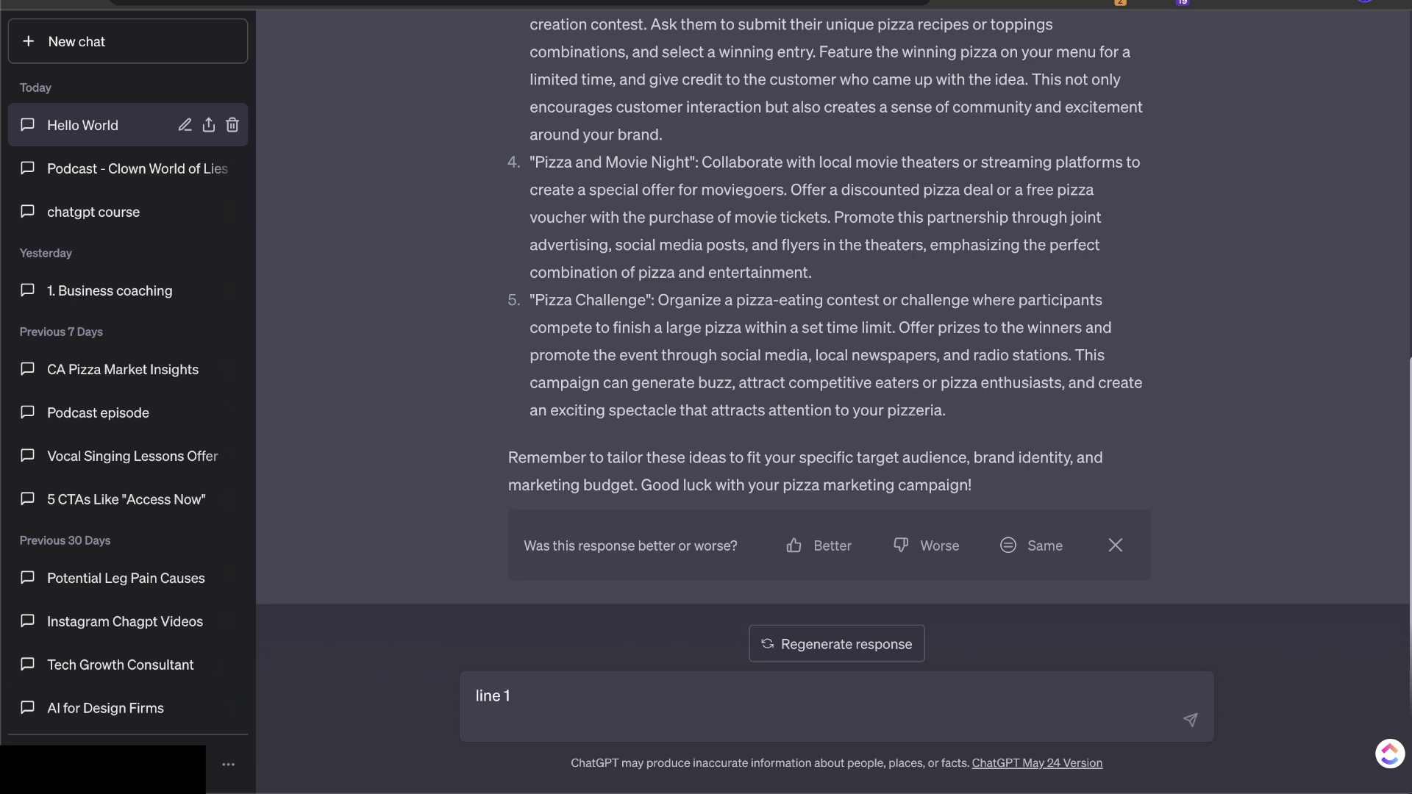
text(line 2)
key(shift+Return)
text(line)
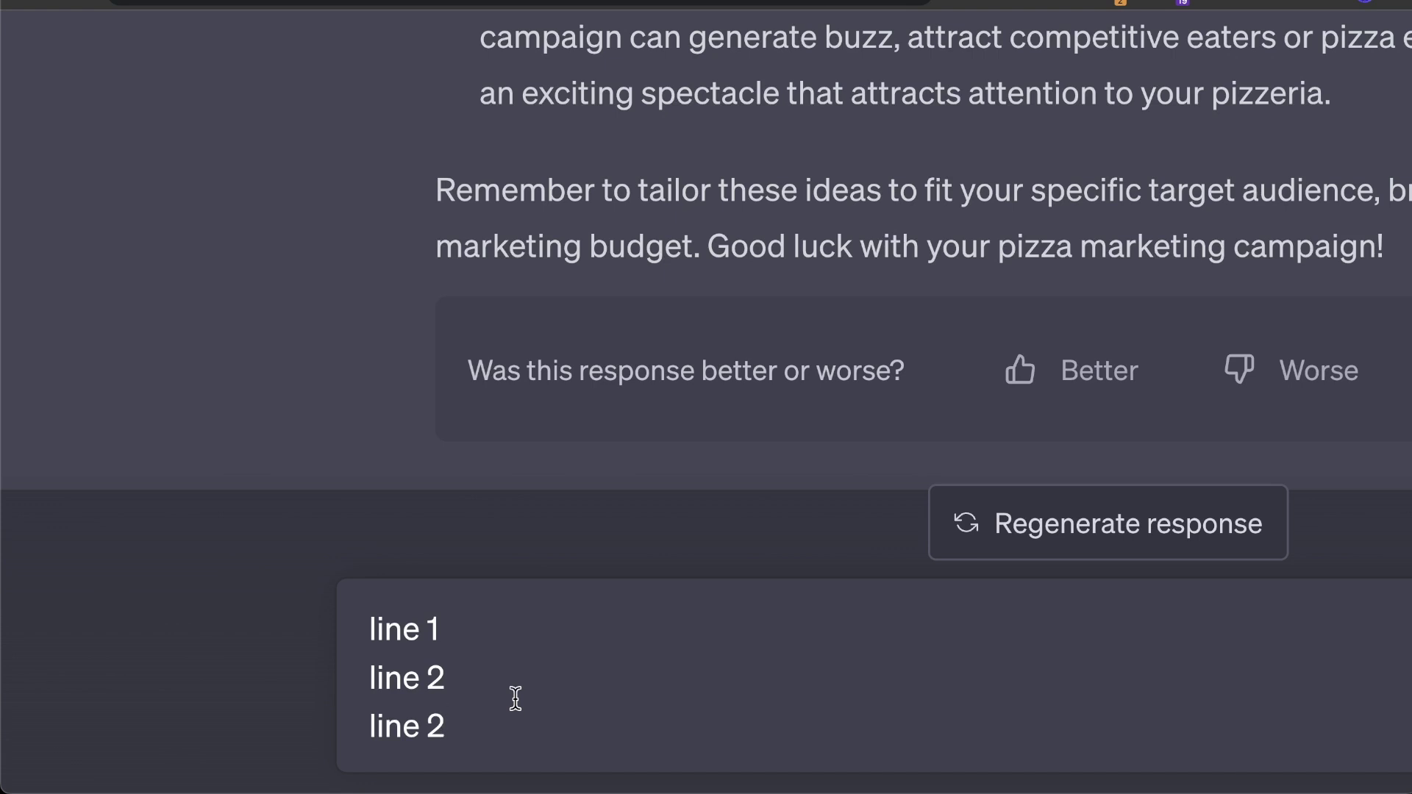
Add "line 3" on a new line of the draft message, followed by several blank lines.
key(shift+Return)
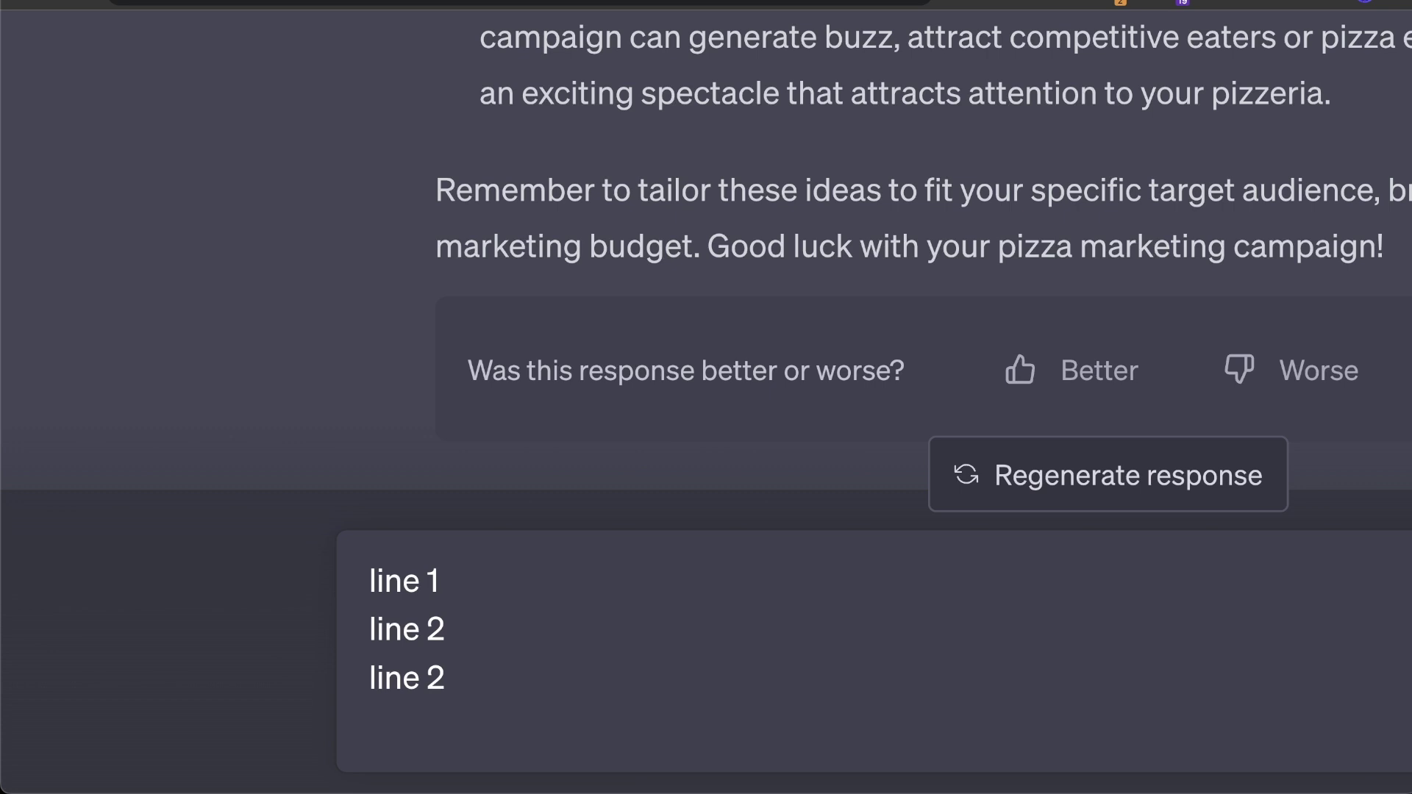
text(line 3)
key(shift+Return)
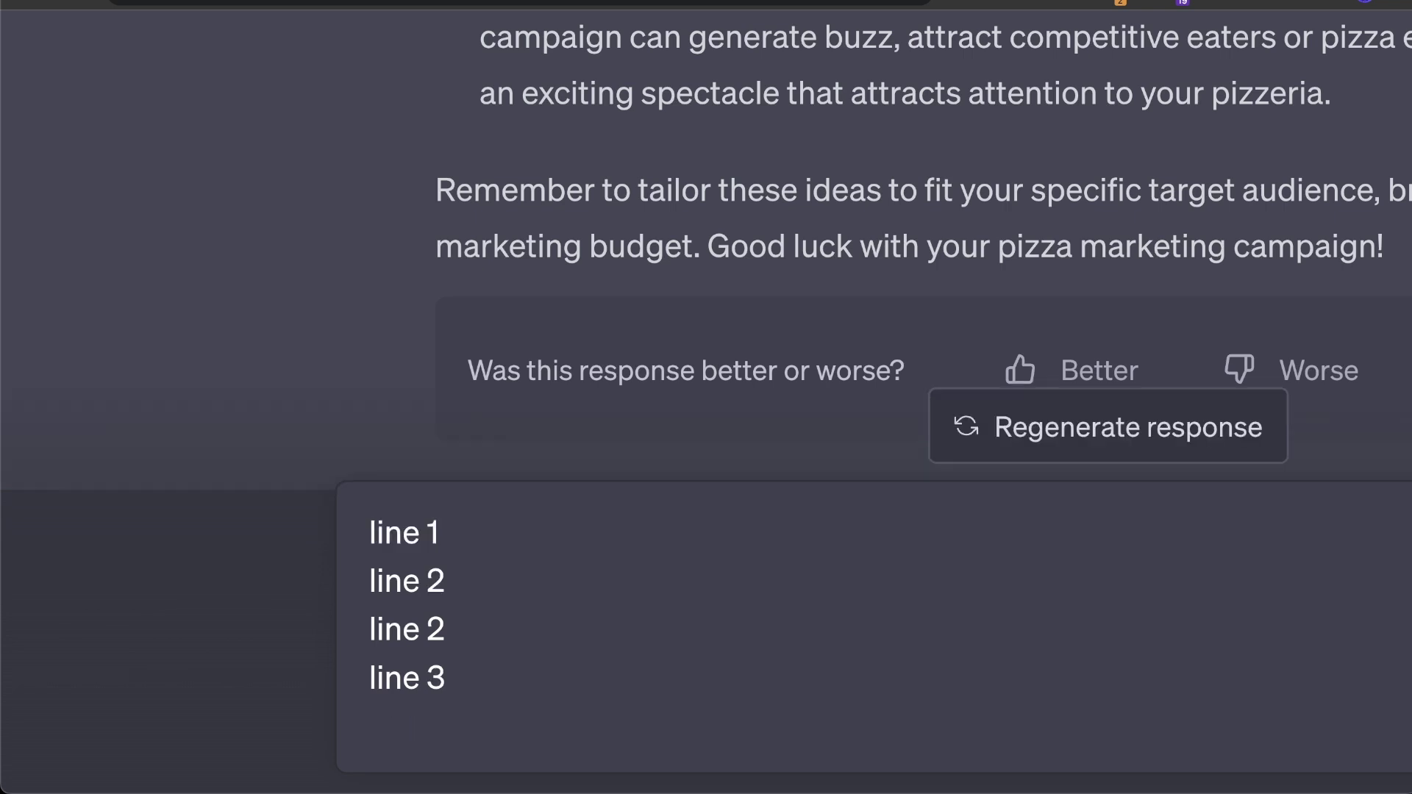
key(shift+Return)
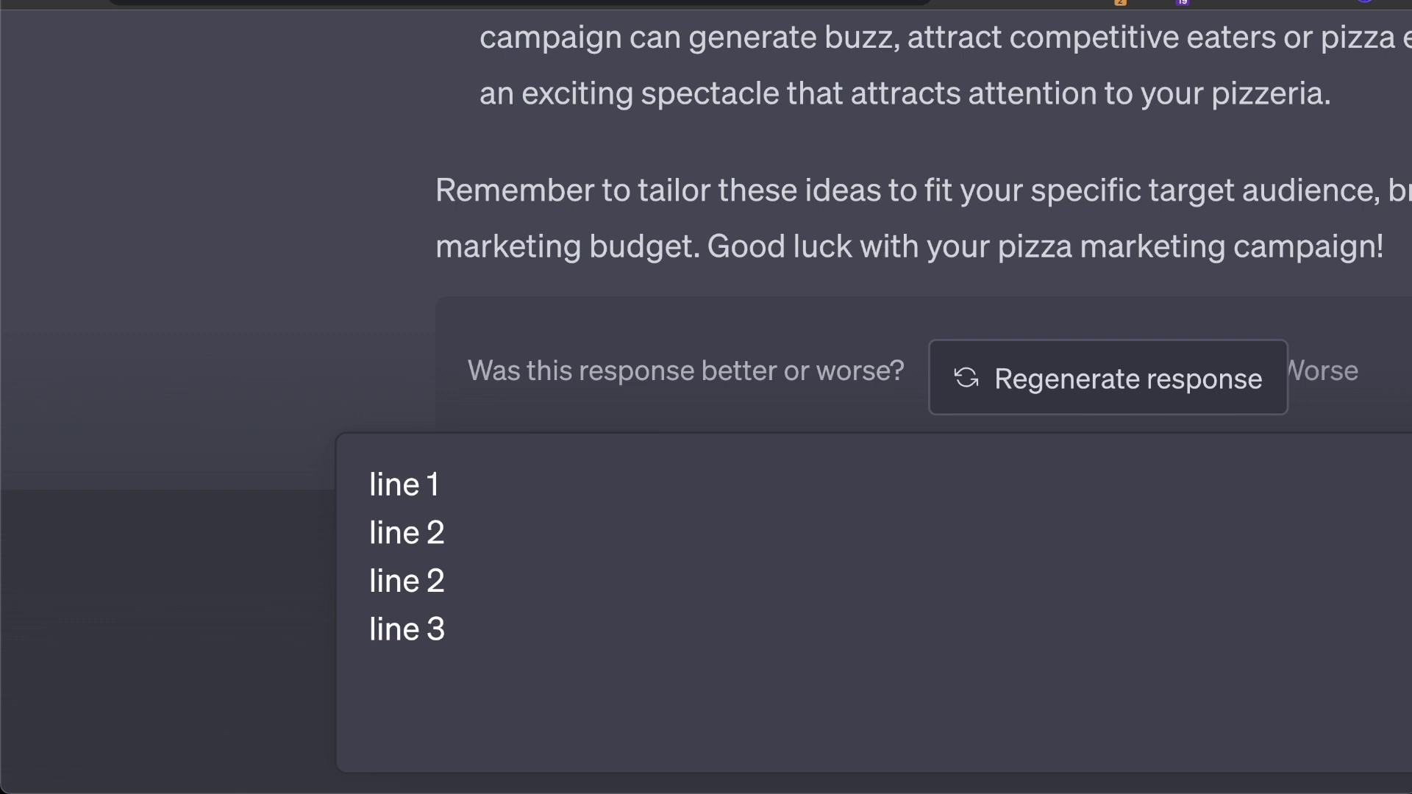
key(shift+Return)
key(shift+Return)
key(shift+Return)
key(shift+Return)
key(shift+Return)
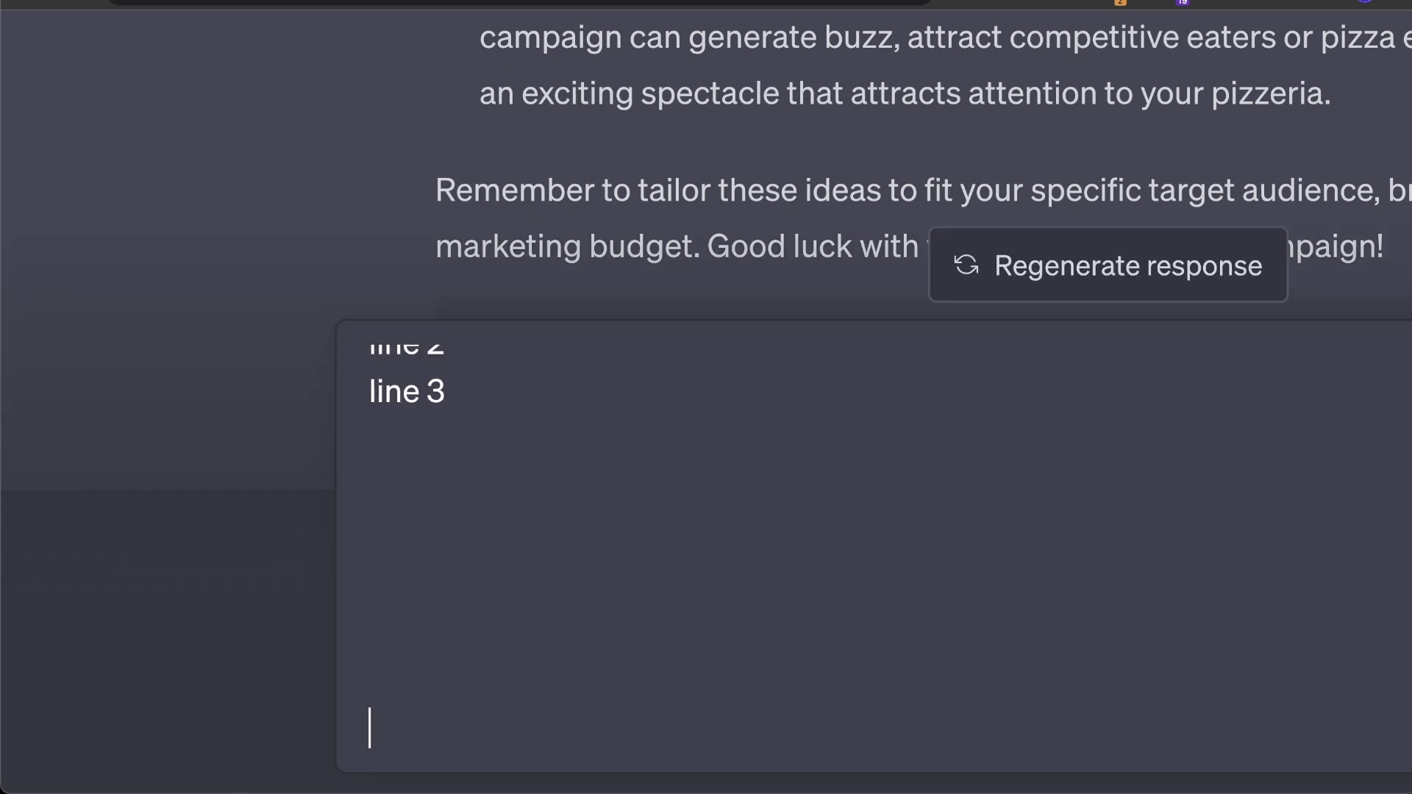
Replace the numbered lines in the unsent draft with the prompt "Write me a essay about [topic]:".
scroll(508, 687, up, 3)
scroll(508, 687, down, 3)
scroll(508, 687, up, 3)
drag(492, 563, 331, 356)
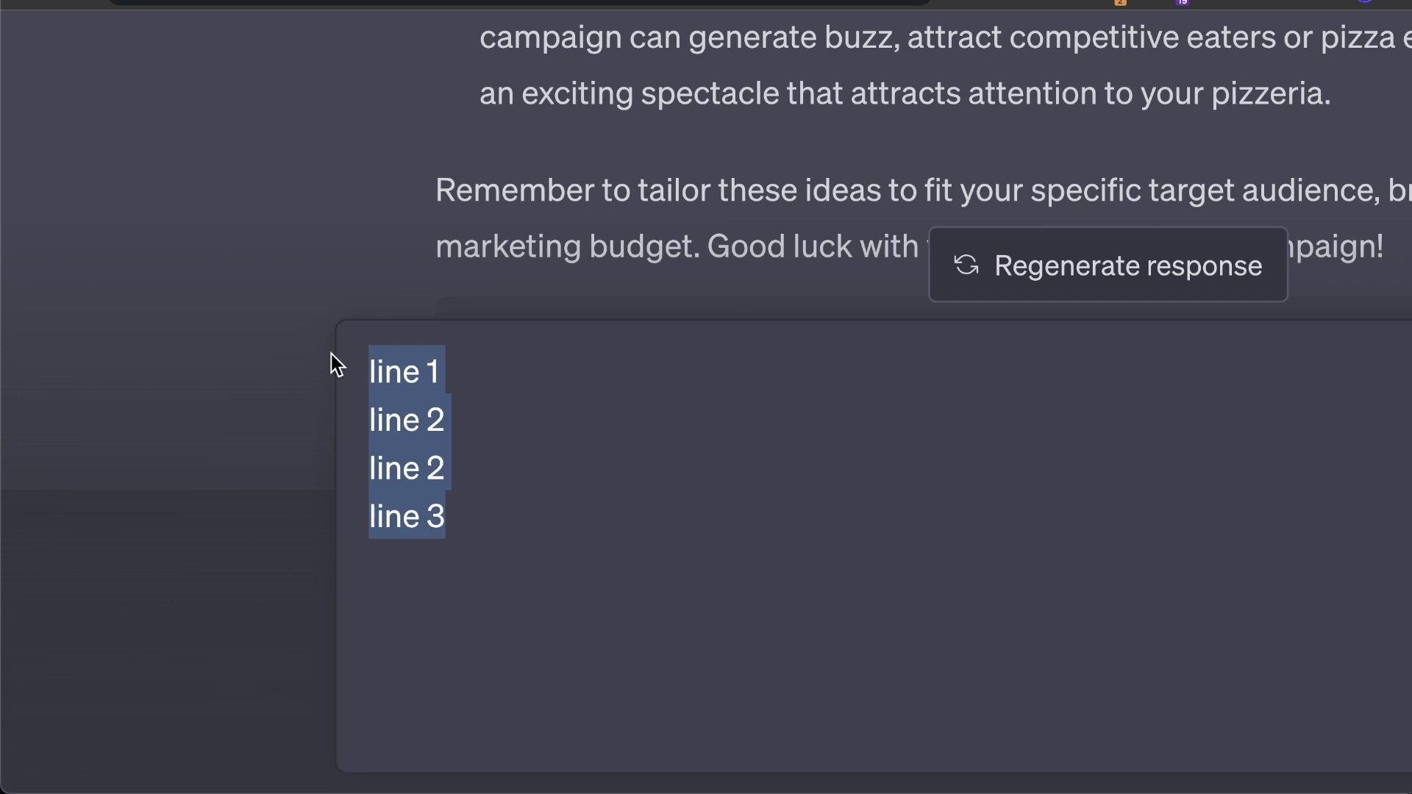
text(Write me a pro)
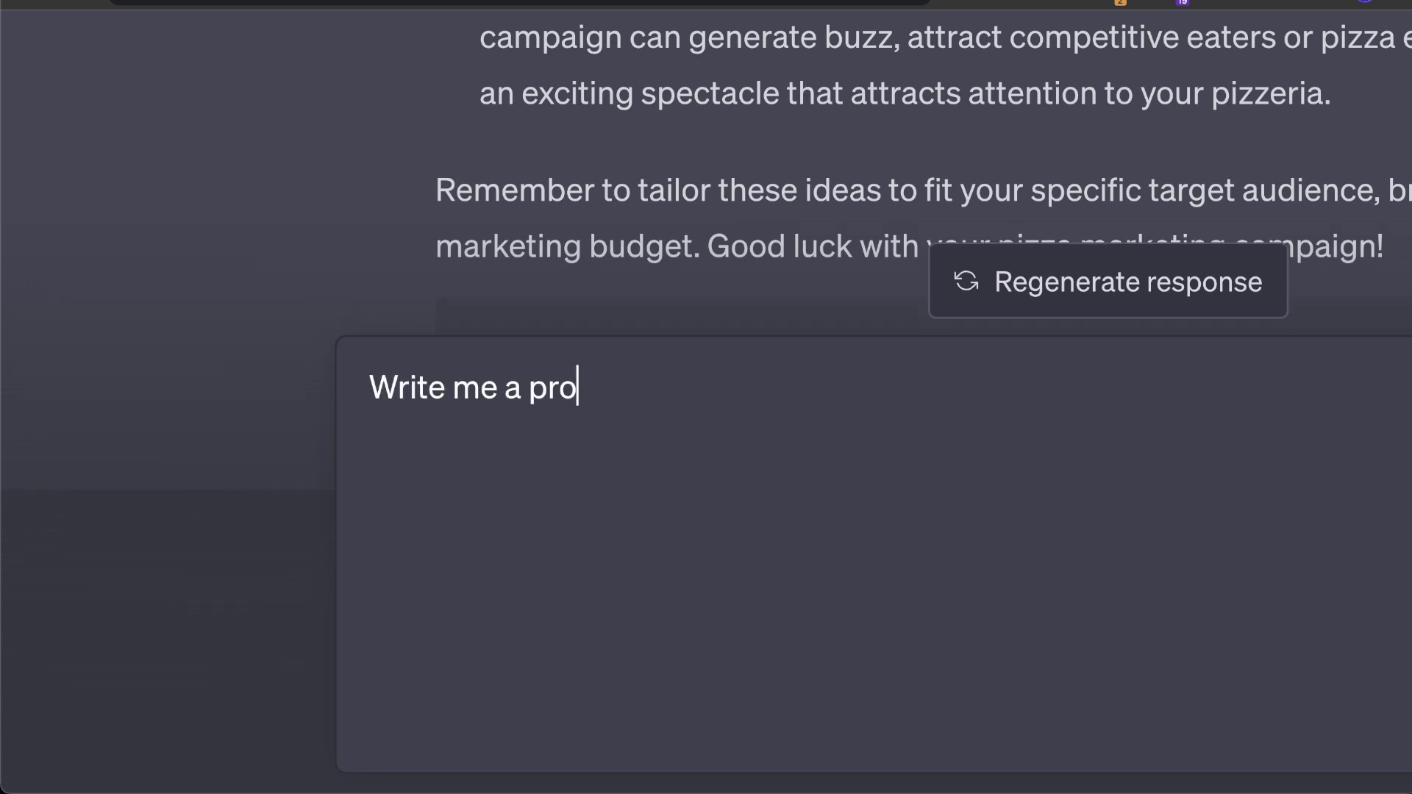
key(BackSpace)
key(BackSpace)
key(BackSpace)
text(essay a)
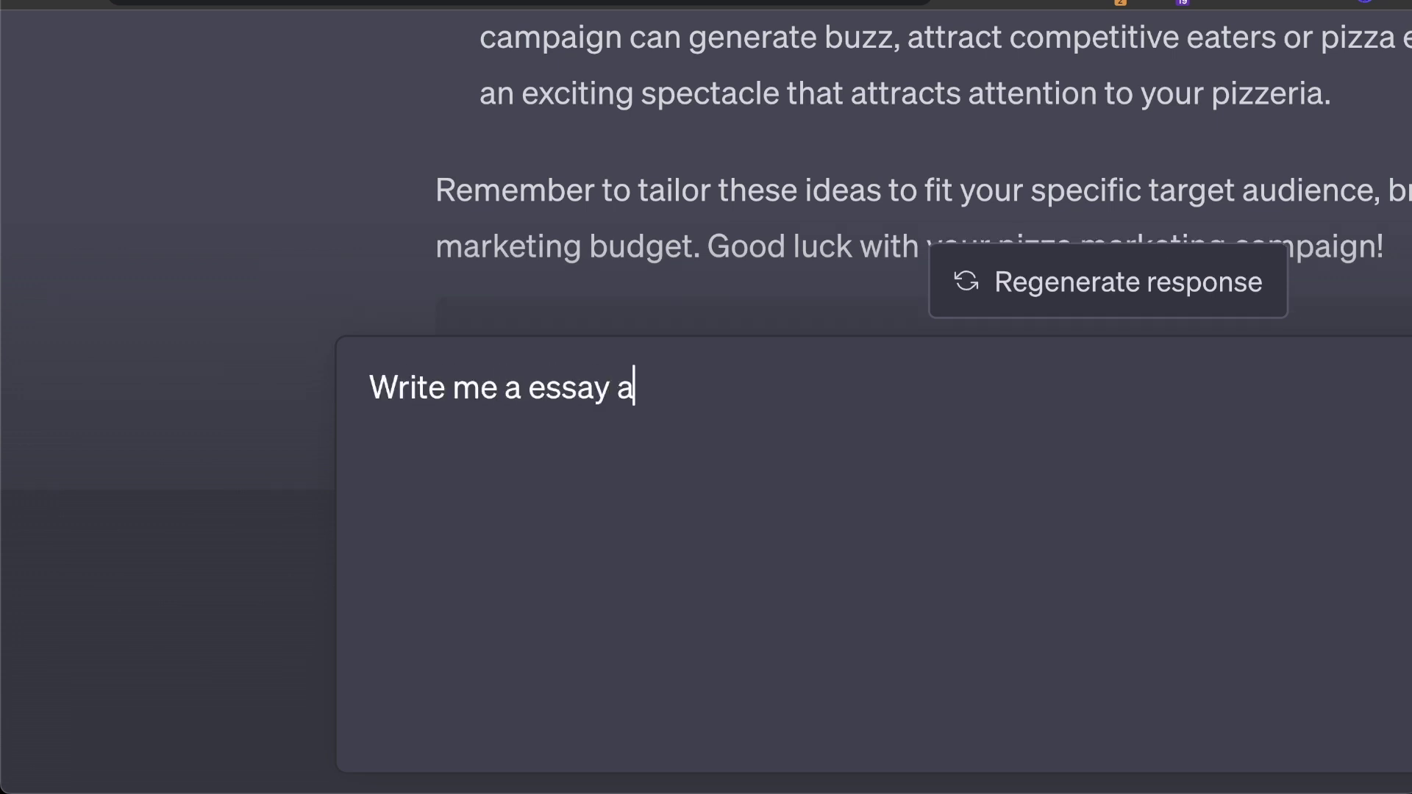
text(bout [topic)
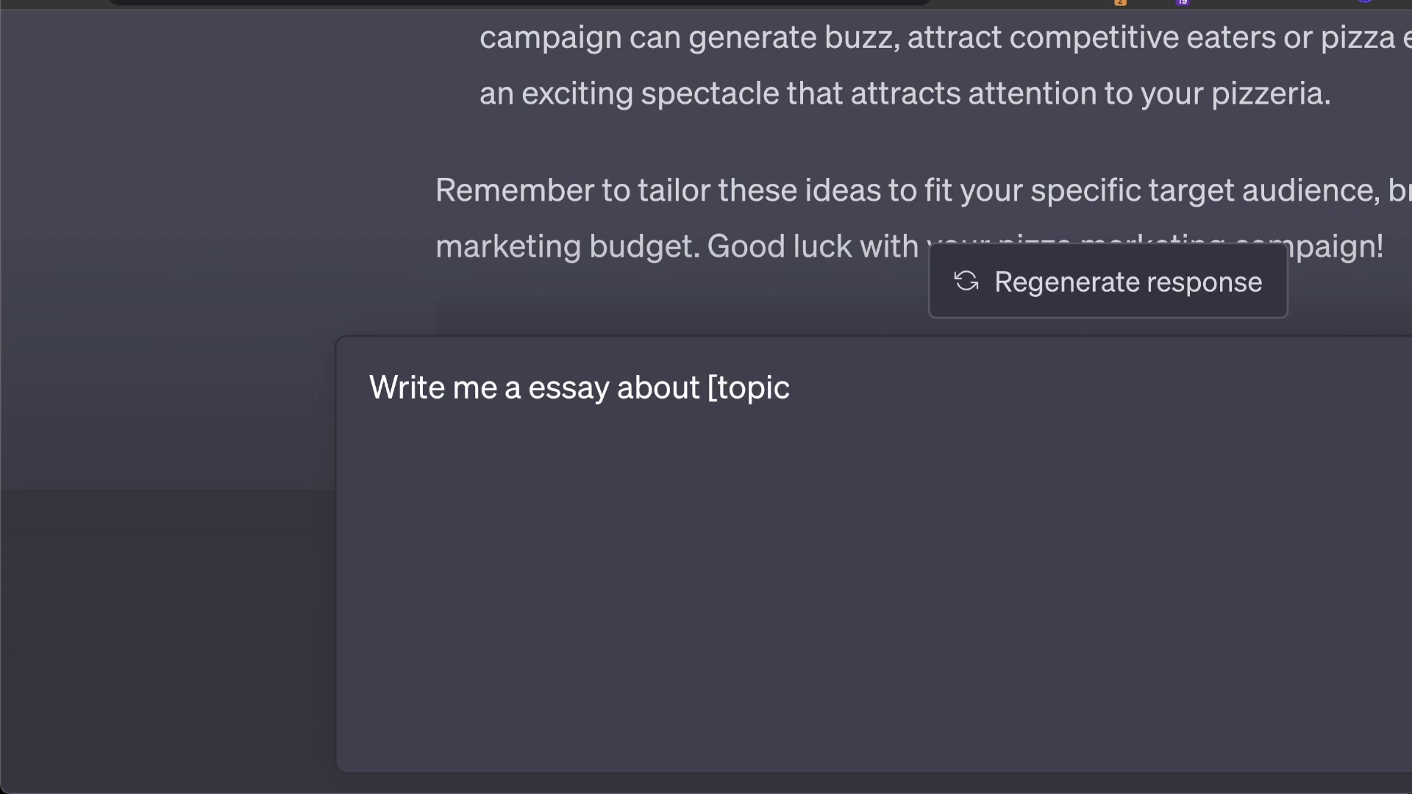
text(]:)
End the draft's essay sentence with a period instead of the colon, without trailing blank lines.
key(shift+Return)
key(shift+Return)
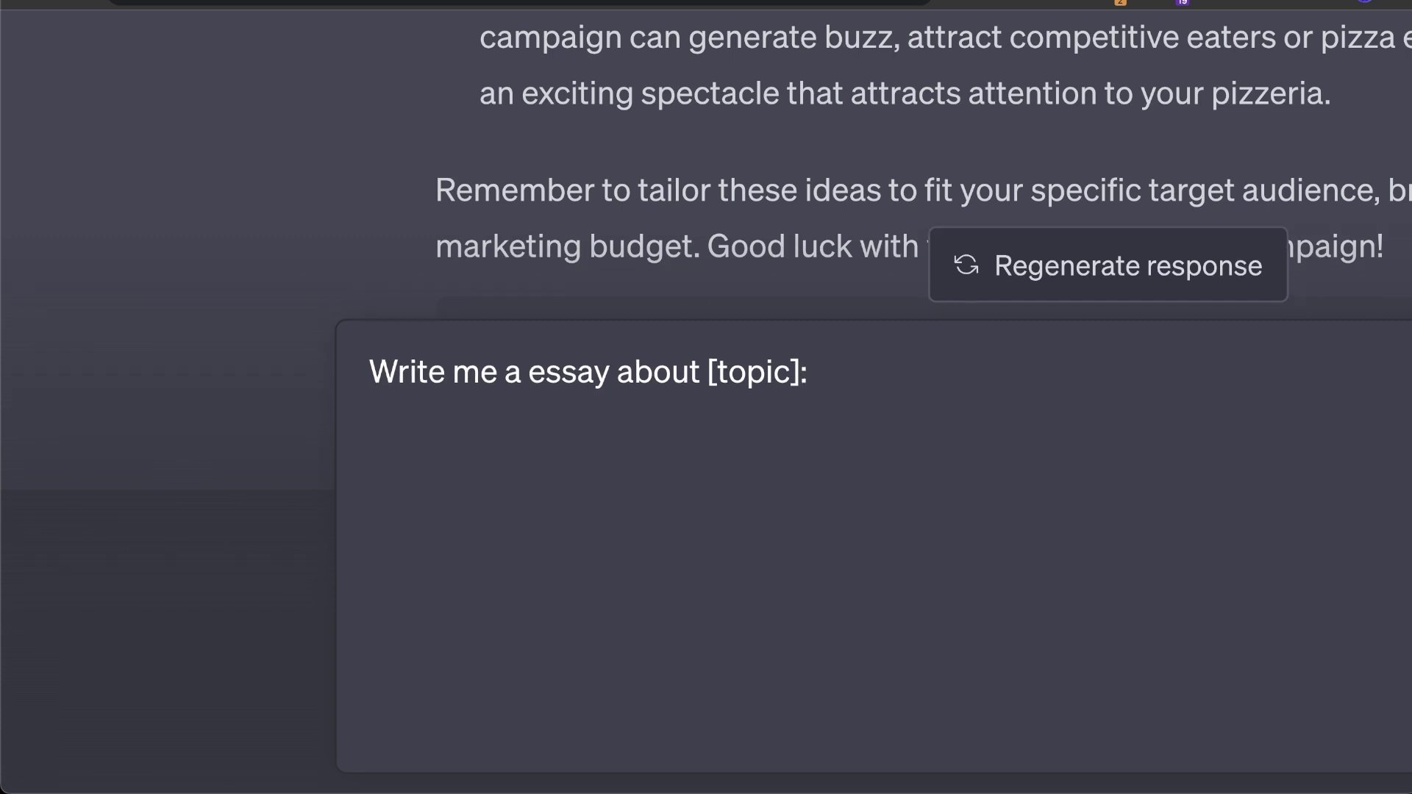
key(BackSpace)
key(BackSpace)
key(BackSpace)
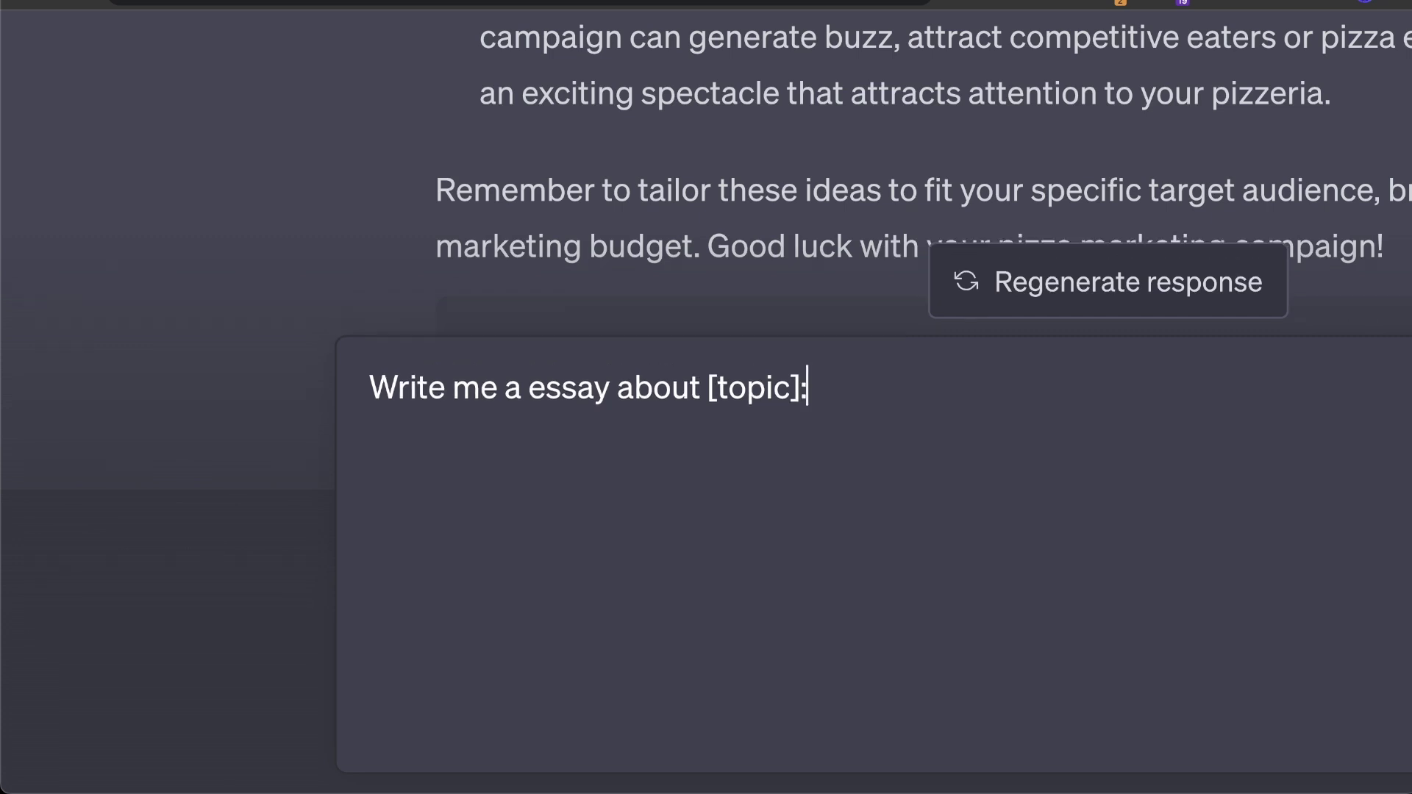
text(.)
Add a "```topic" label below the essay sentence, set off by blank lines, and start a new line beneath it.
key(shift+Return)
key(shift+Return)
text(topic)
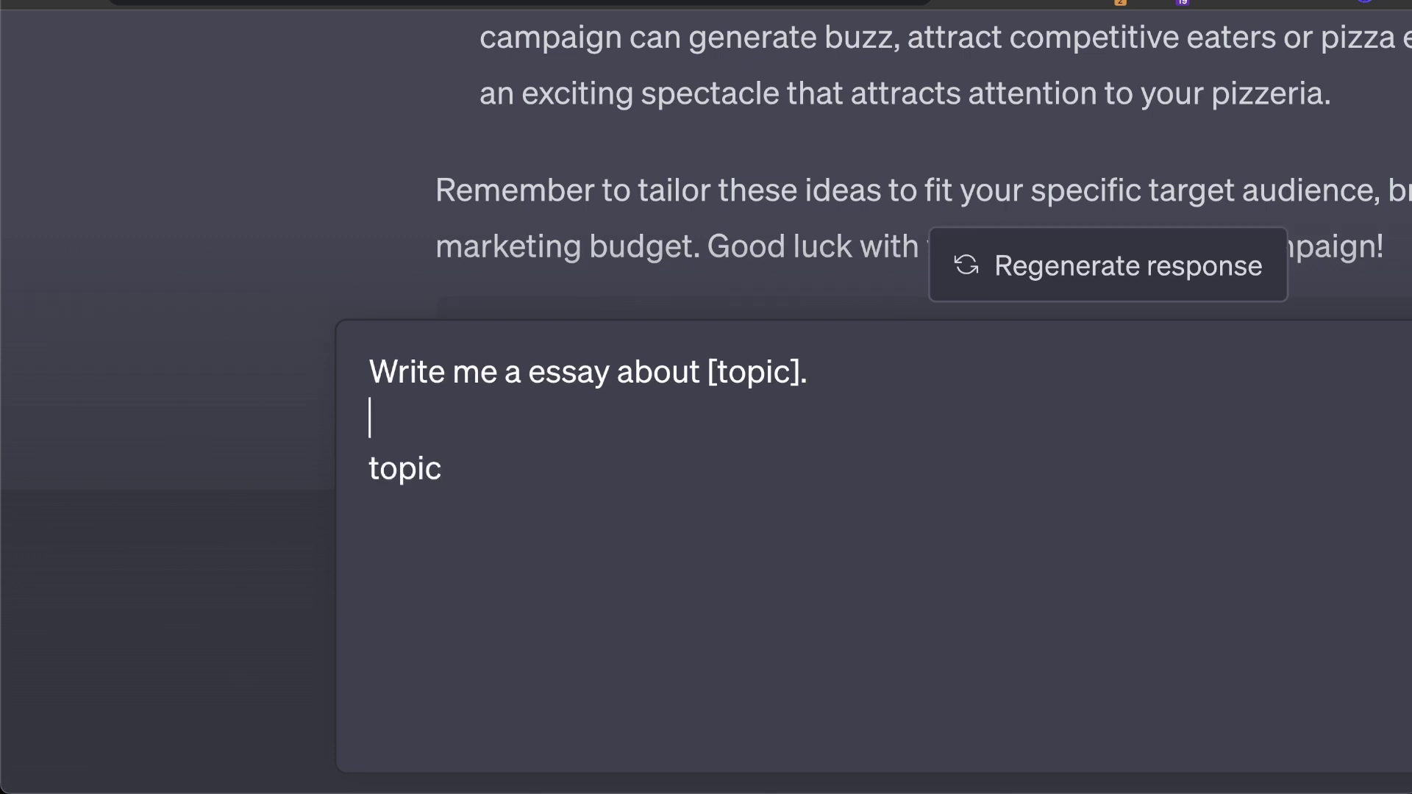
key(shift+Return)
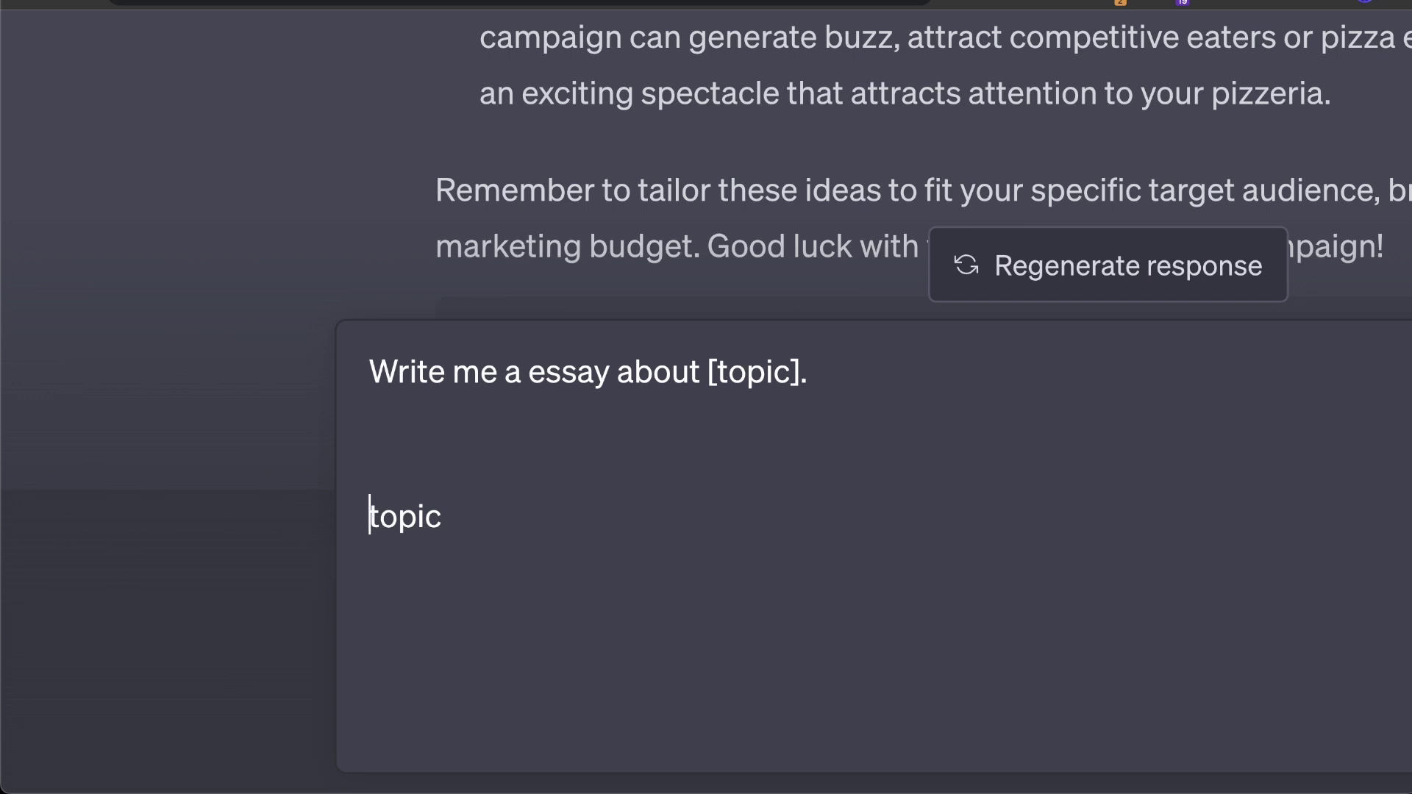
text(```)
key(Right)
key(Right)
key(Right)
key(Right)
key(Right)
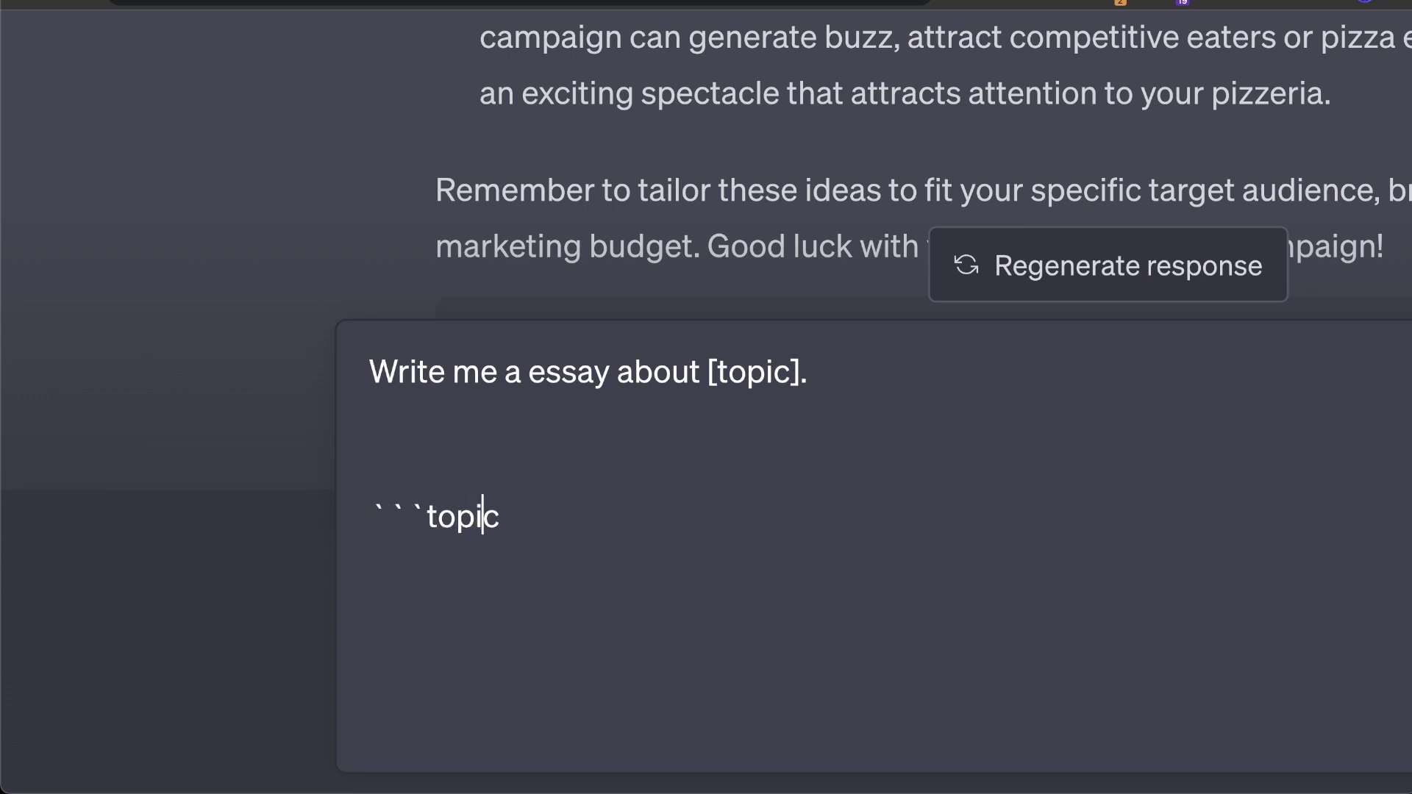
key(shift+Return)
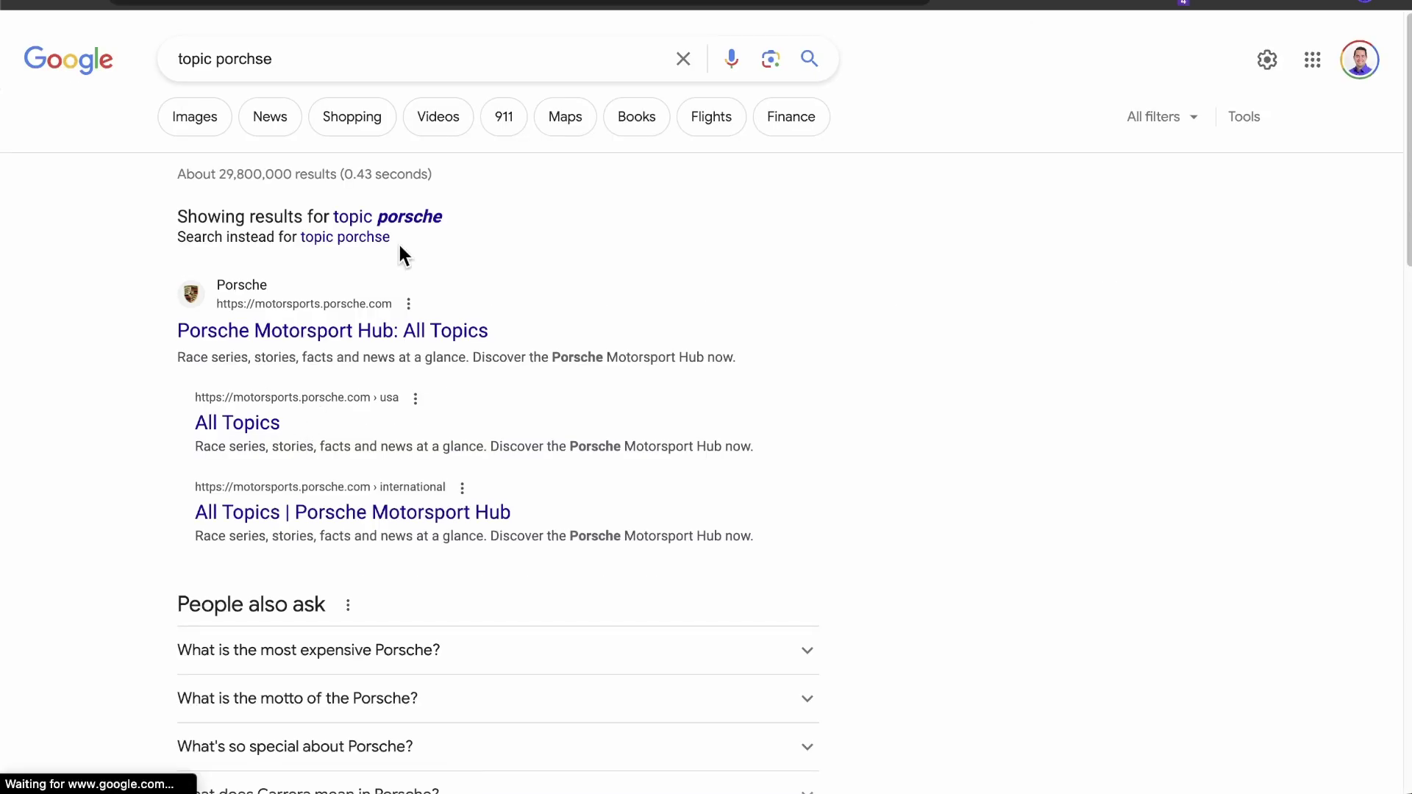
Open the Automotive News "Porsche News" result from the Google search, accept its cookie notice and browse the headlines.
scroll(382, 287, down, 9)
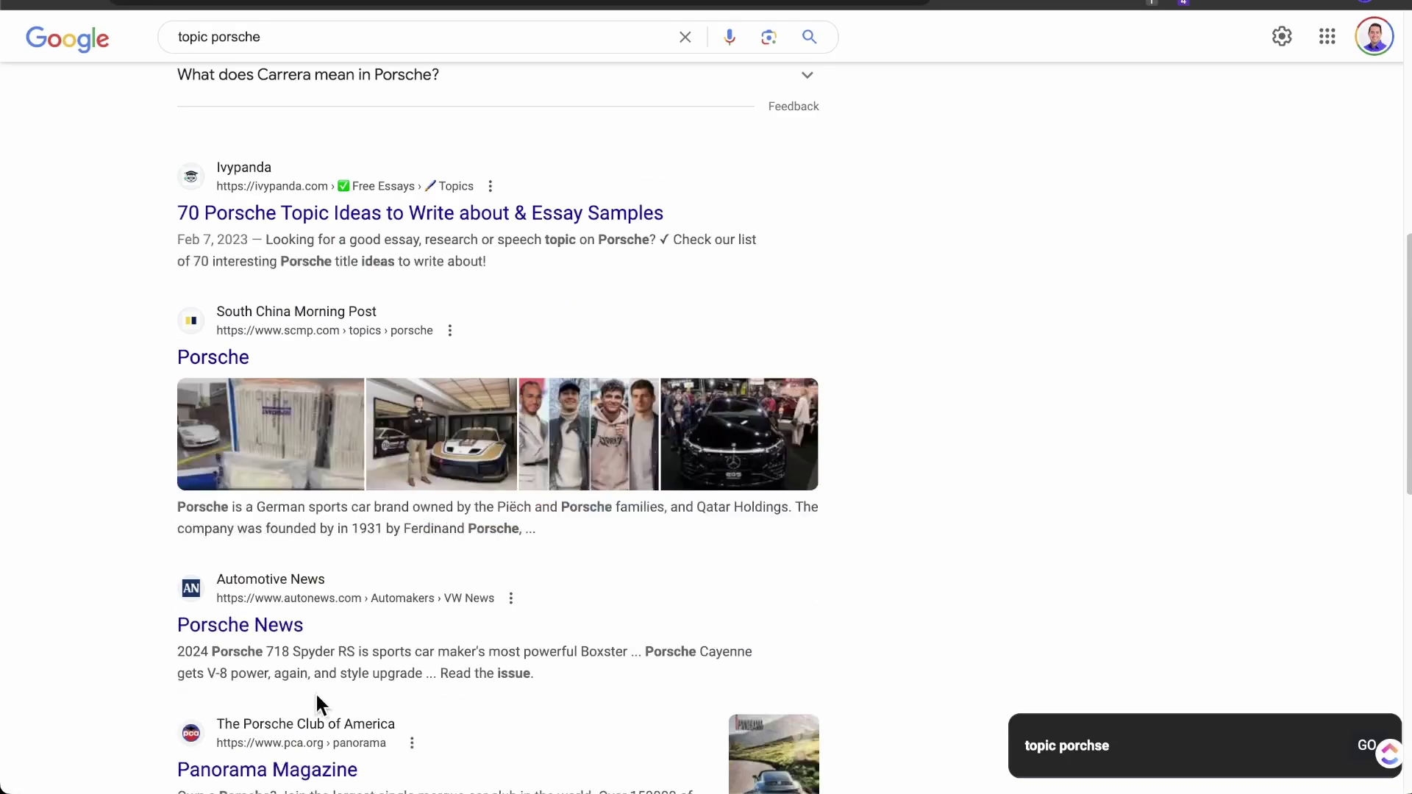
click(272, 627)
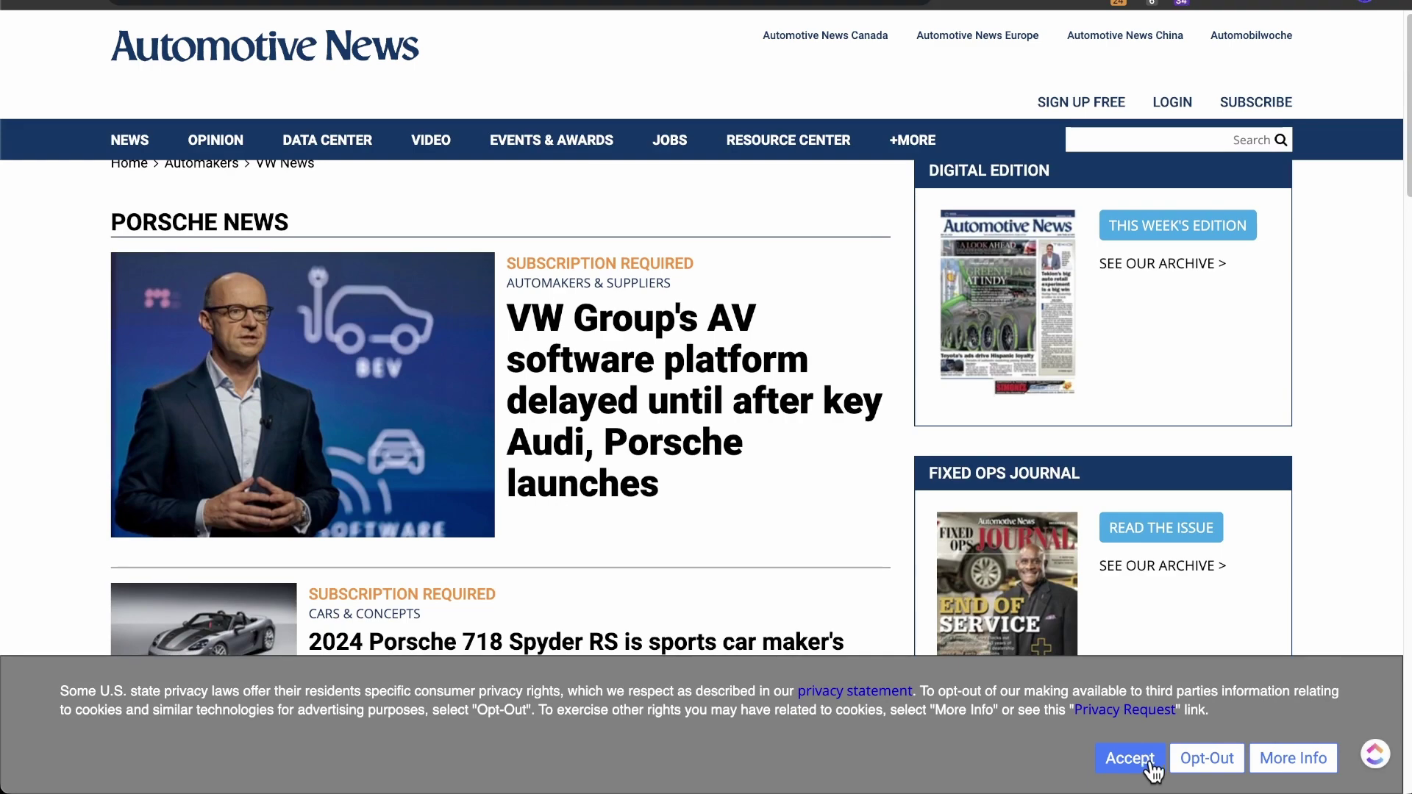
click(1130, 759)
scroll(772, 541, down, 5)
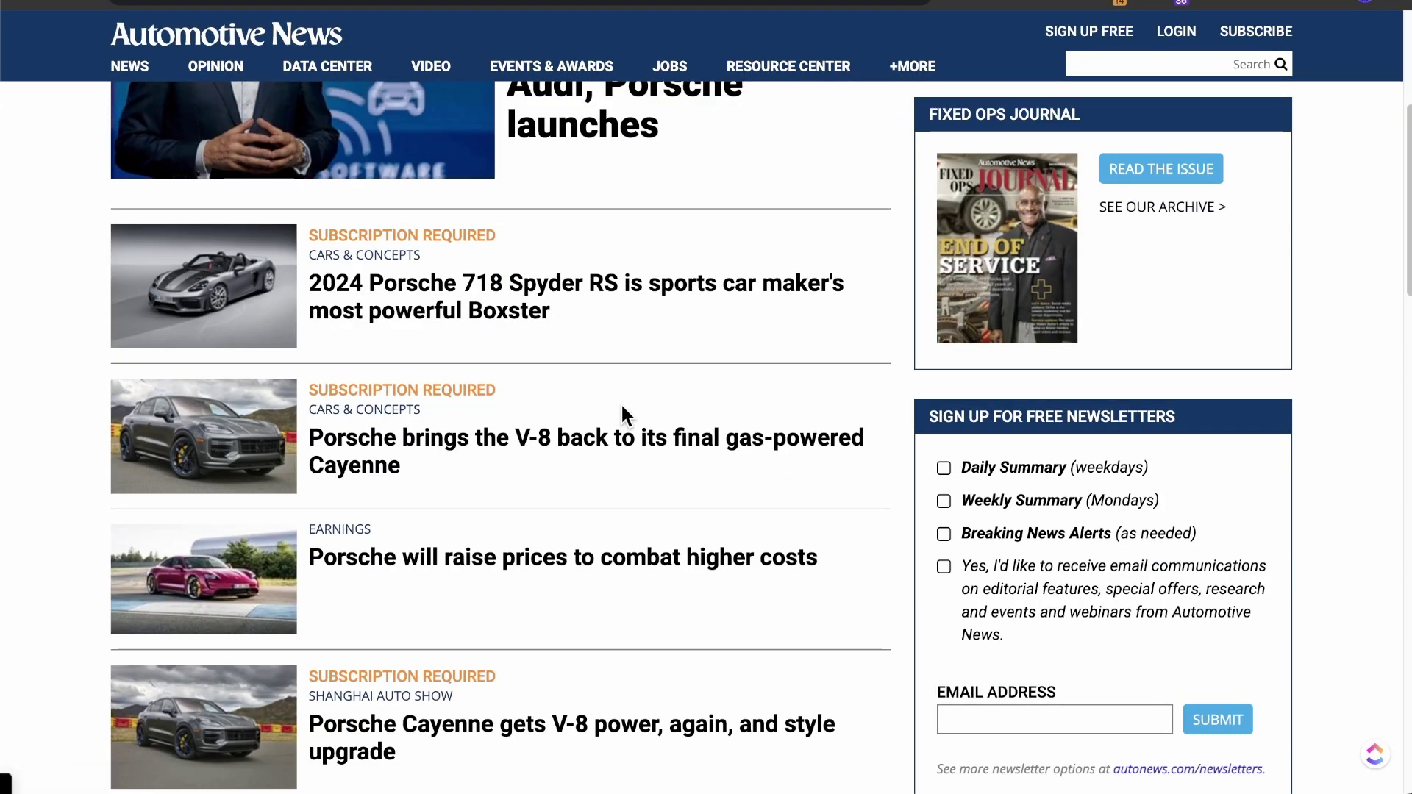
Copy the end of the headline and the summary from the VW software platform article and paste them under the topic label in ChatGPT.
key(ctrl+Tab)
scroll(357, 364, down, 3)
scroll(357, 353, down, 10)
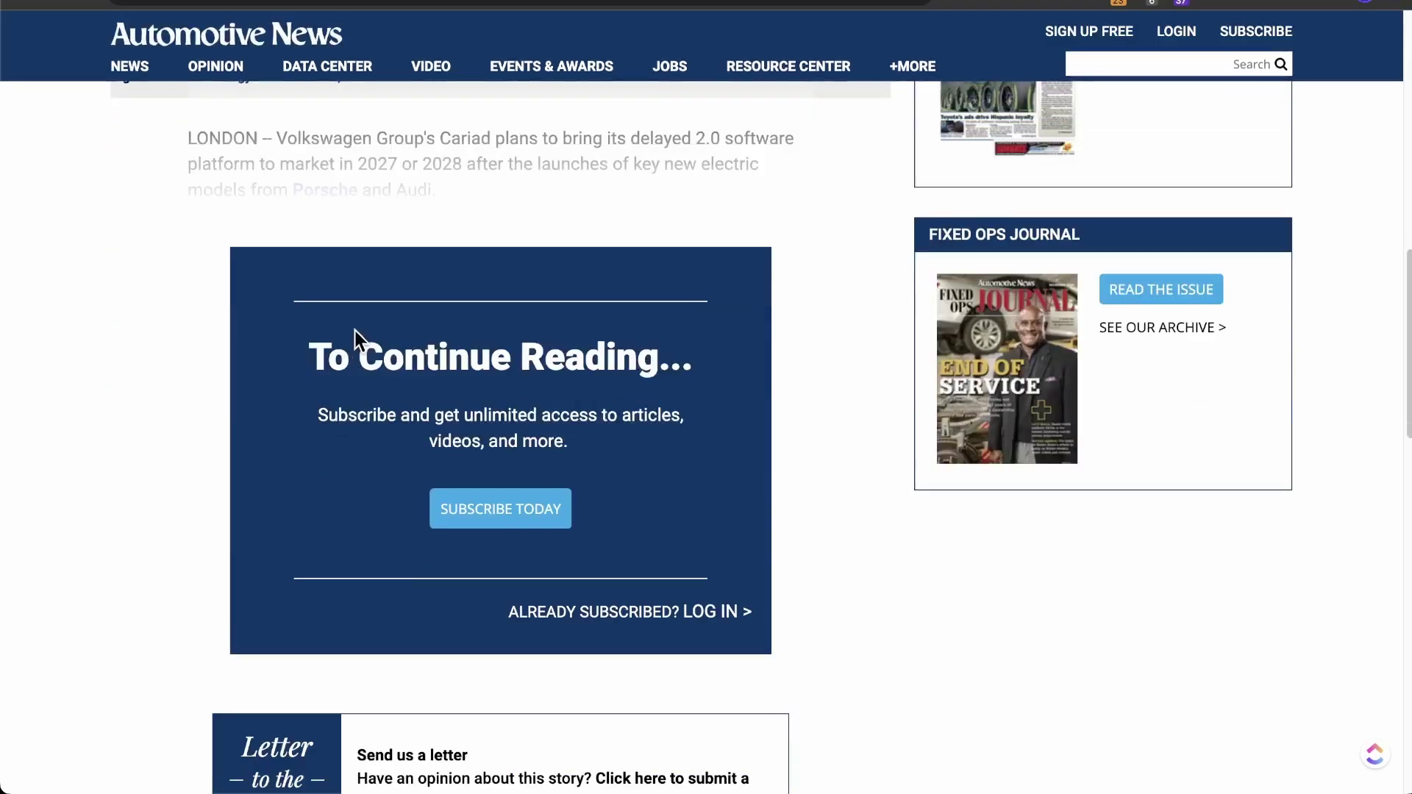
scroll(589, 577, up, 9)
scroll(261, 322, up, 2)
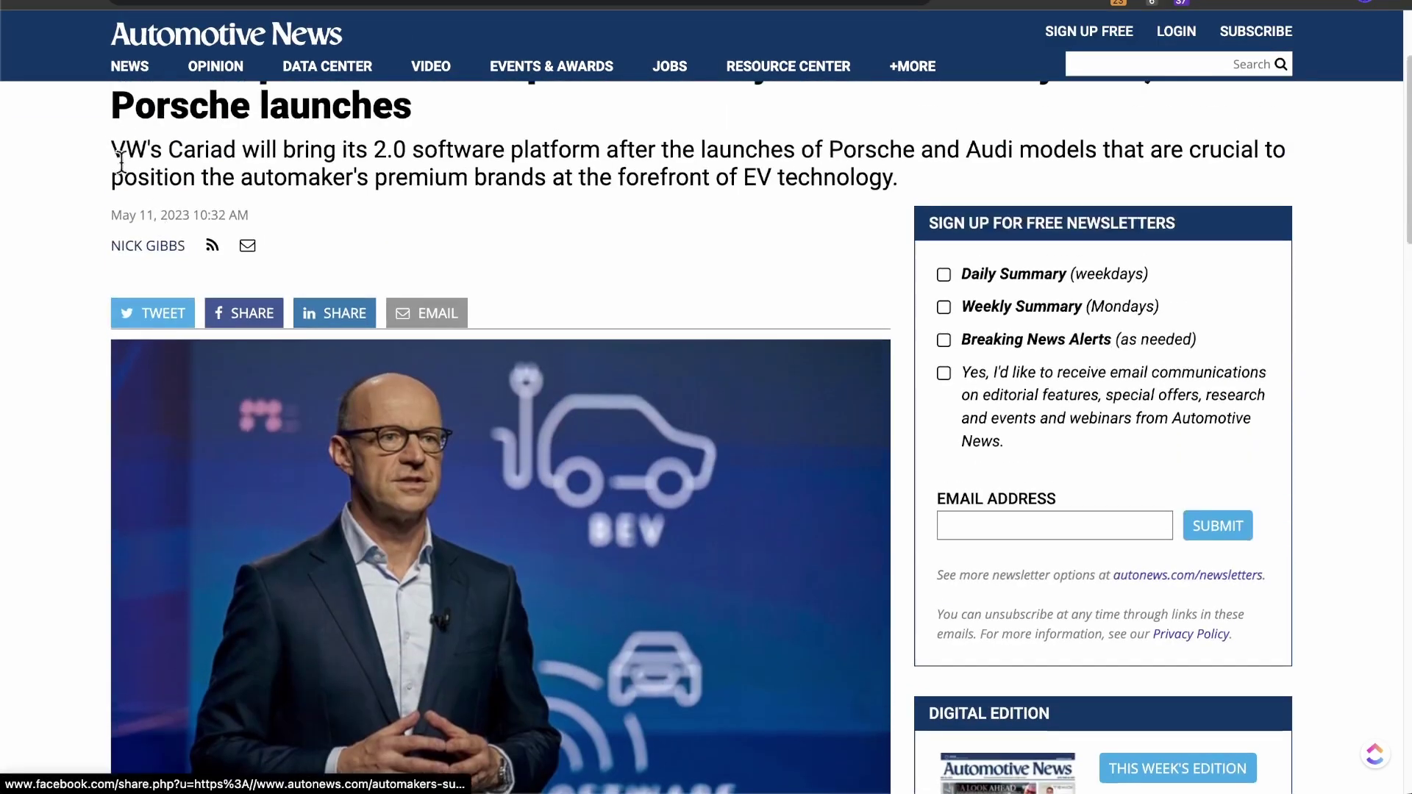
drag(112, 92, 971, 189)
key(super+c)
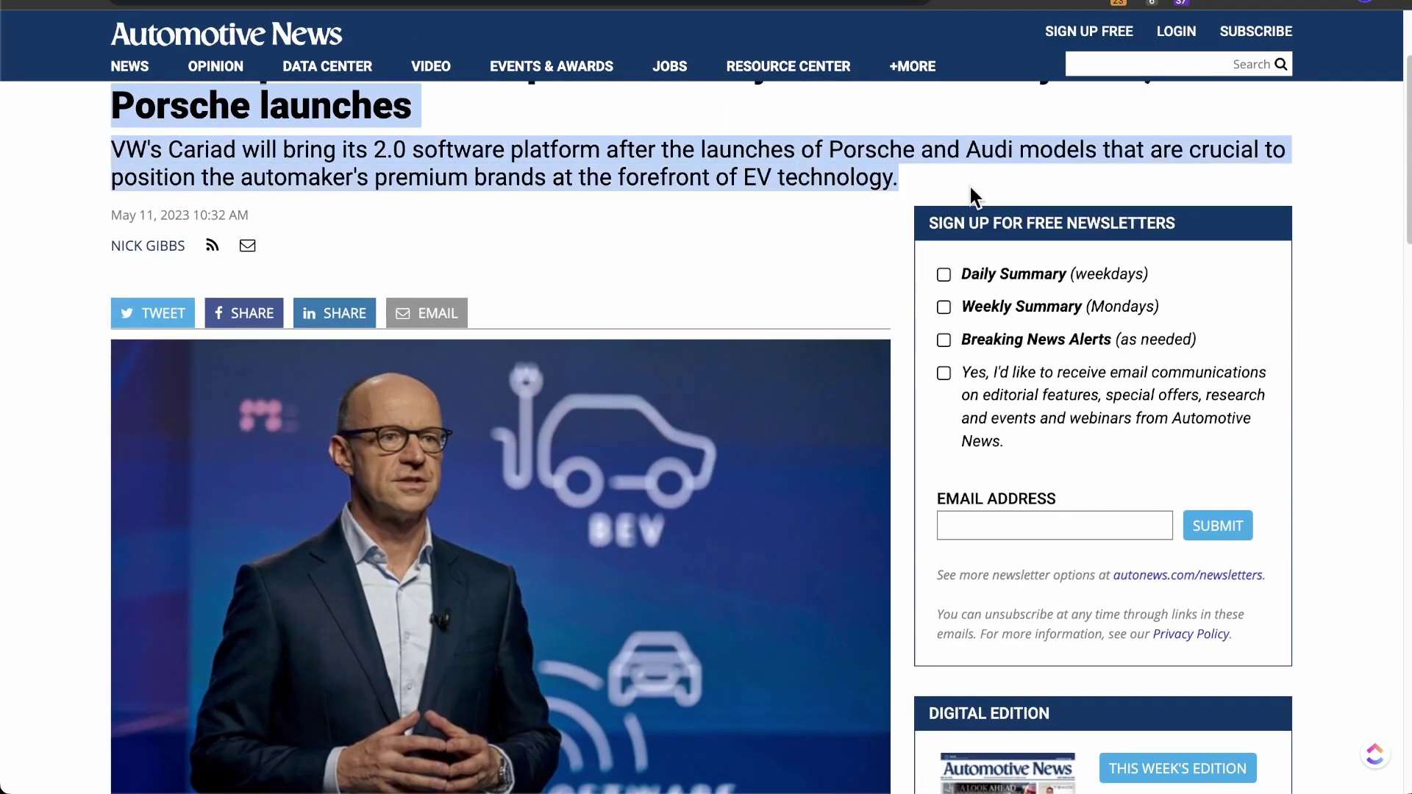
key(ctrl+Tab)
key(super+v)
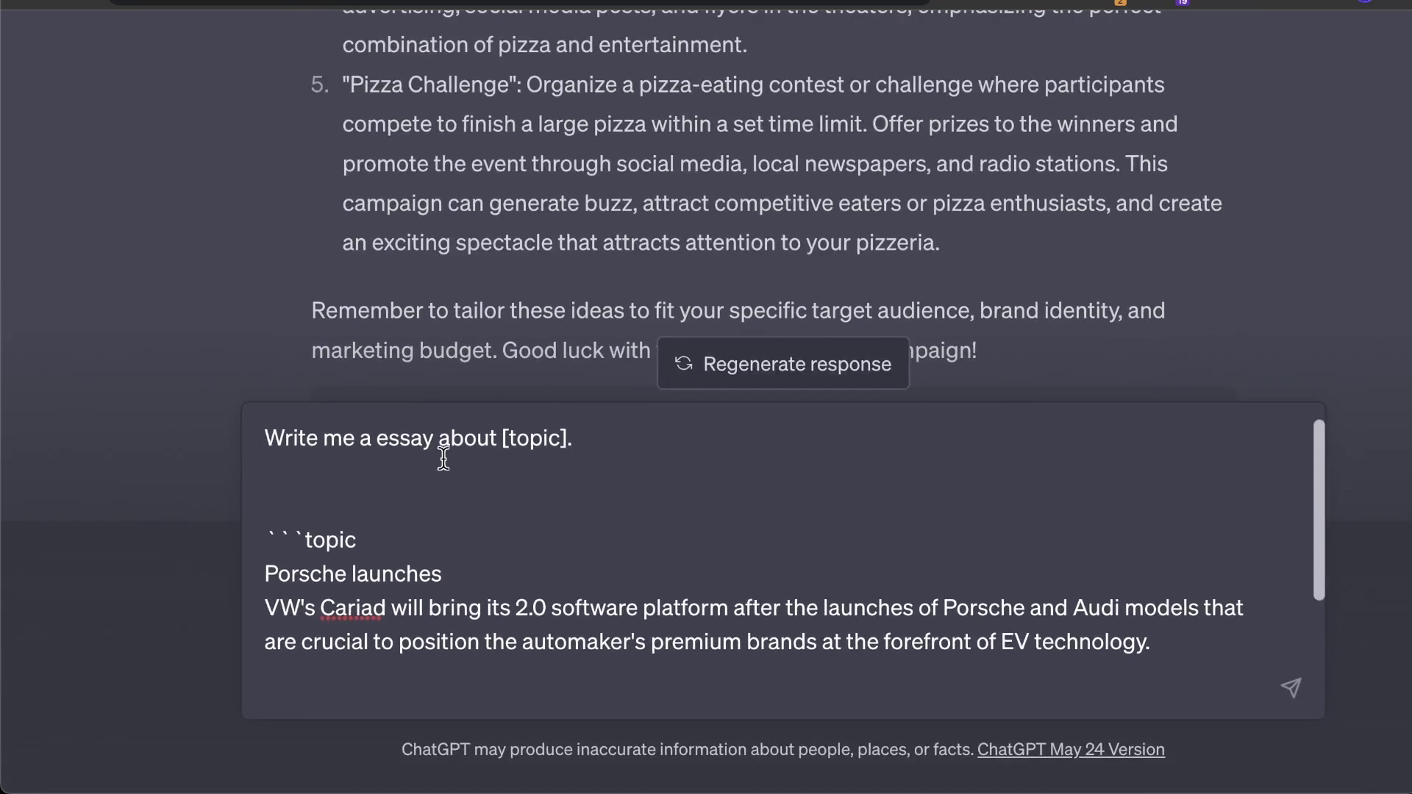
Apply the Grammarly corrections in the draft: a space before "topic" in the label and "an essay" in the first sentence.
drag(517, 437, 625, 438)
click(602, 463)
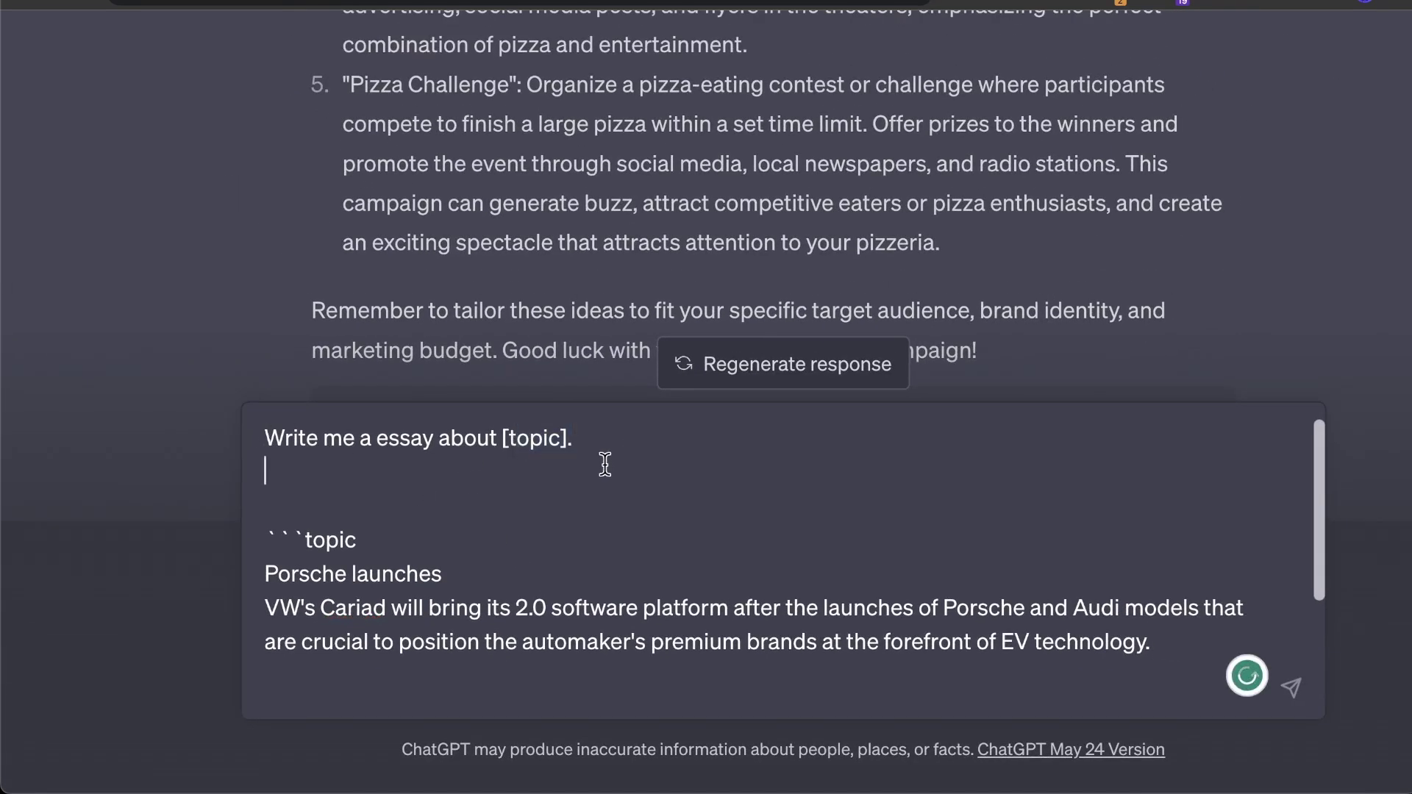
mouse_move(321, 531)
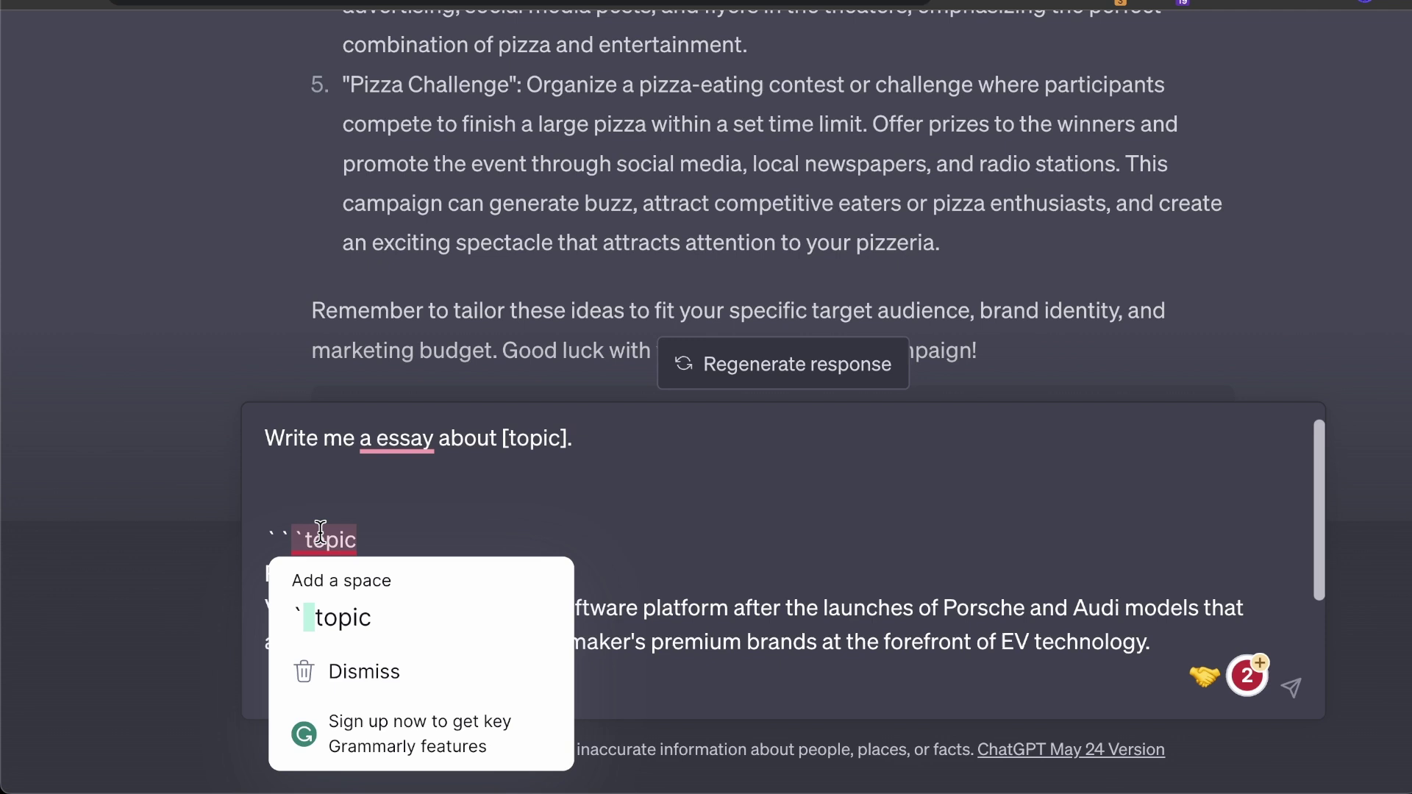
click(324, 615)
drag(267, 574, 1227, 691)
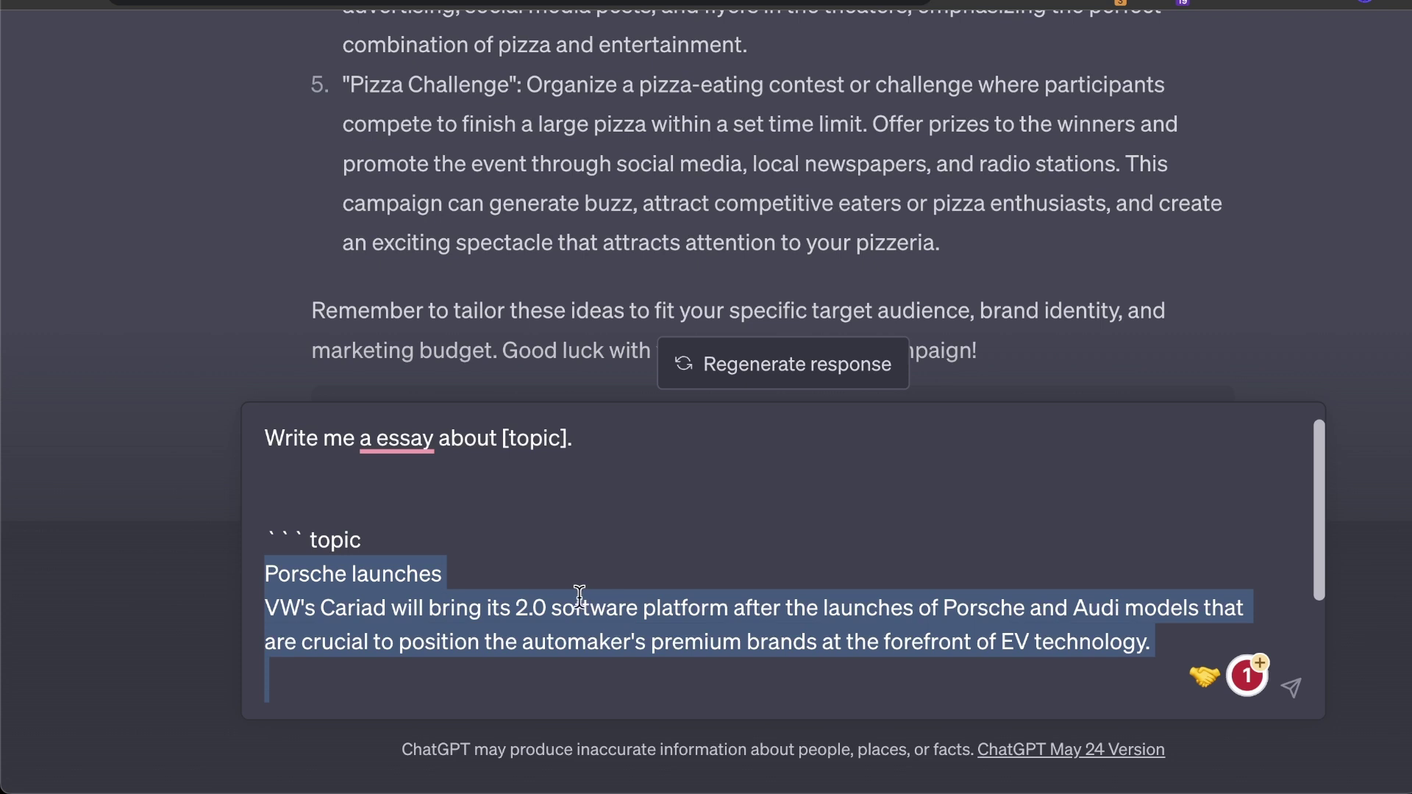
drag(305, 441, 546, 439)
mouse_move(412, 439)
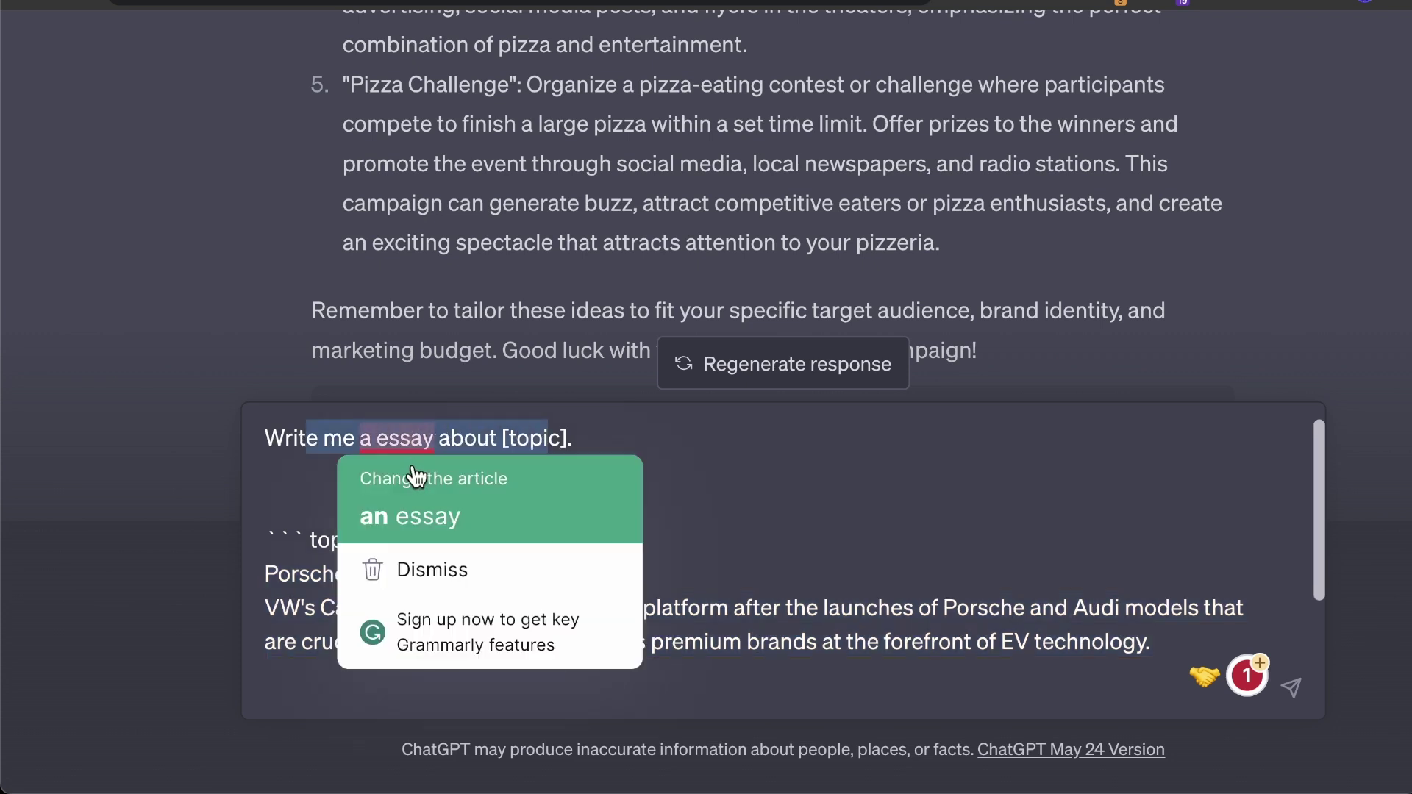
click(411, 517)
Examine the essay instruction, its [topic] placeholder, the topic block and the backticks marking that block.
drag(622, 439, 292, 400)
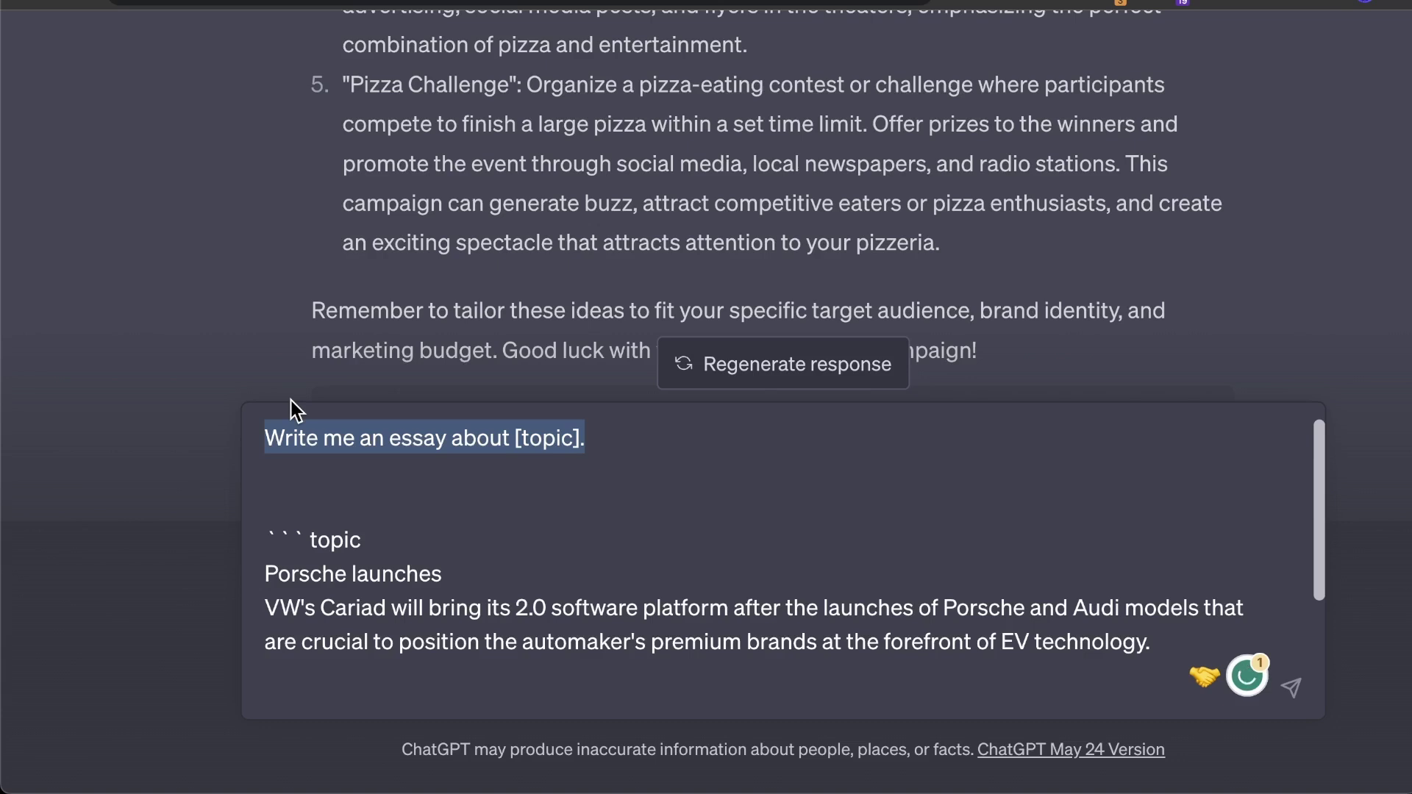
click(542, 438)
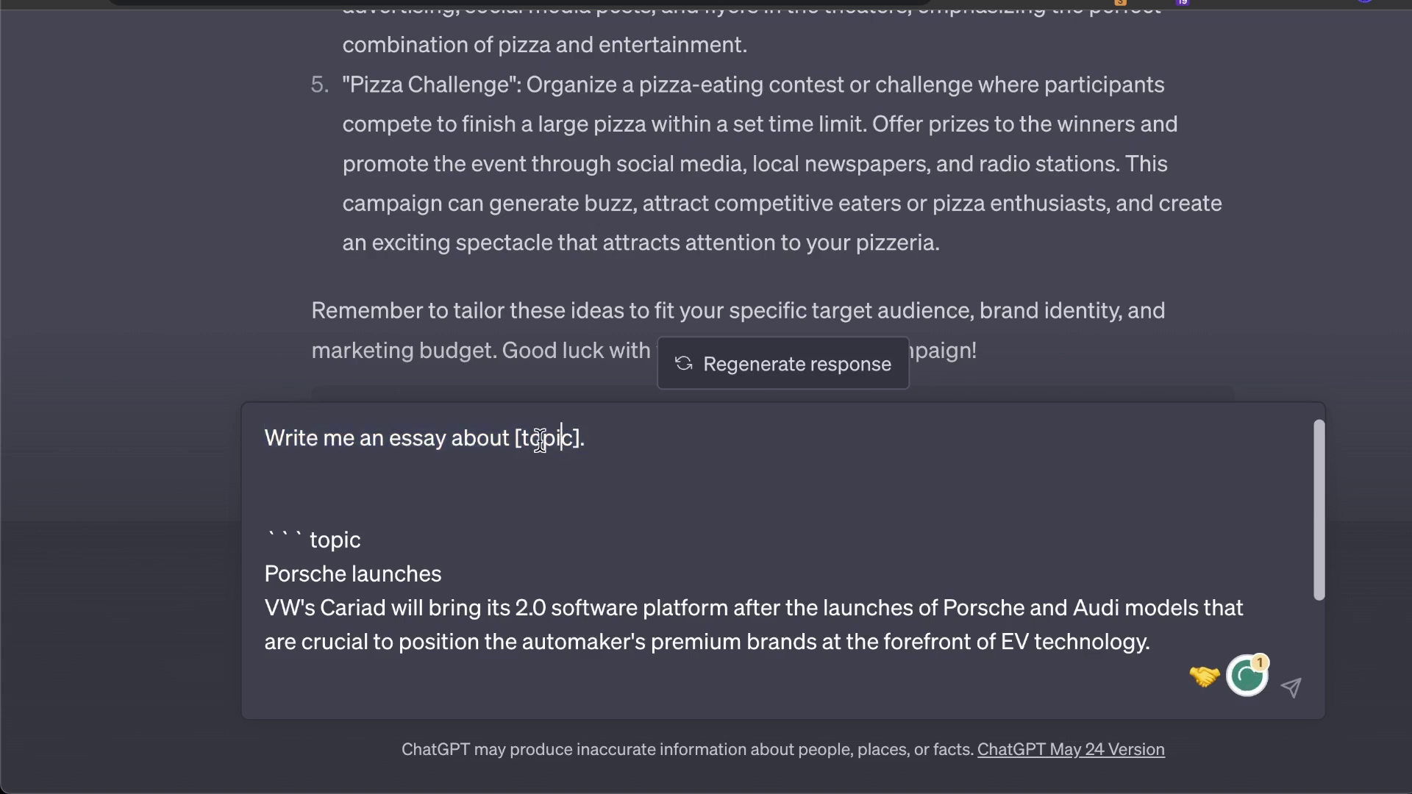
drag(329, 539, 664, 644)
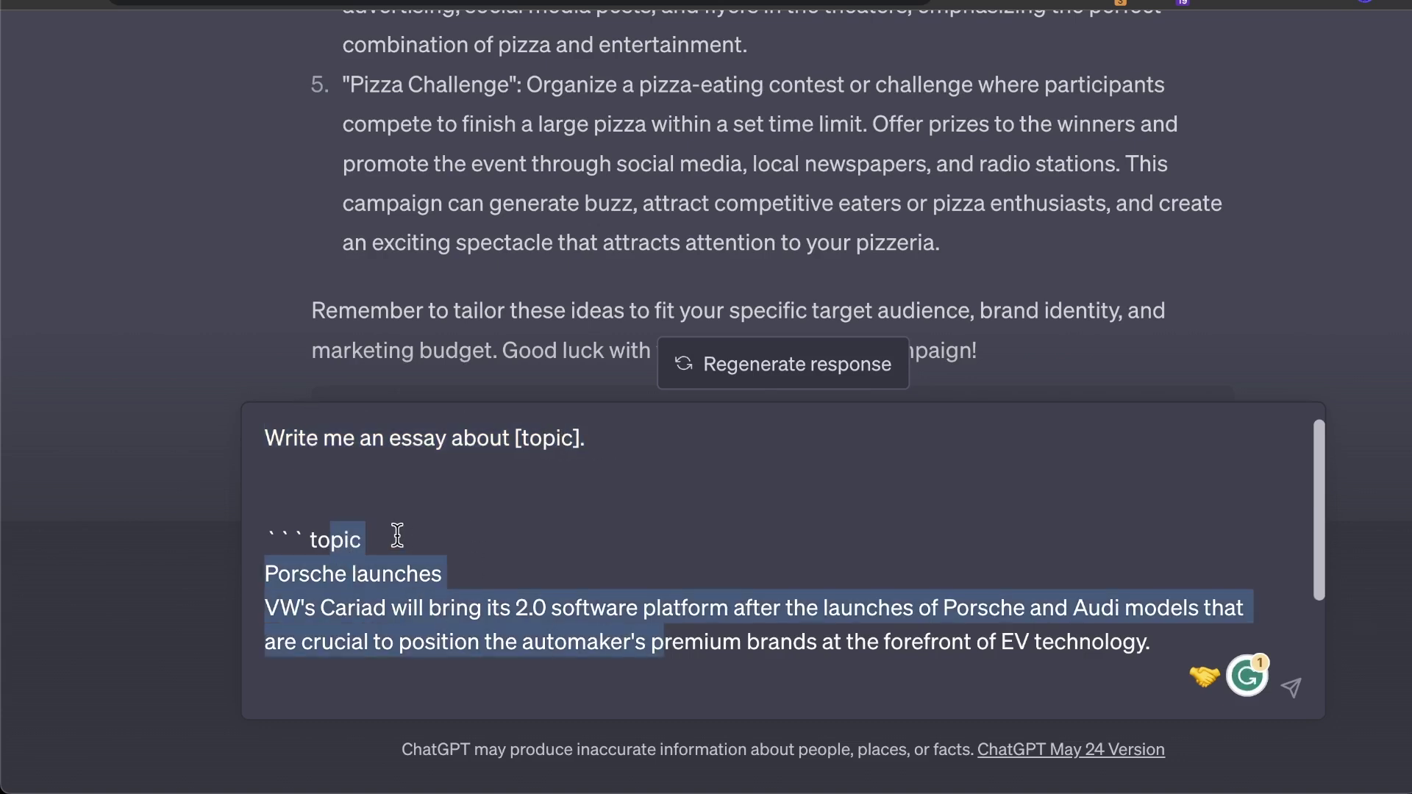
drag(309, 540, 263, 533)
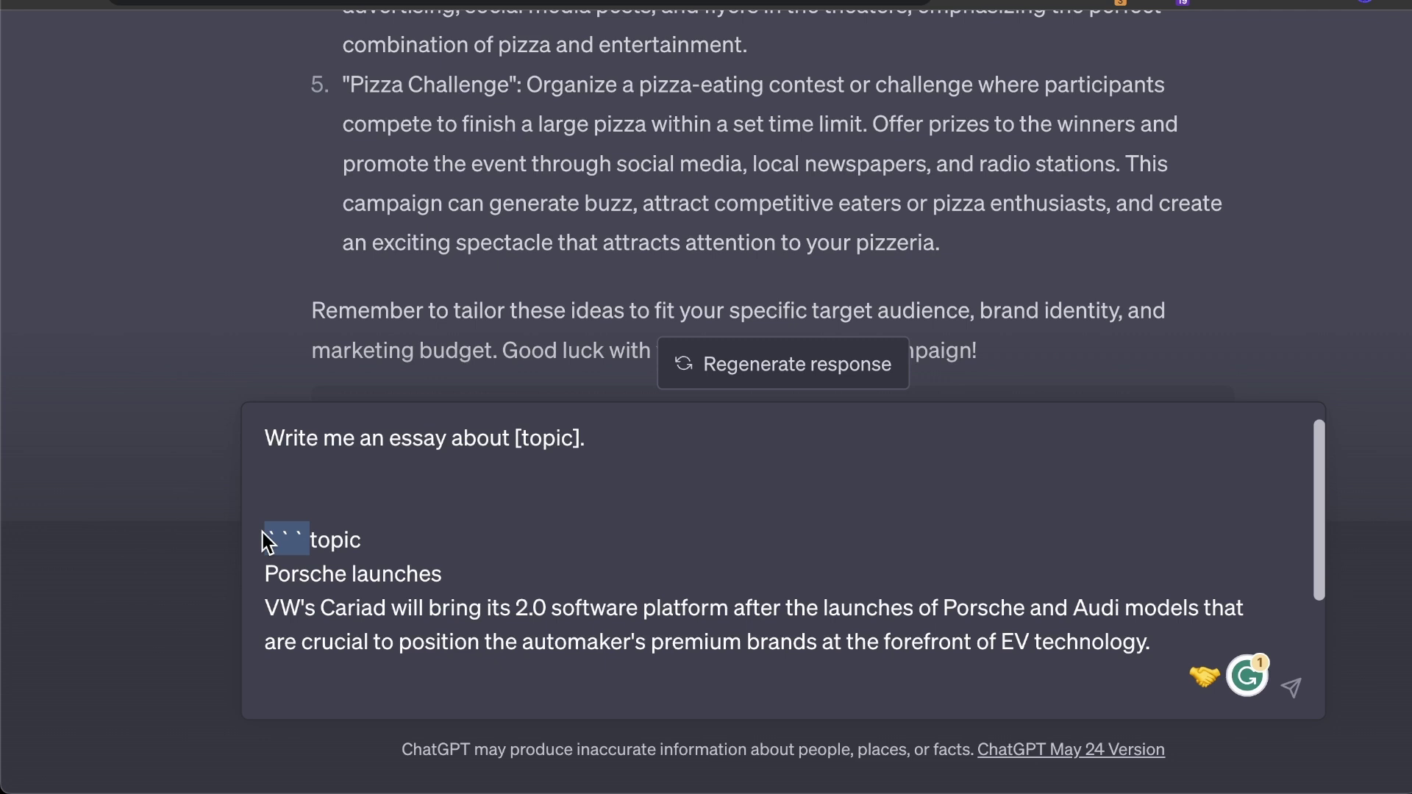
click(300, 536)
double_click(267, 538)
click(485, 543)
Add a "```style" block reading "neo from the matrix" several blank lines below the pasted article text.
click(1176, 644)
key(shift+Return)
key(shift+Return)
key(shift+Return)
key(shift+Return)
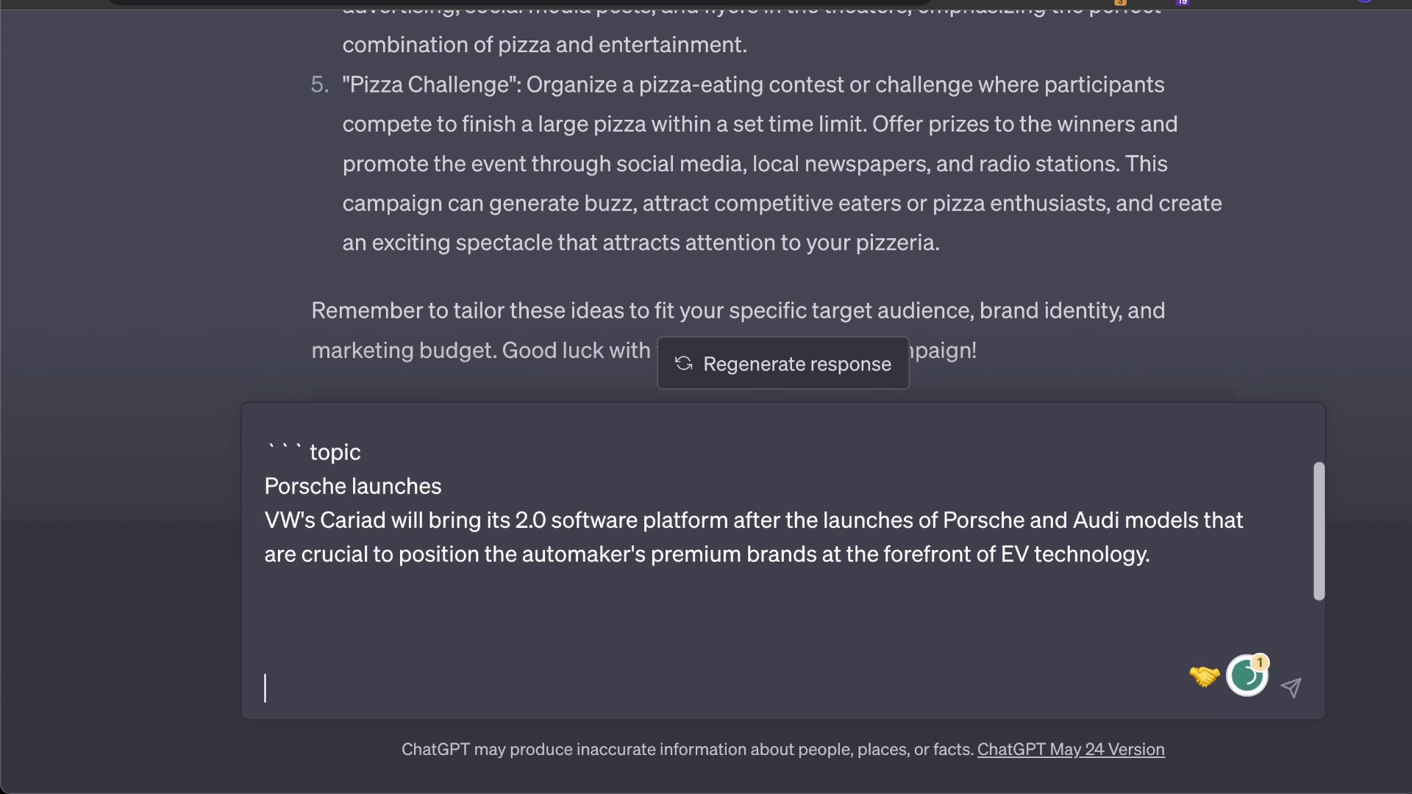
text(```stuyle)
key(BackSpace)
key(BackSpace)
key(BackSpace)
key(BackSpace)
text(le)
key(shift+Return)
key(BackSpace)
key(BackSpace)
key(BackSpace)
text(yl)
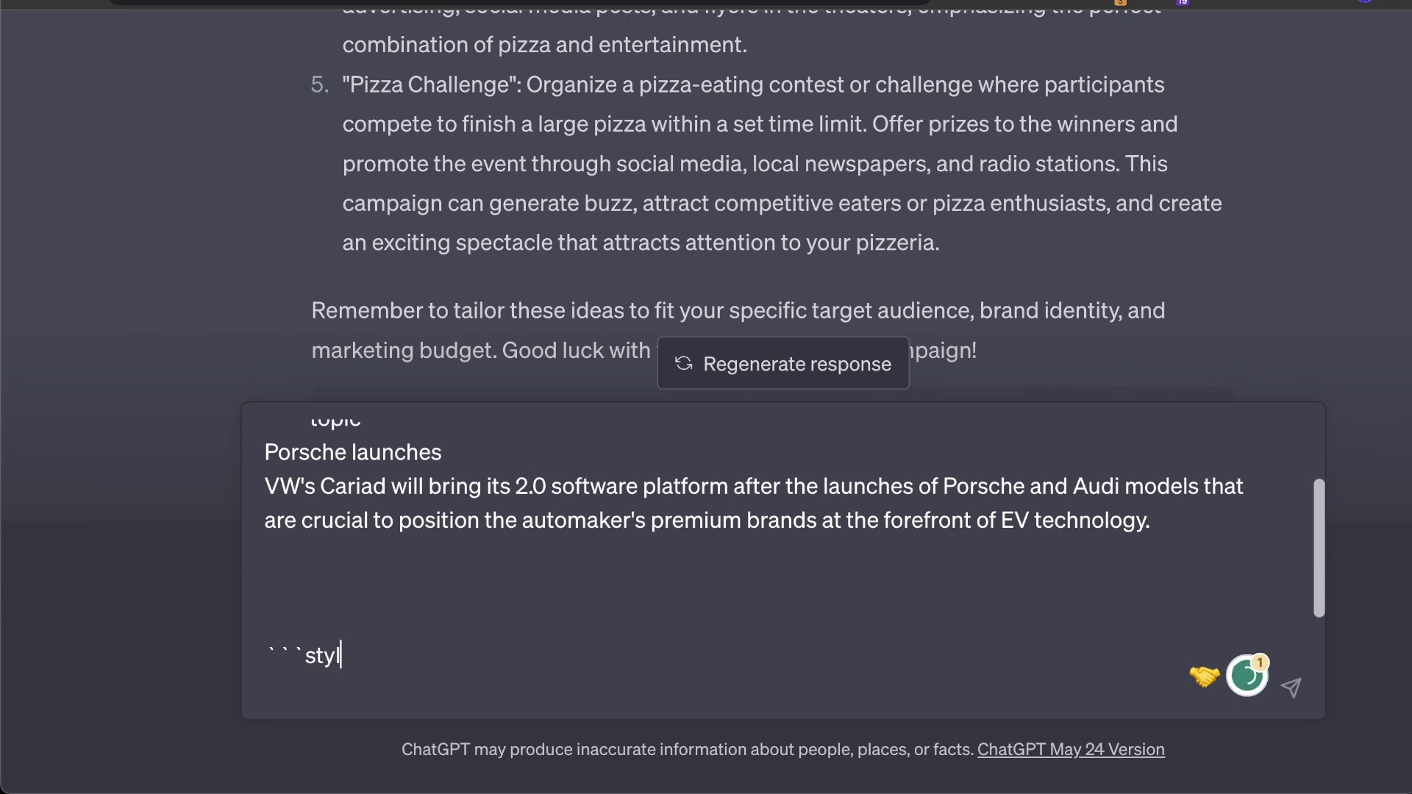
text(e)
key(shift+Return)
text(neo from the matrix)
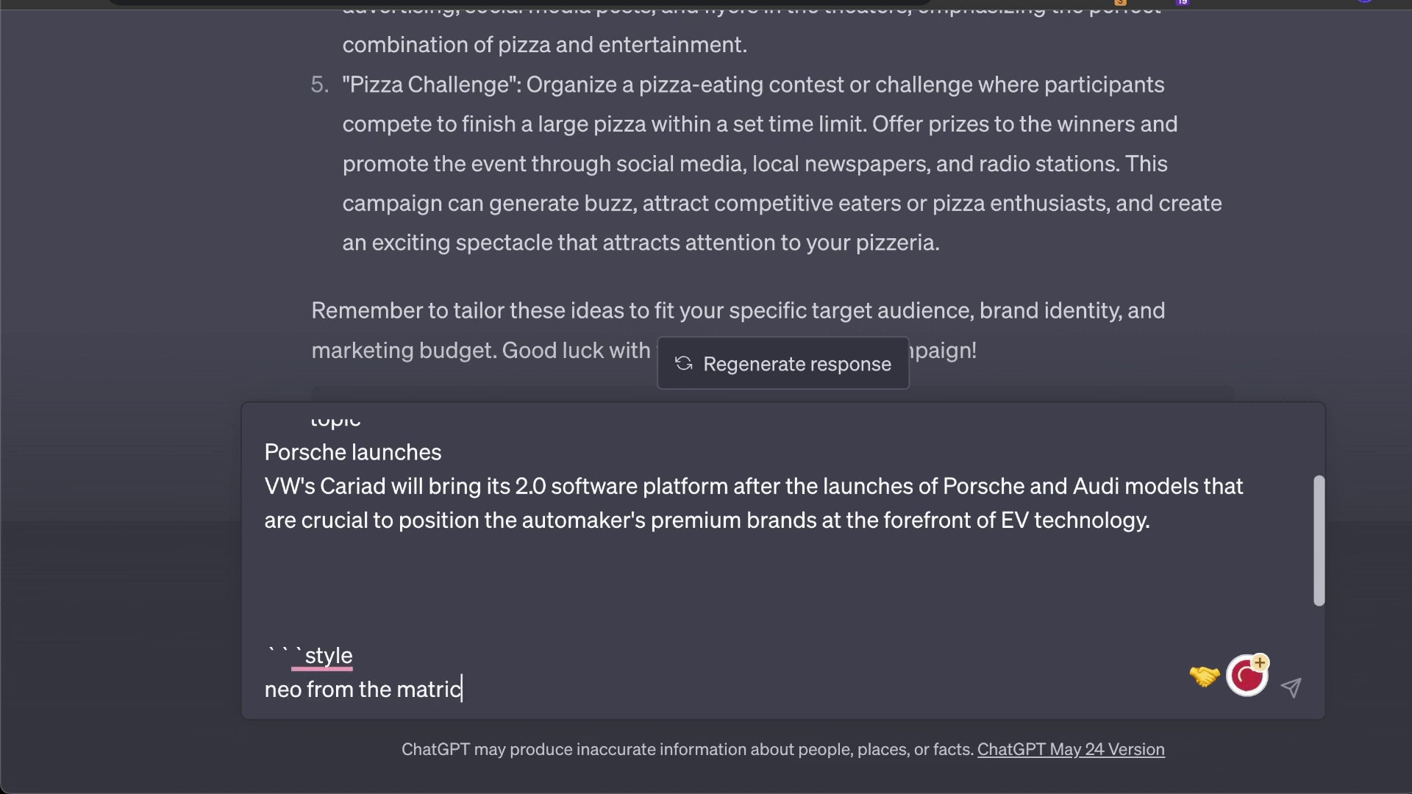
Extend the opening instruction to read "Write me an essay about [topic] in this [style].".
scroll(1045, 468, up, 3)
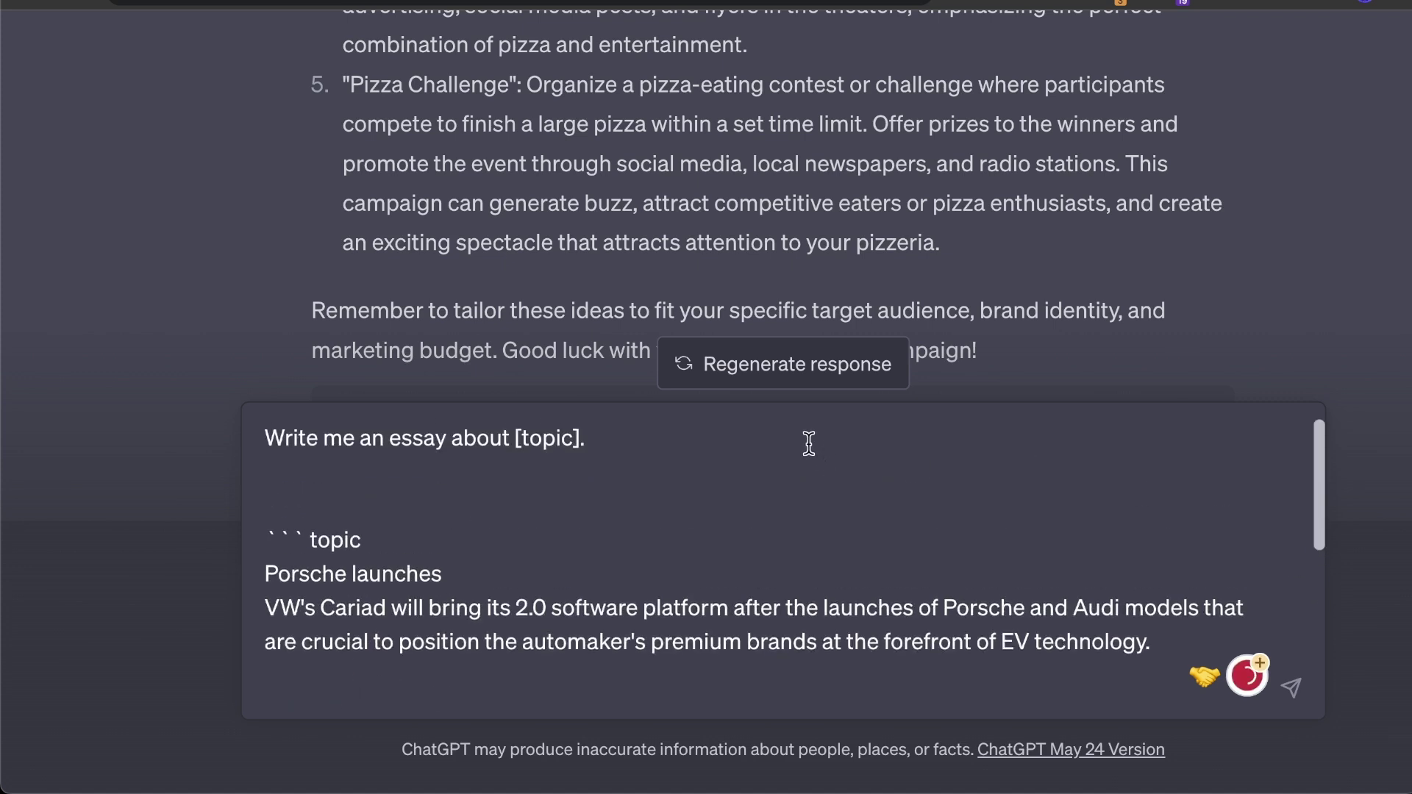
key(BackSpace)
text(in this [style)
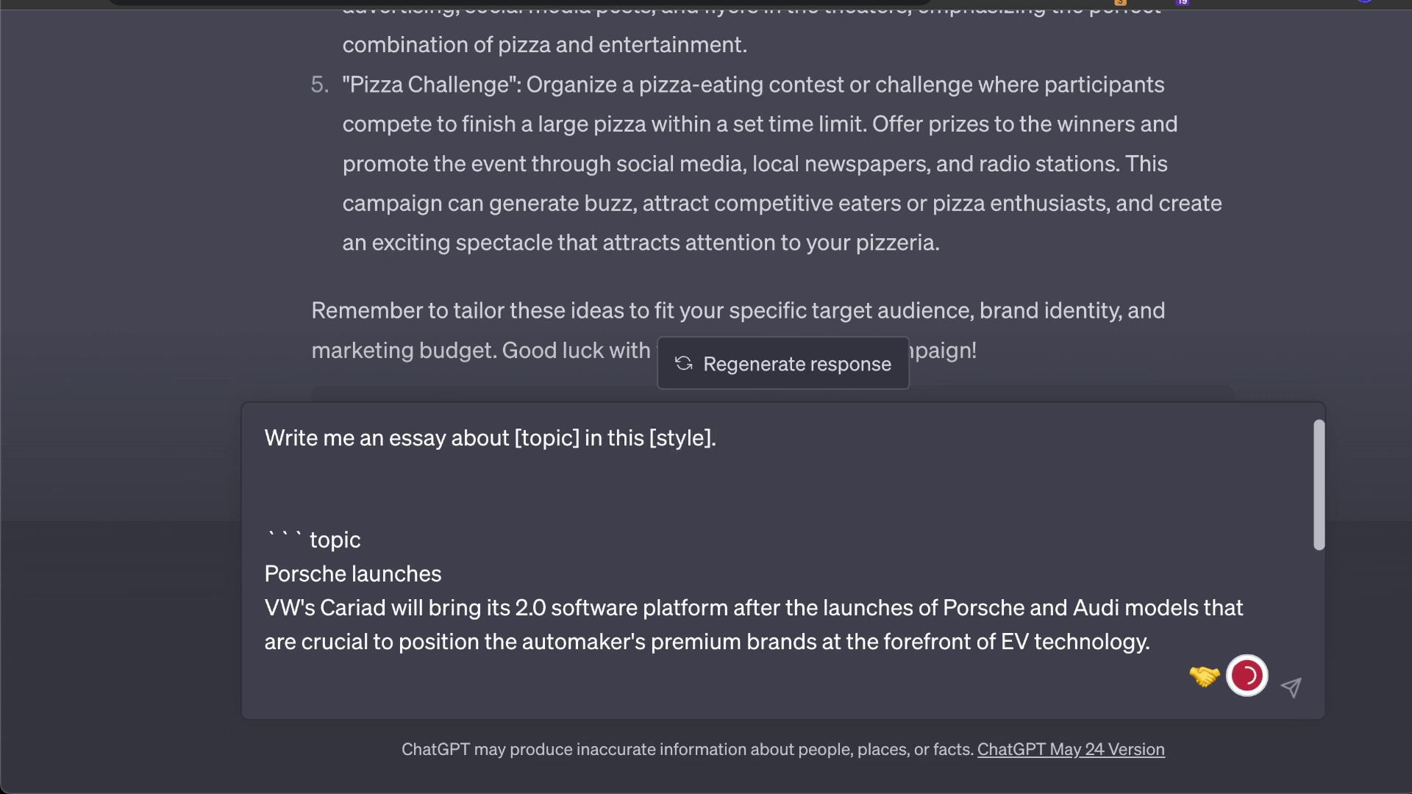
text(].)
Insert two more blank lines between the article text and the style block.
scroll(577, 586, down, 3)
scroll(455, 620, up, 3)
scroll(388, 646, down, 3)
click(348, 545)
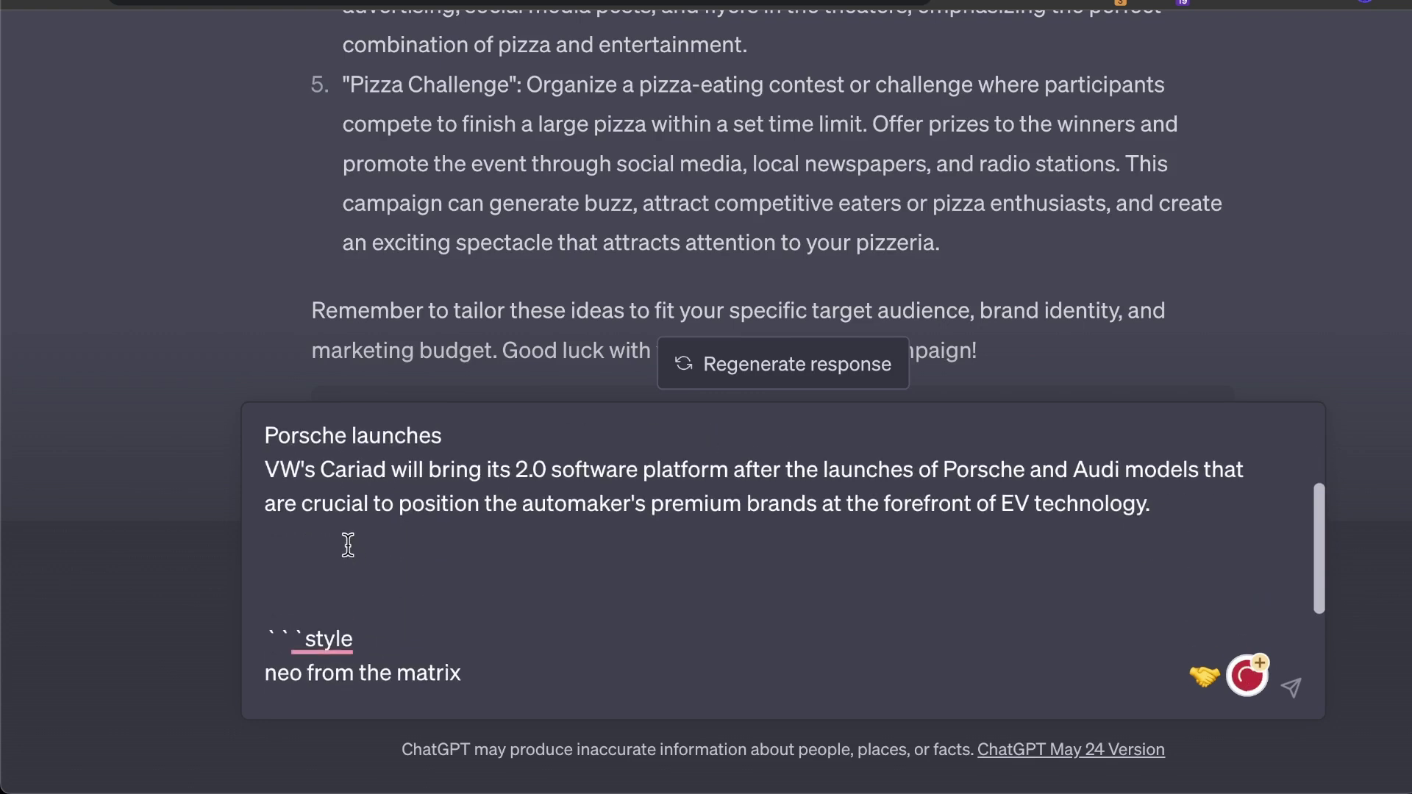
key(shift+Return)
key(shift+Return)
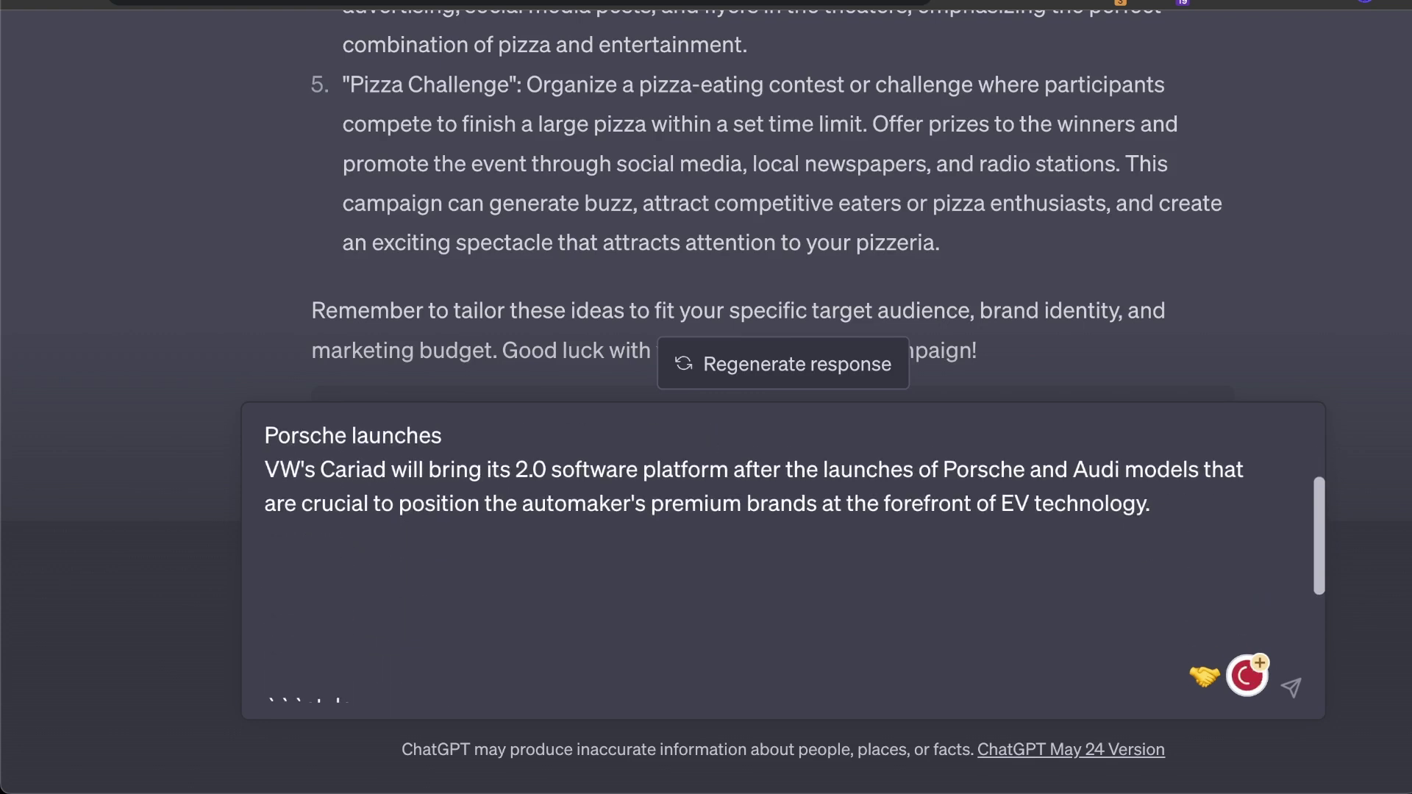
Review the whole draft, comparing the placeholders in the instruction with the topic and style blocks, and place the cursor below the style text.
scroll(363, 542, down, 3)
scroll(388, 559, up, 5)
scroll(423, 548, down, 2)
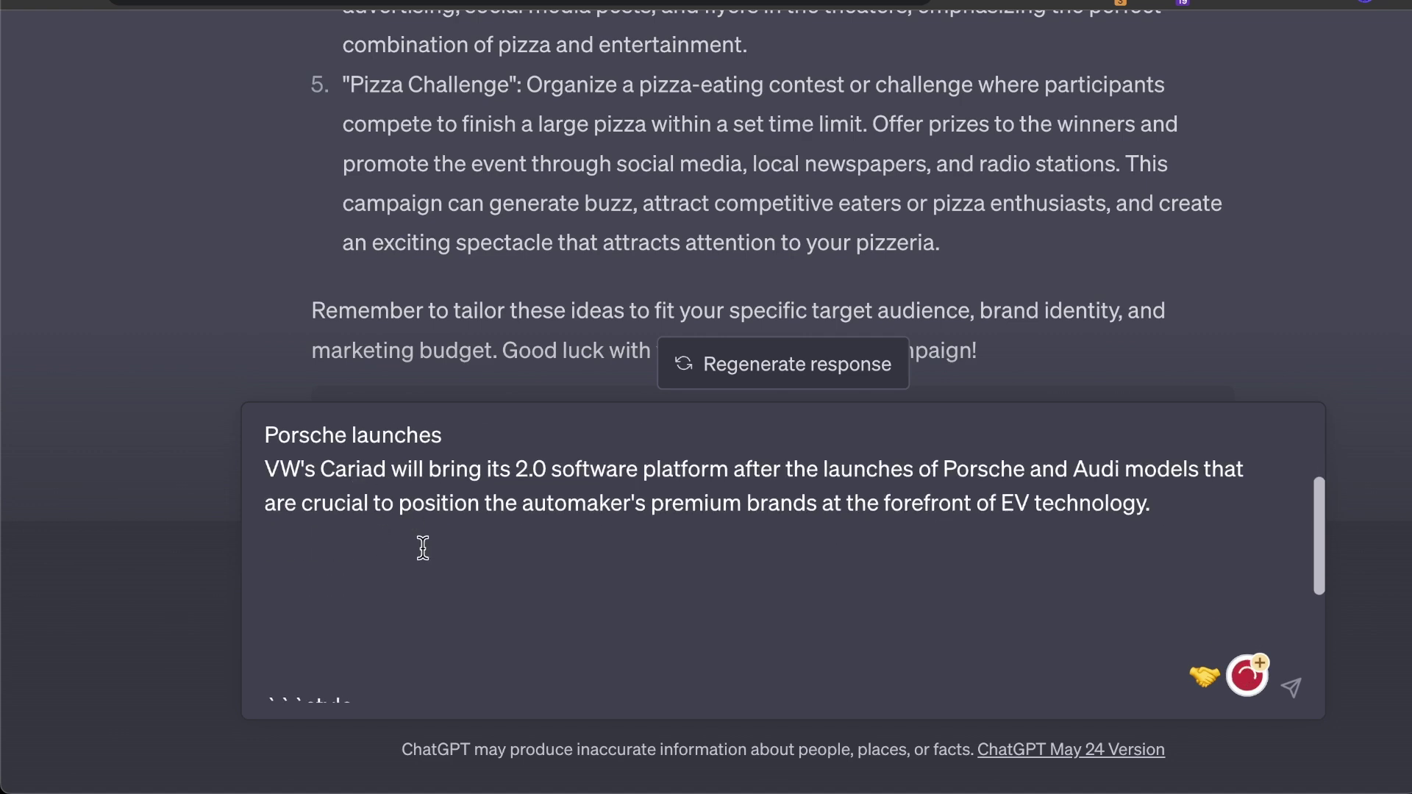
scroll(423, 548, up, 3)
drag(517, 434, 582, 435)
scroll(637, 568, down, 4)
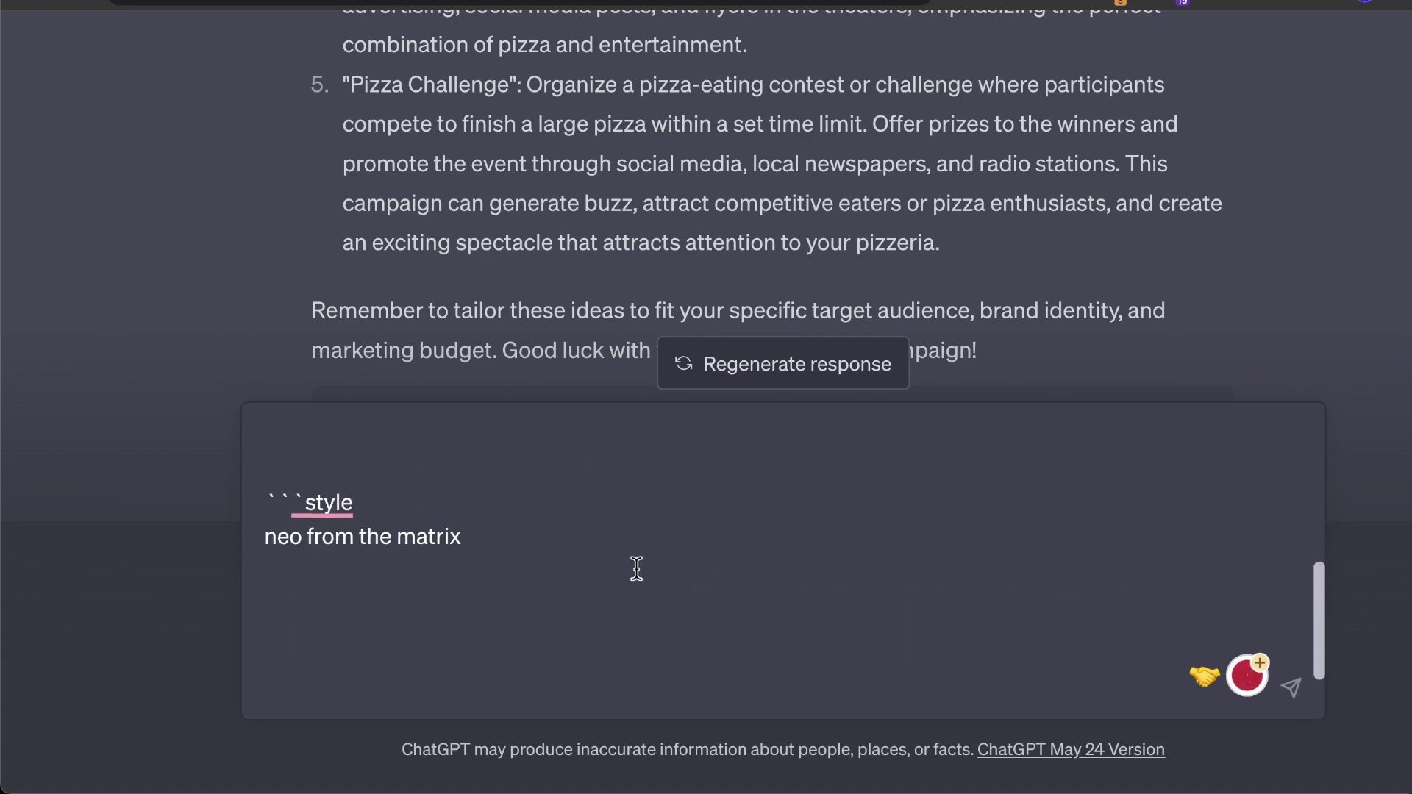
scroll(636, 568, up, 4)
scroll(599, 605, down, 4)
click(548, 671)
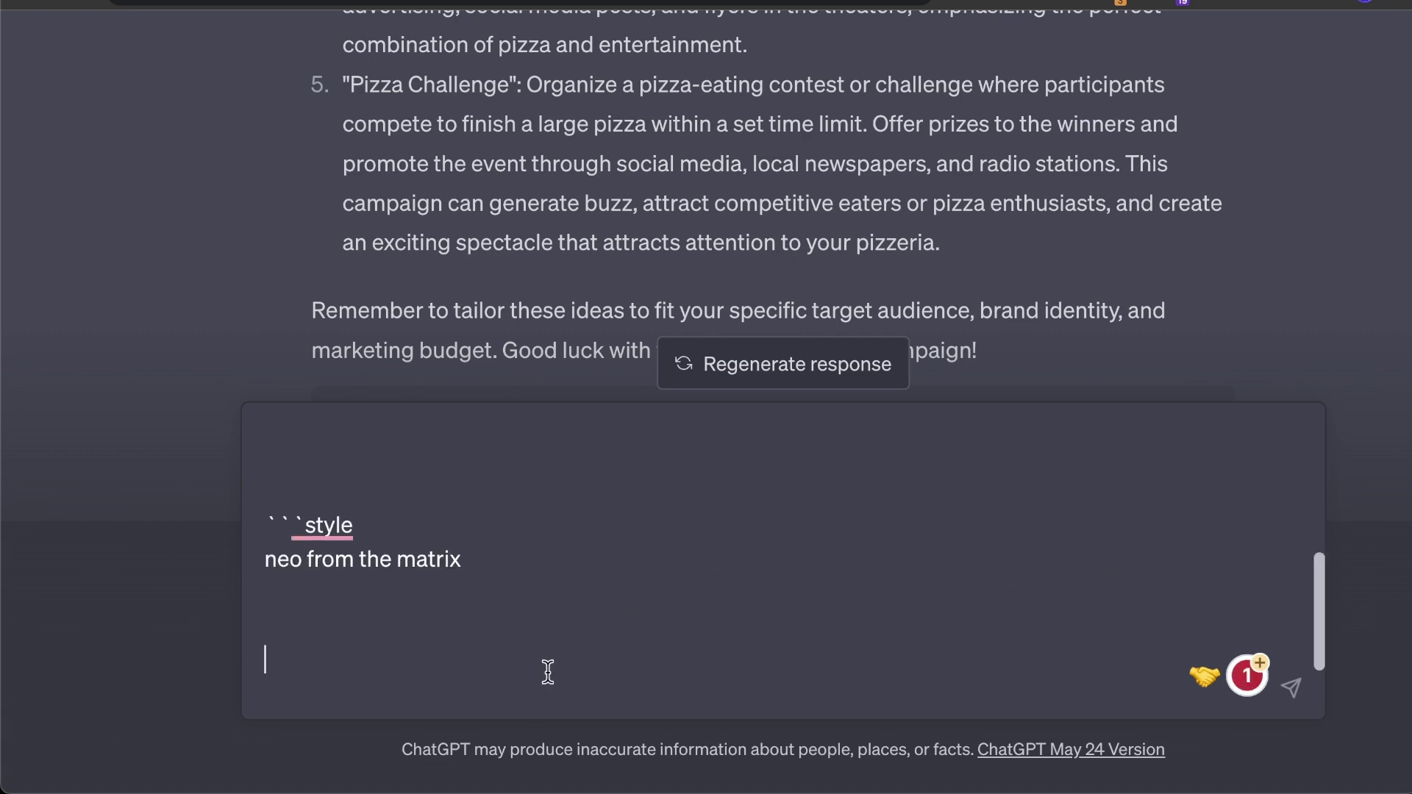
Remove the trailing blank lines so the draft ends at "neo from the matrix", and send the essay prompt.
key(BackSpace)
key(BackSpace)
key(BackSpace)
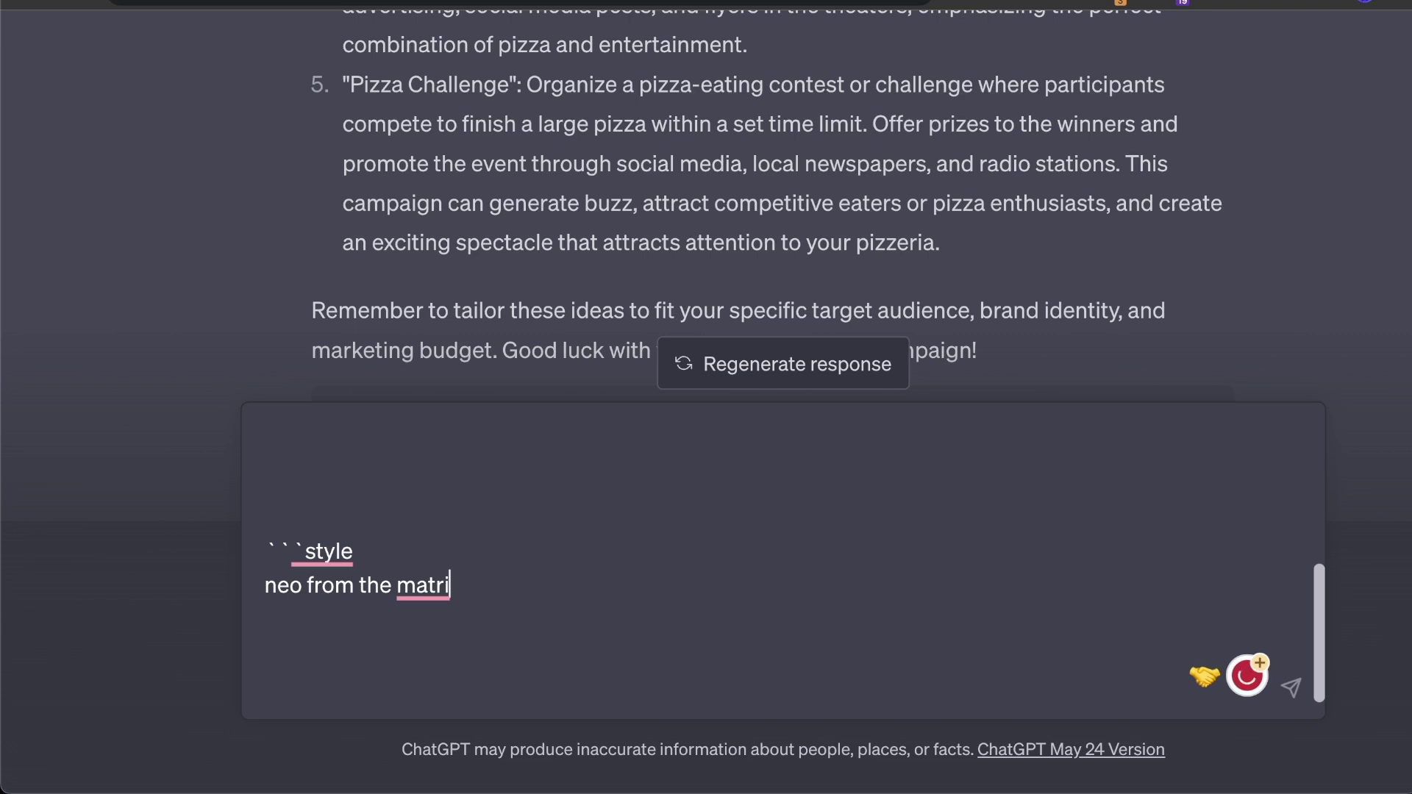
text(x)
click(1292, 690)
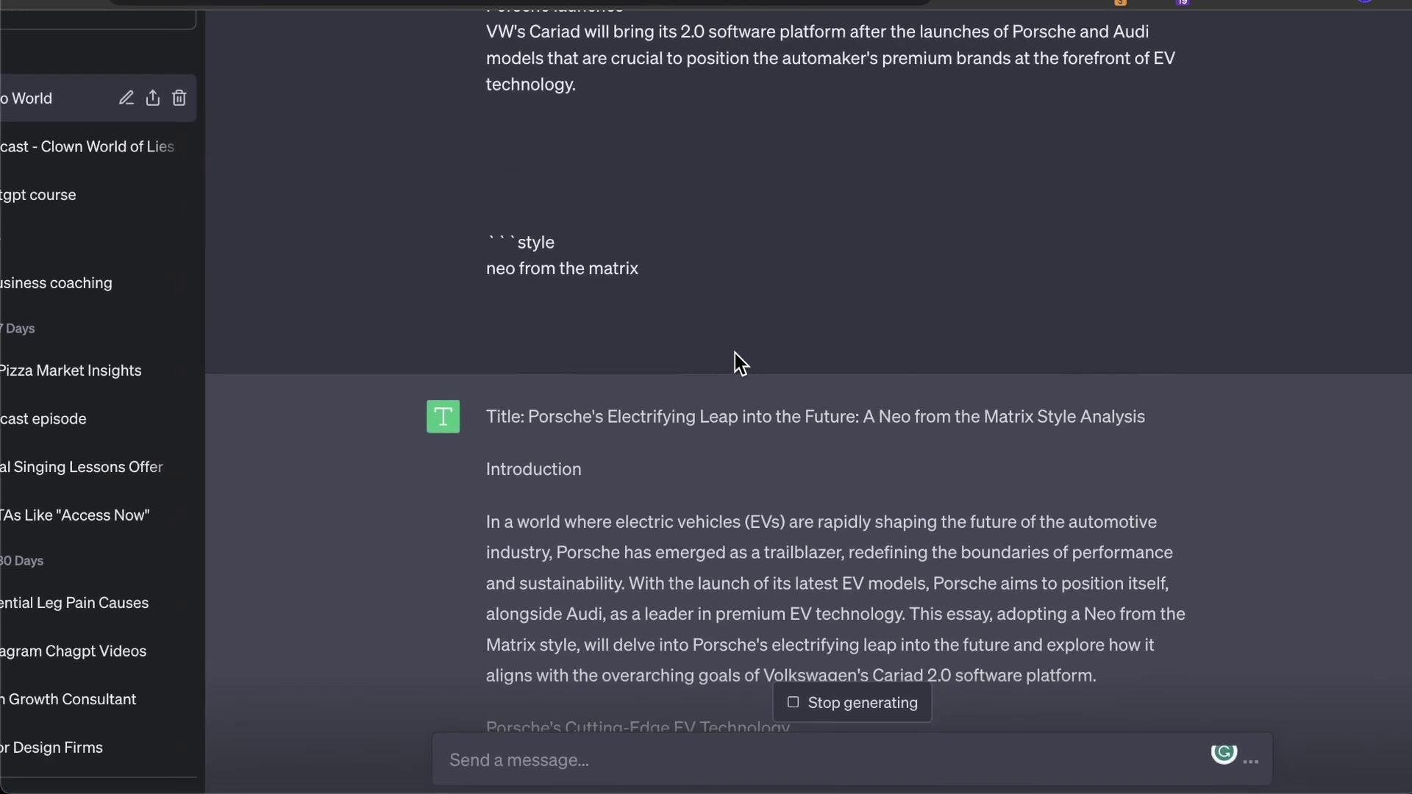
Read through the generated essay from its title to the conclusion, highlighting passages that reflect the Porsche topic and Neo style.
scroll(735, 357, up, 3)
scroll(585, 447, down, 4)
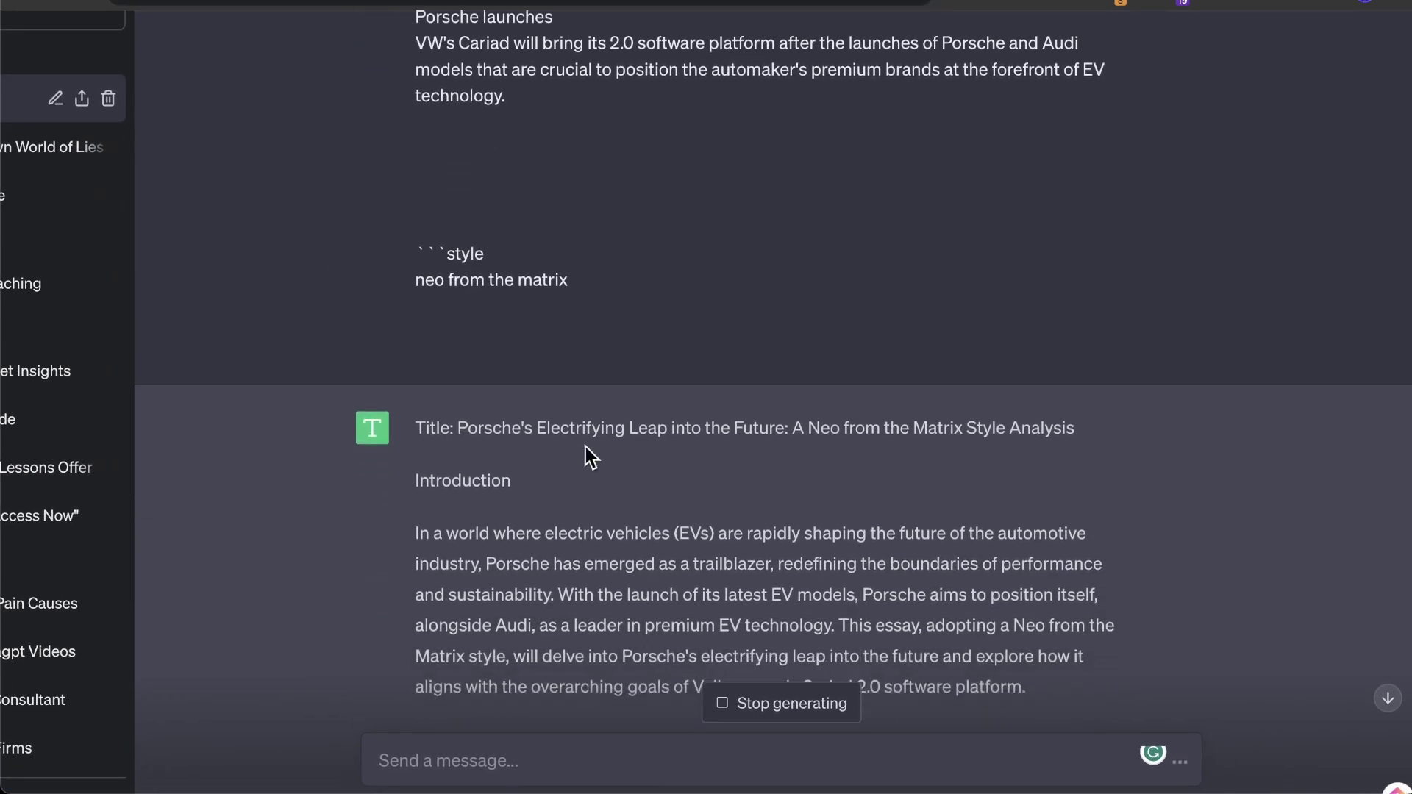
scroll(574, 375, down, 1)
drag(492, 278, 792, 277)
scroll(702, 332, down, 3)
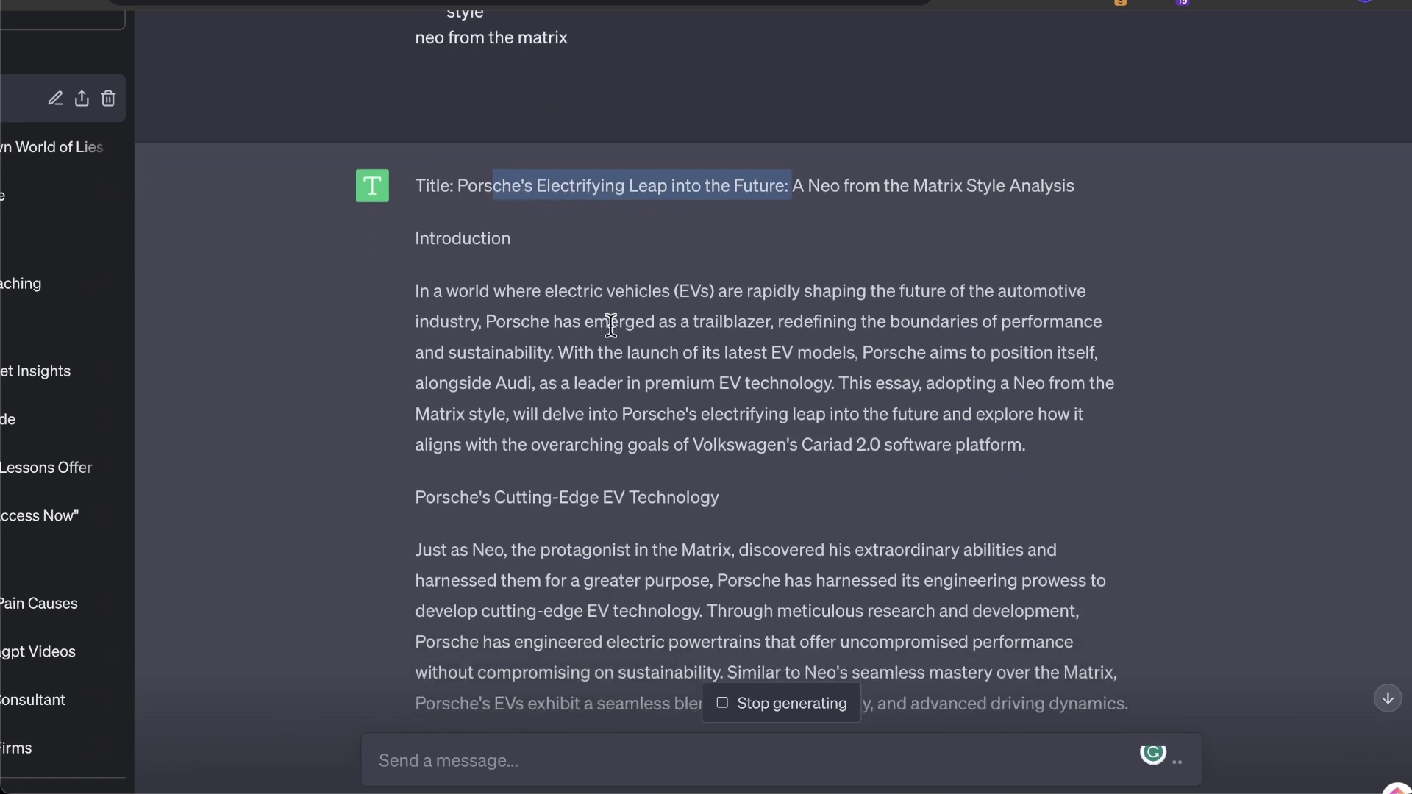
scroll(409, 422, down, 1)
drag(414, 400, 662, 457)
scroll(632, 454, down, 2)
drag(415, 442, 571, 456)
scroll(574, 466, down, 3)
scroll(573, 466, down, 1)
drag(451, 310, 584, 542)
scroll(592, 372, down, 5)
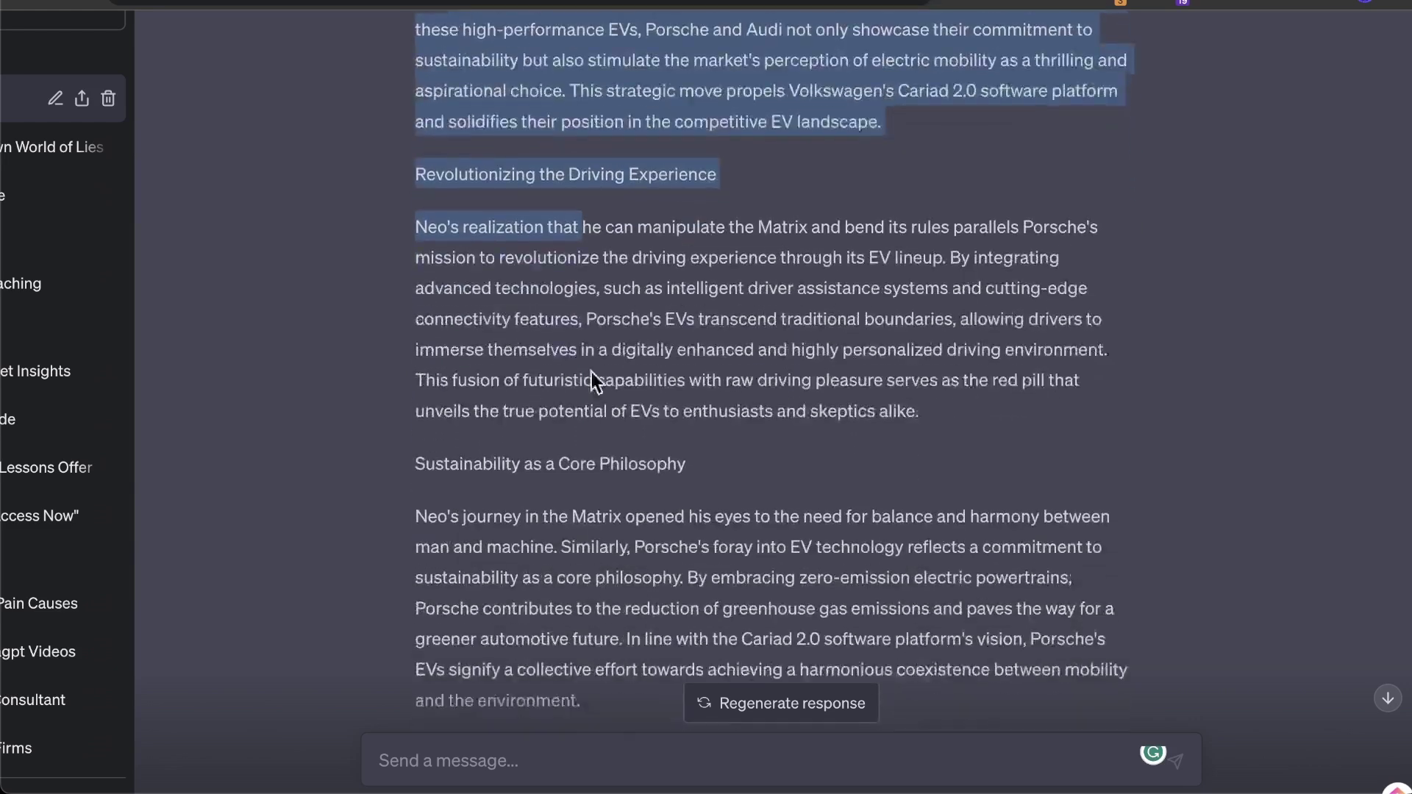
click(584, 279)
scroll(507, 372, down, 4)
drag(584, 279, 617, 387)
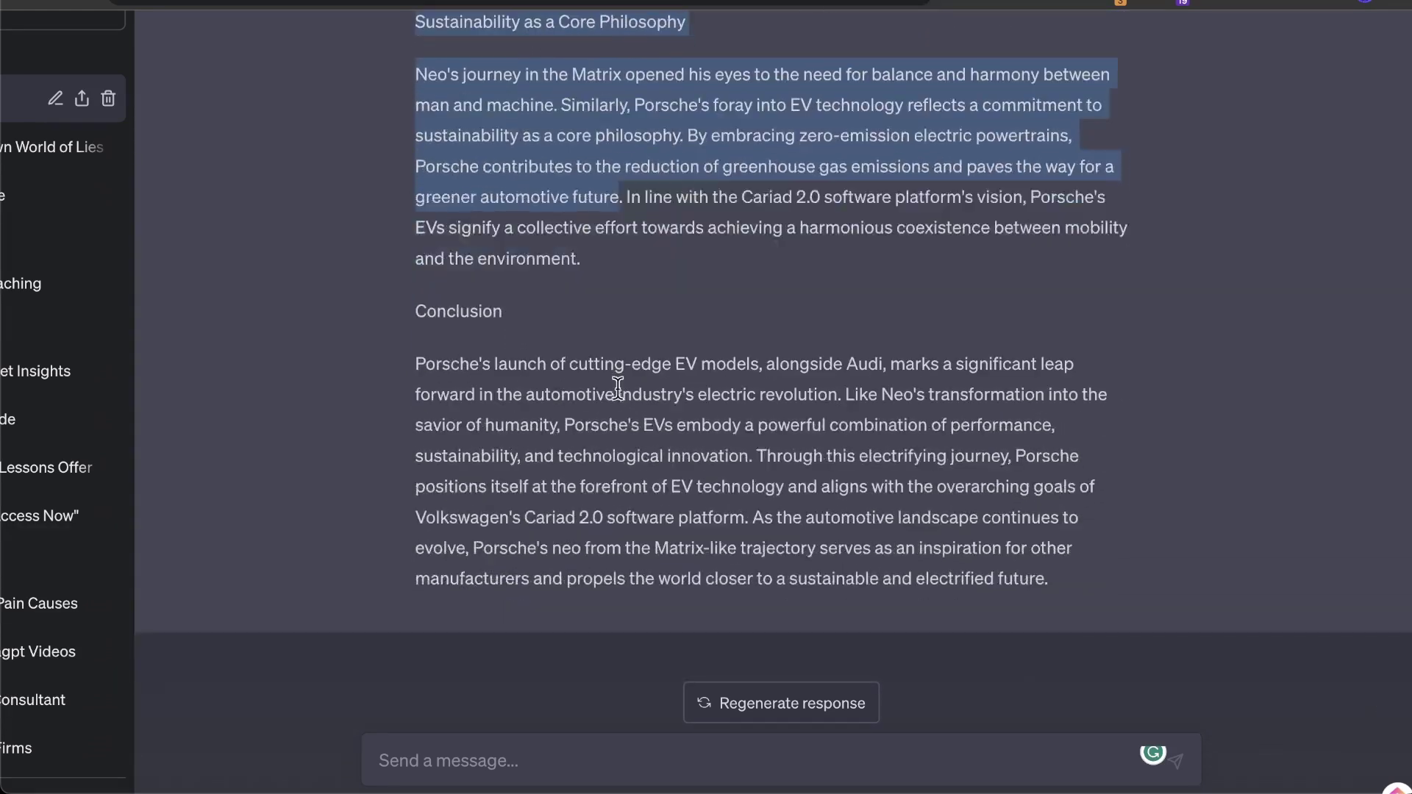
scroll(580, 499, down, 1)
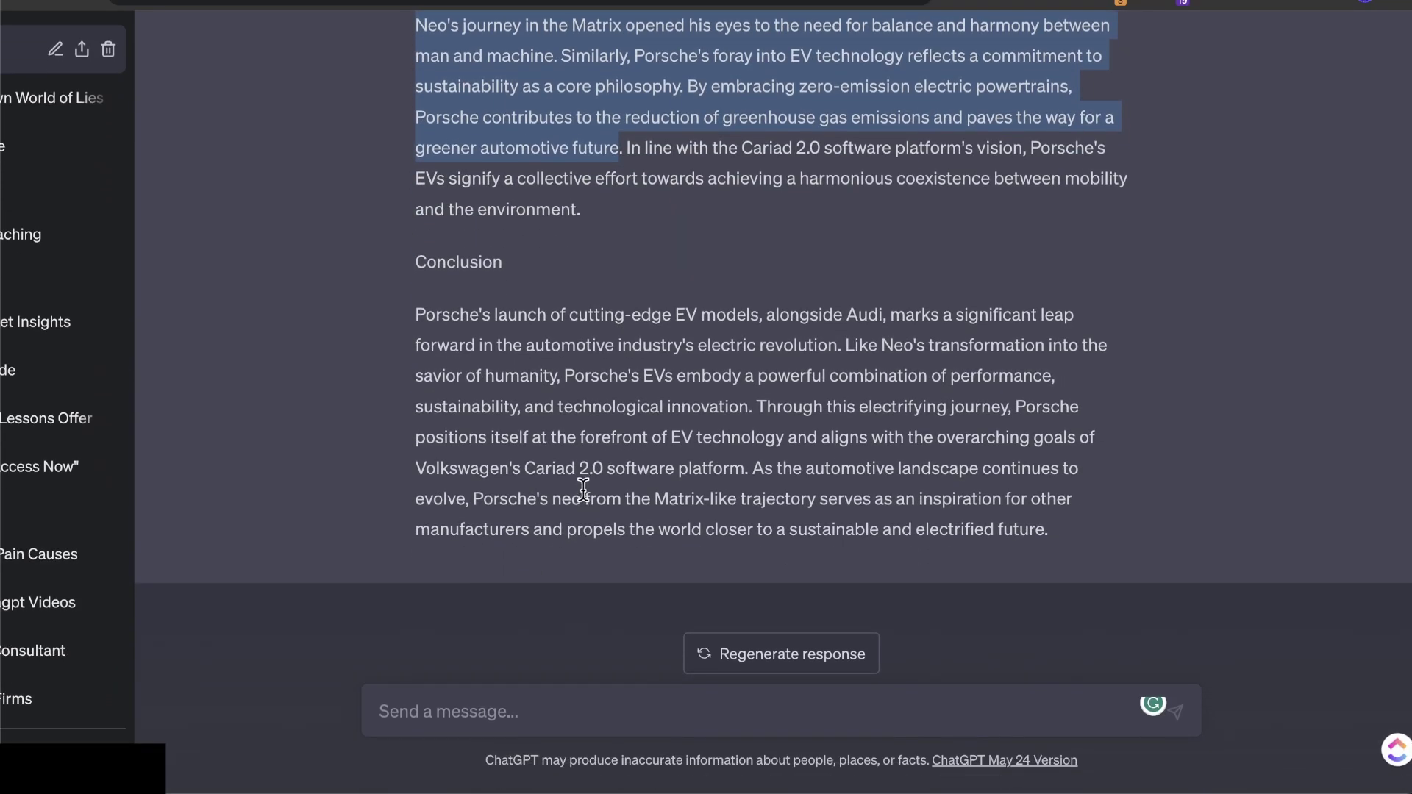
drag(472, 89, 671, 398)
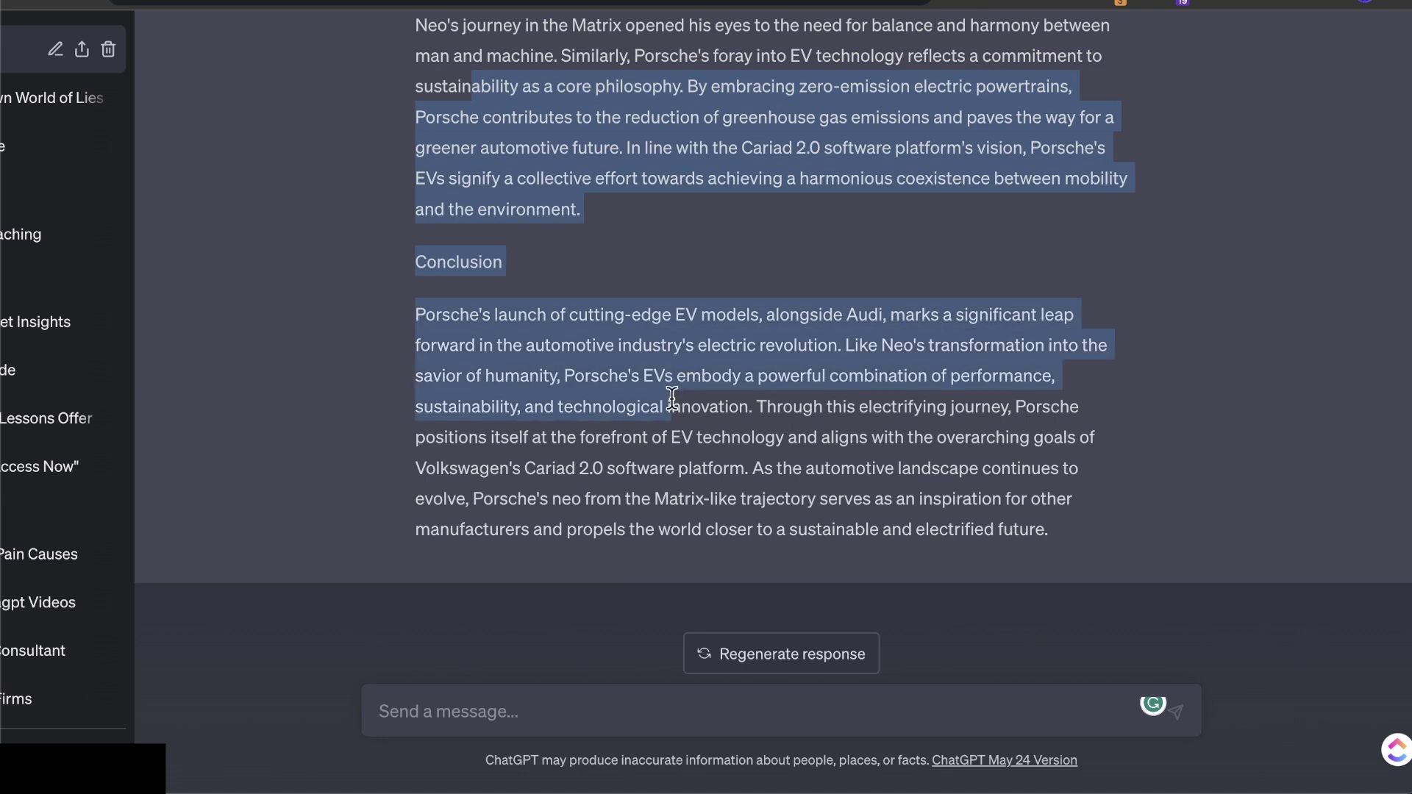
Send the follow-up message "Make shorter" and read through the condensed essay.
click(581, 709)
text(Makr)
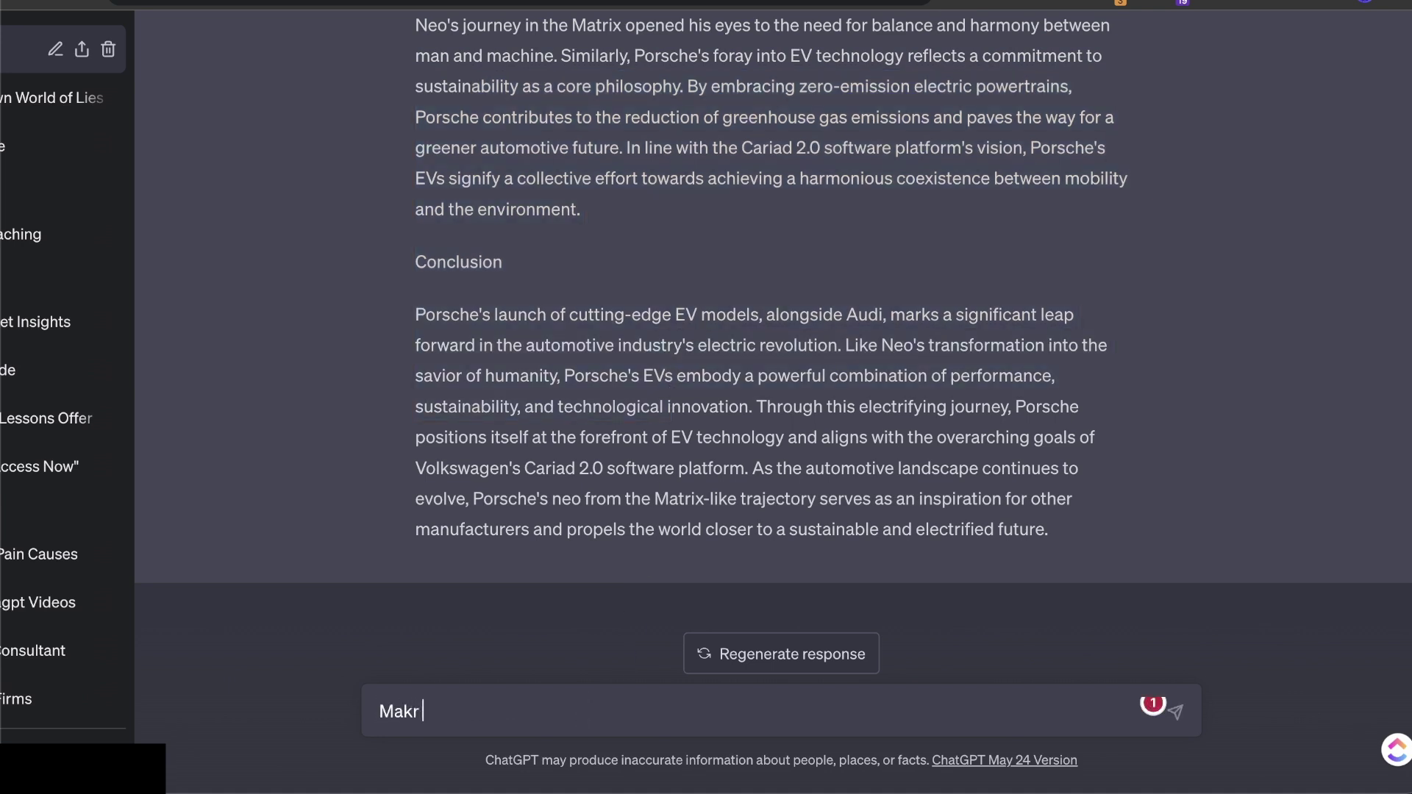
key(BackSpace)
text(e shorter)
key(Return)
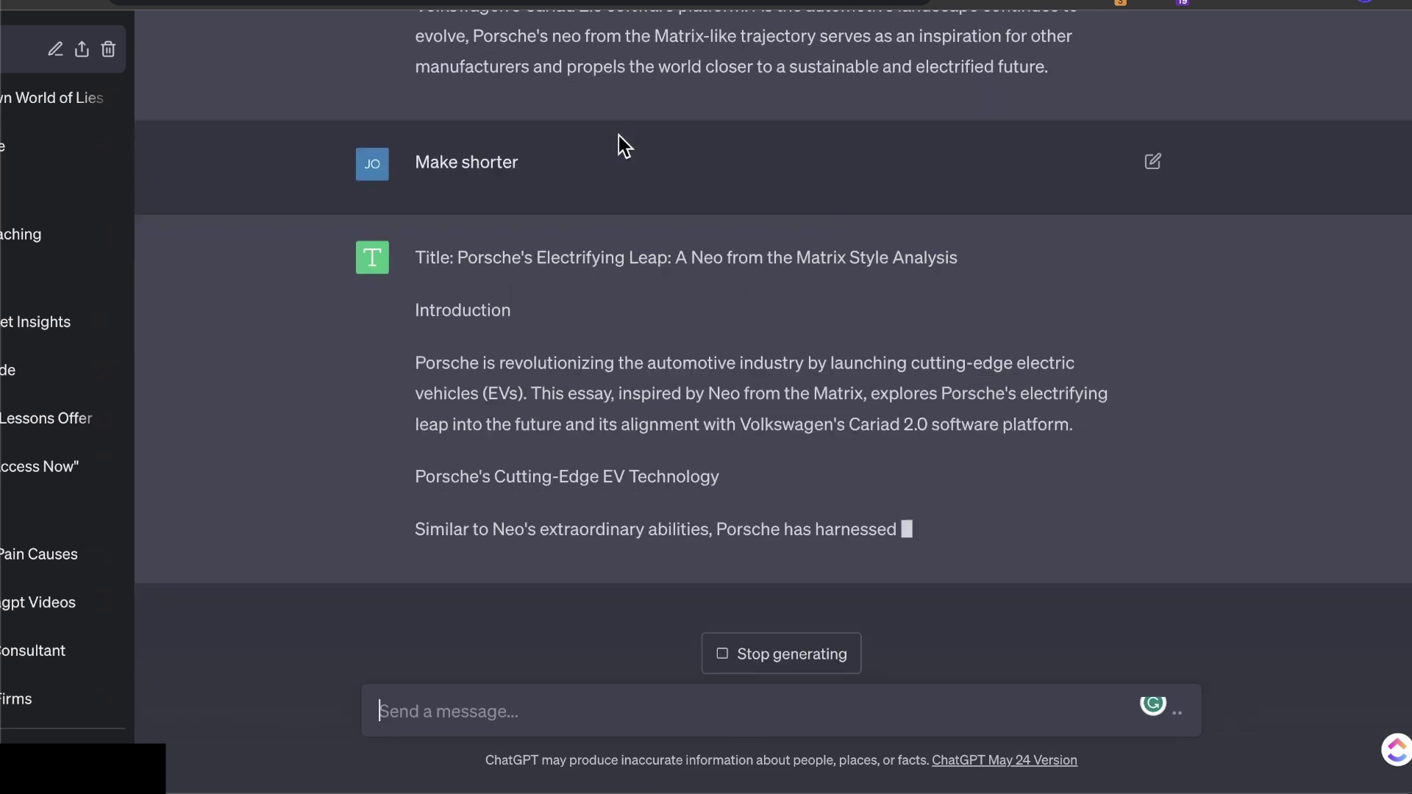
scroll(560, 184, up, 2)
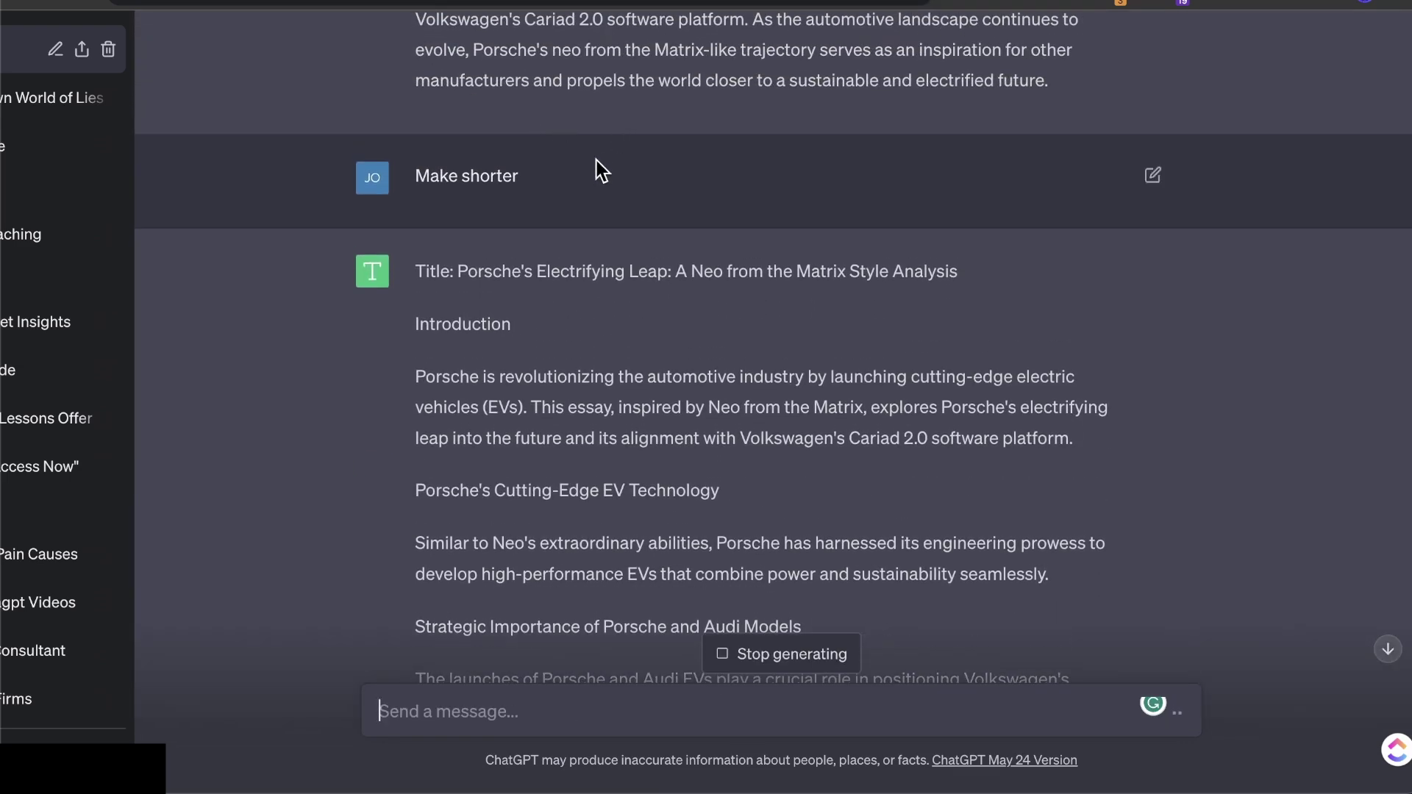
scroll(434, 286, down, 3)
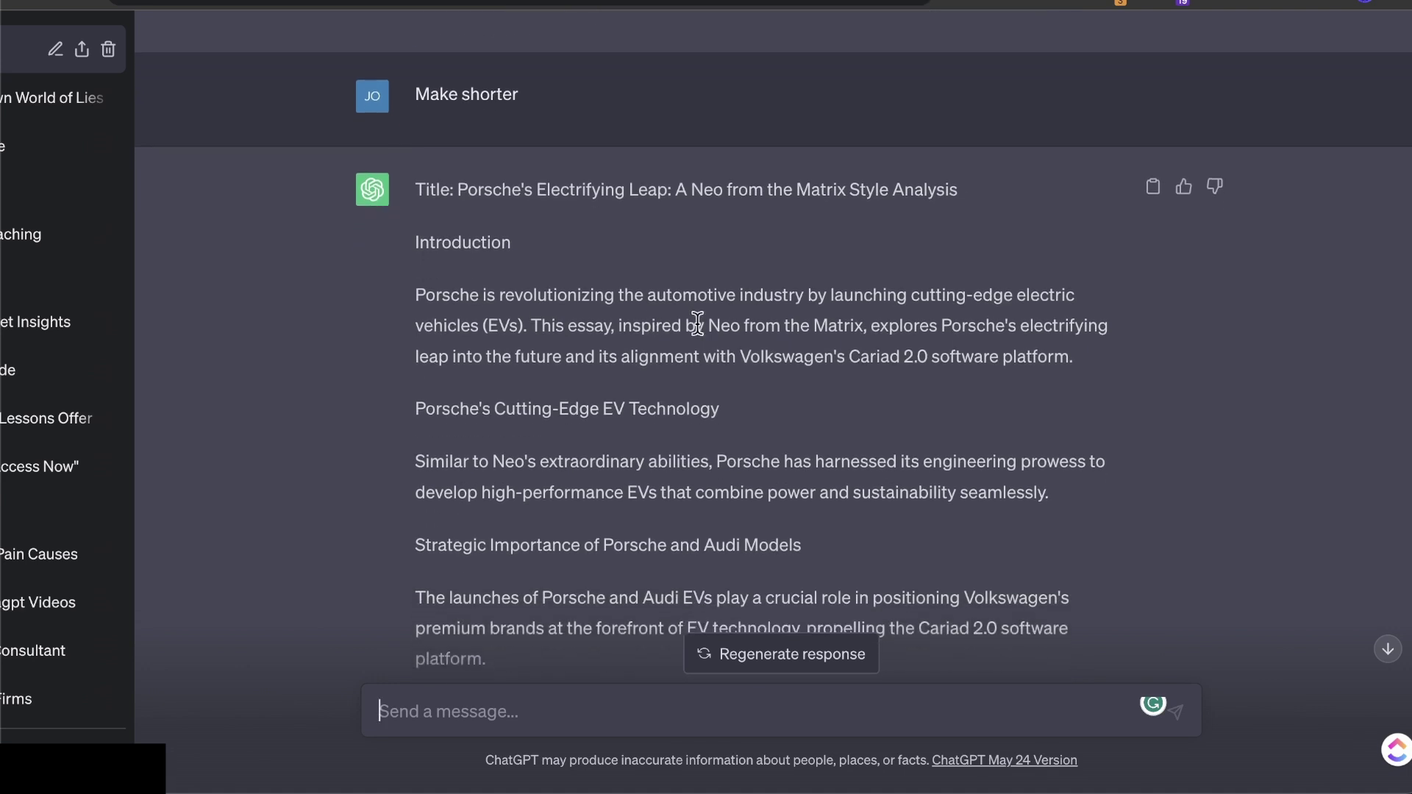
scroll(700, 323, down, 3)
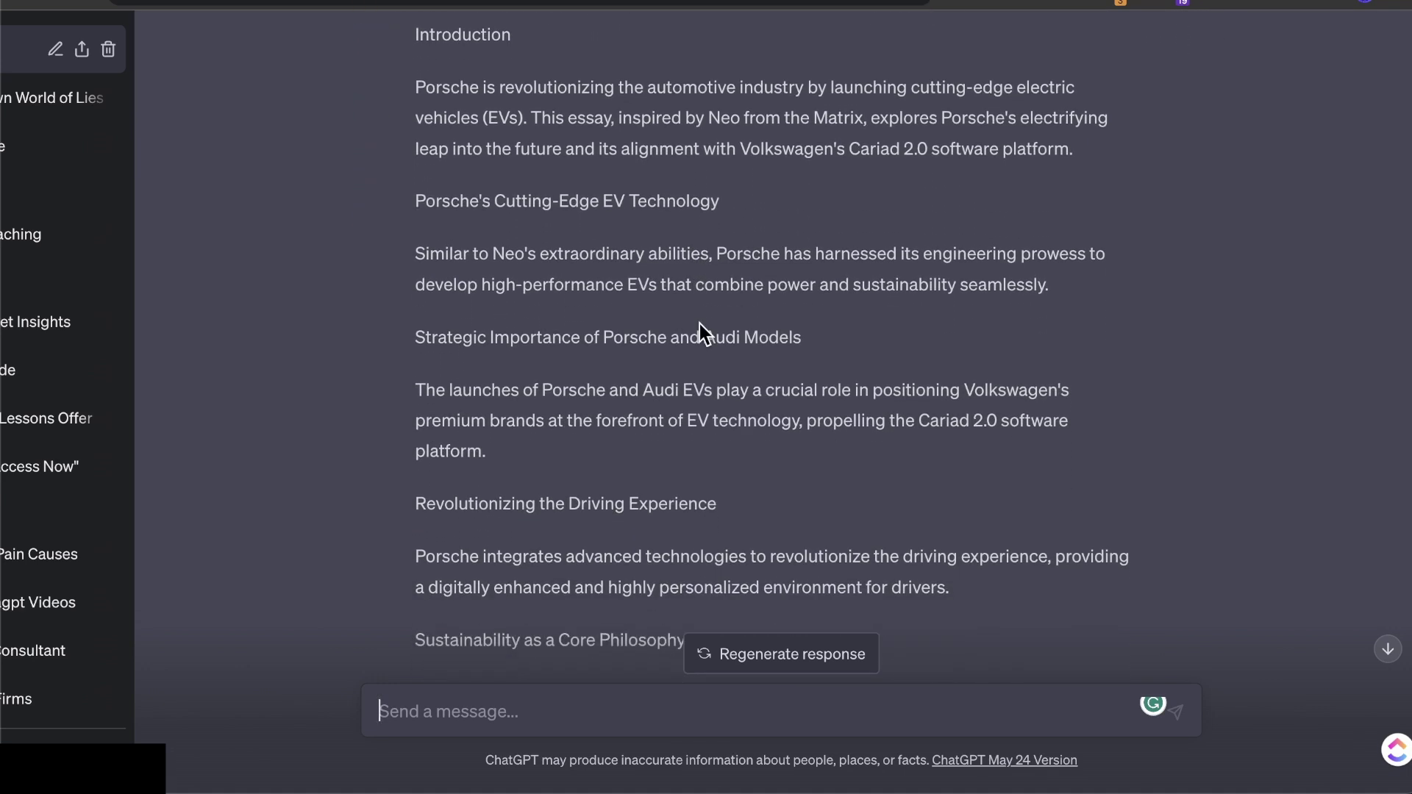
scroll(700, 324, down, 4)
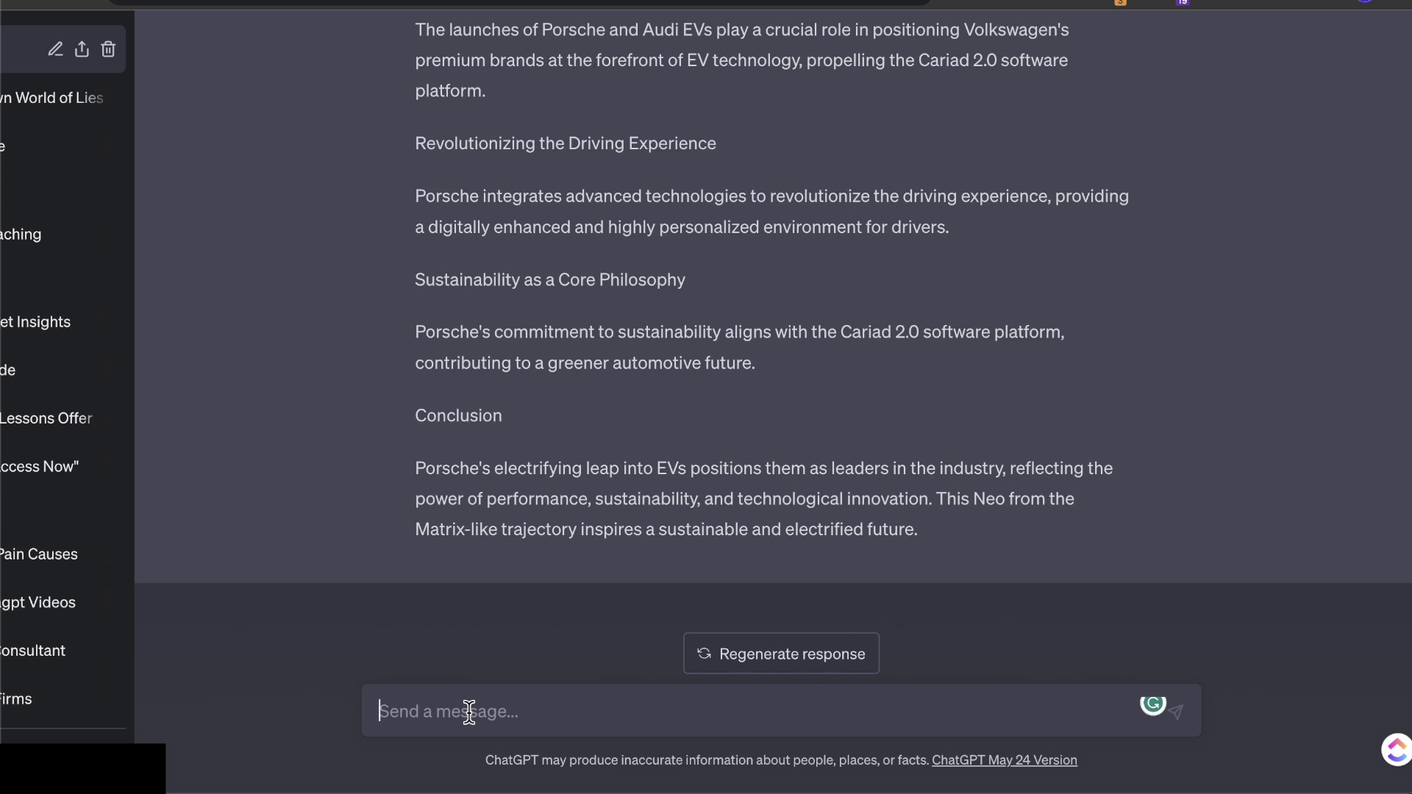
Send the message "create a email with 3 key highlights in bullet points".
text(create a email with the)
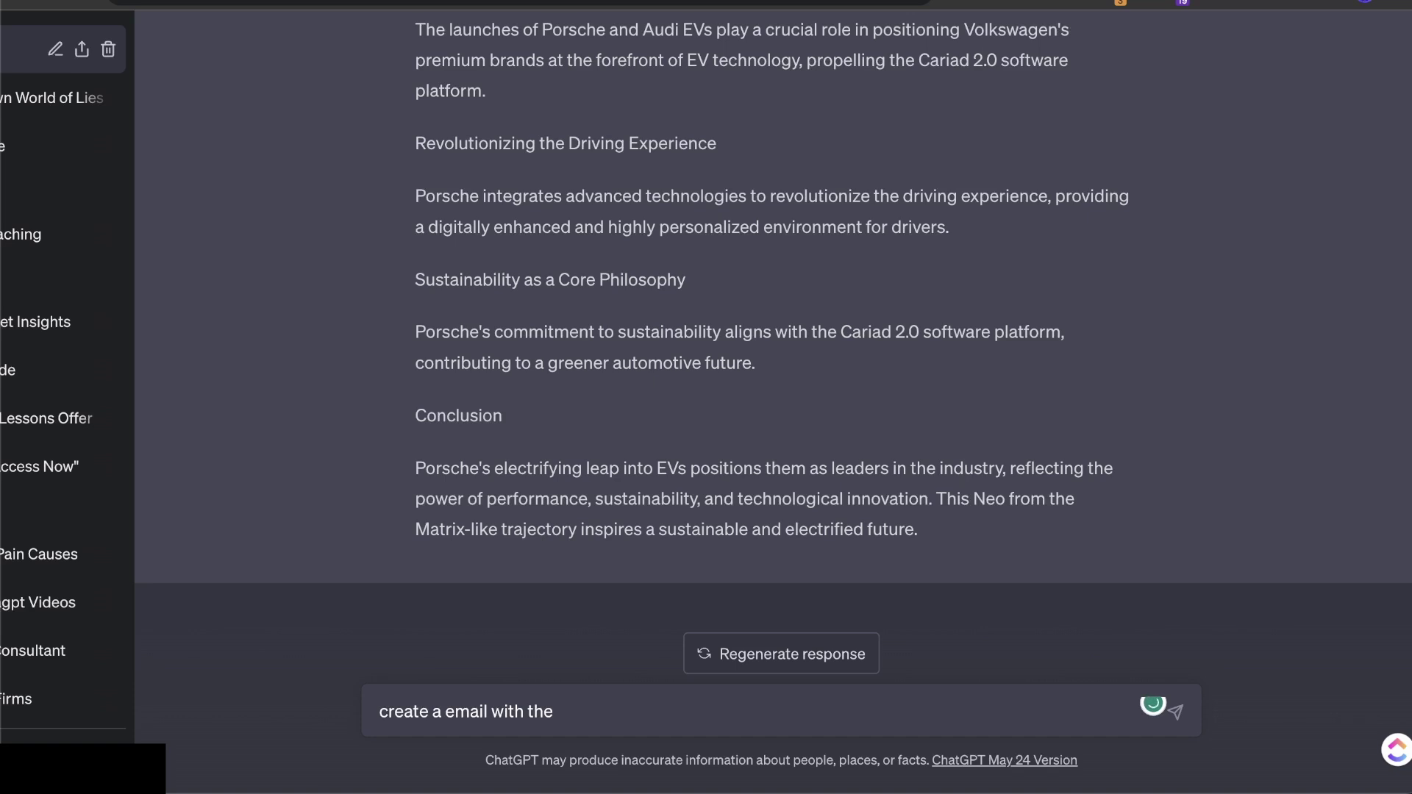
key(BackSpace)
key(BackSpace)
key(BackSpace)
key(BackSpace)
text(3 key highlights)
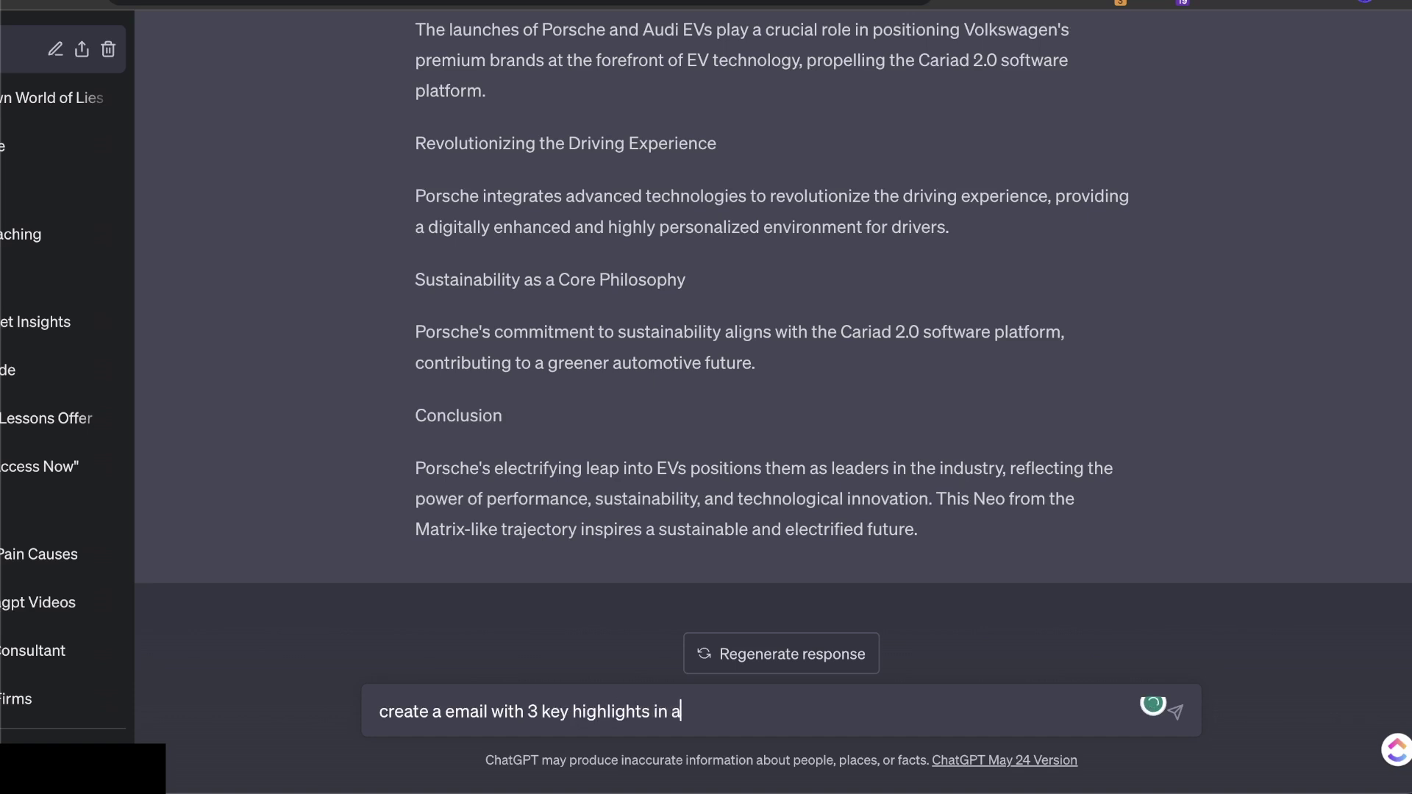
text( in bullet points)
key(Return)
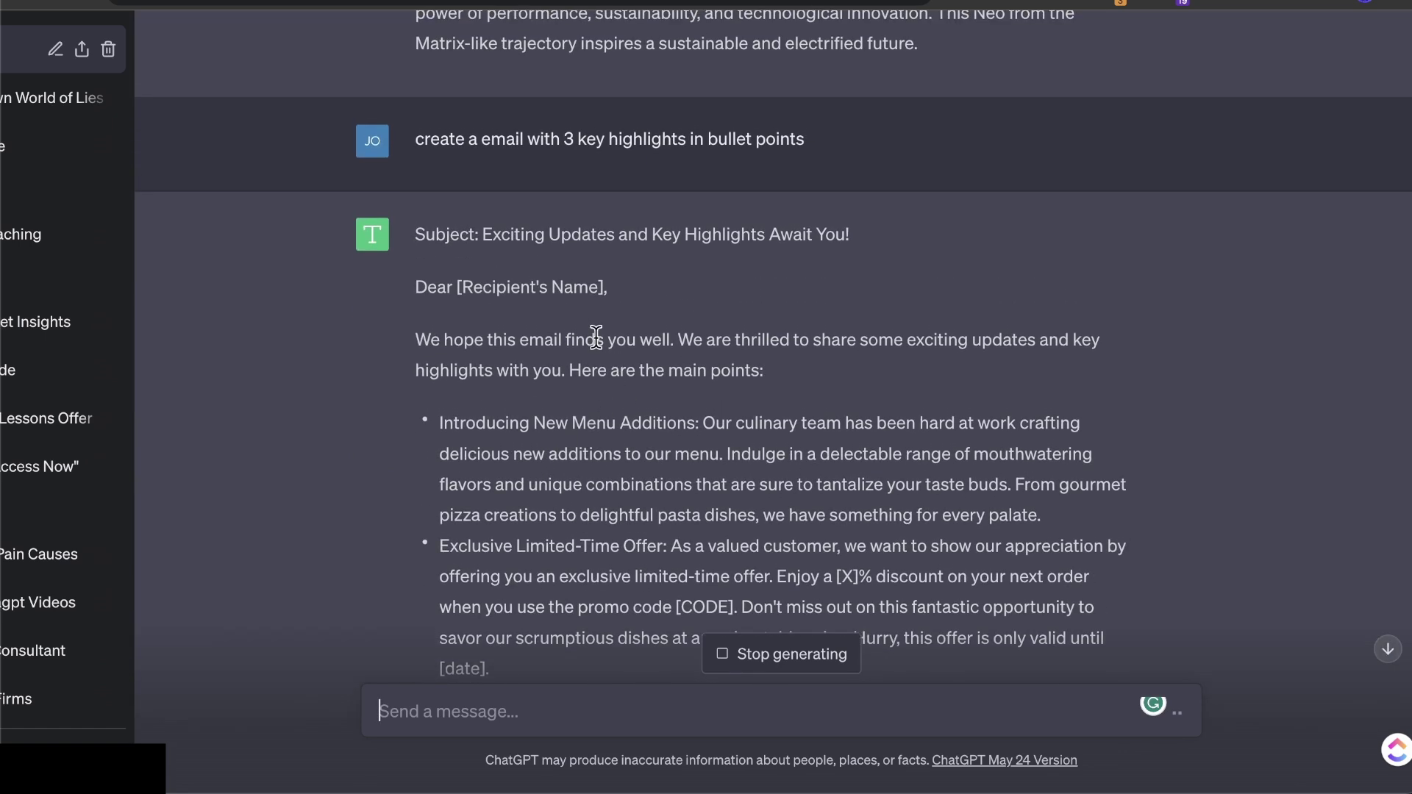
Look over the generated email and its bullet points, and copy the whole reply to the clipboard.
drag(438, 271, 598, 512)
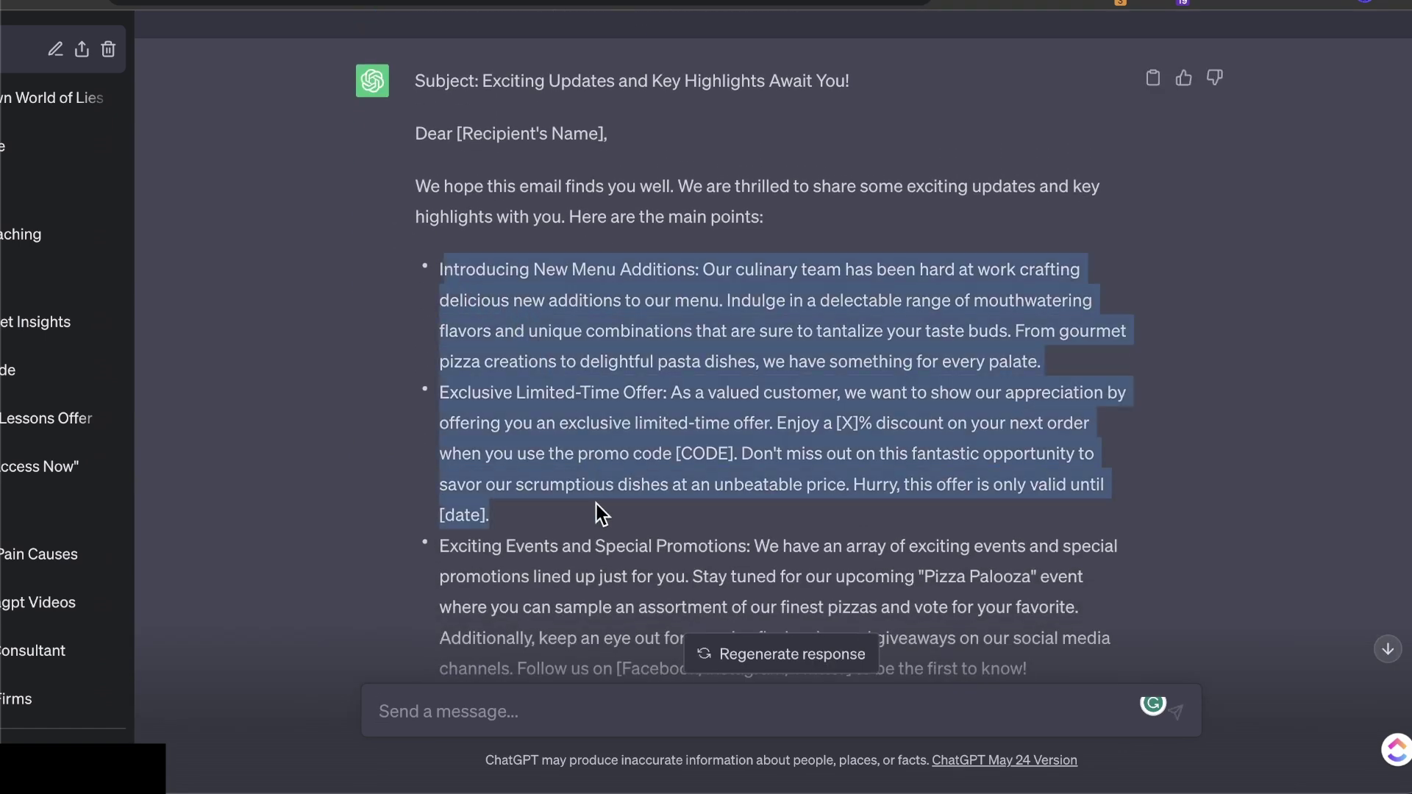
scroll(598, 513, down, 6)
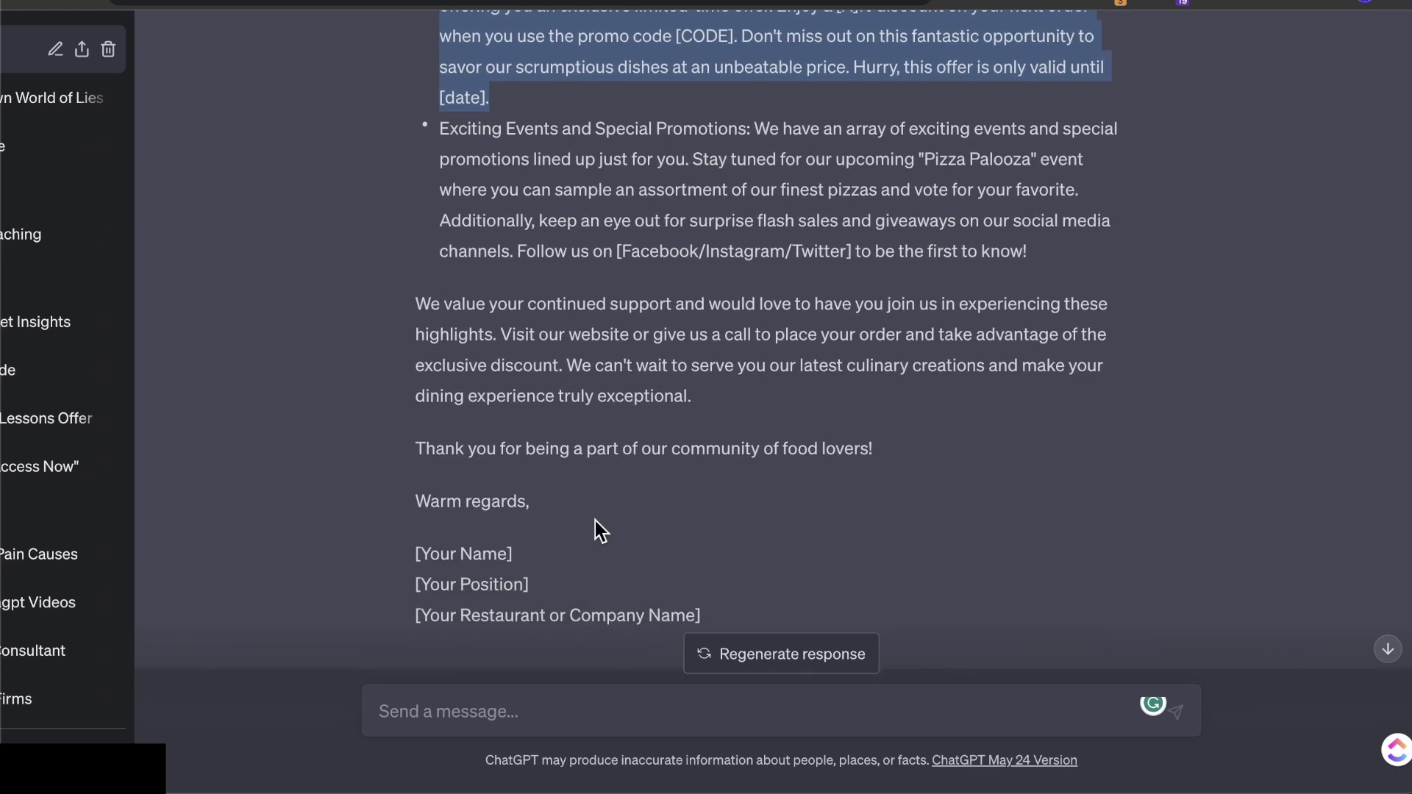
scroll(595, 521, down, 2)
scroll(886, 515, up, 9)
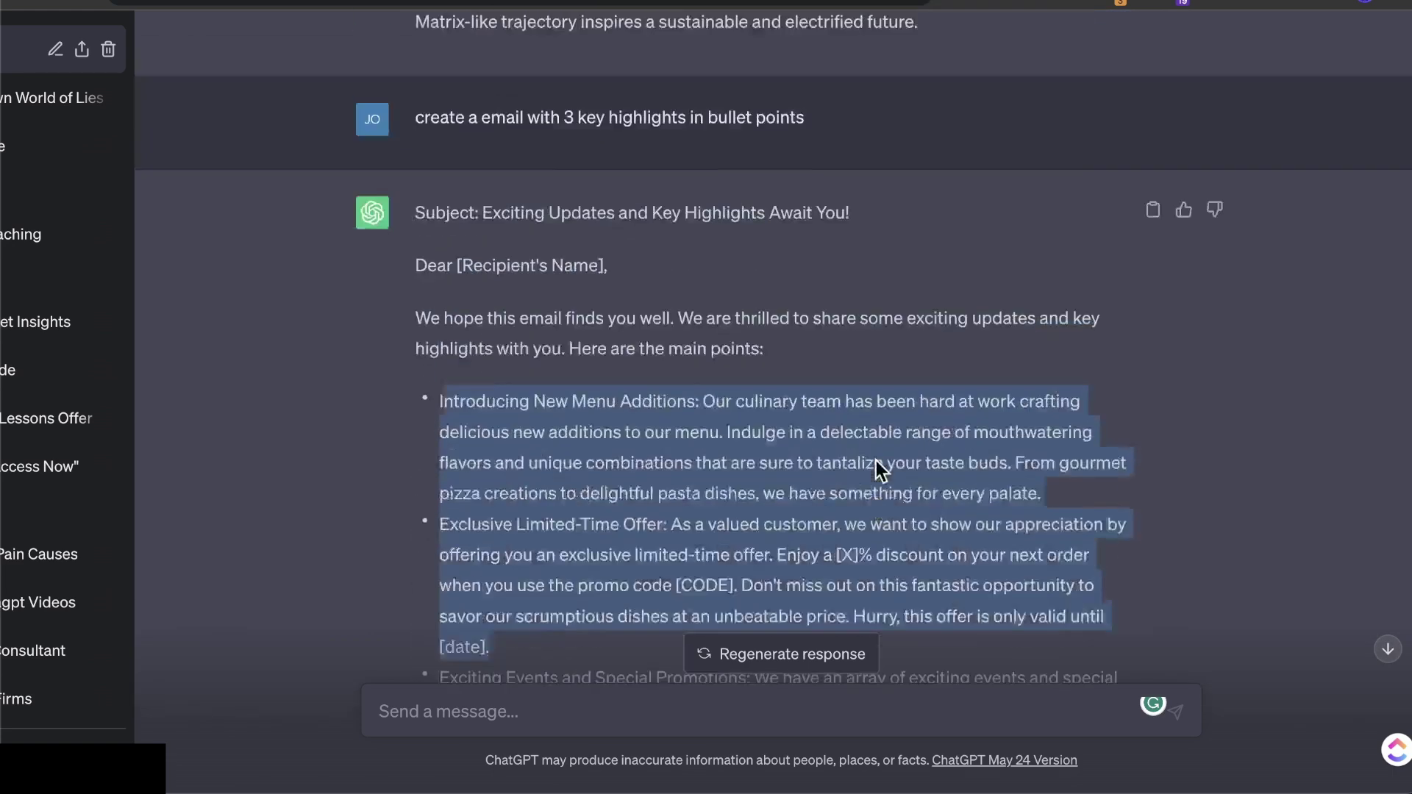
scroll(876, 460, up, 3)
click(1153, 384)
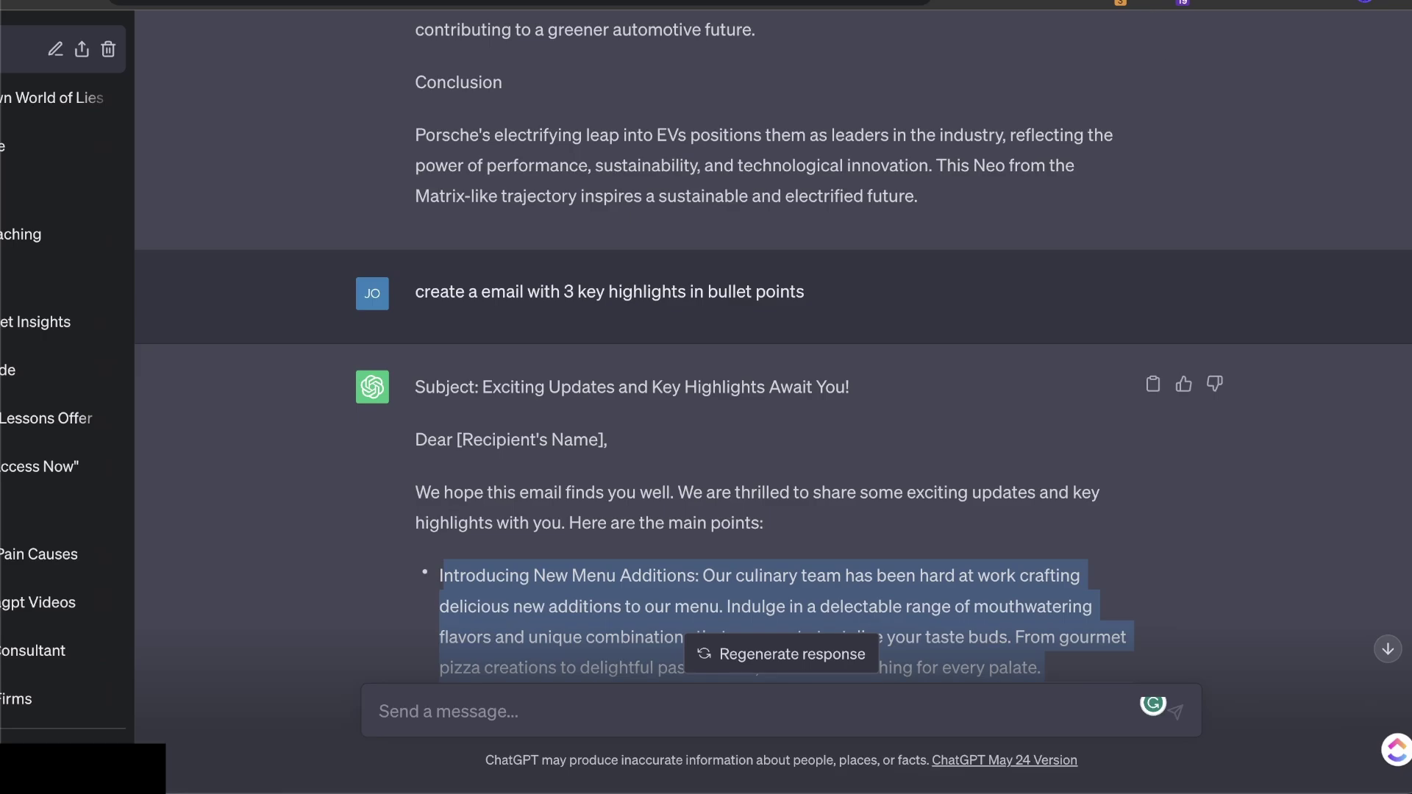
Switch to the untitled Google Docs document and delete all of its content.
click(1030, 1)
key(ctrl+a)
key(BackSpace)
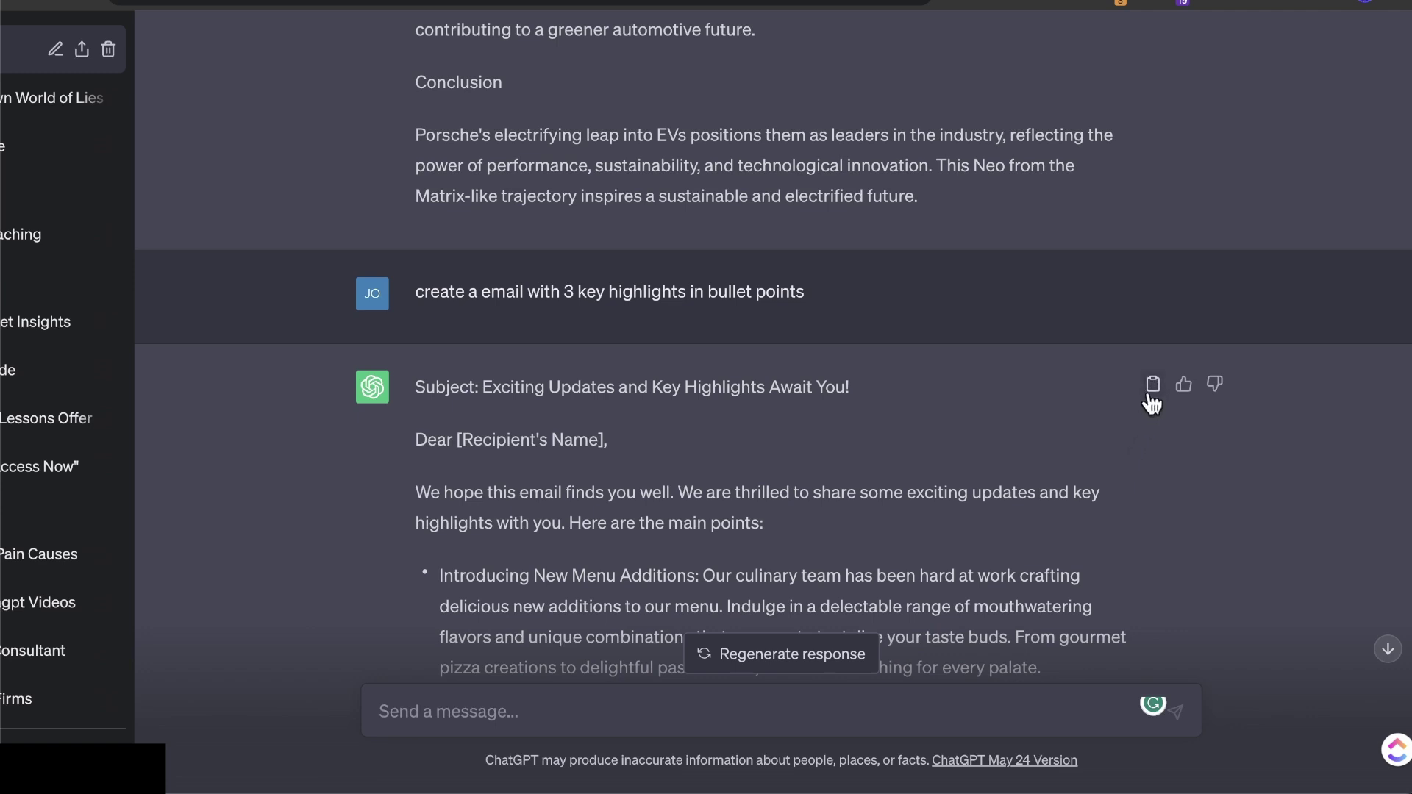
Paste the copied email reply into the emptied Google Docs document and look over the text down to the signature.
scroll(1153, 397, down, 2)
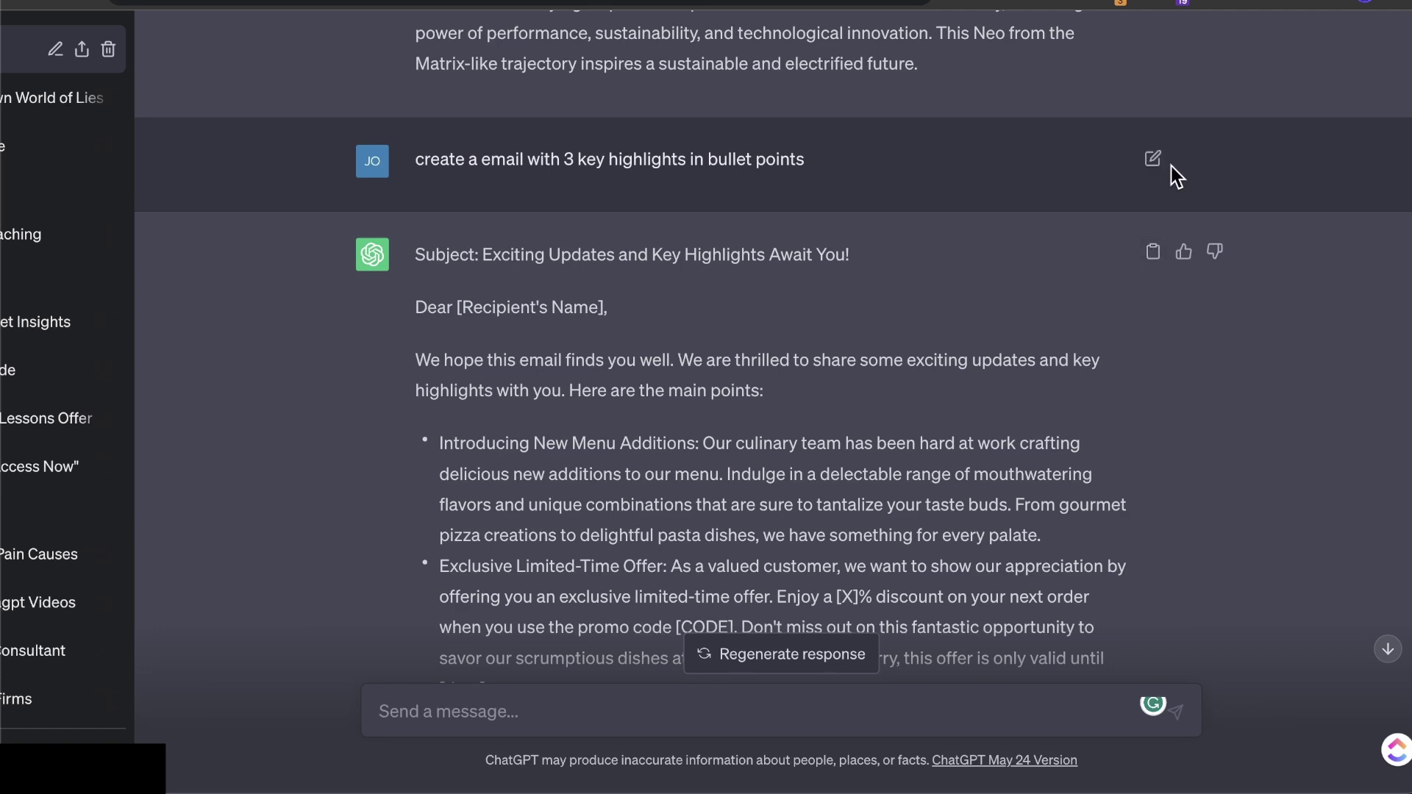
click(662, 1)
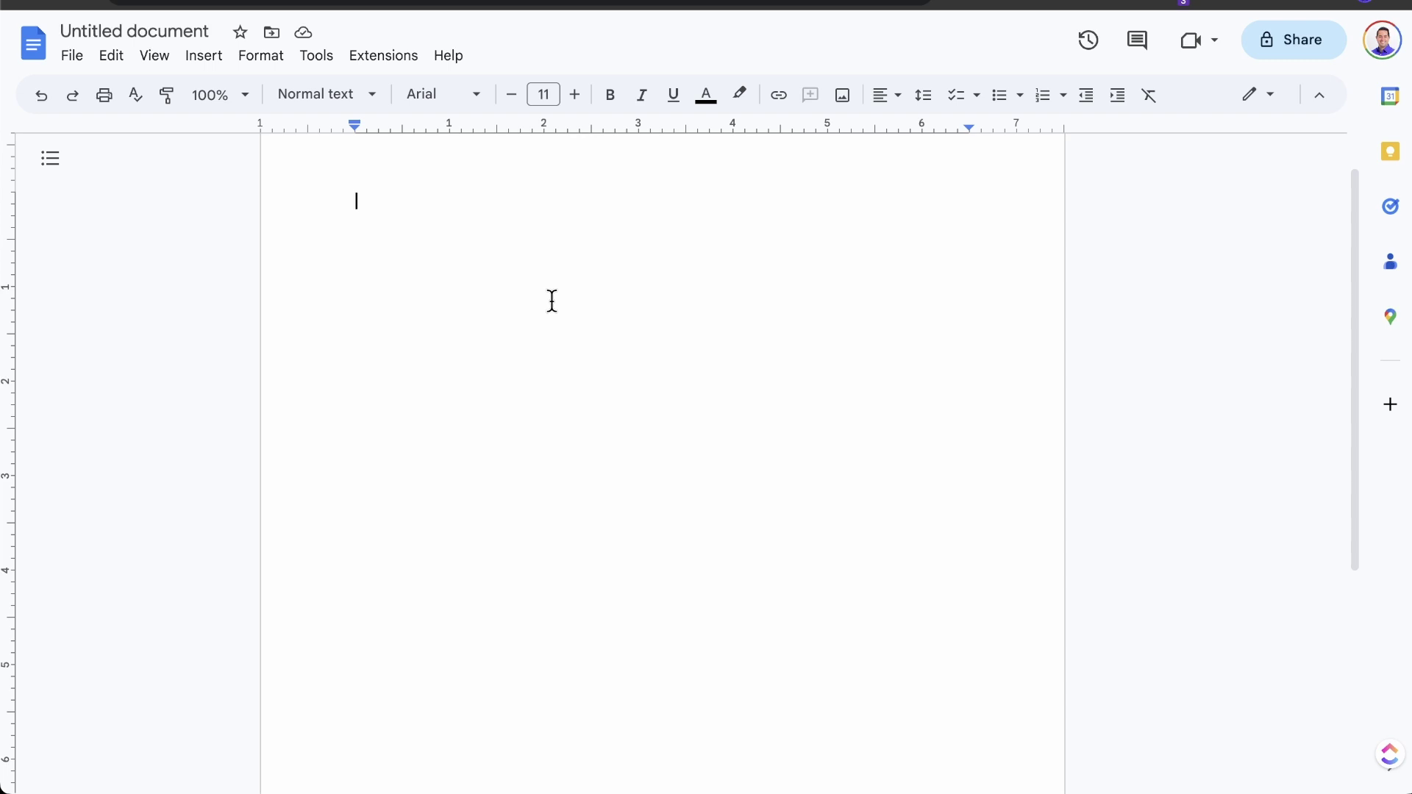
right_click(412, 198)
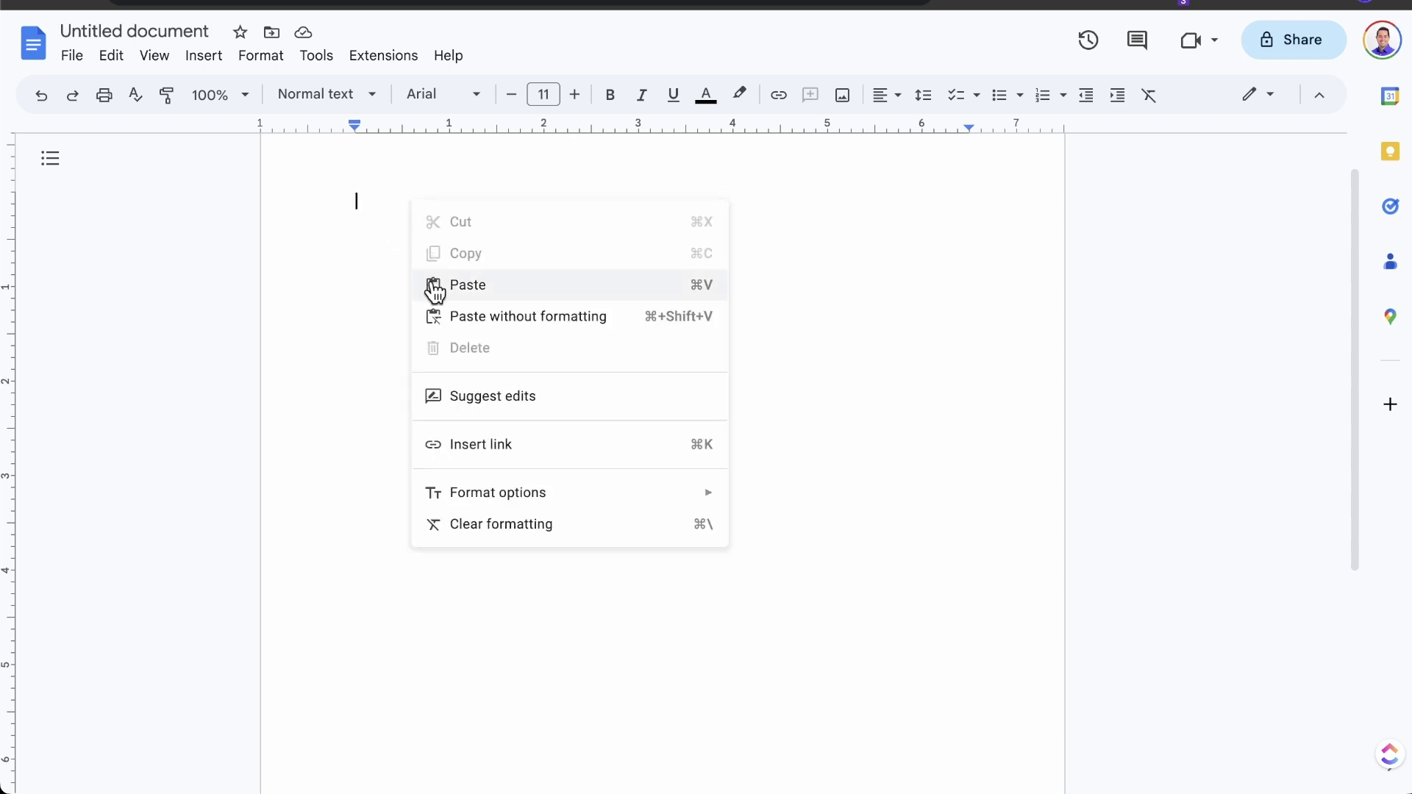
click(362, 194)
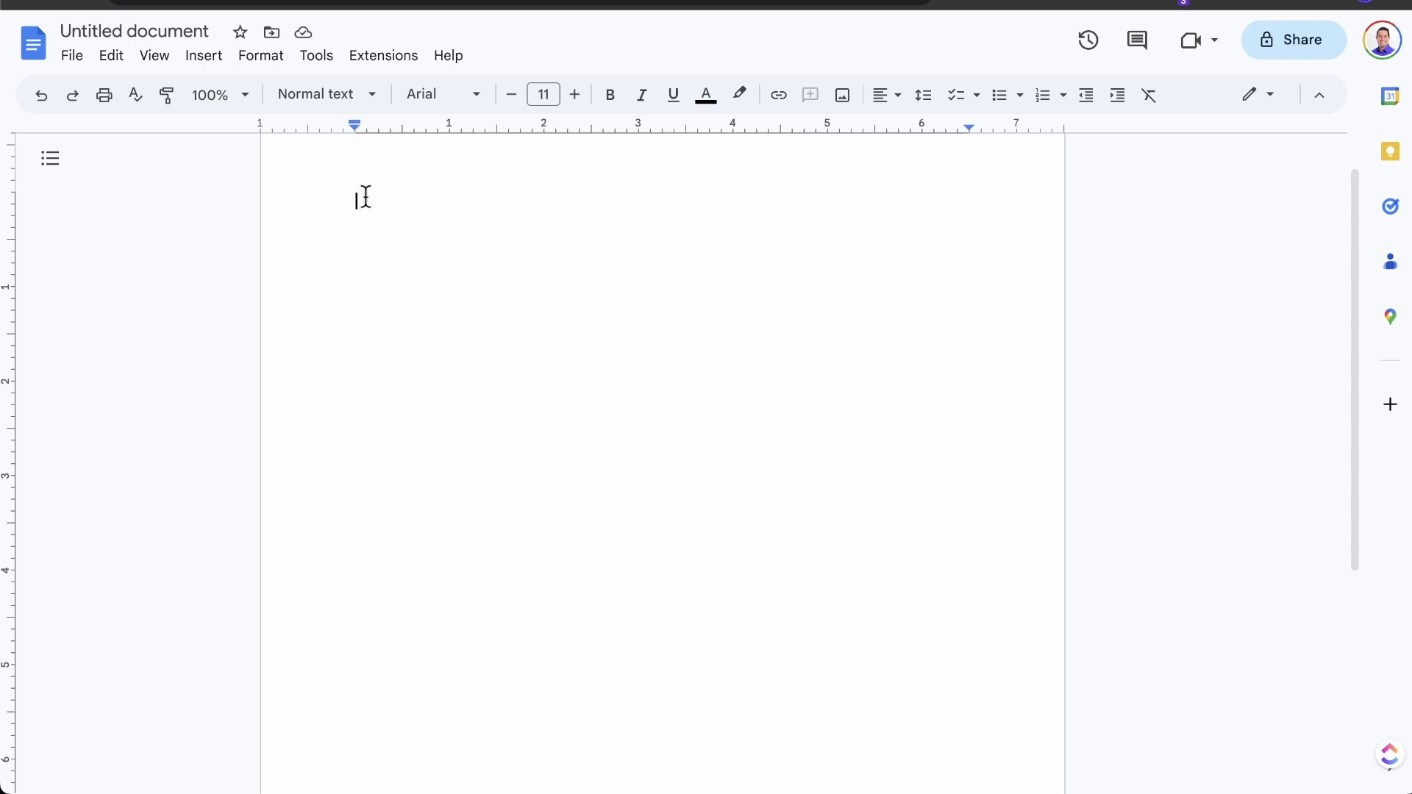
click(117, 58)
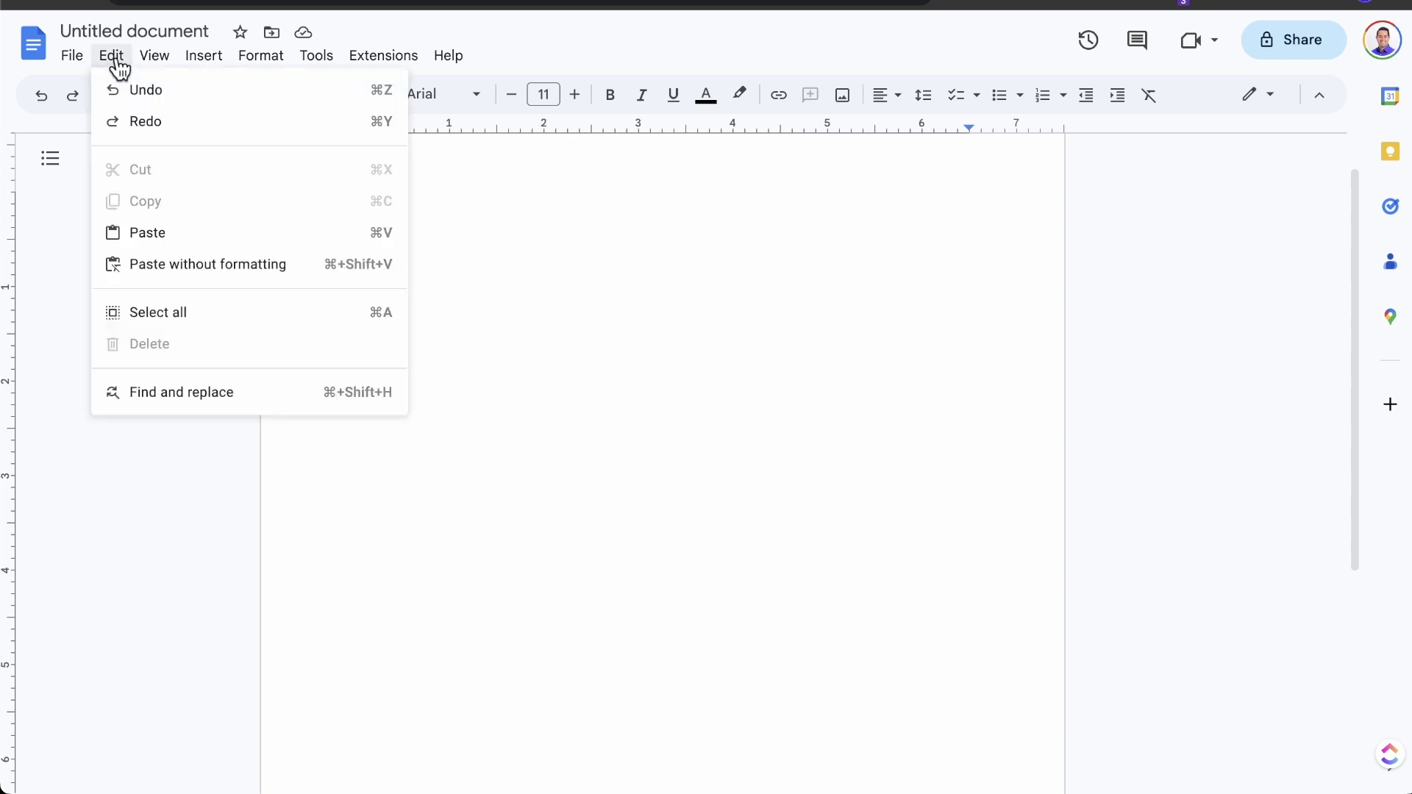
click(147, 233)
scroll(583, 552, up, 3)
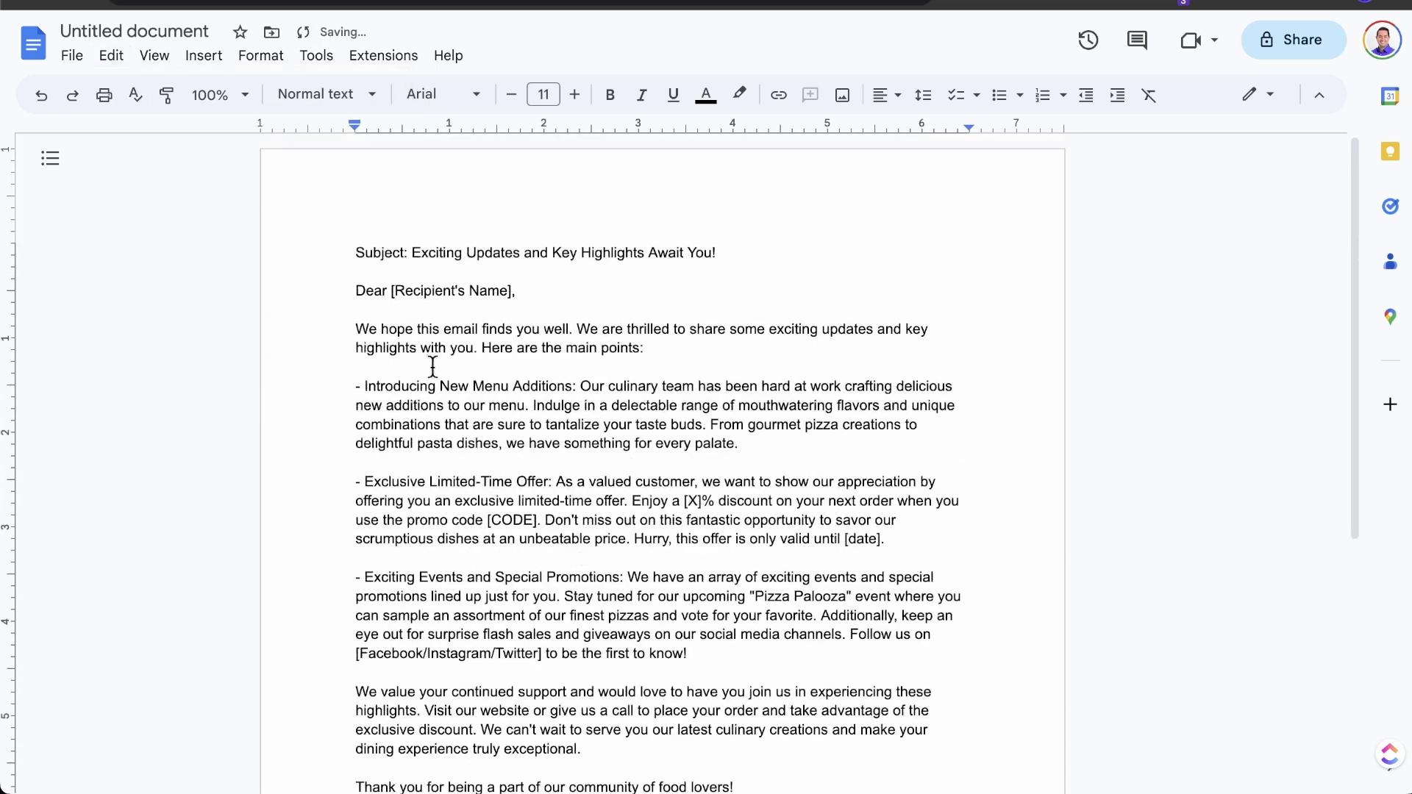
drag(356, 250, 646, 652)
scroll(665, 567, down, 4)
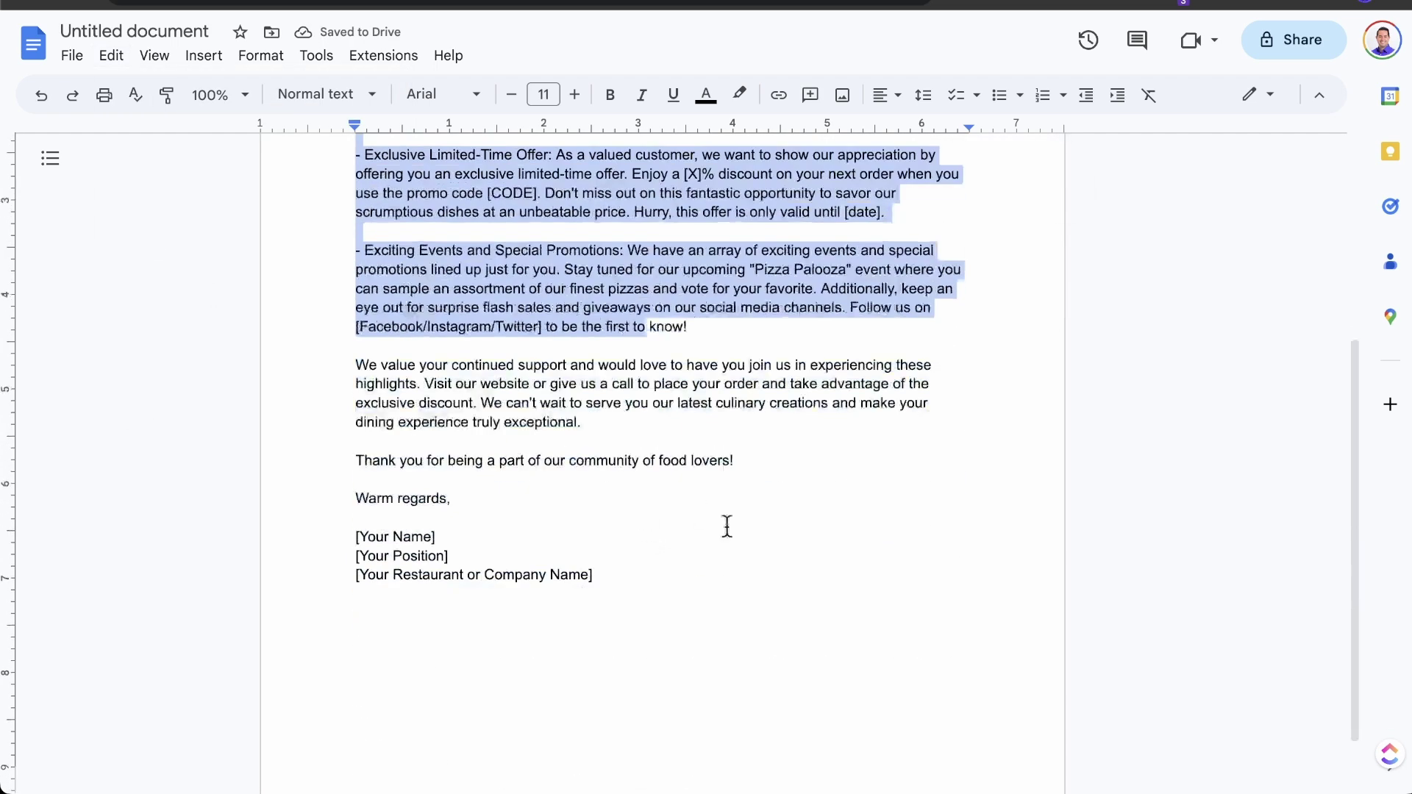
drag(796, 646, 320, 171)
scroll(351, 248, up, 5)
click(541, 520)
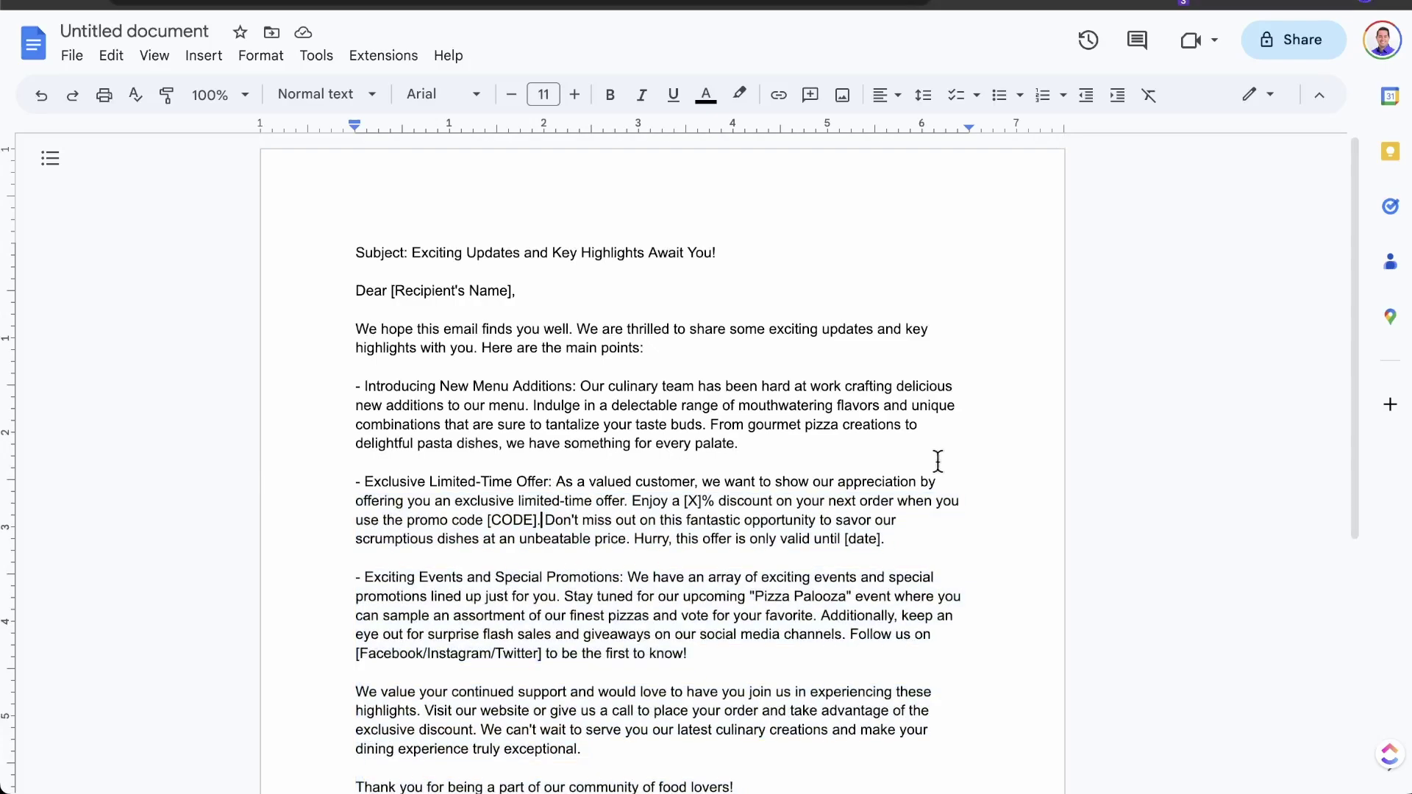
Switch back to ChatGPT and review the conversation from the pizza ideas through the essay prompt to the shortened version.
key(ctrl+Tab)
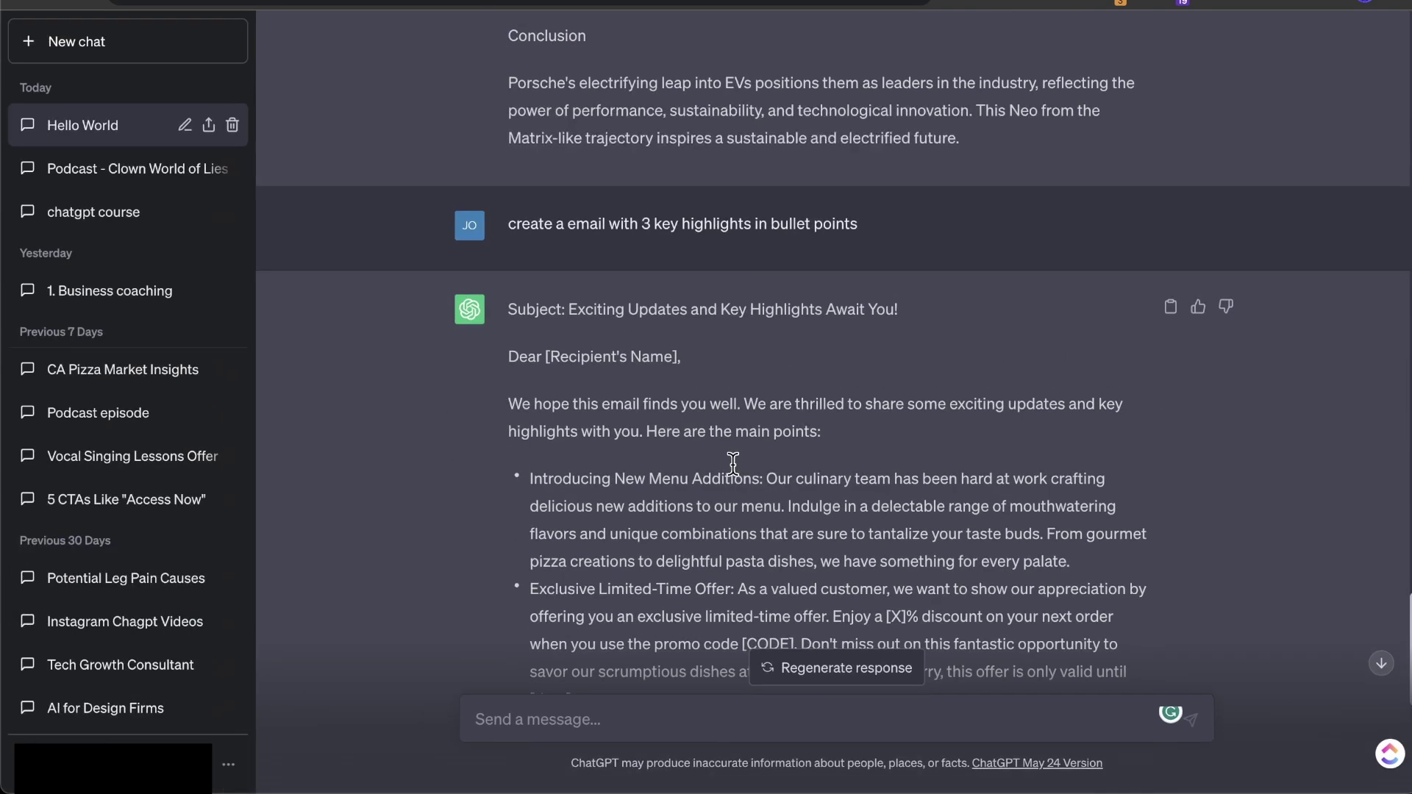
scroll(733, 464, up, 20)
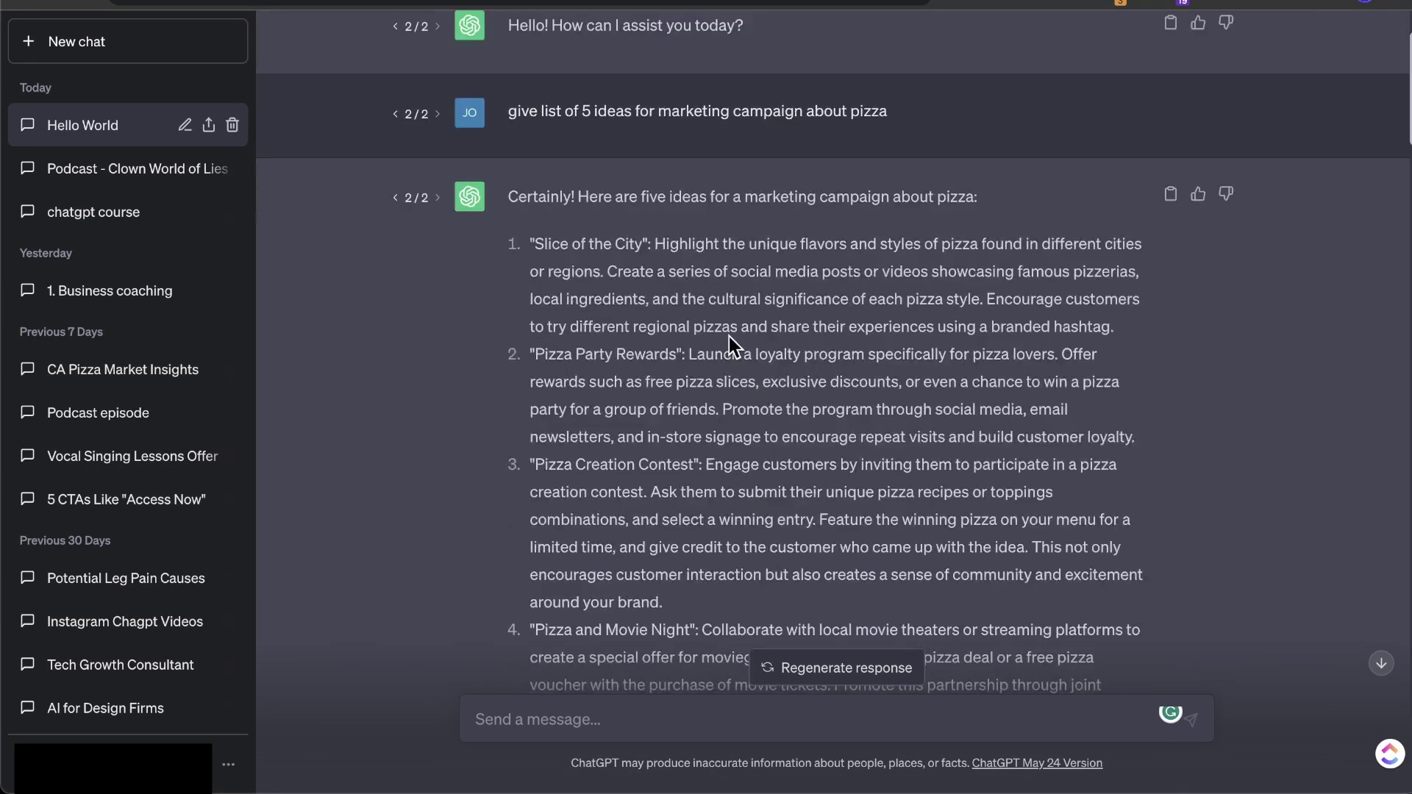
scroll(730, 337, down, 10)
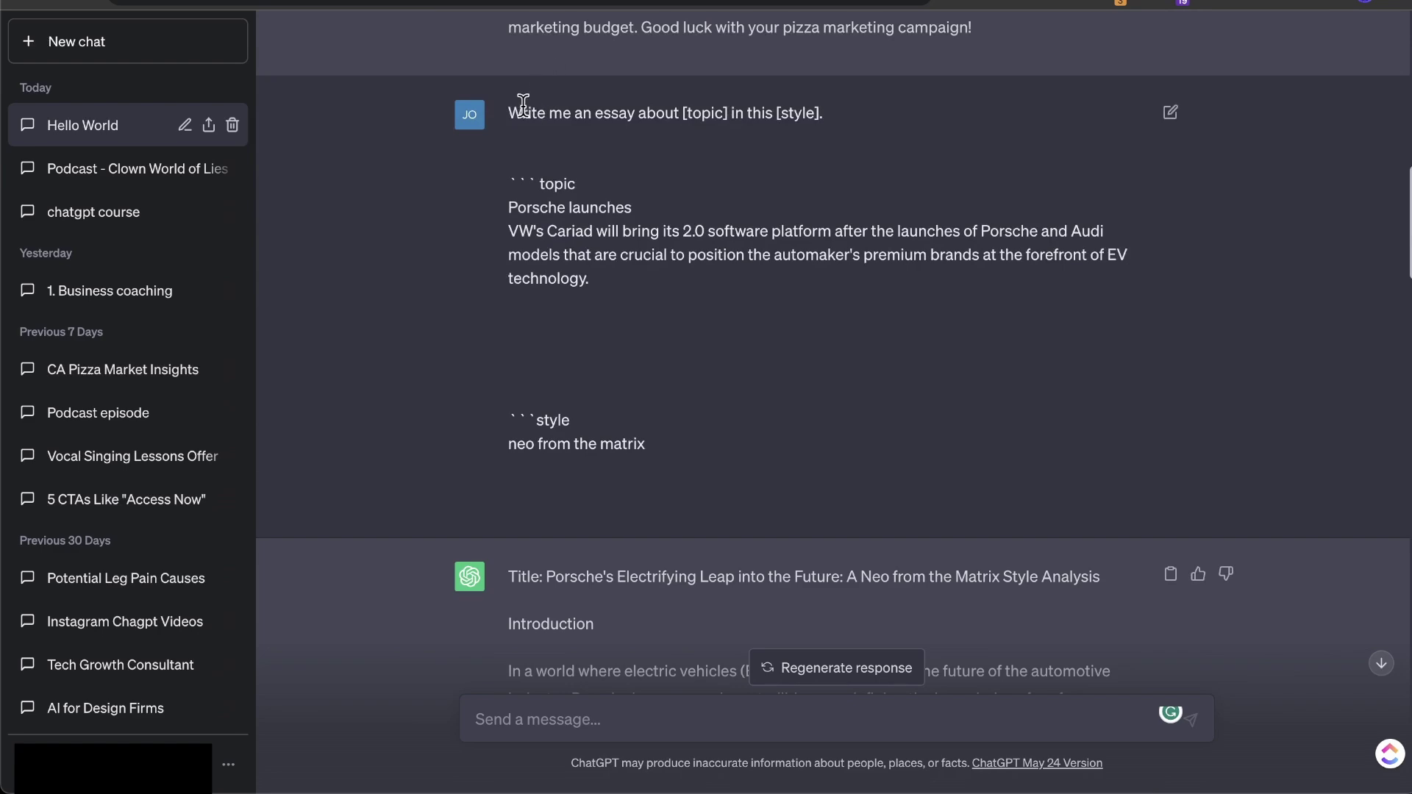
drag(523, 103, 655, 116)
drag(537, 164, 649, 277)
scroll(647, 284, down, 4)
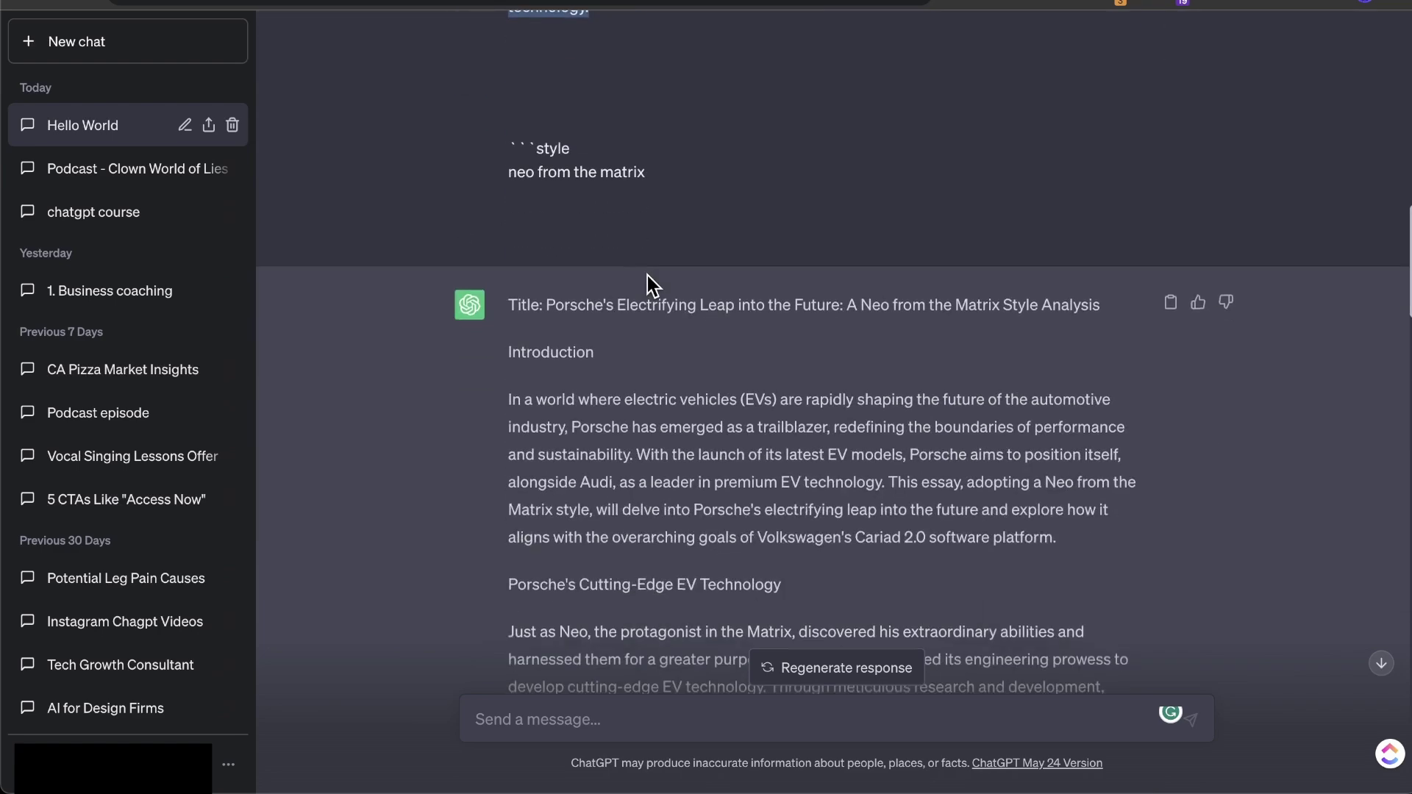
scroll(624, 397, down, 3)
scroll(625, 397, down, 15)
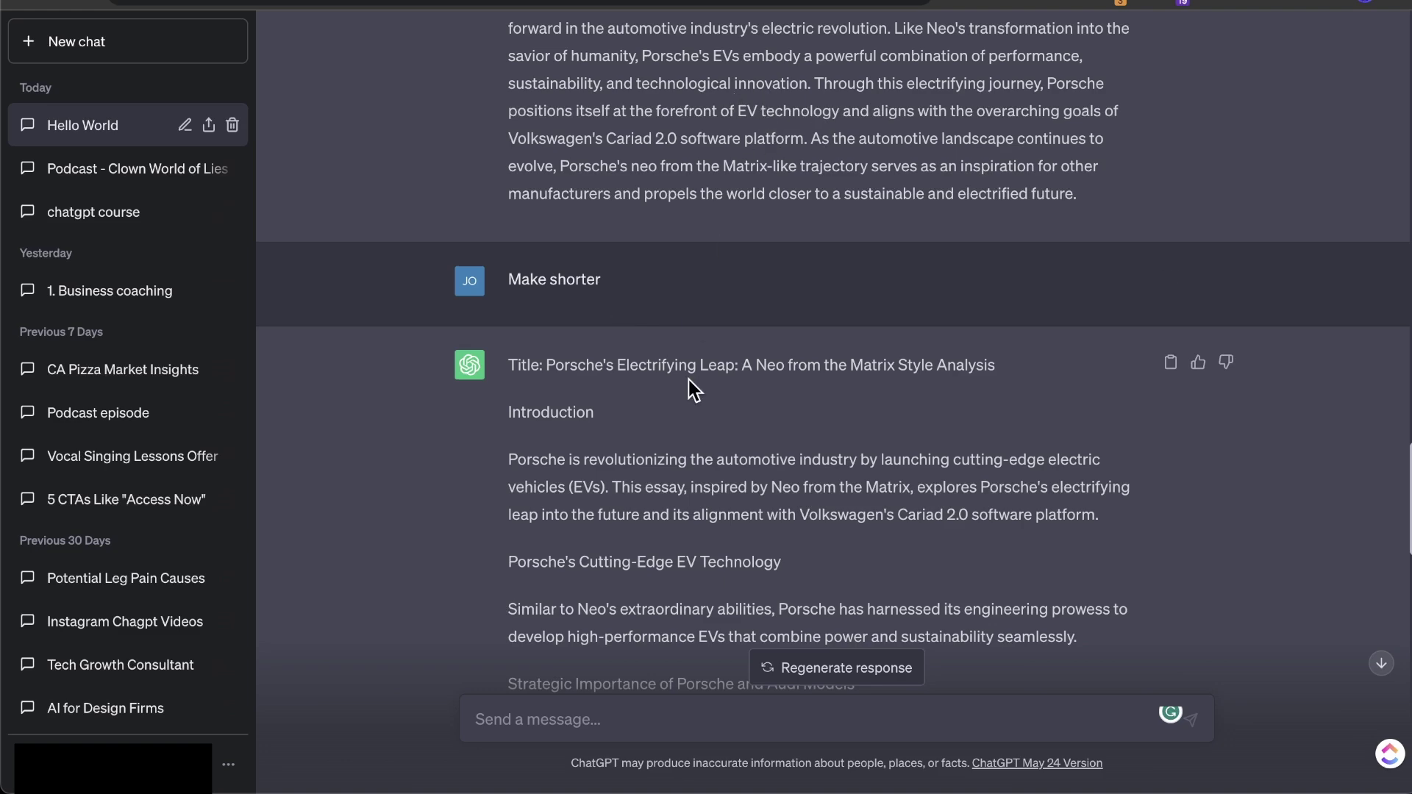
Read through the shortened Porsche essay and the email reply with its three bullet points down to the signature.
scroll(688, 380, down, 4)
scroll(689, 377, down, 4)
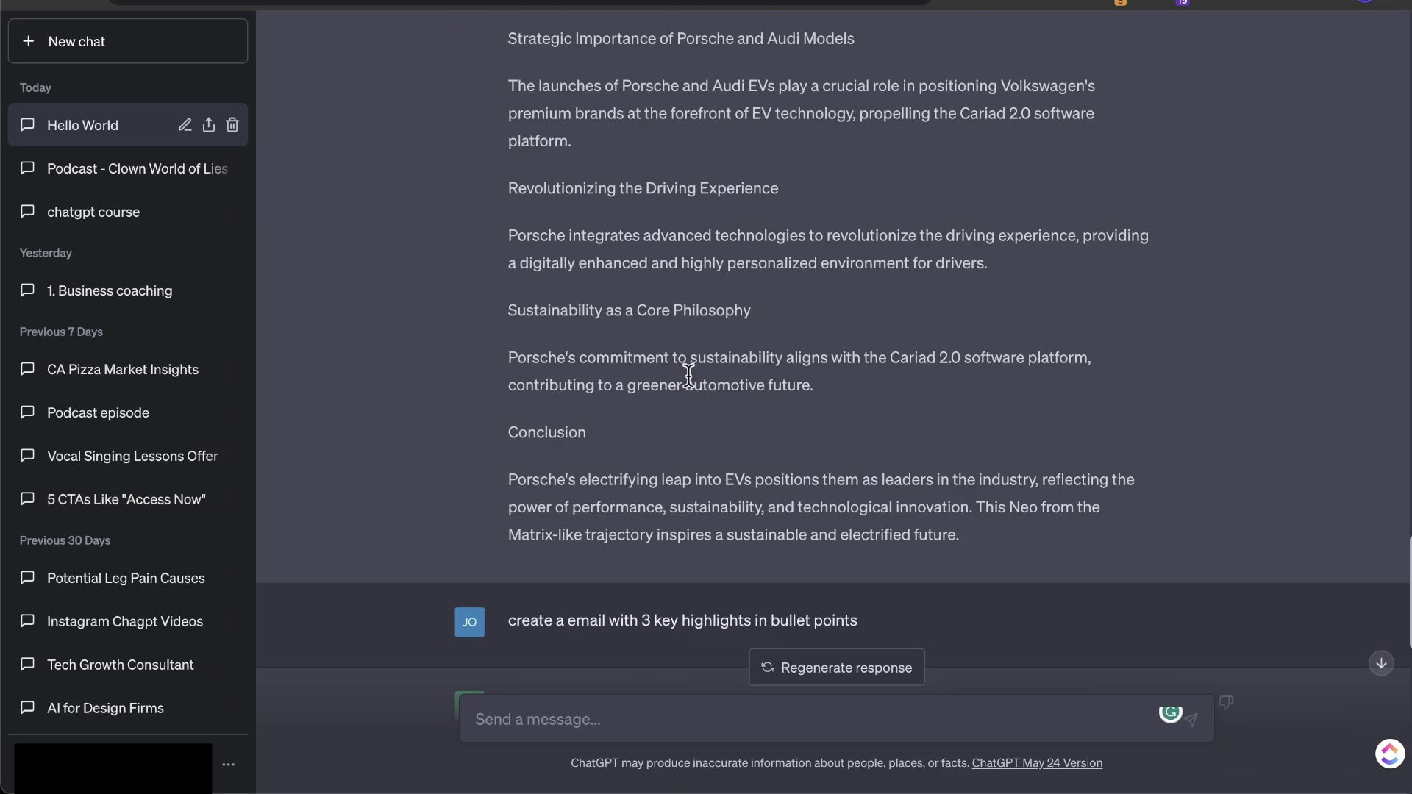
scroll(688, 376, down, 5)
scroll(688, 377, down, 2)
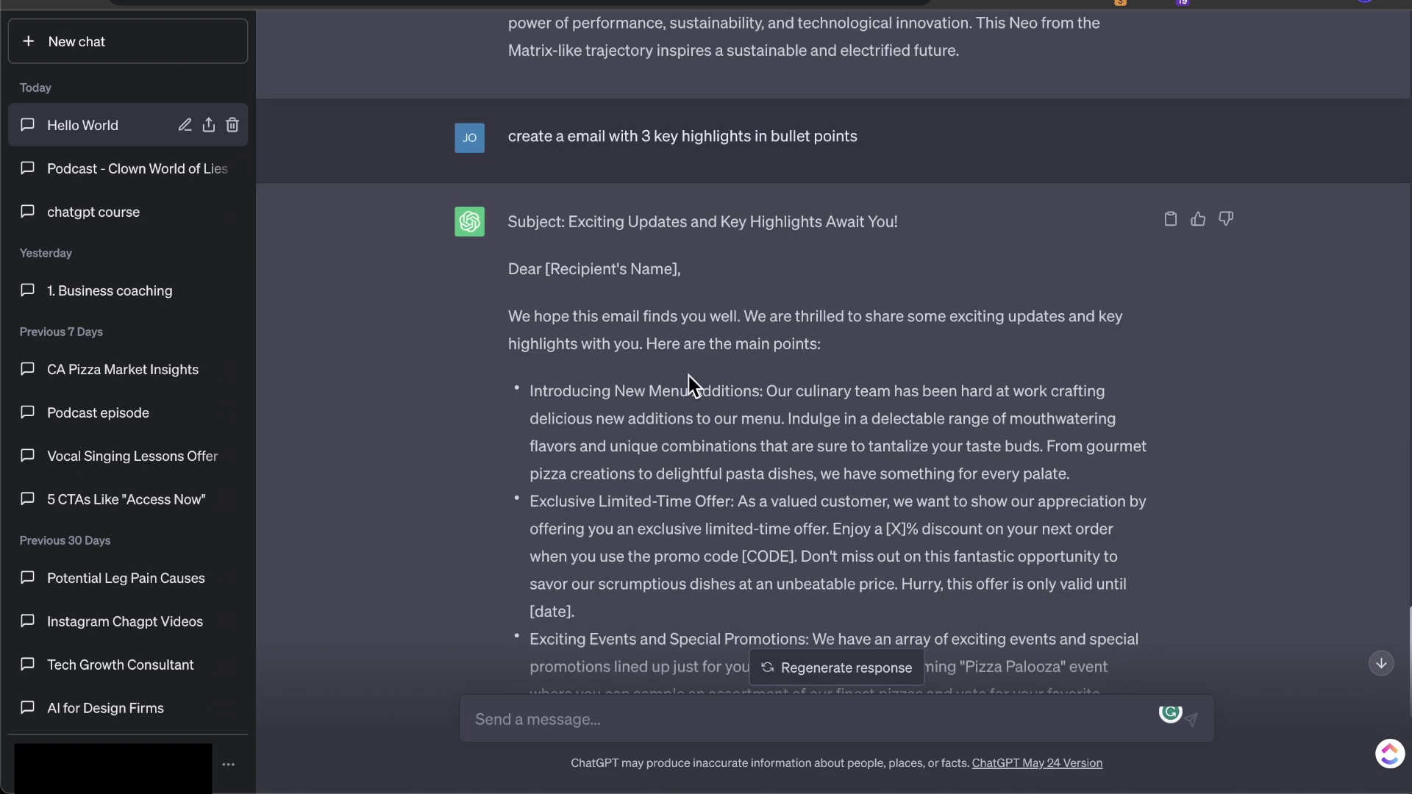
scroll(689, 376, down, 7)
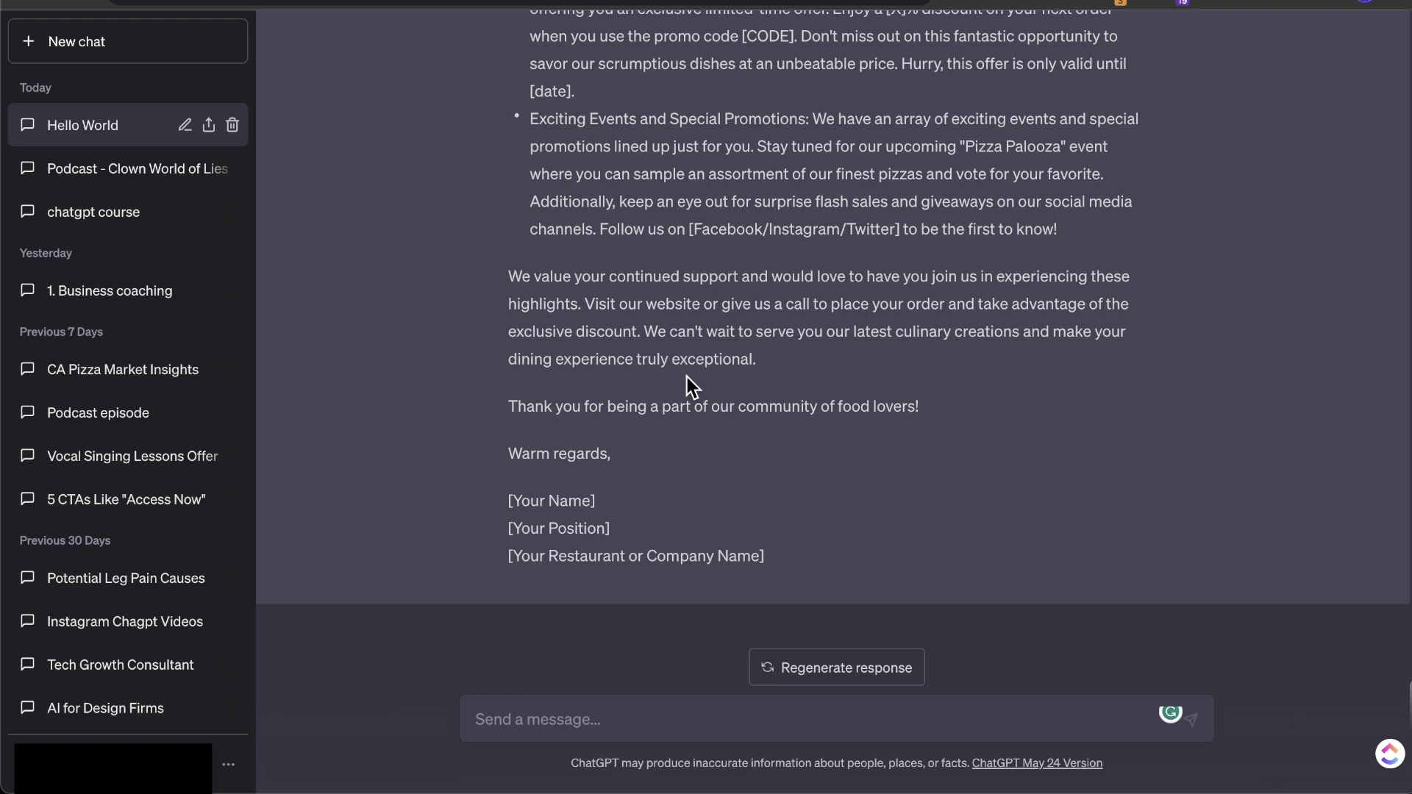
scroll(687, 376, up, 5)
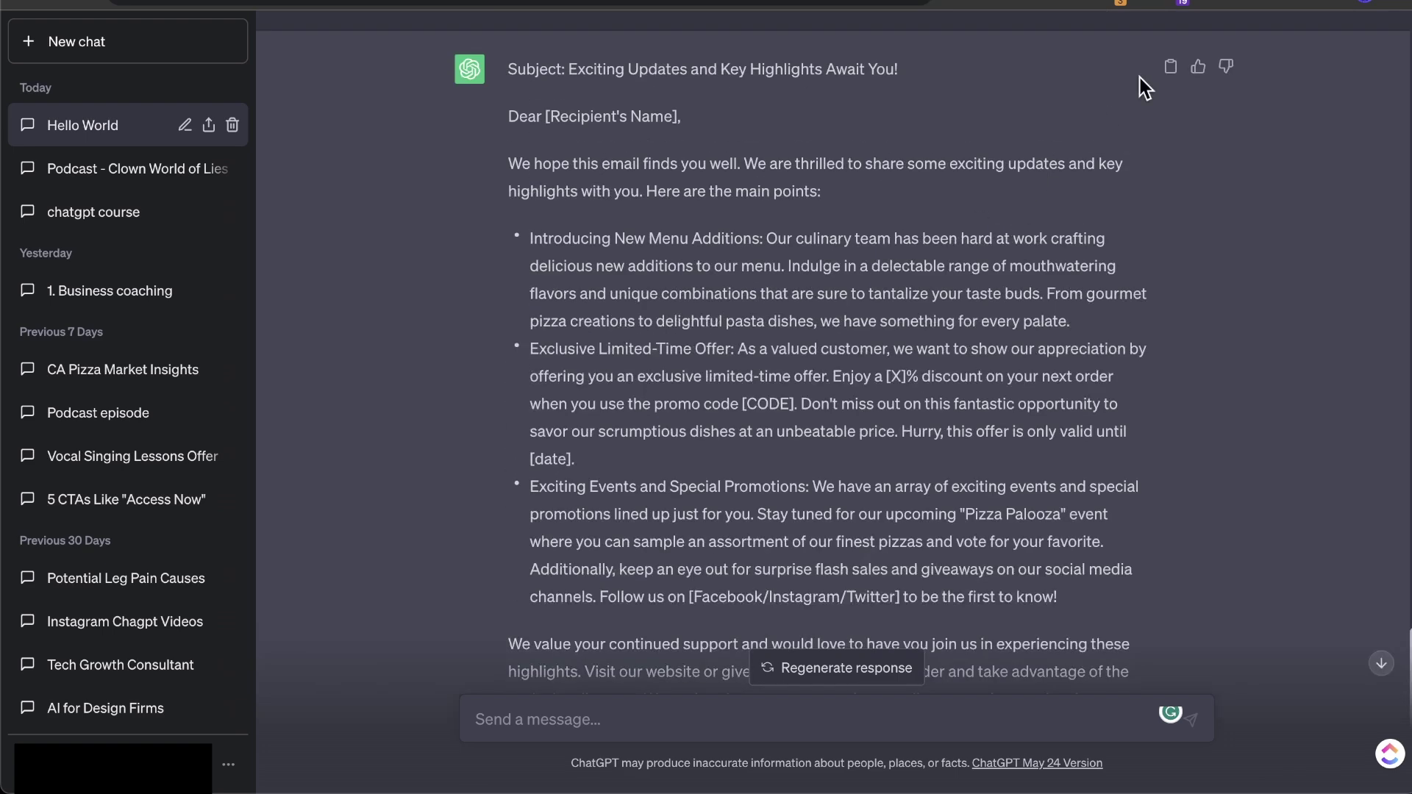
Highlight the email reply from its subject, and again from its greeting, into the Exclusive Limited-Time Offer bullet.
click(1169, 70)
drag(509, 69, 732, 434)
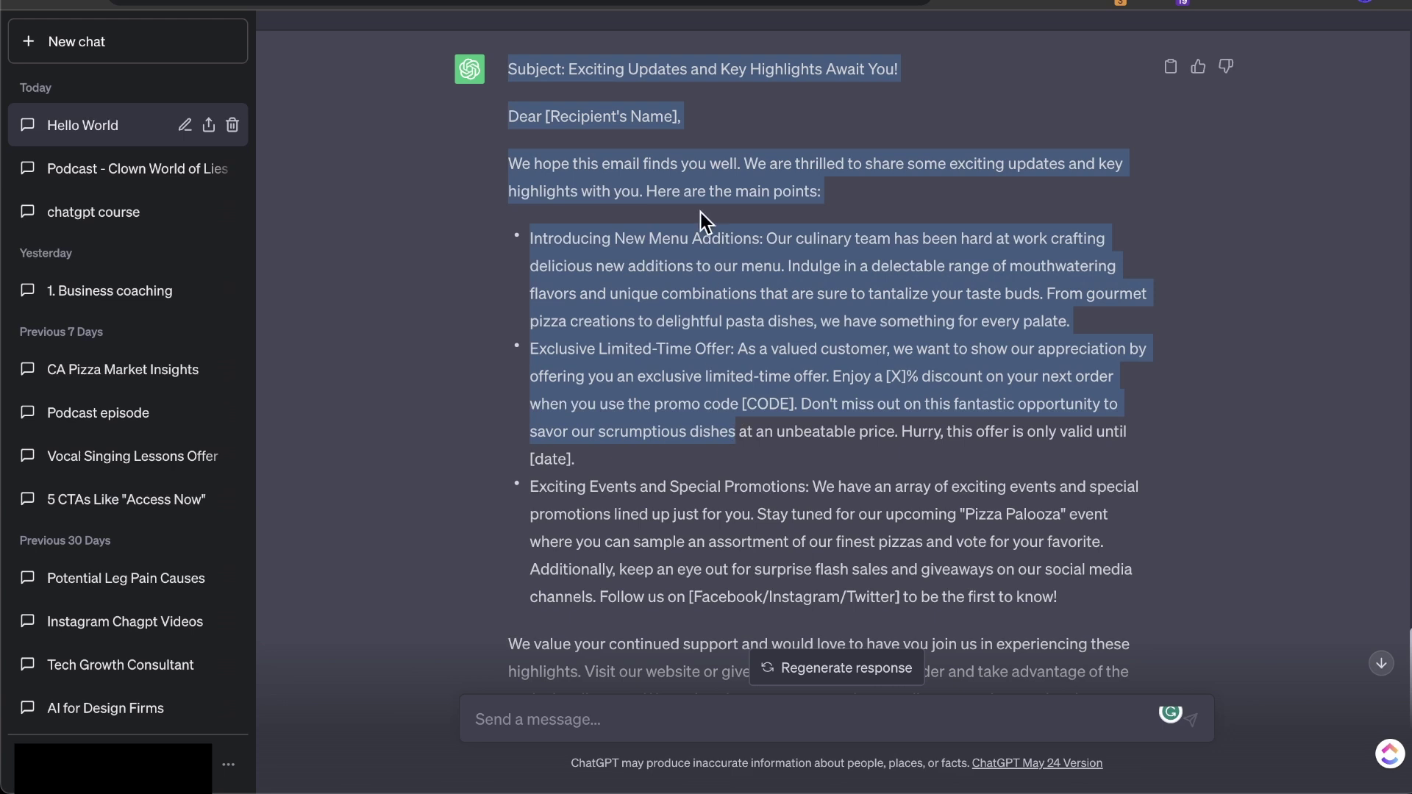
click(680, 278)
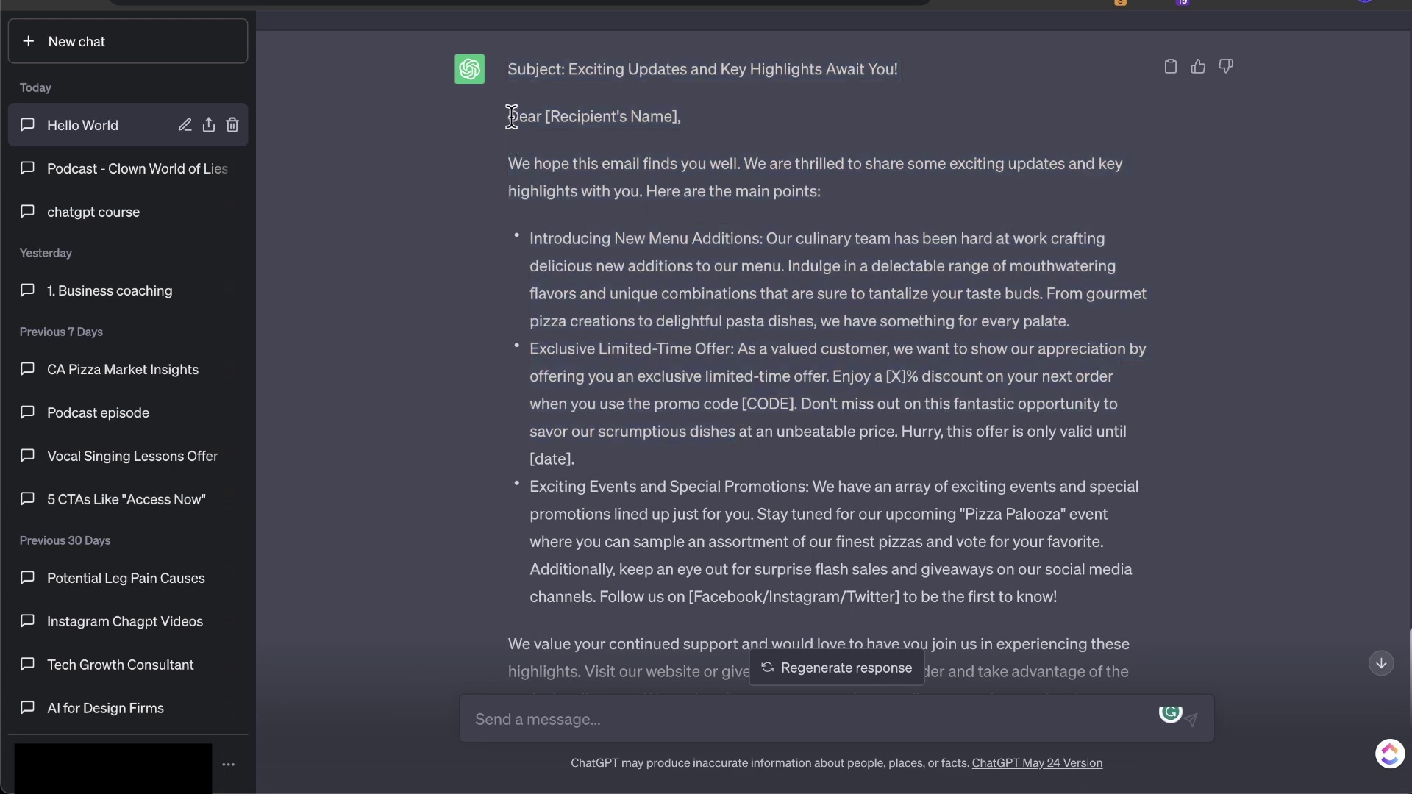
drag(512, 116, 704, 432)
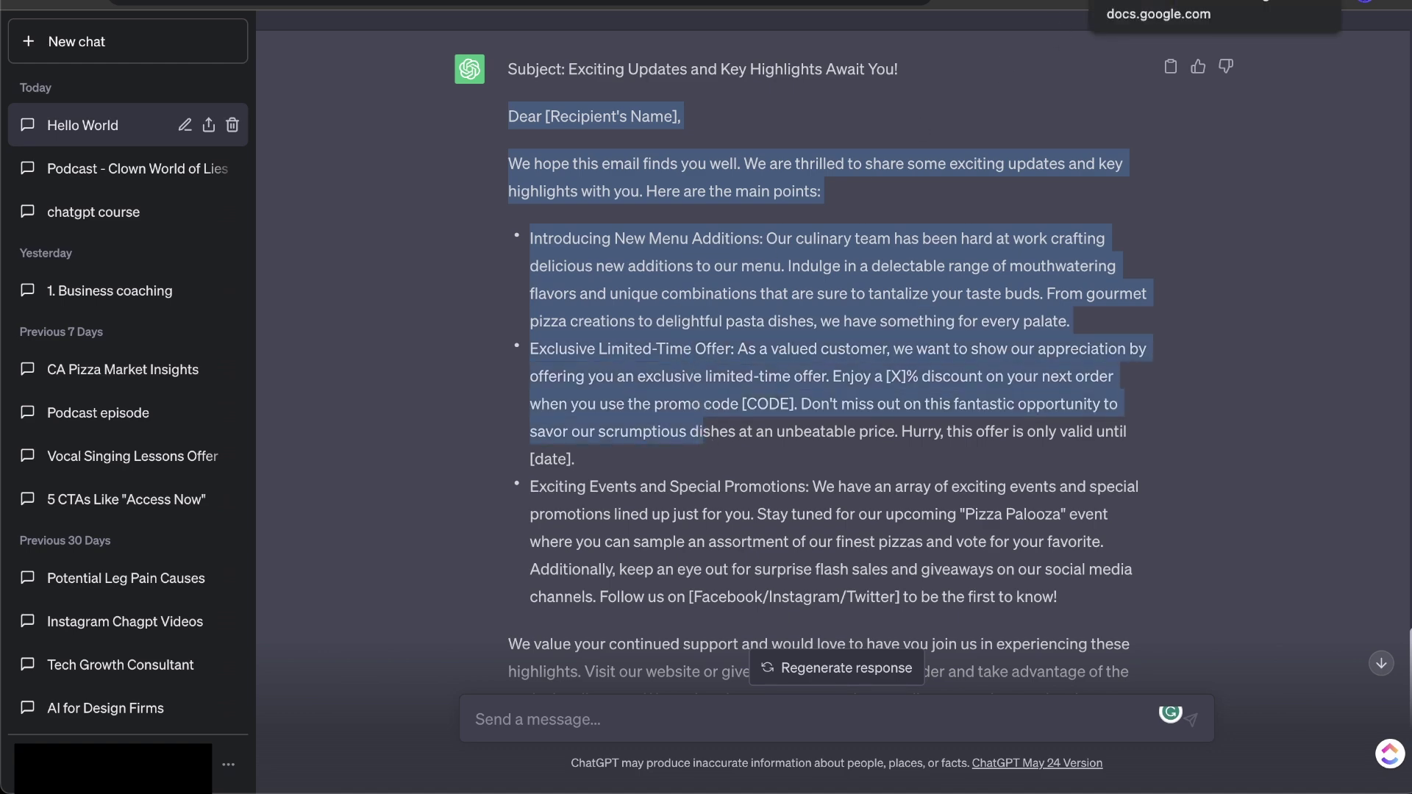
Switch to the Google Docs document and delete the Exclusive Limited-Time Offer and Exciting Events and Special Promotions paragraphs.
click(1177, 4)
scroll(627, 423, down, 2)
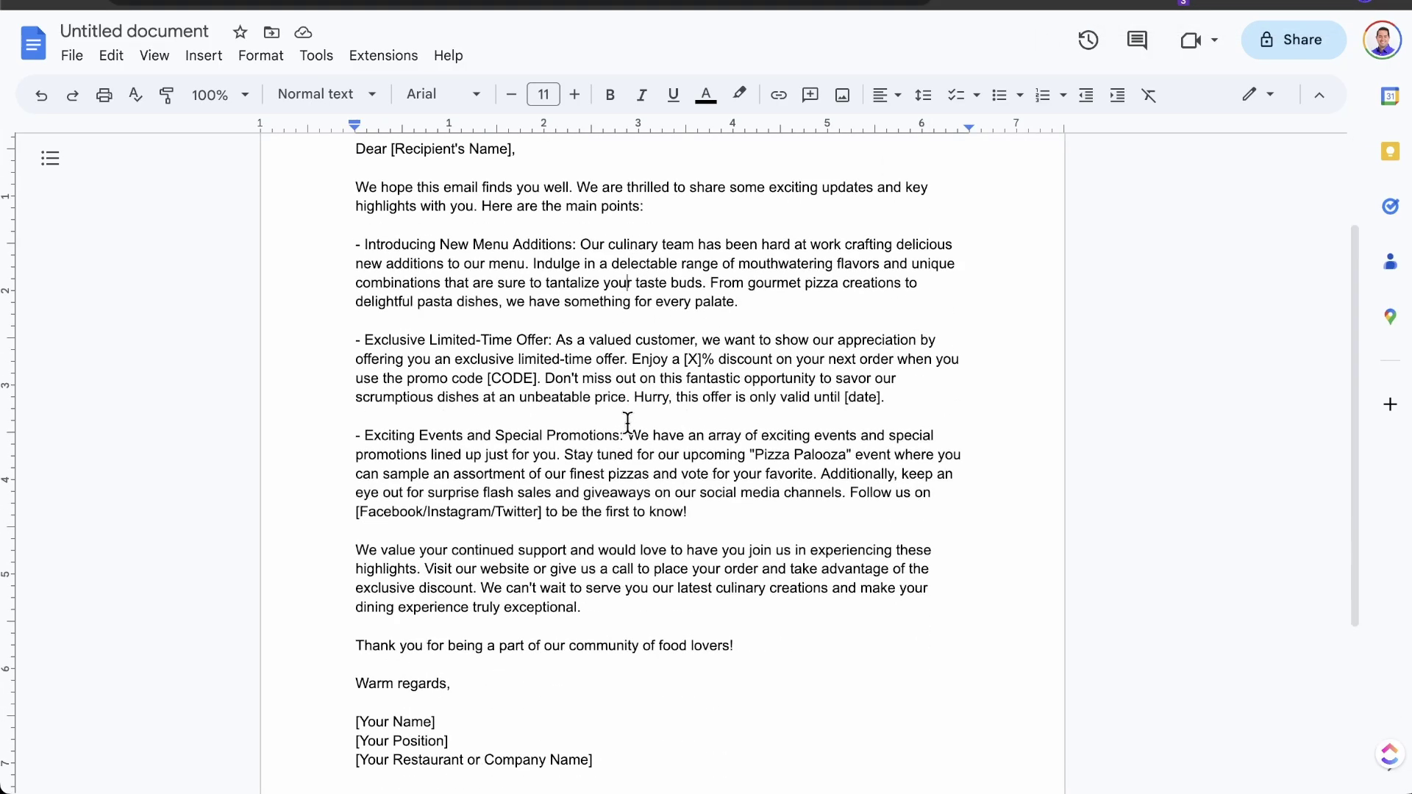
drag(728, 512, 344, 343)
key(BackSpace)
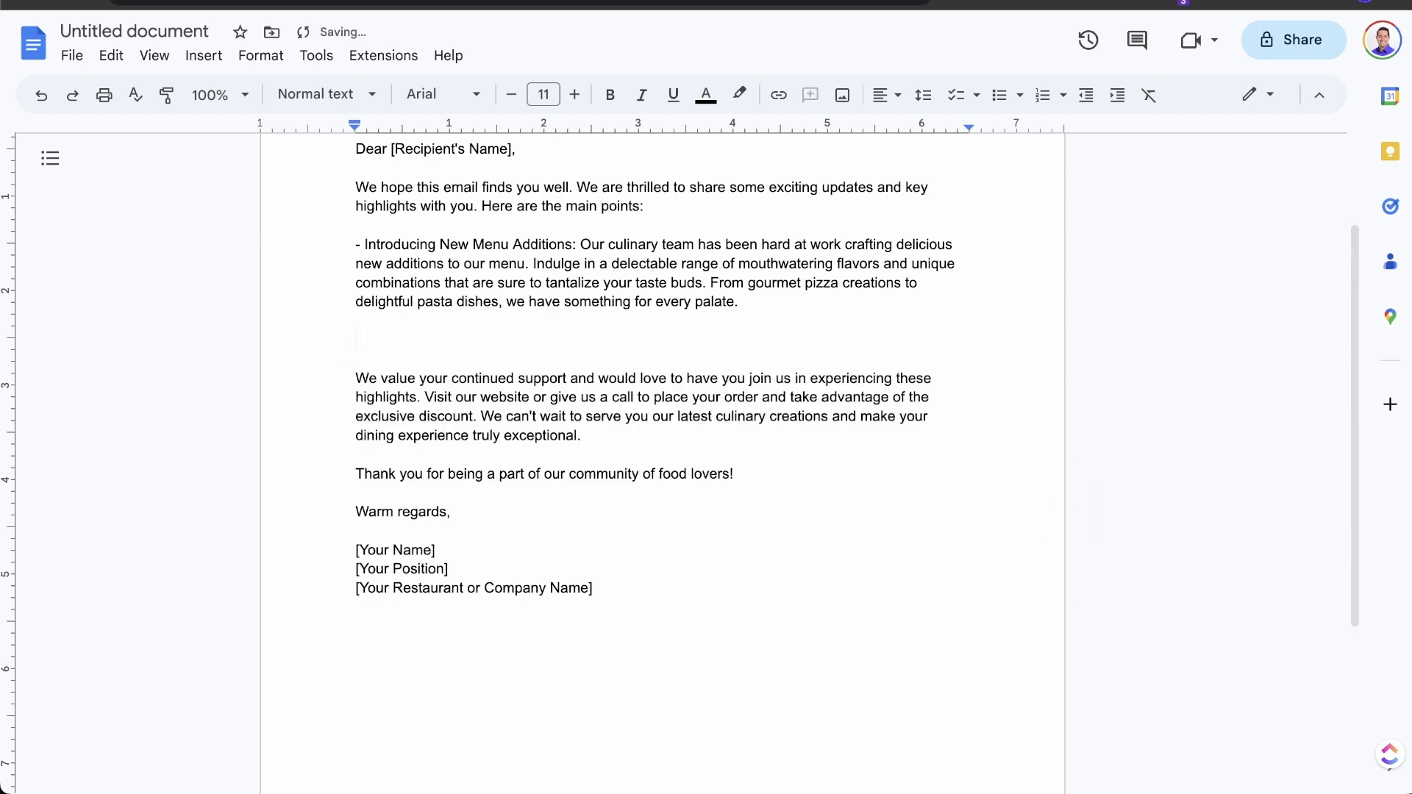
scroll(449, 396, up, 1)
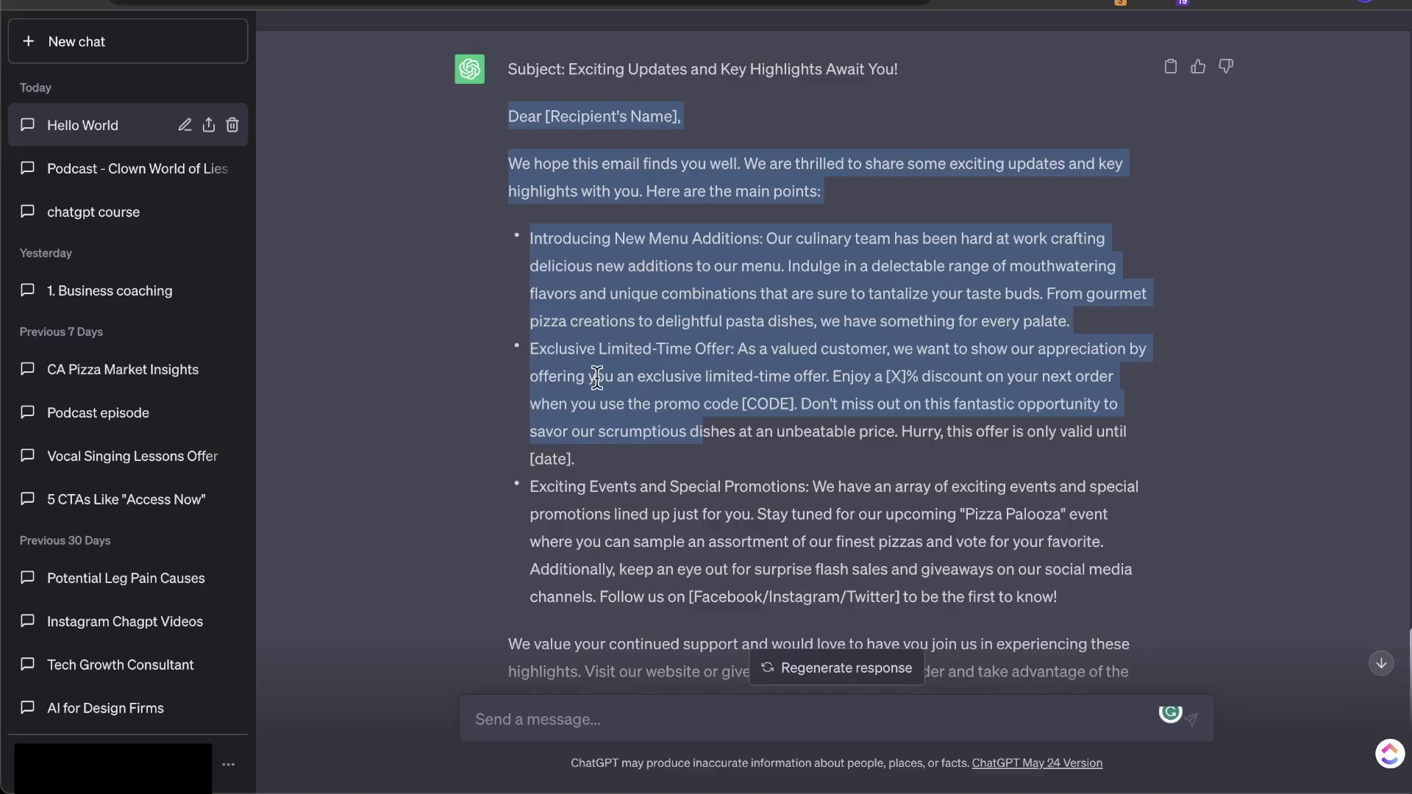
Compare with the original email reply in ChatGPT, looking over its bullet points and closing lines.
scroll(725, 450, down, 4)
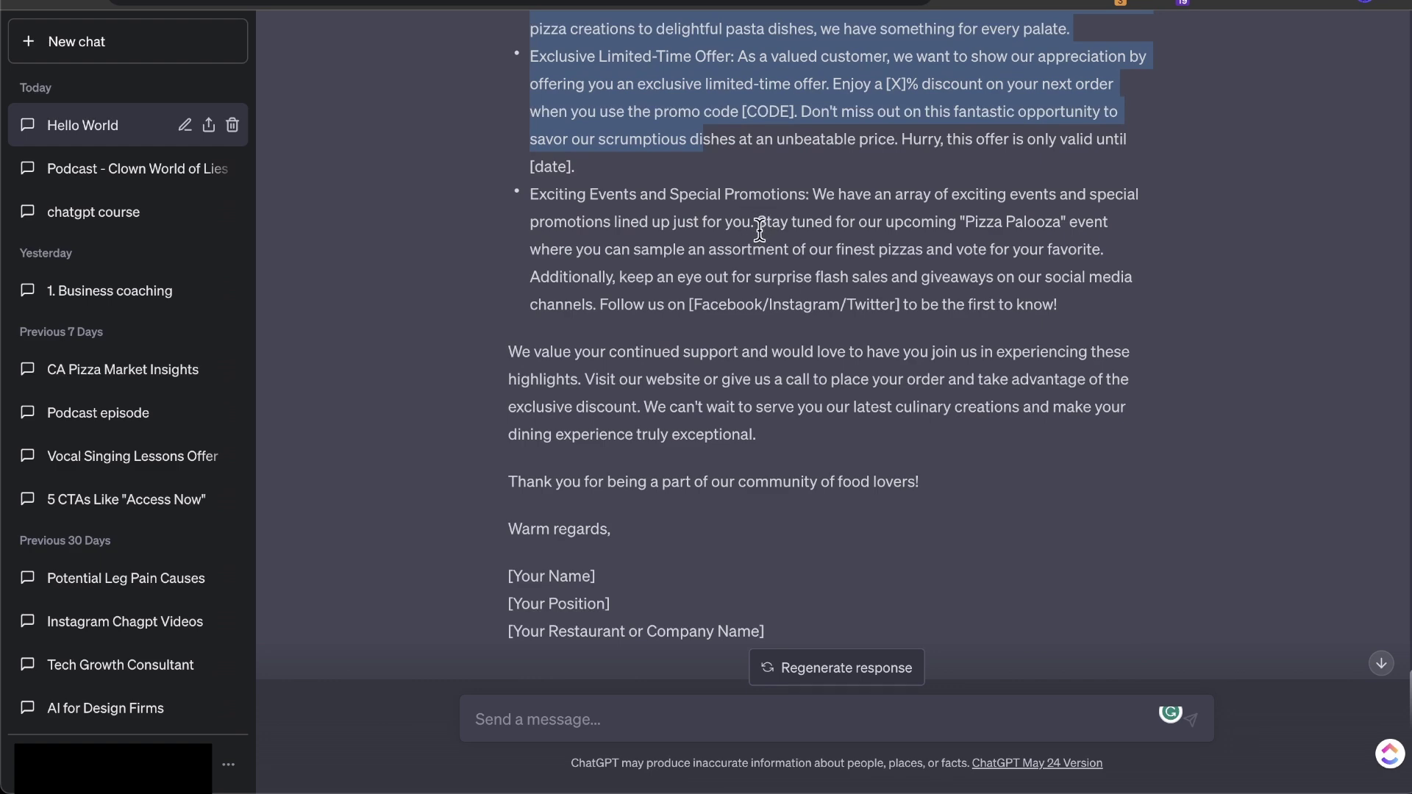
scroll(760, 230, up, 2)
scroll(757, 236, up, 2)
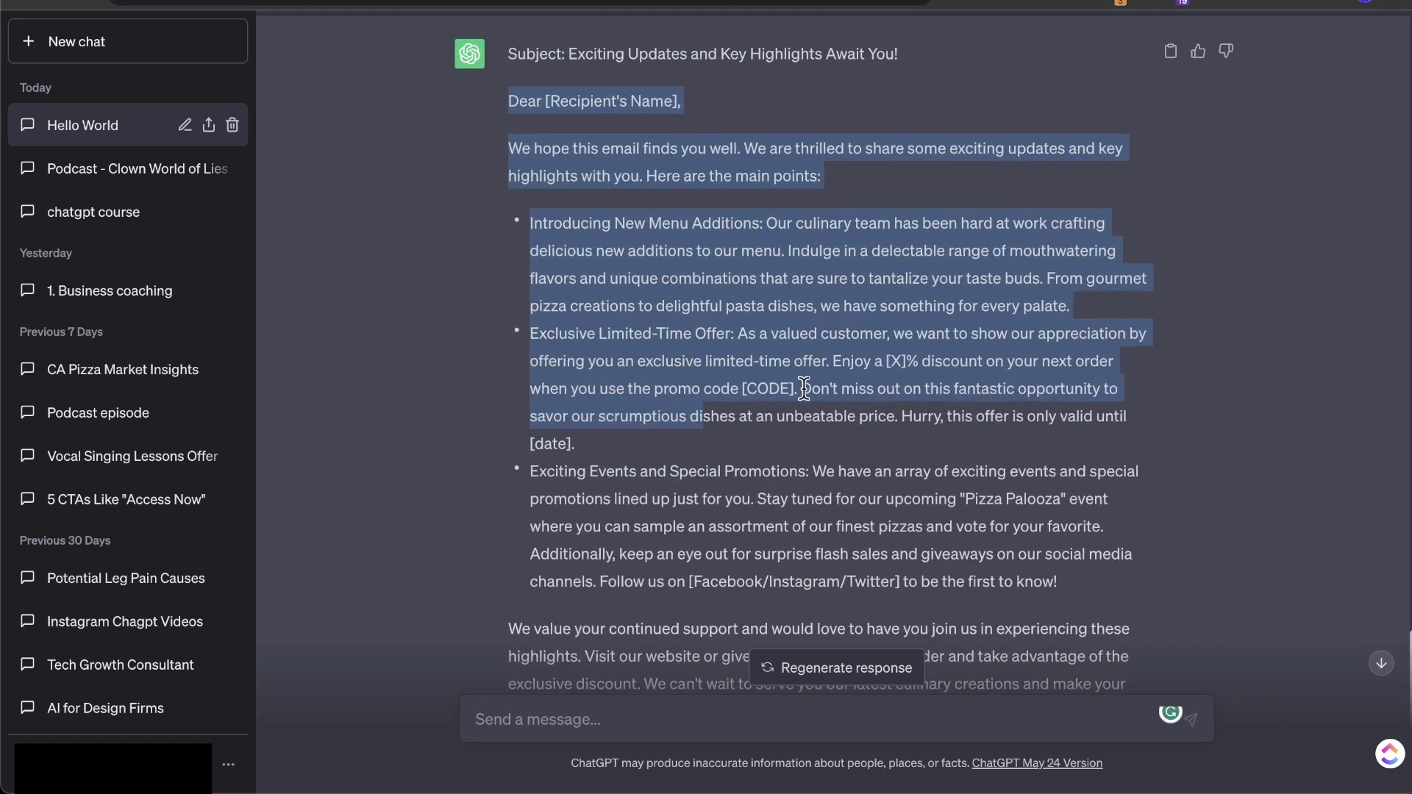
Switch to Google Docs, highlight the introduction and first bullet, and select the empty line below that bullet.
key(ctrl+Tab)
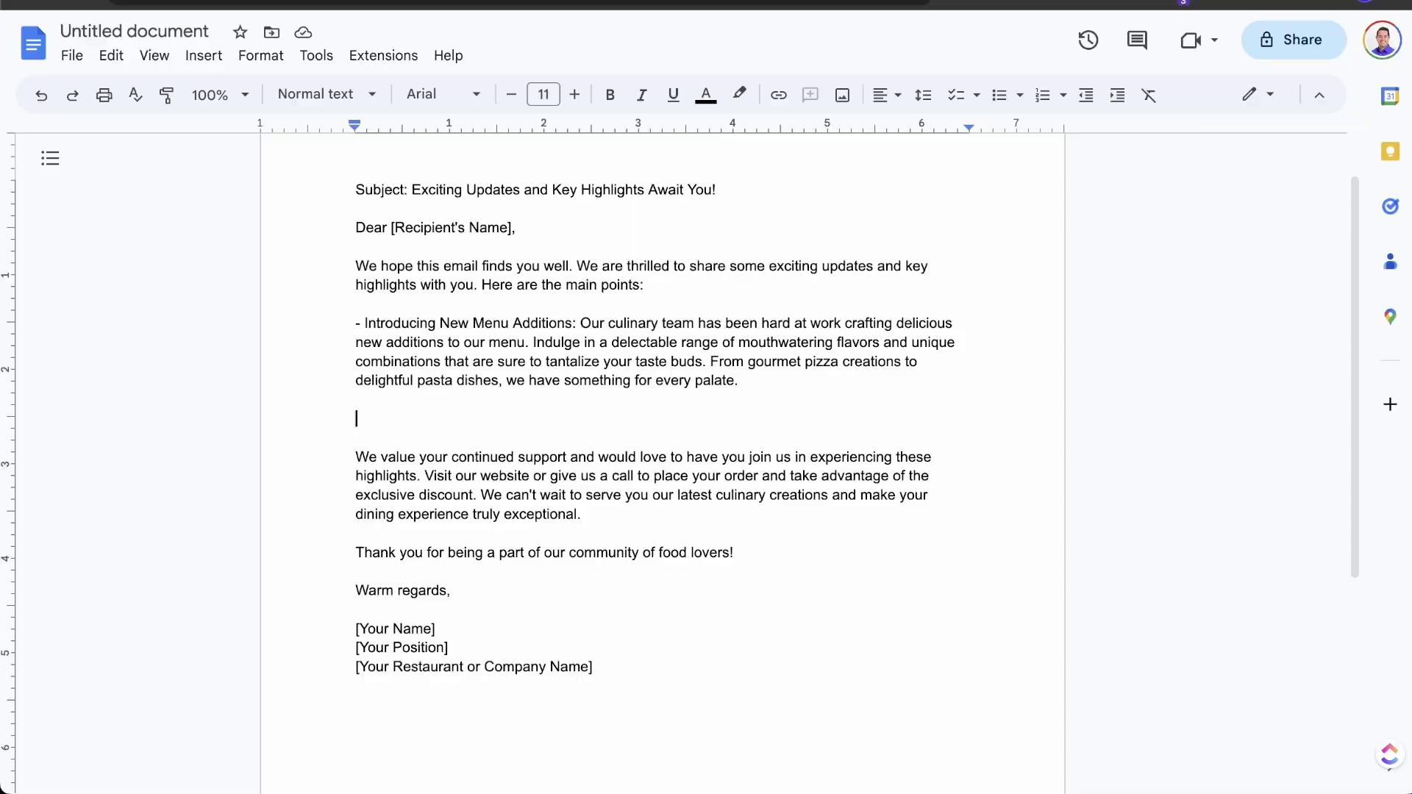
drag(357, 267, 684, 406)
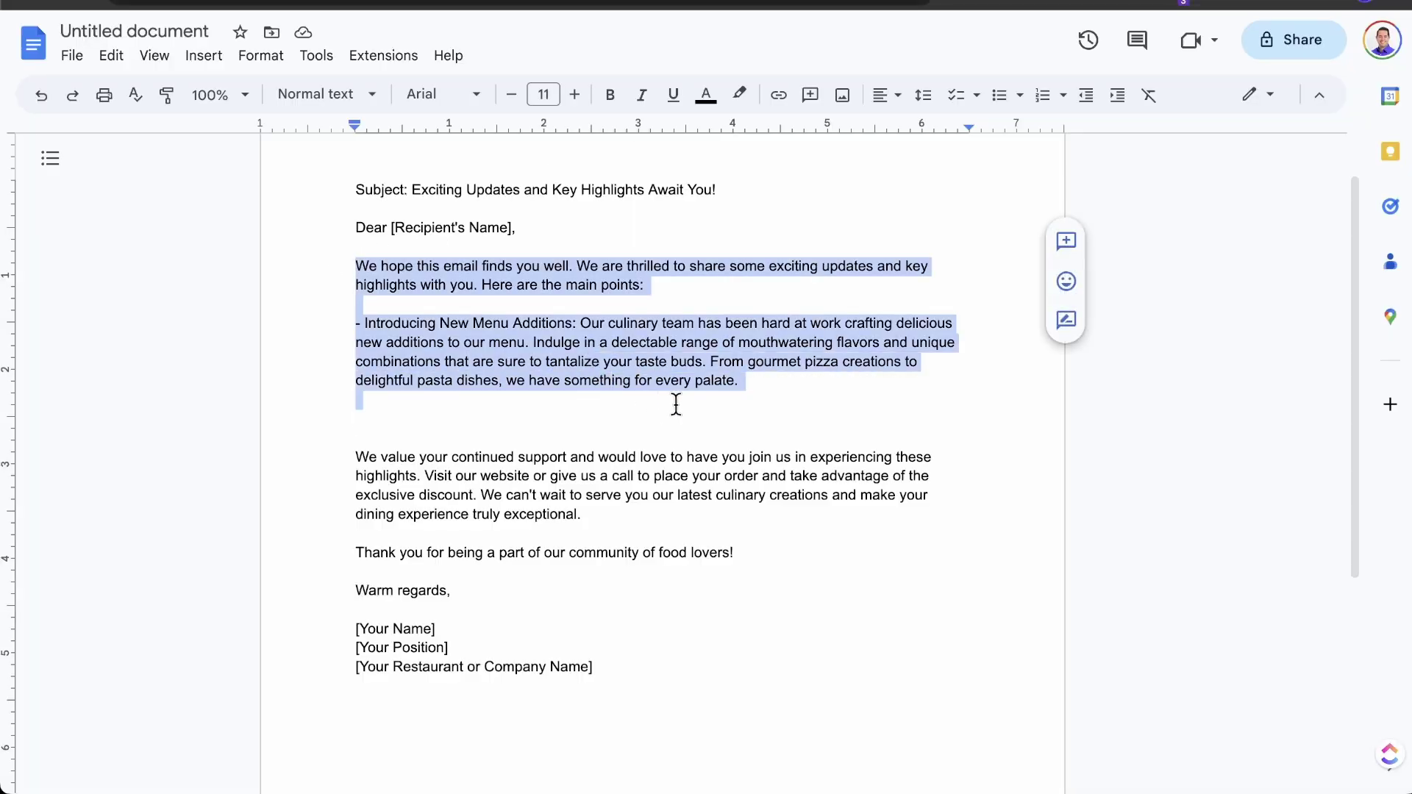
click(674, 420)
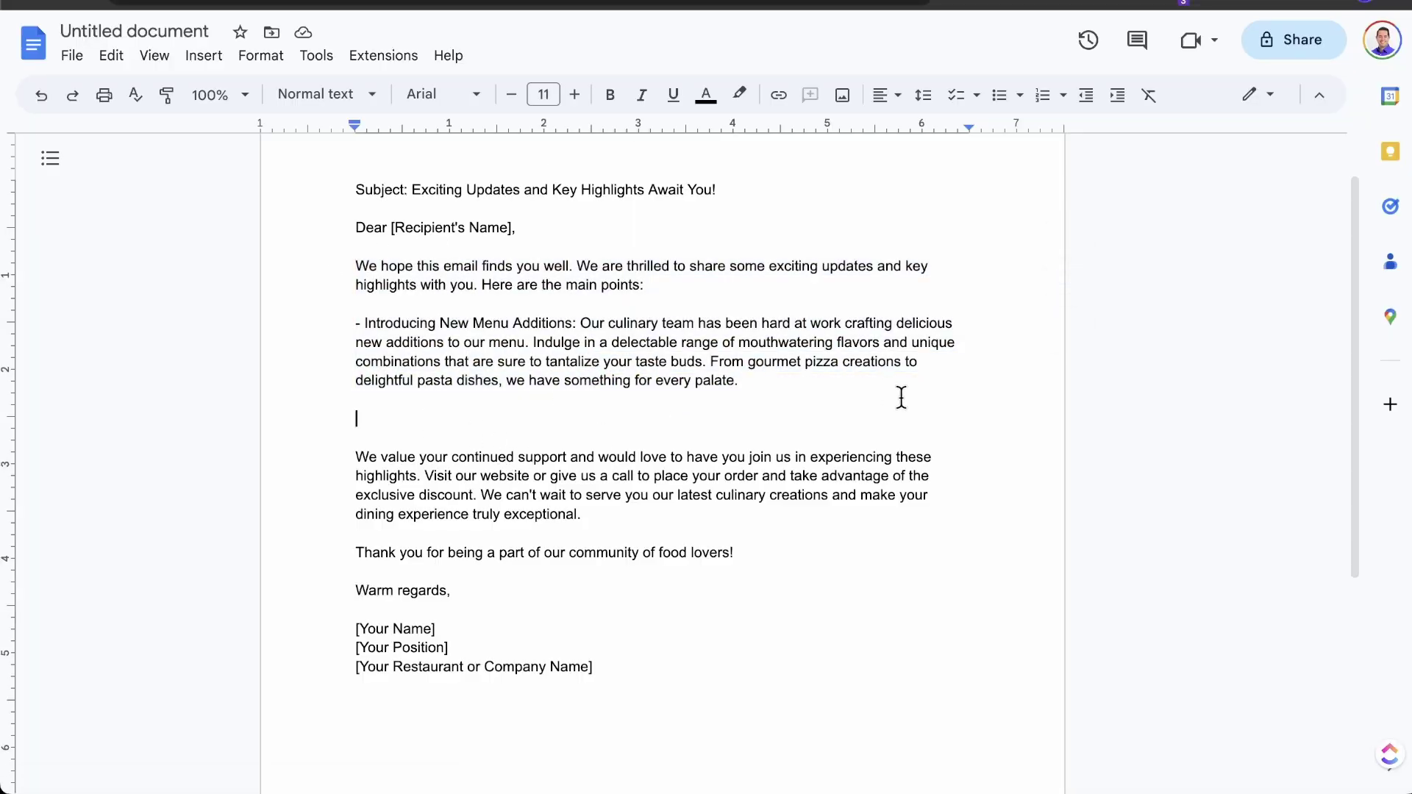
drag(356, 400, 353, 262)
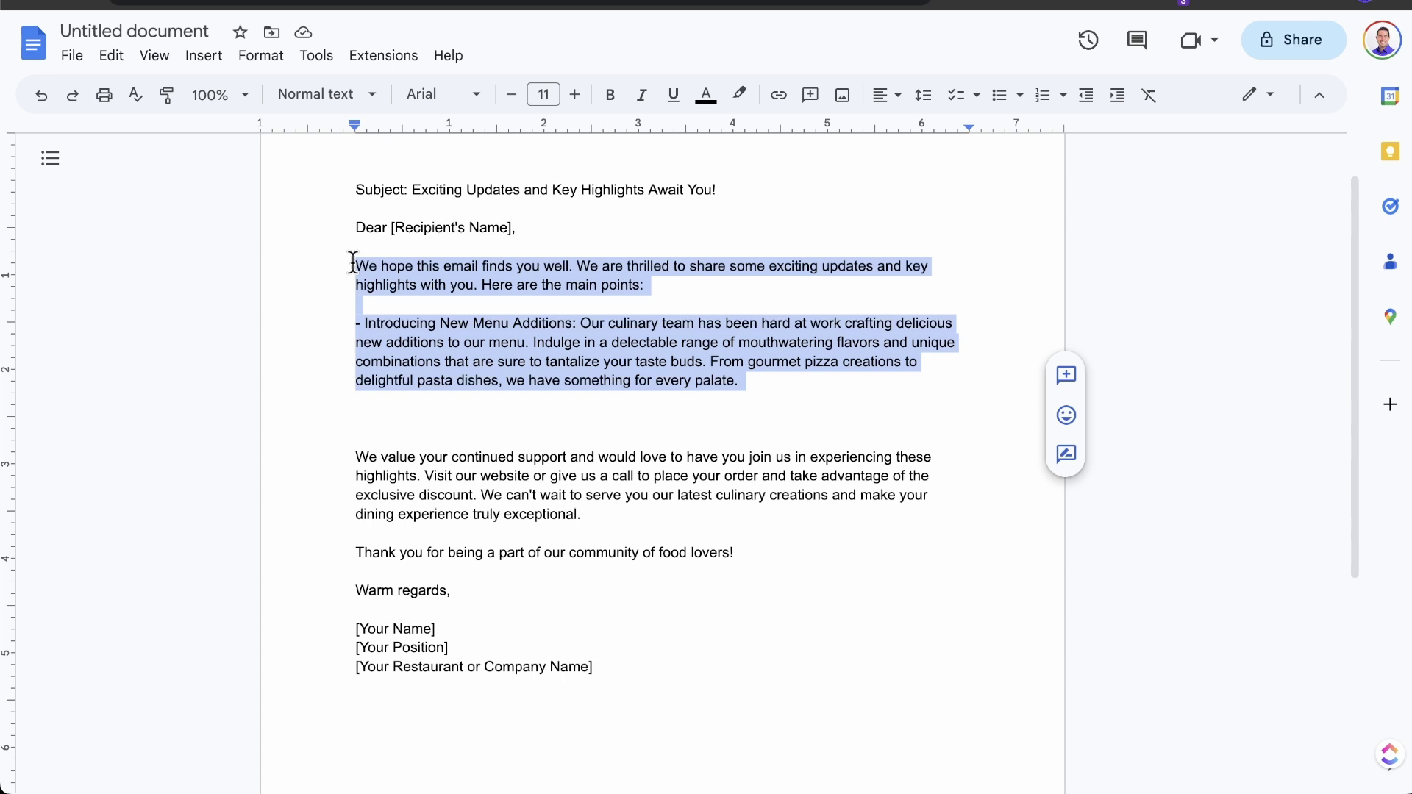
click(372, 416)
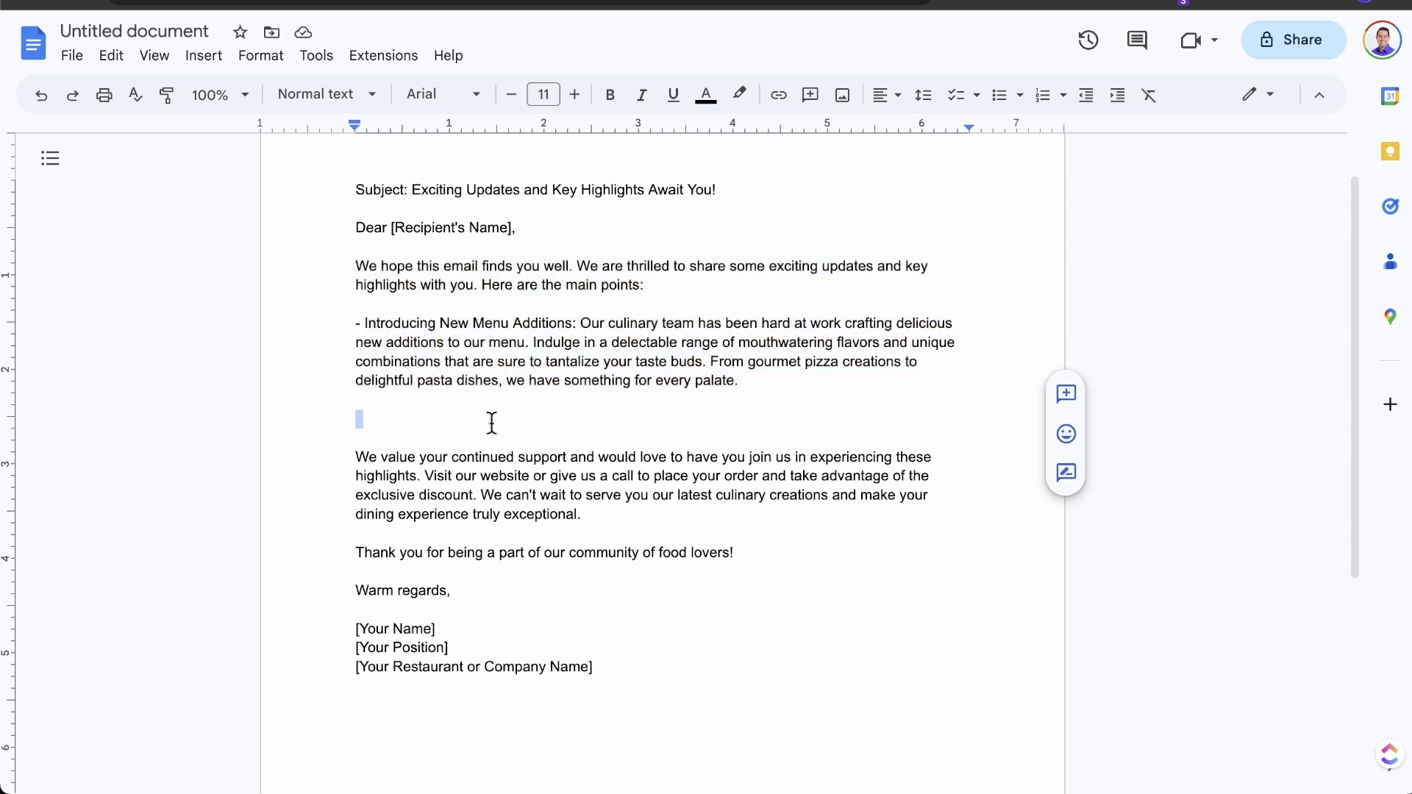
Switch back to ChatGPT and send the follow-up message "Write me just 2 new bullet pionts".
click(617, 0)
scroll(552, 589, down, 5)
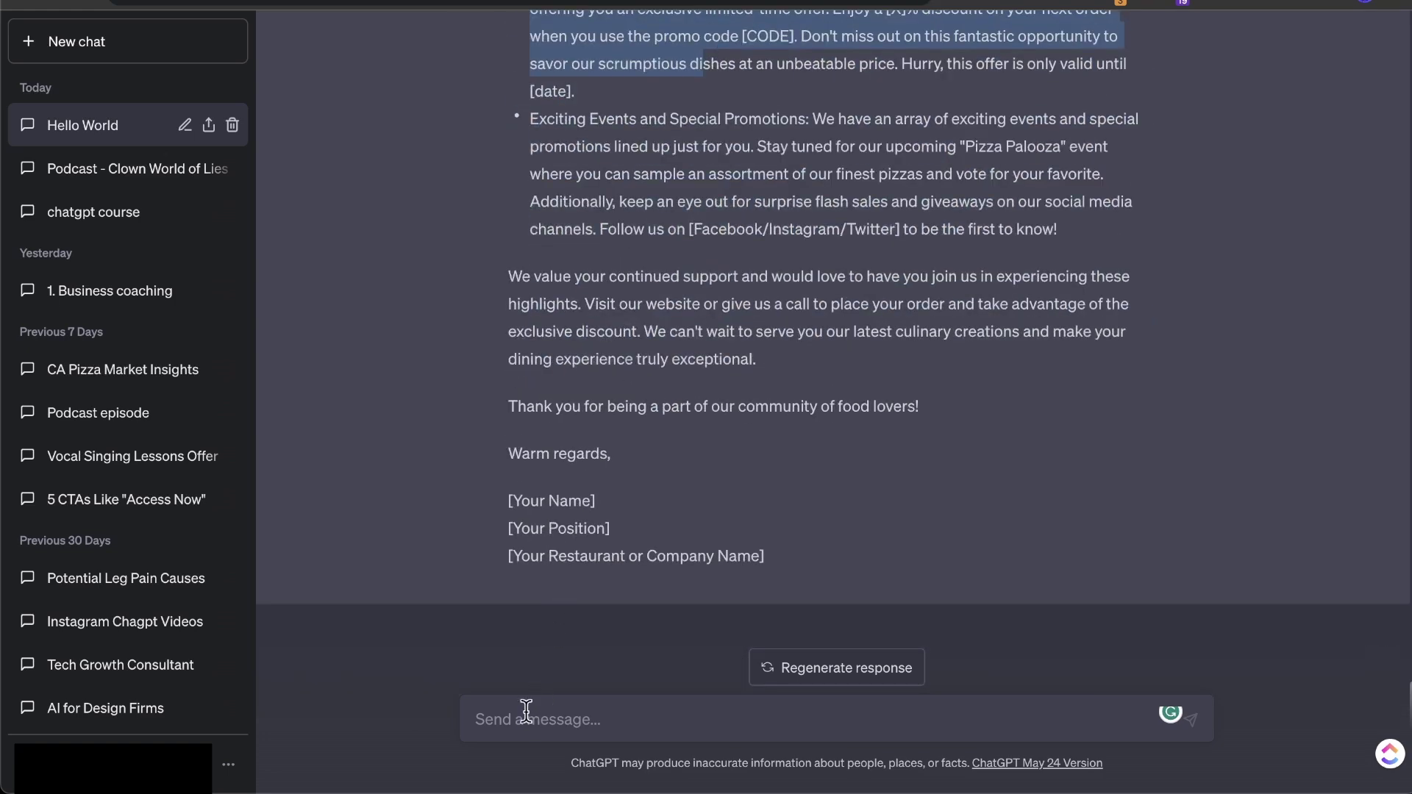
click(567, 712)
text(Write me ju)
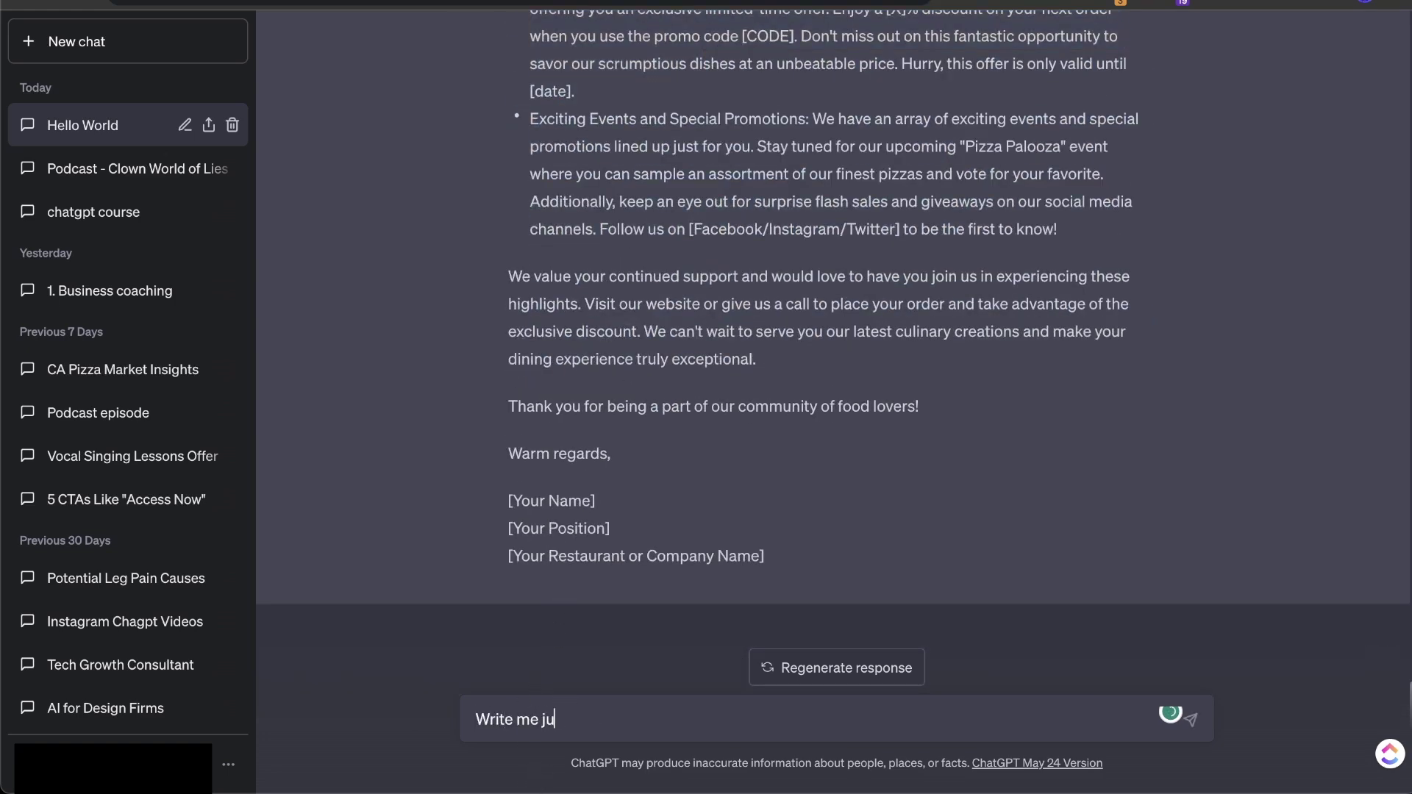
text(st 32 new bullet pionts)
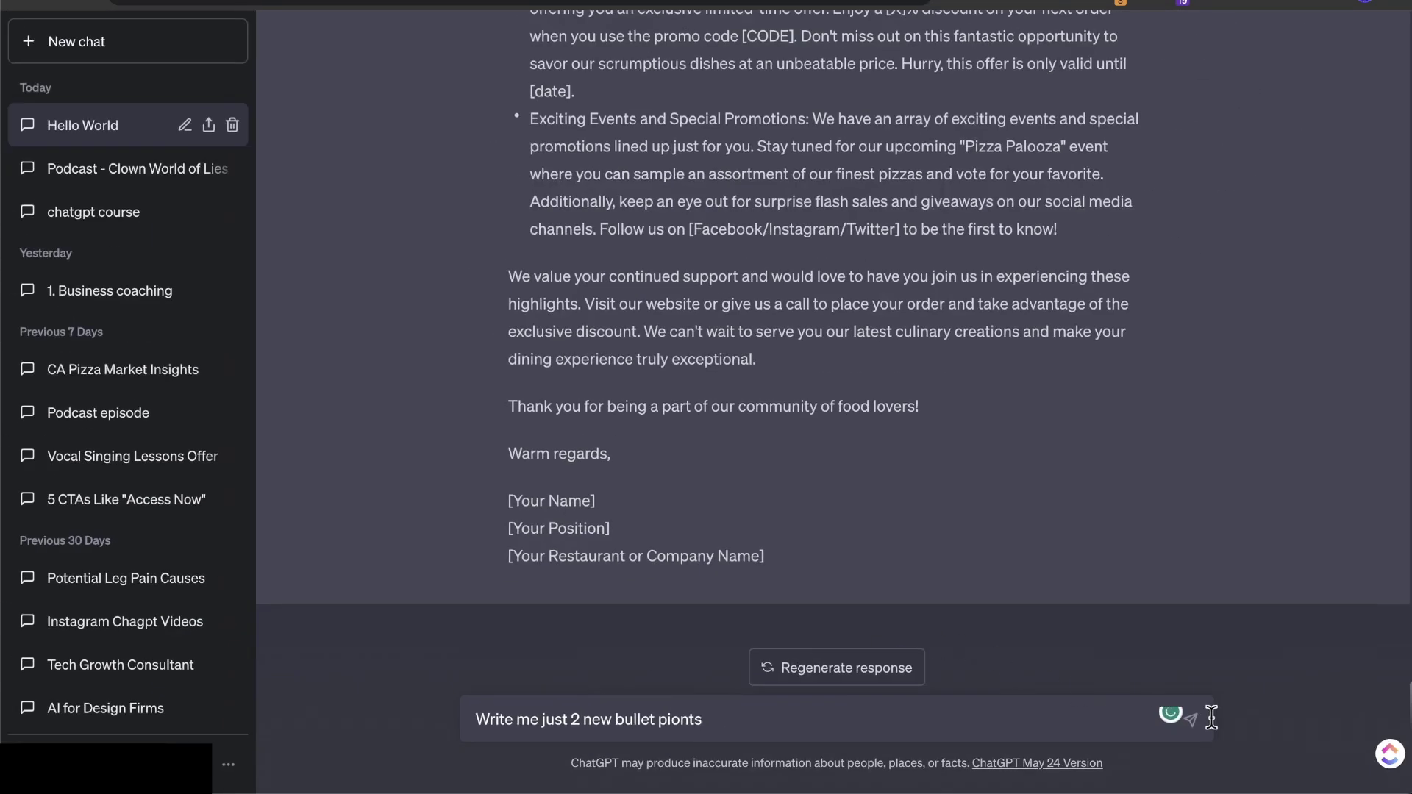
click(1193, 720)
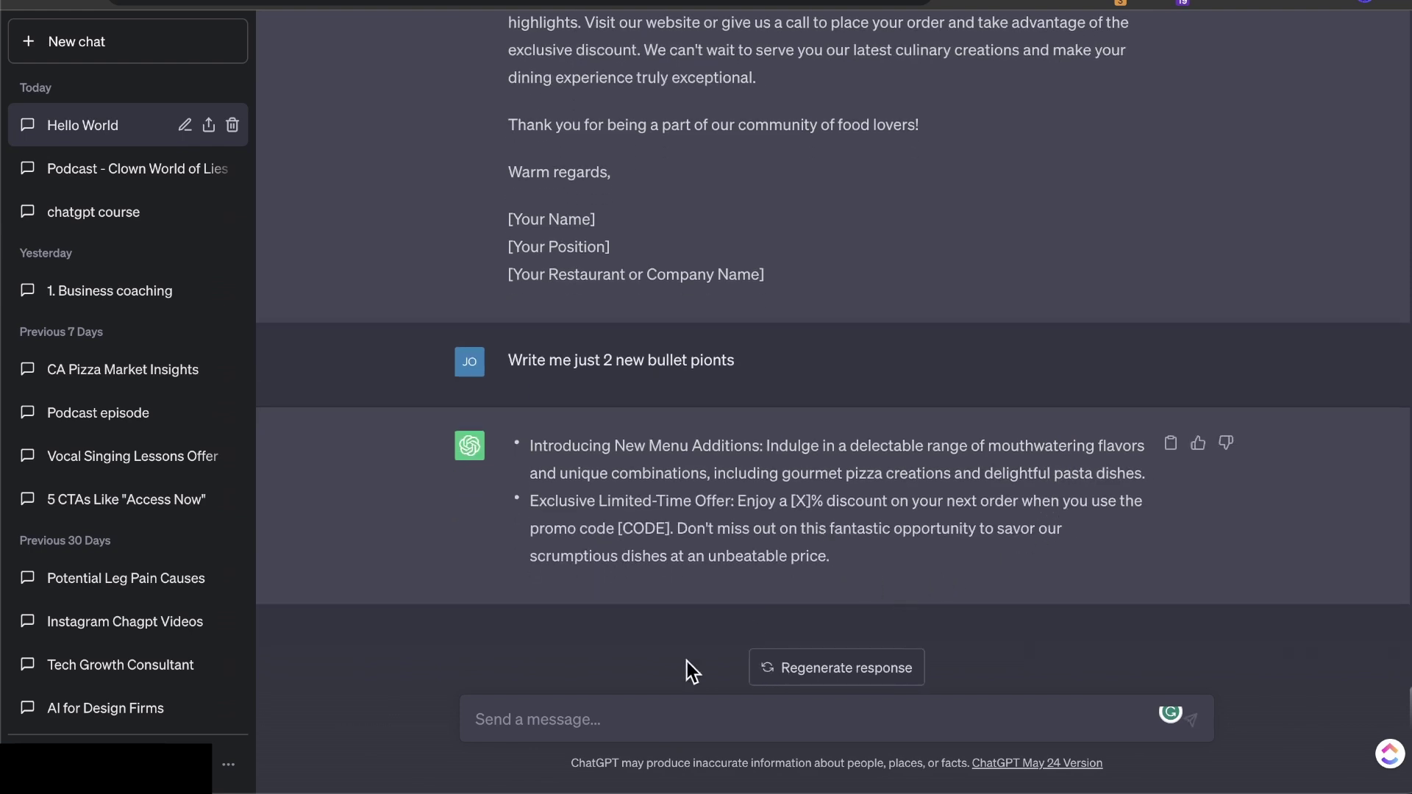
Send the follow-up message "Make them shorter and easier to understand".
click(637, 713)
text(Make)
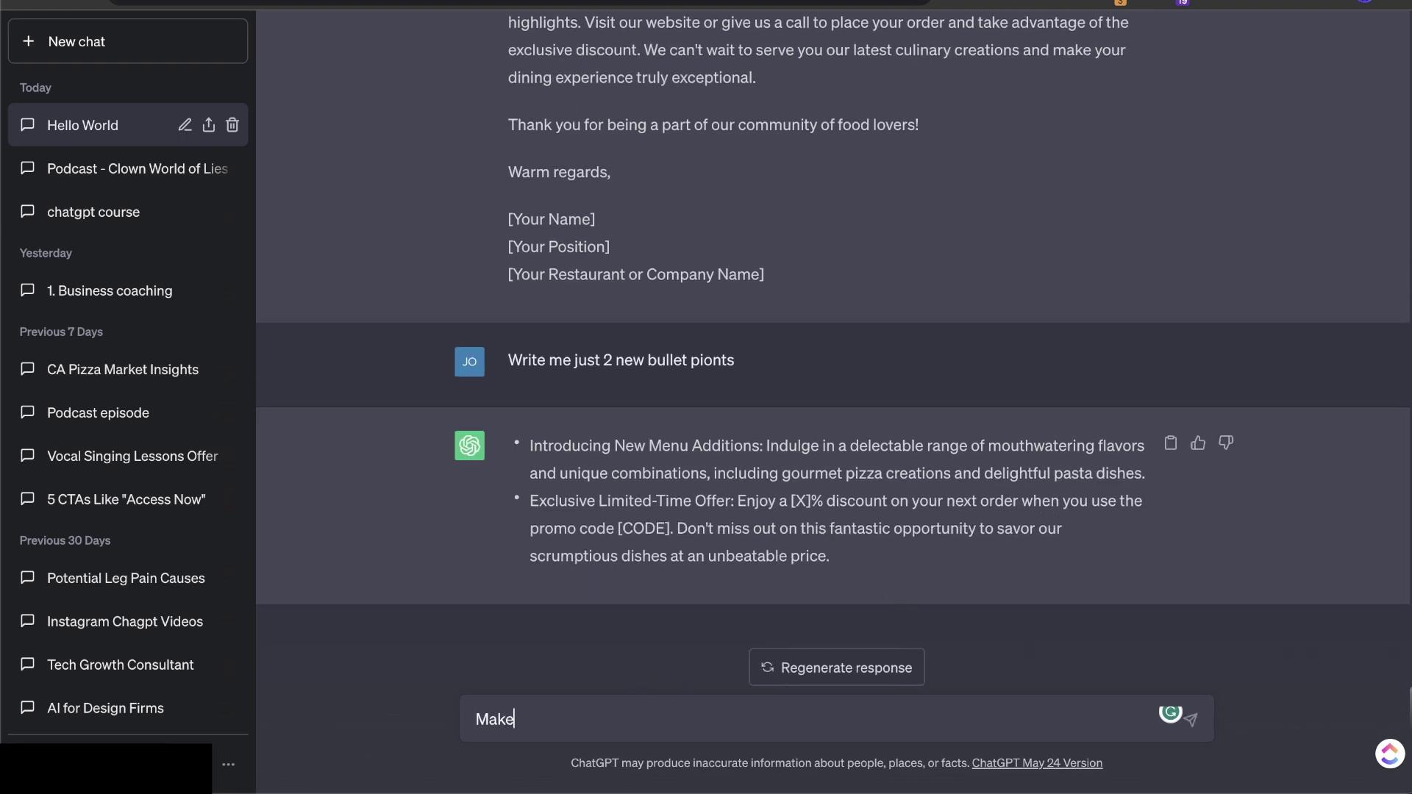
text( them shorter and easi)
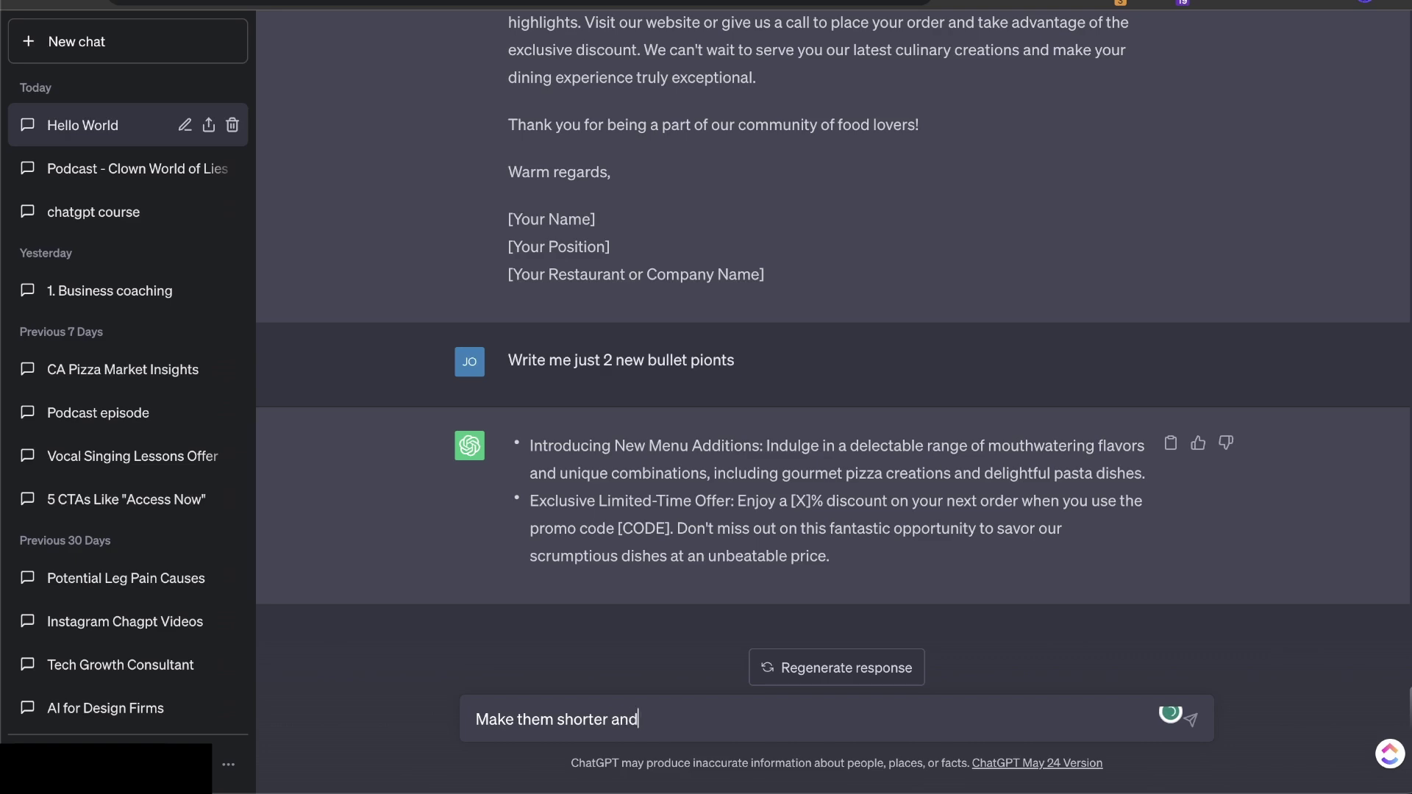
text(er to understand)
key(Return)
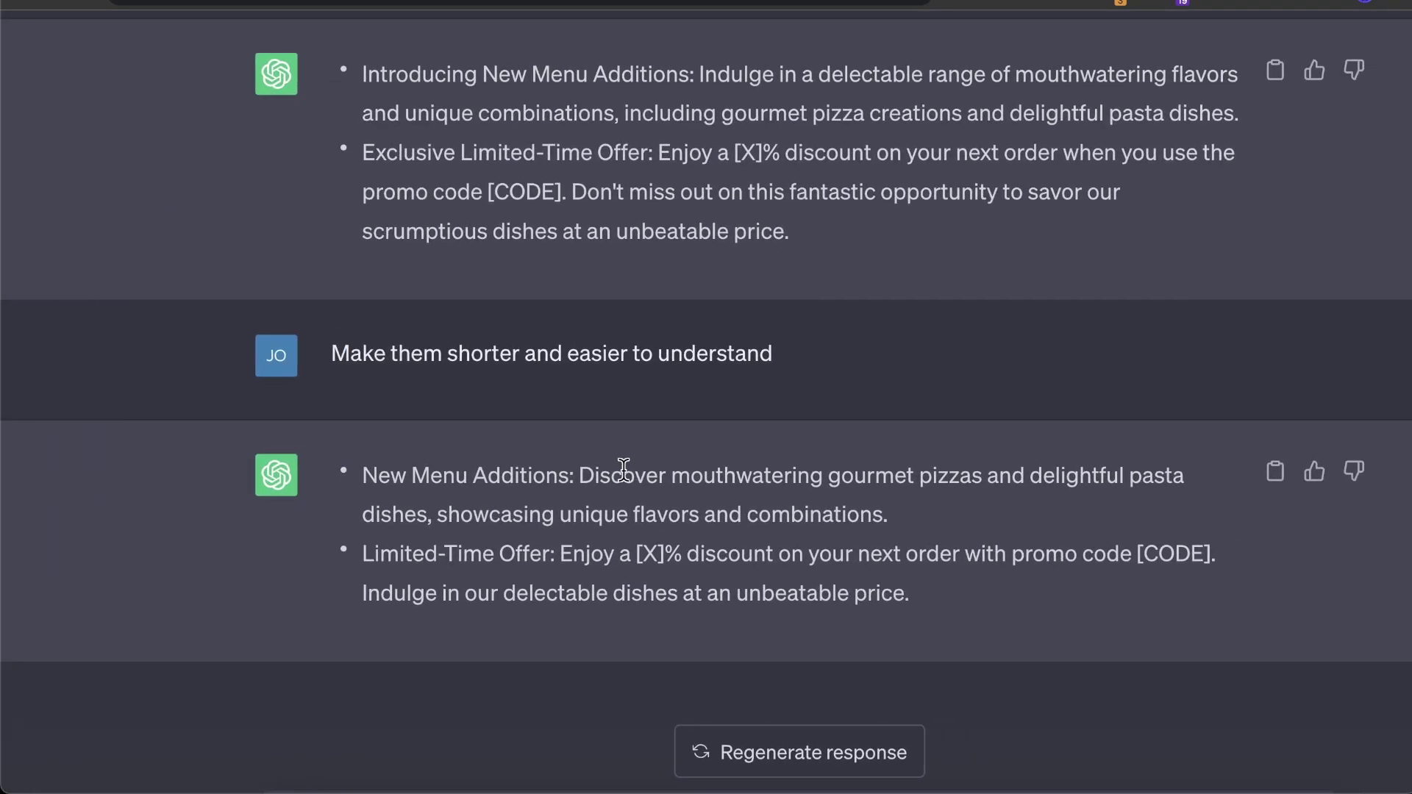
Copy the two shortened bullet points and paste them into the empty line of the Google Docs email.
drag(364, 477, 964, 608)
key(super+c)
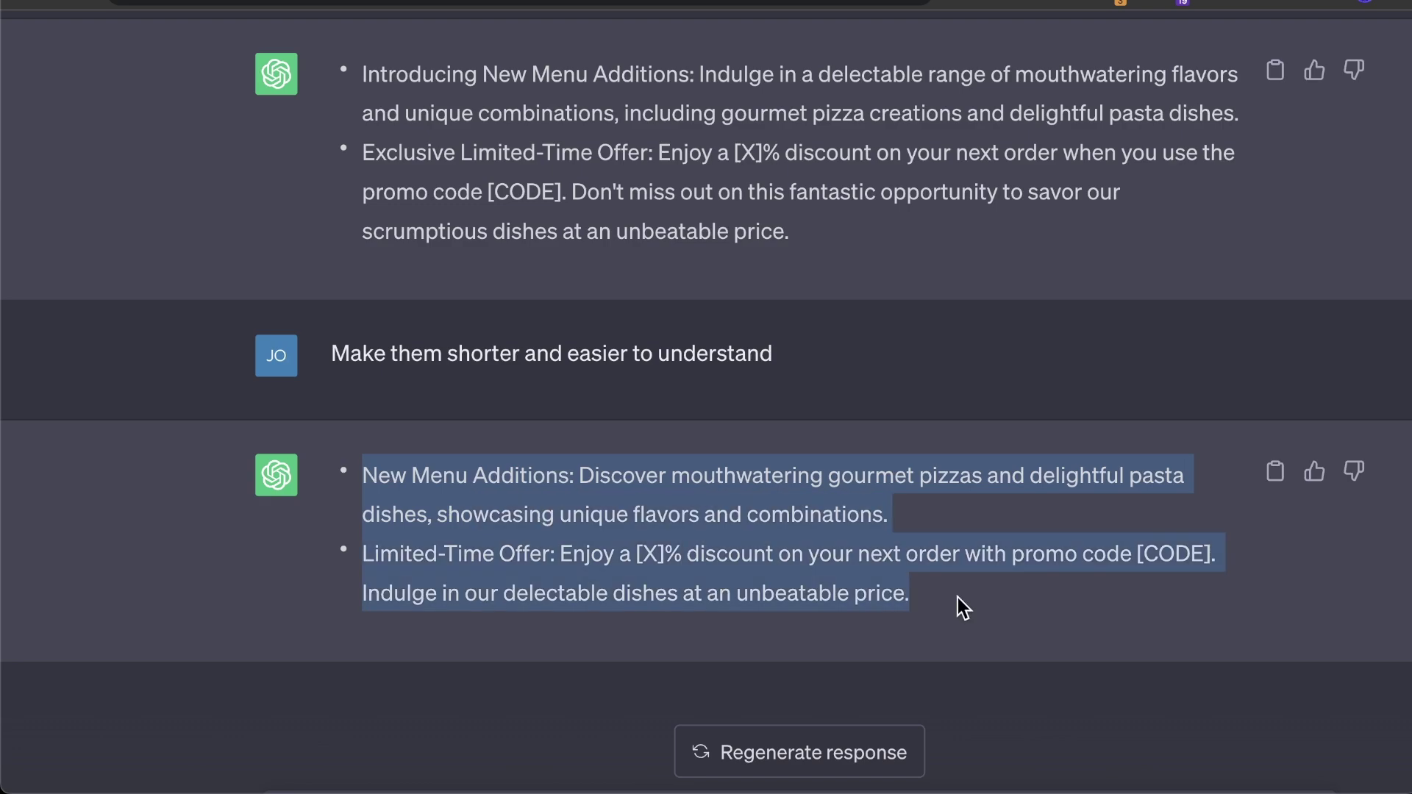
click(883, 2)
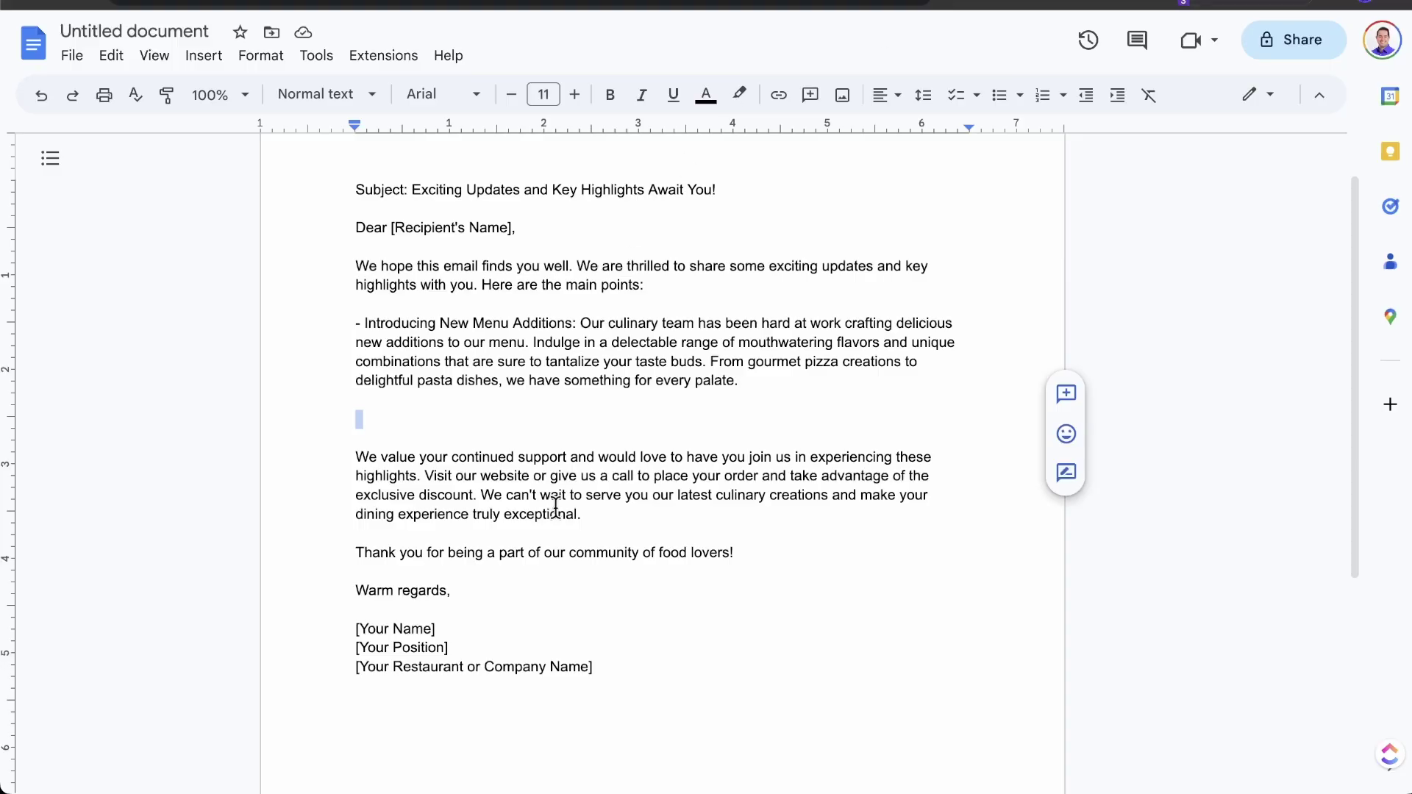
key(super+v)
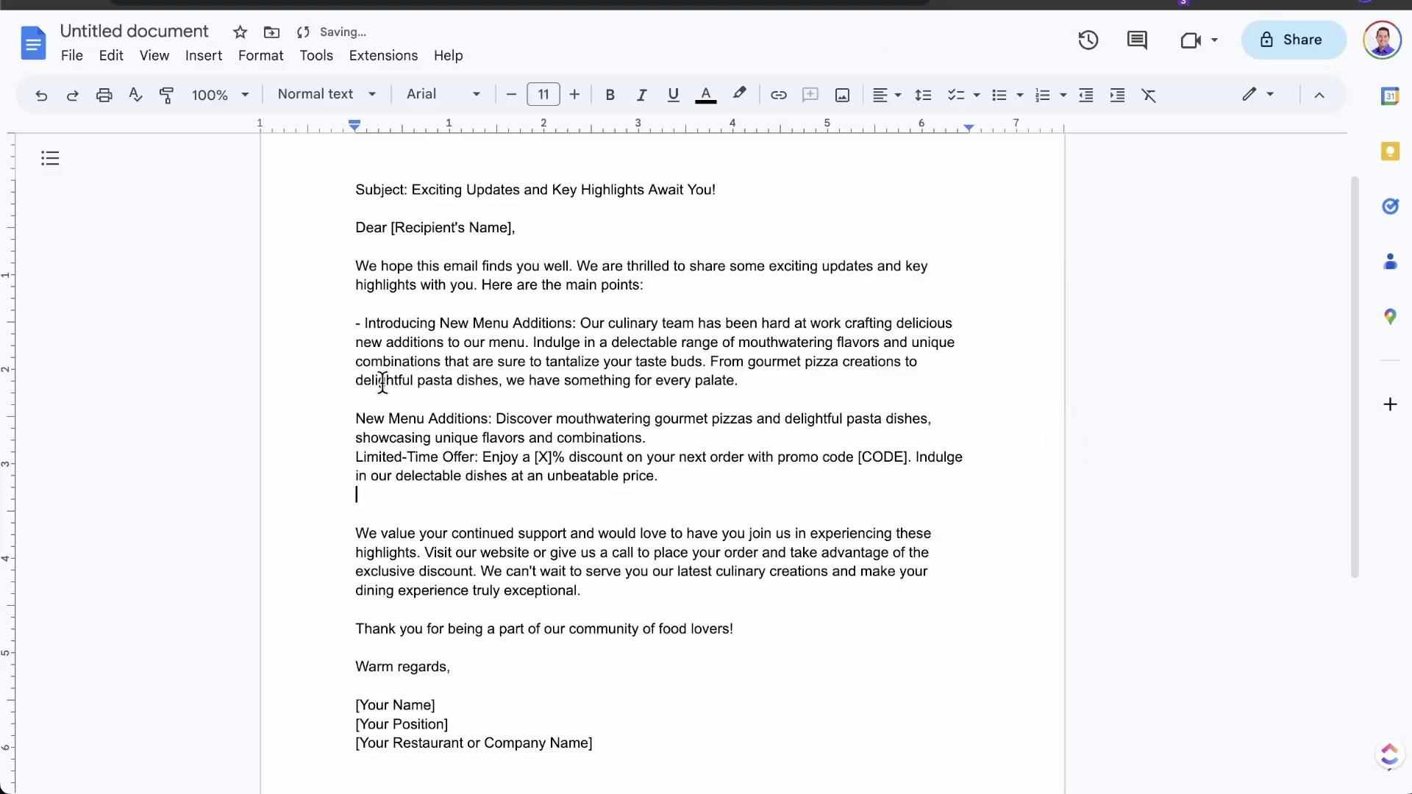
Format the pasted New Menu Additions paragraph as a dashed list item.
click(357, 414)
text(-)
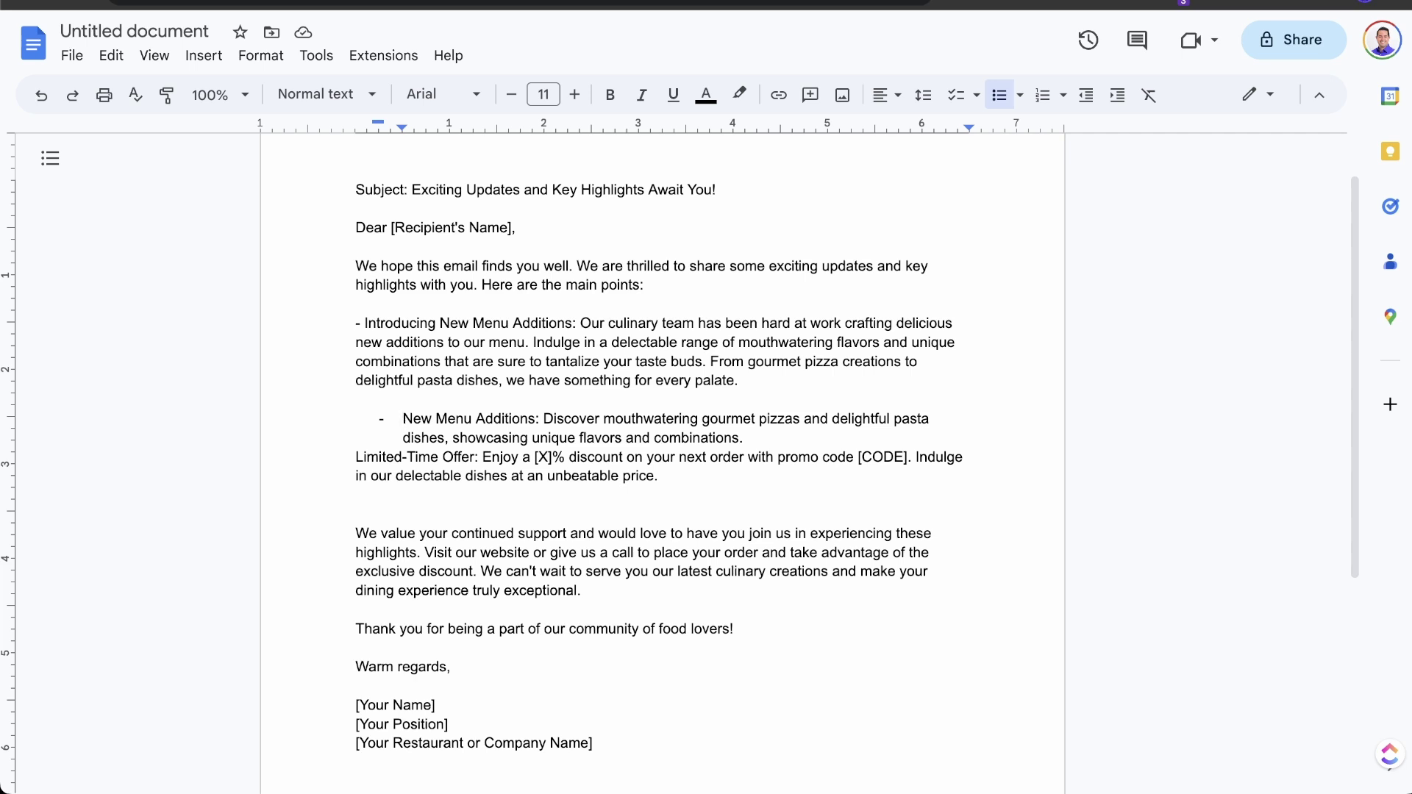
key(BackSpace)
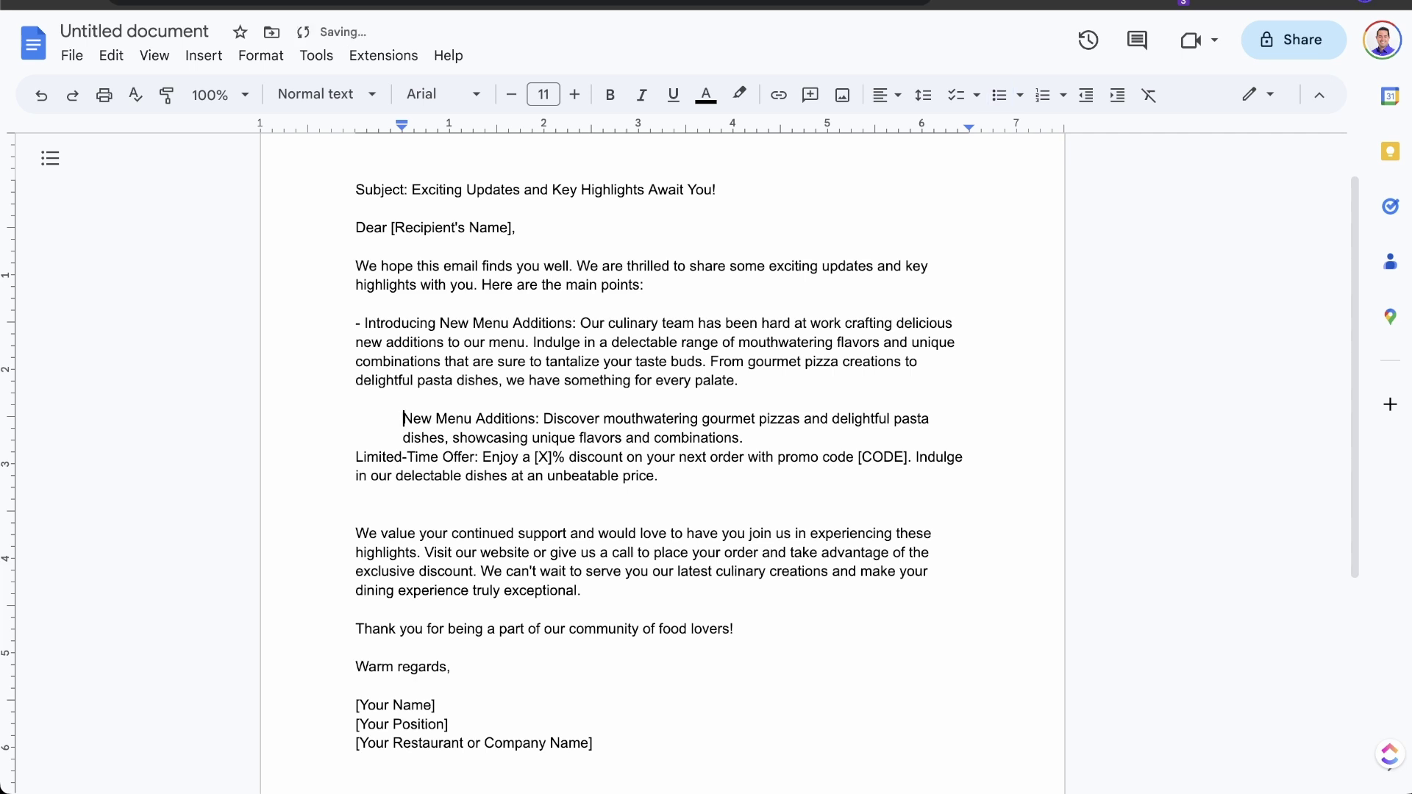
key(ctrl+z)
click(702, 474)
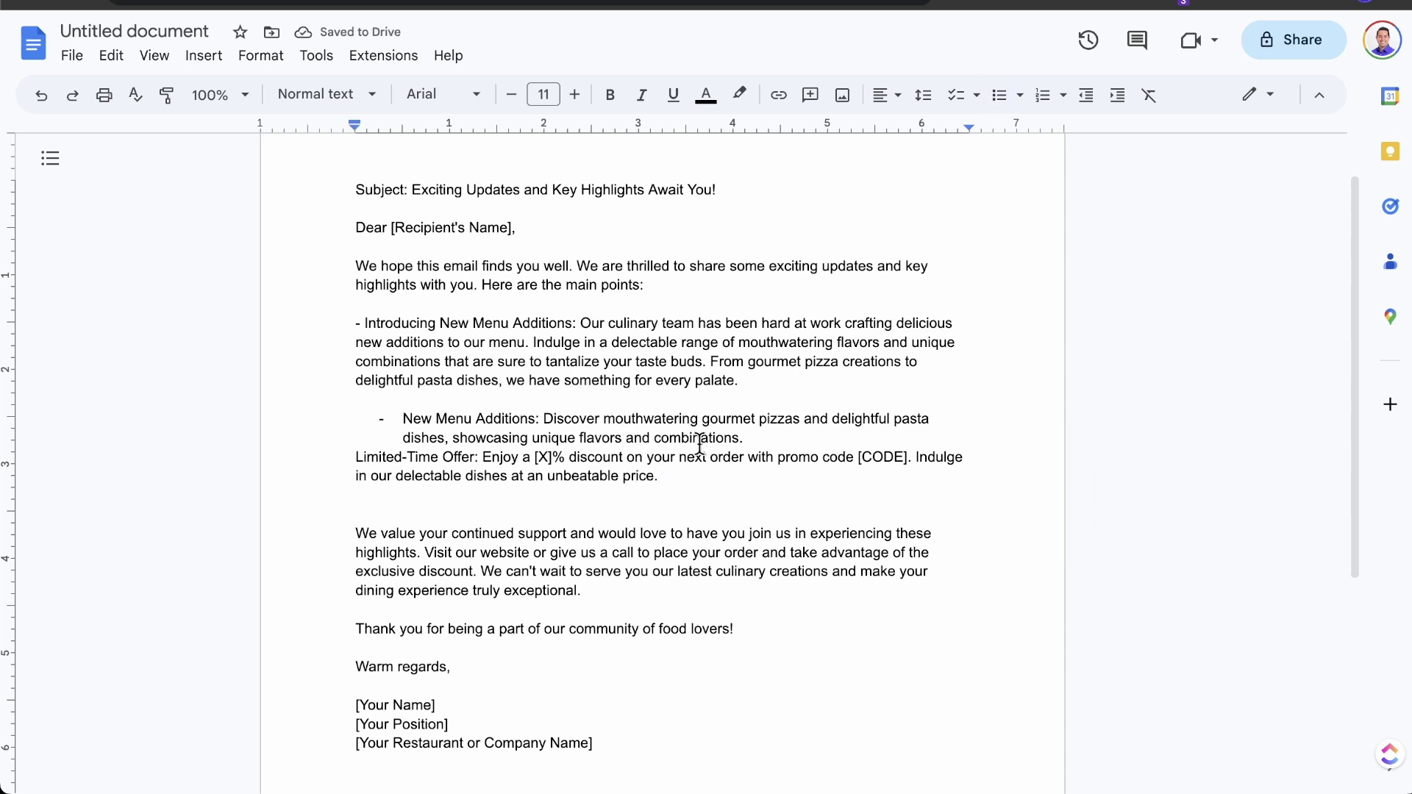
Review the edited email by highlighting the inserted bullets together with the surrounding paragraphs.
drag(542, 397, 675, 542)
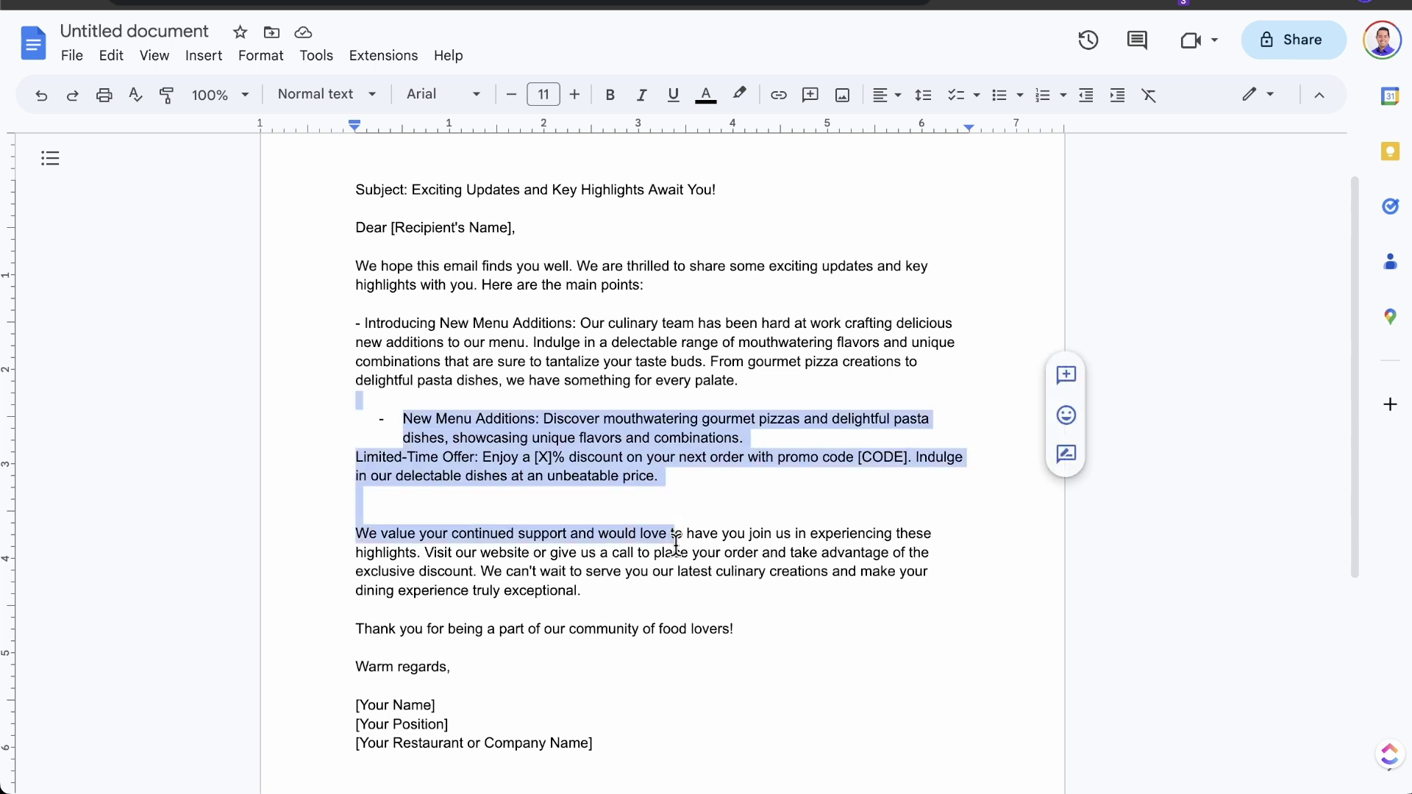
click(663, 421)
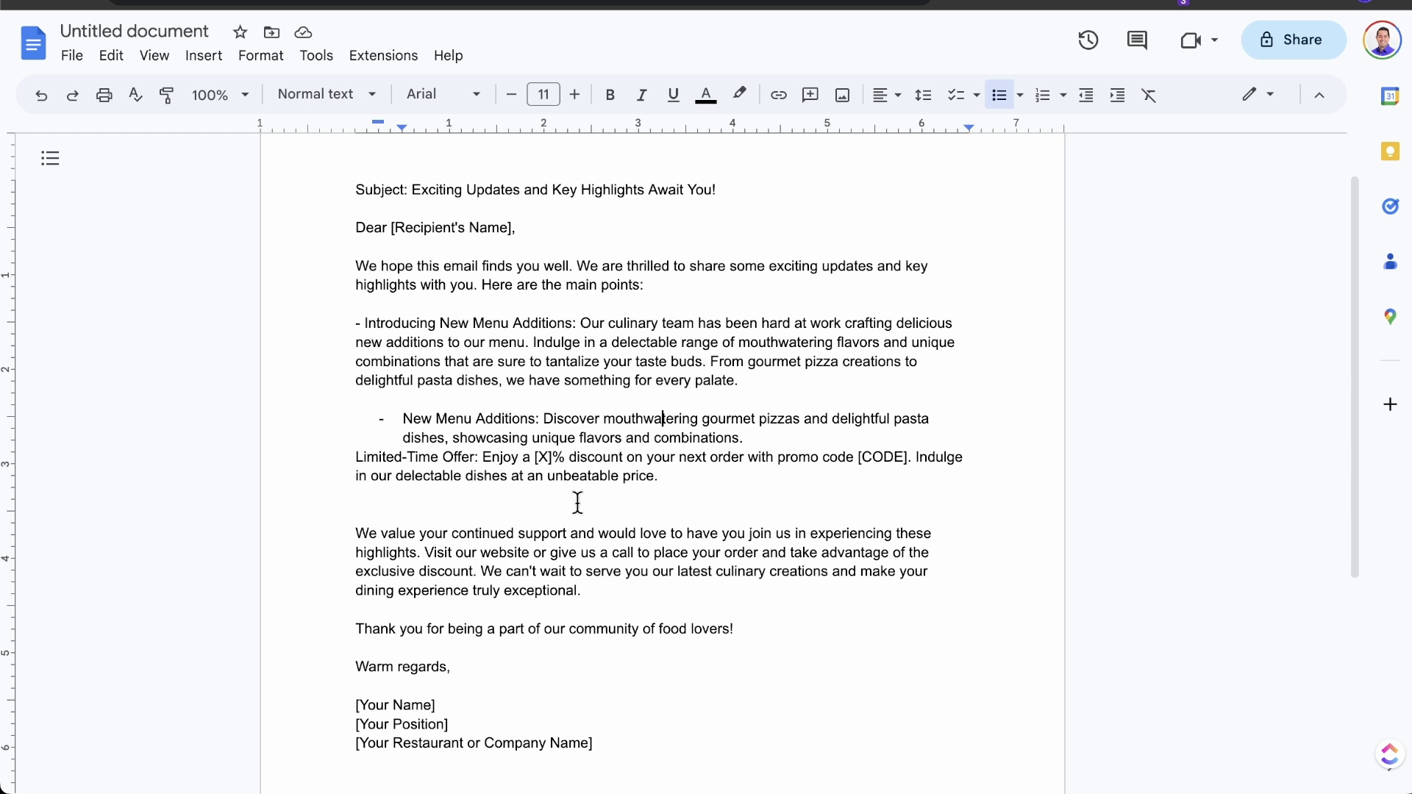
drag(565, 592, 536, 420)
drag(526, 363, 518, 344)
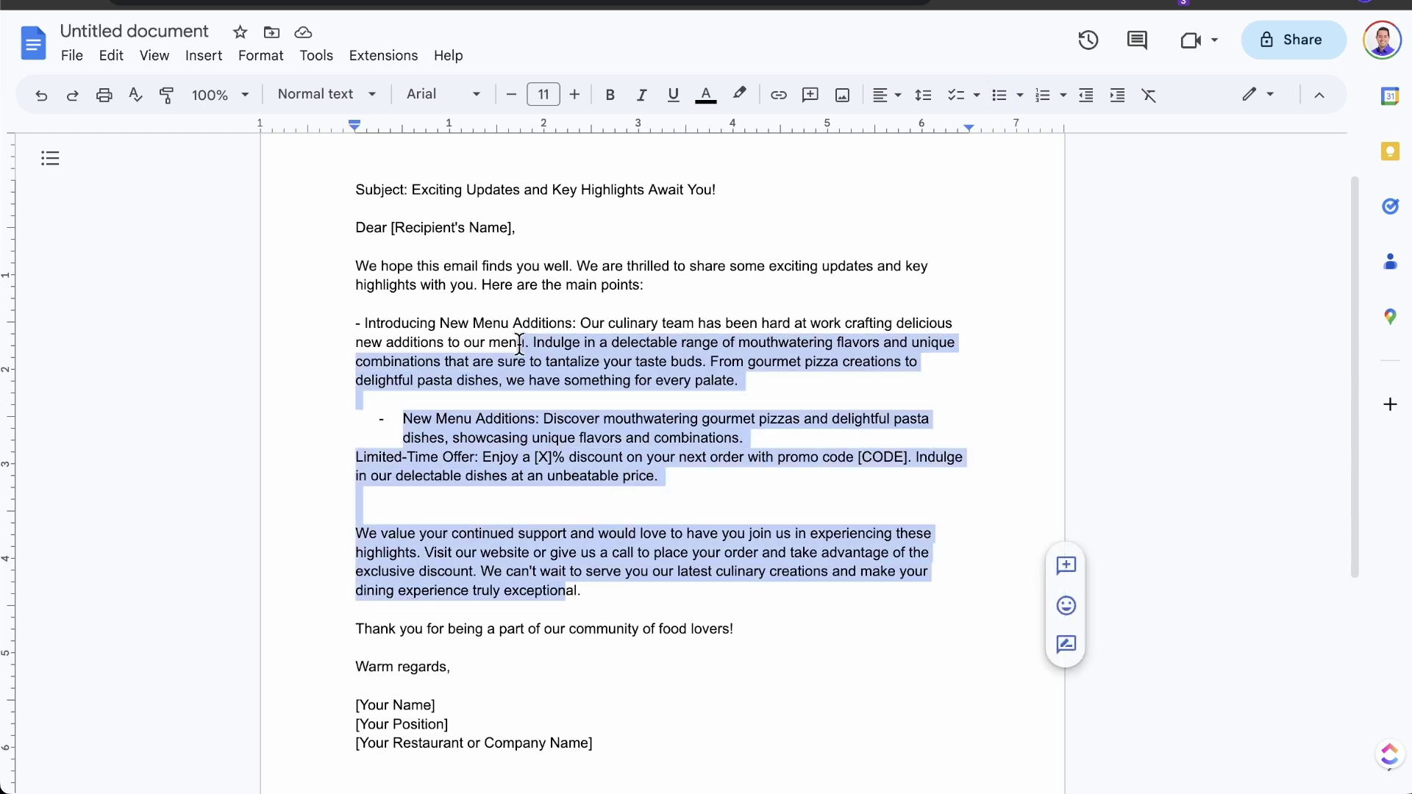
click(518, 303)
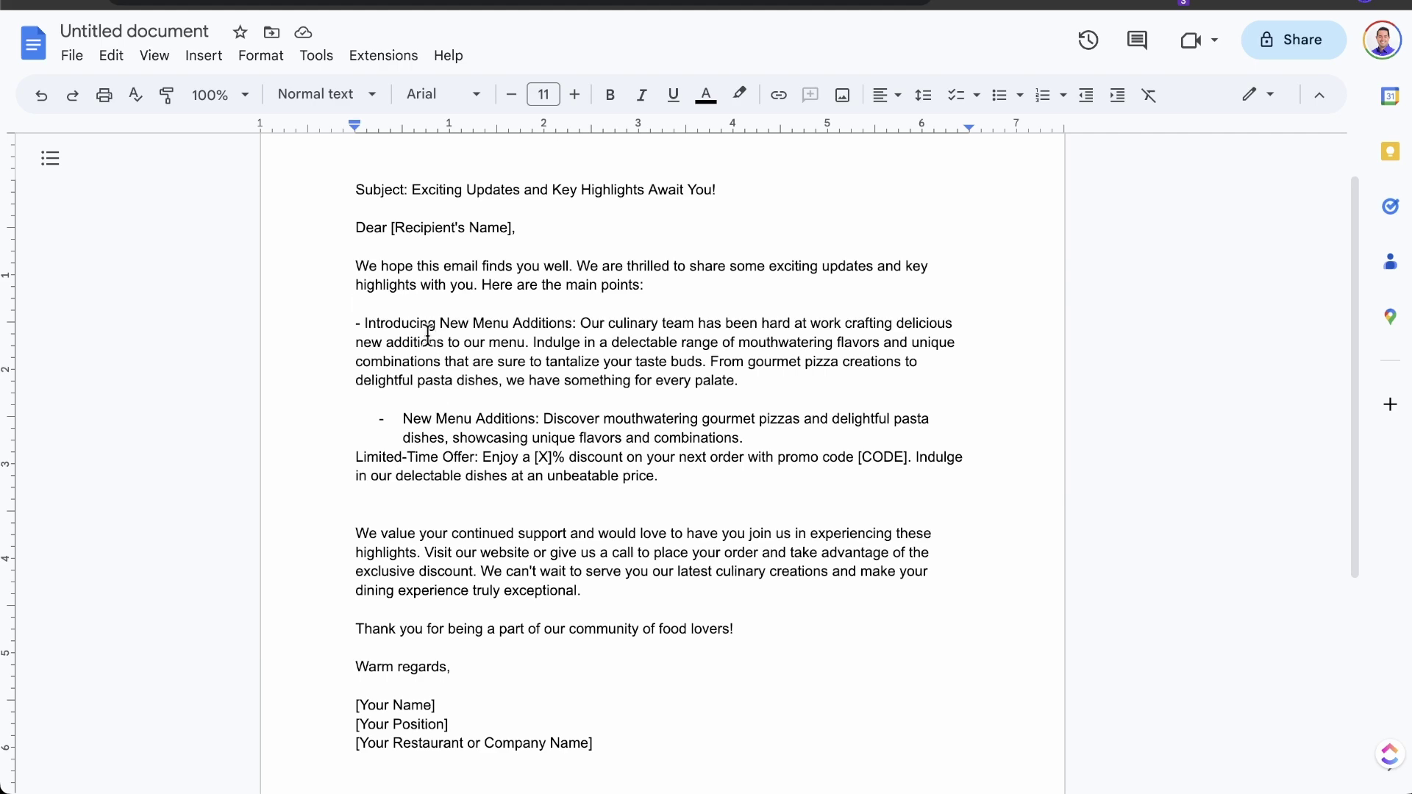
drag(438, 323, 432, 398)
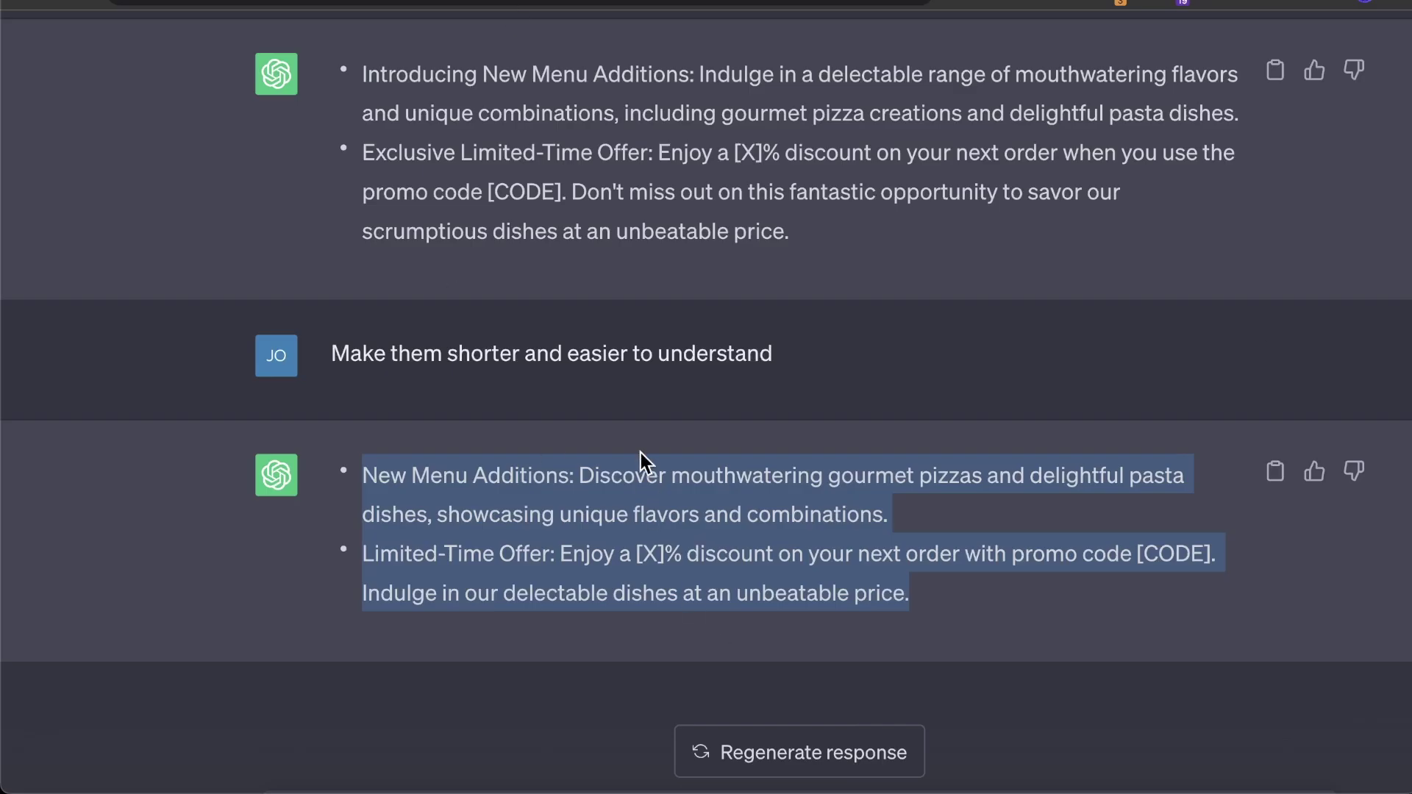
Compare the edited Google Docs email with the shortened bullet points in the ChatGPT conversation.
click(640, 445)
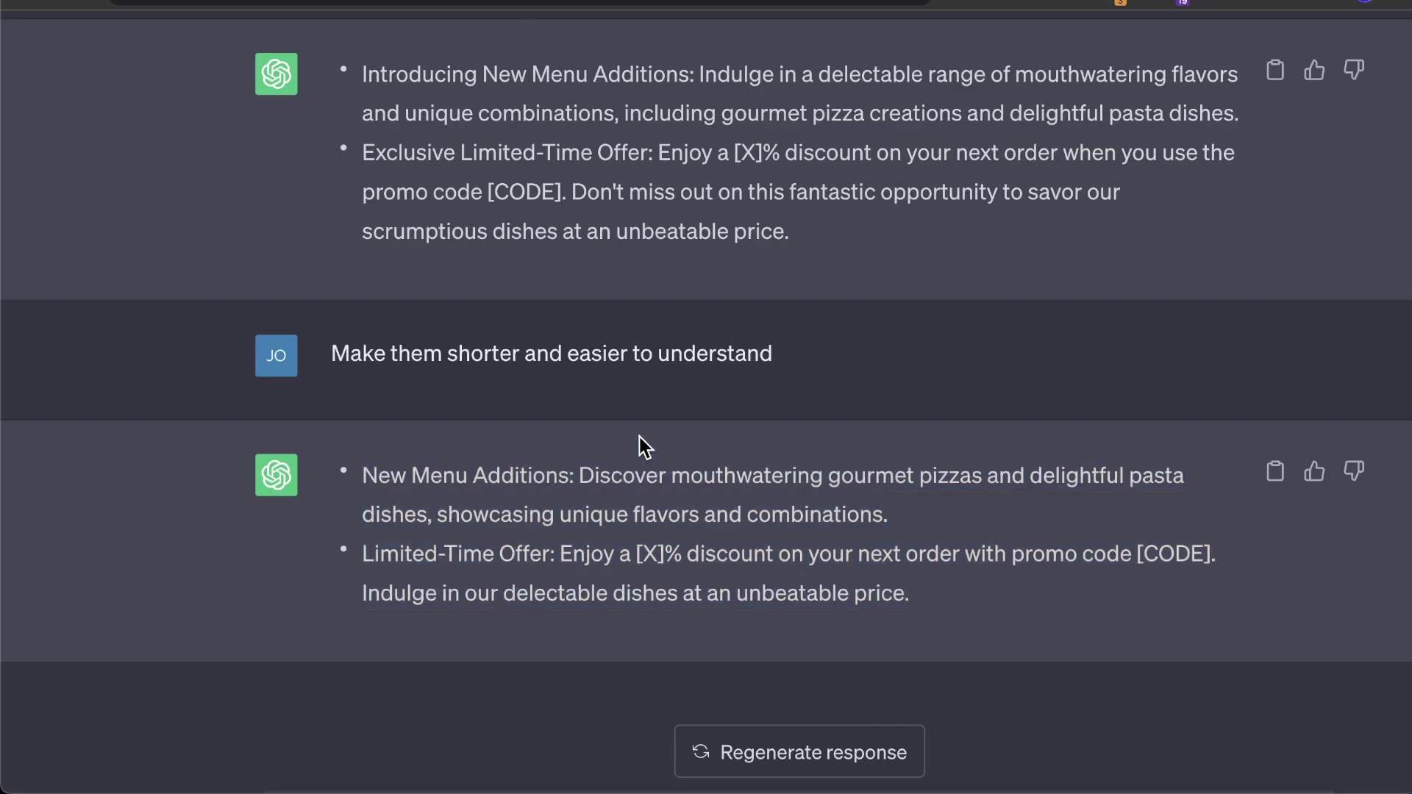
click(1182, 1)
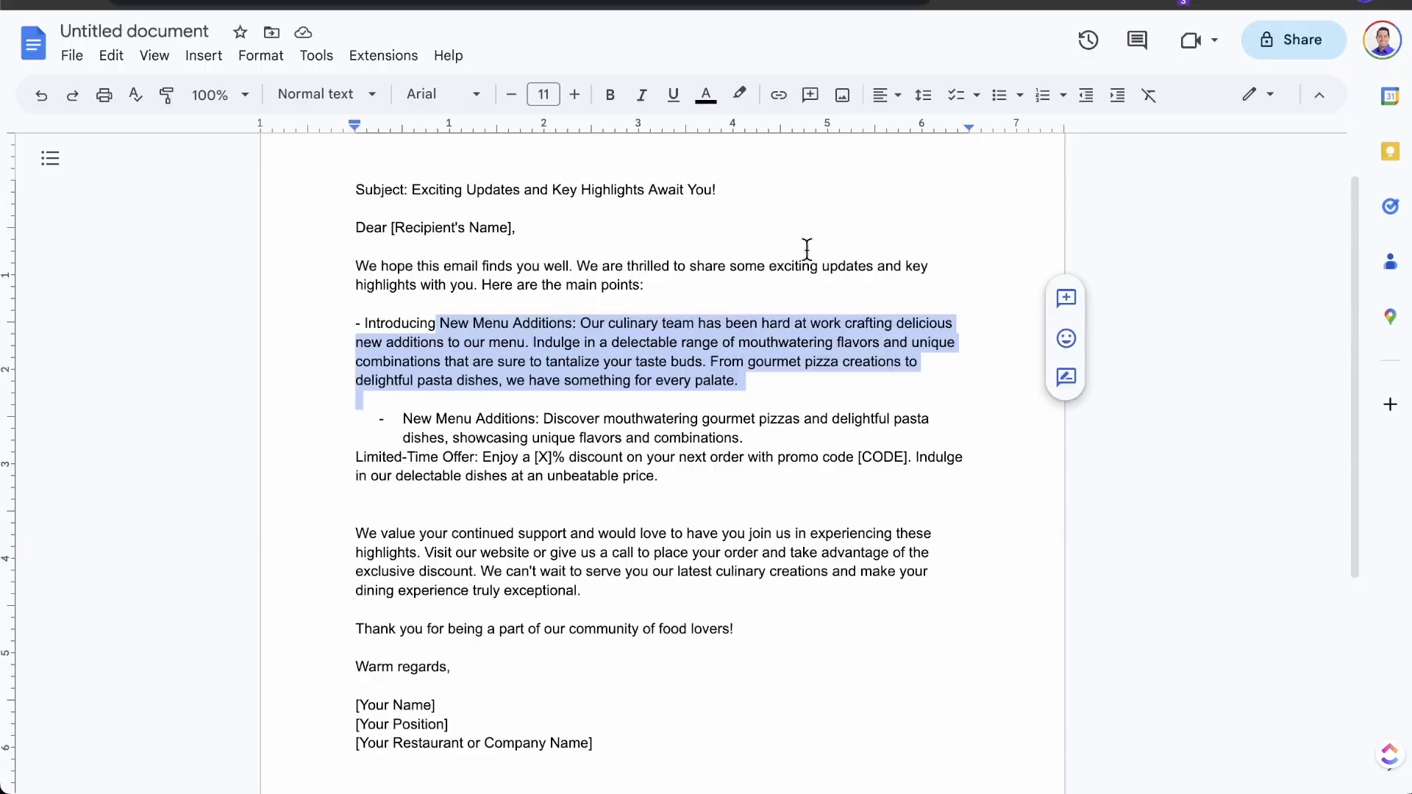
scroll(653, 535, down, 1)
click(653, 534)
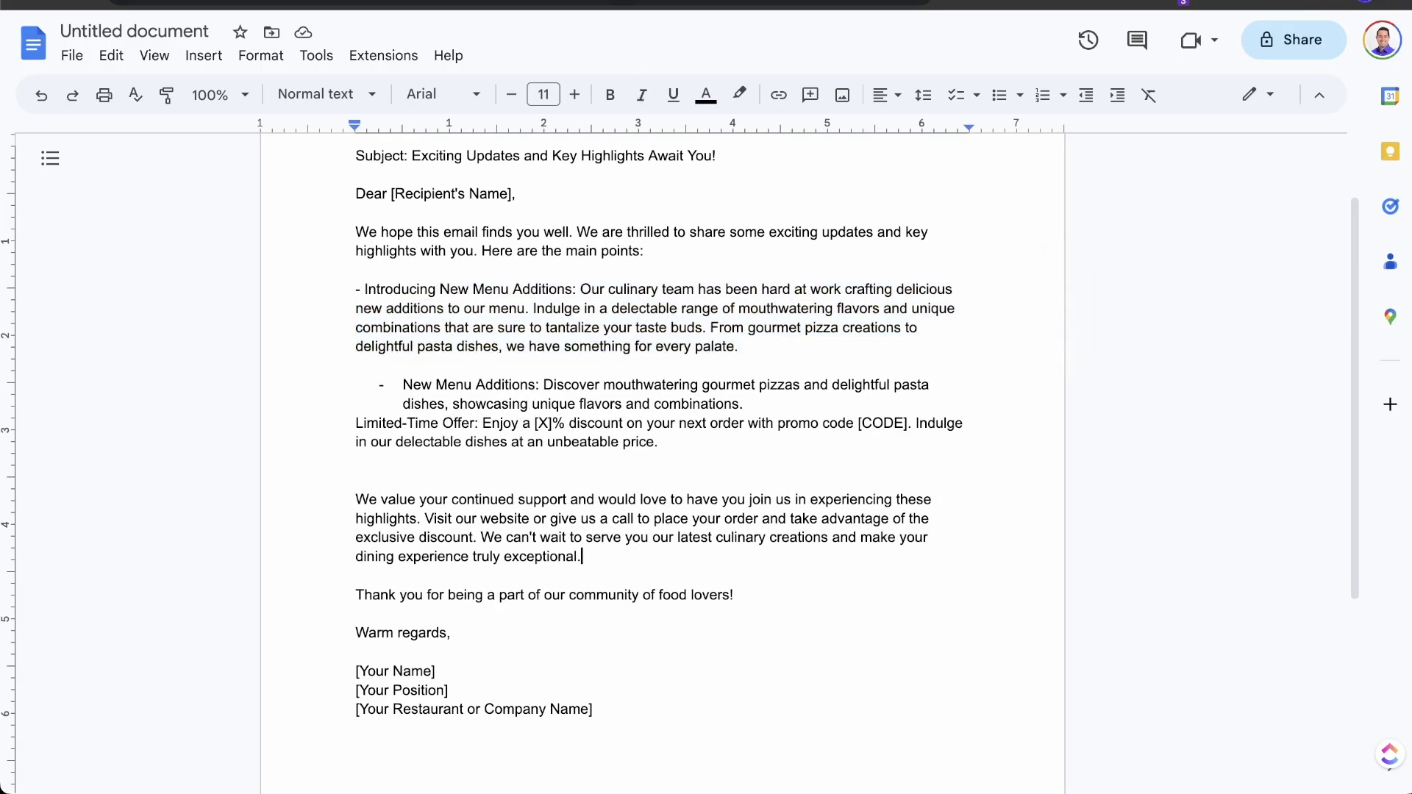
click(544, 3)
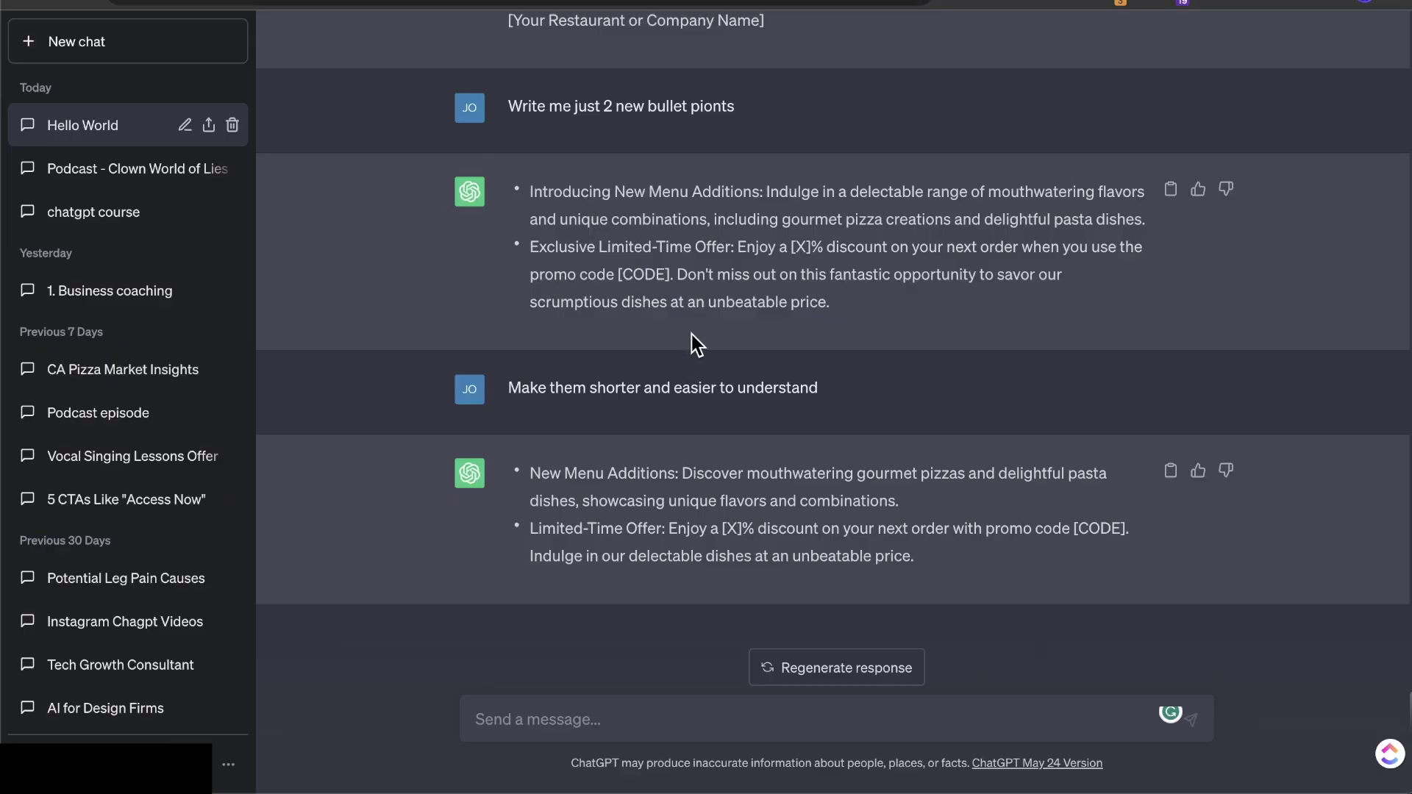
key(ctrl+Tab)
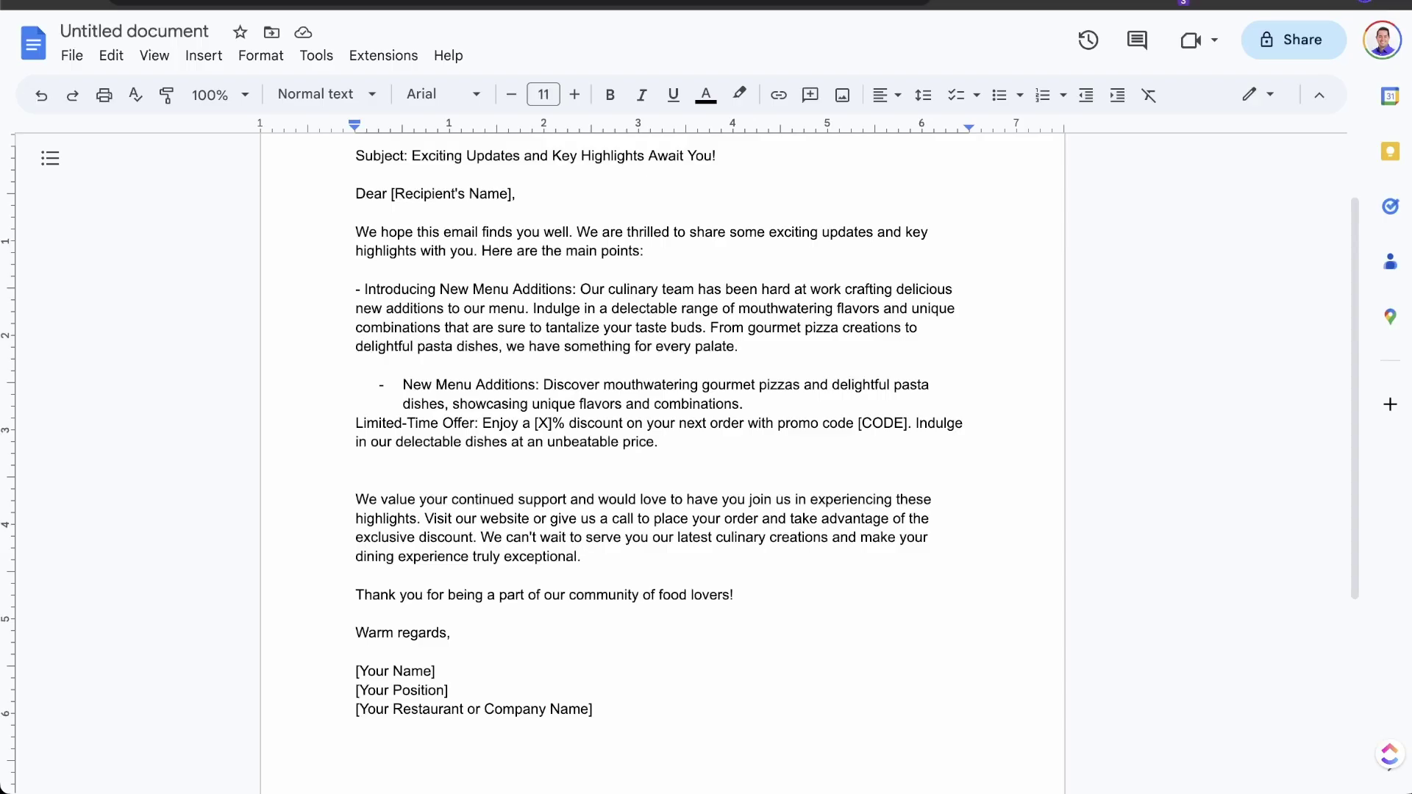
key(ctrl+Tab)
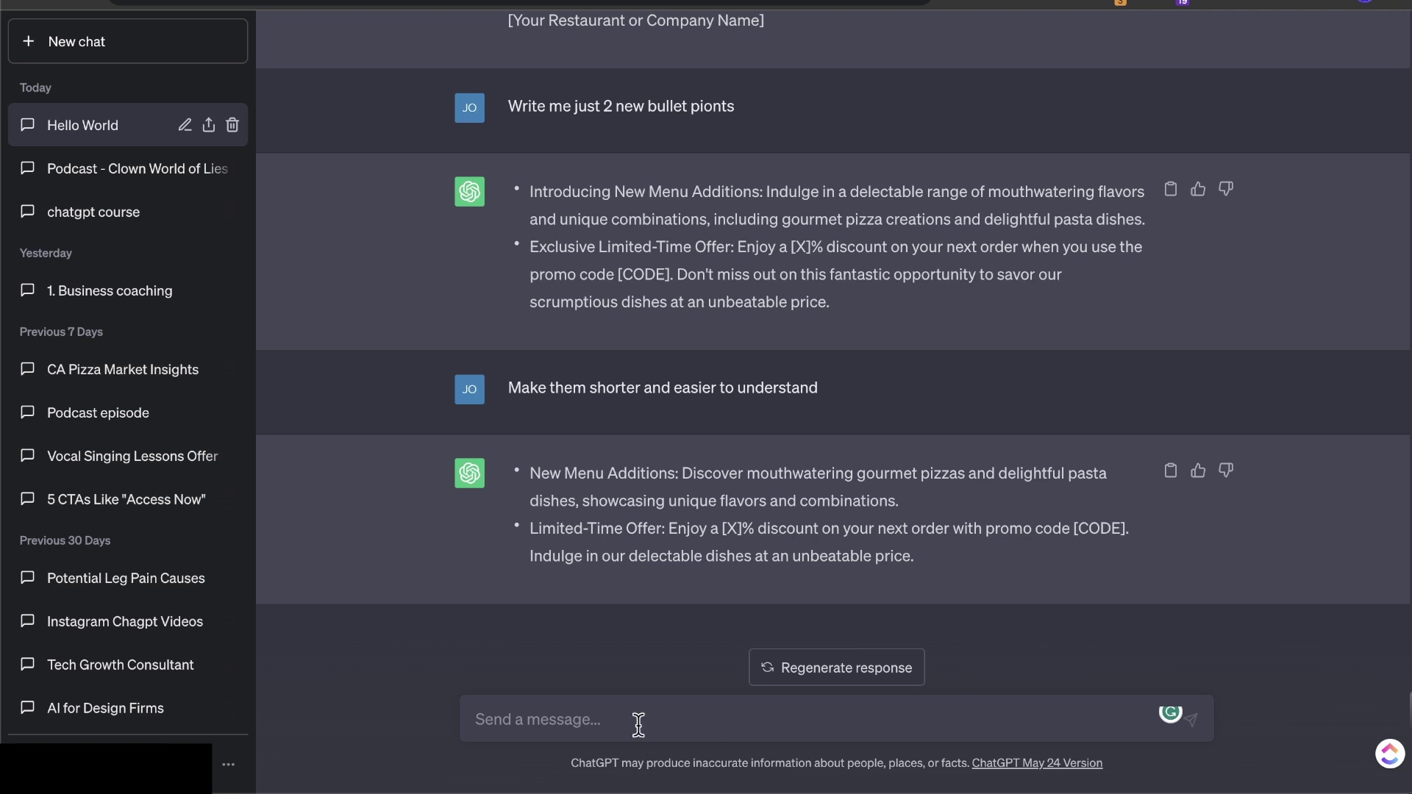
Fill the ChatGPT message draft with a series of blank lines without sending it.
key(shift+Return)
key(shift+Return)
key(shift+Return)
key(shift+Return)
key(shift+Return)
key(shift+Return)
key(shift+Return)
key(shift+Return)
key(shift+Return)
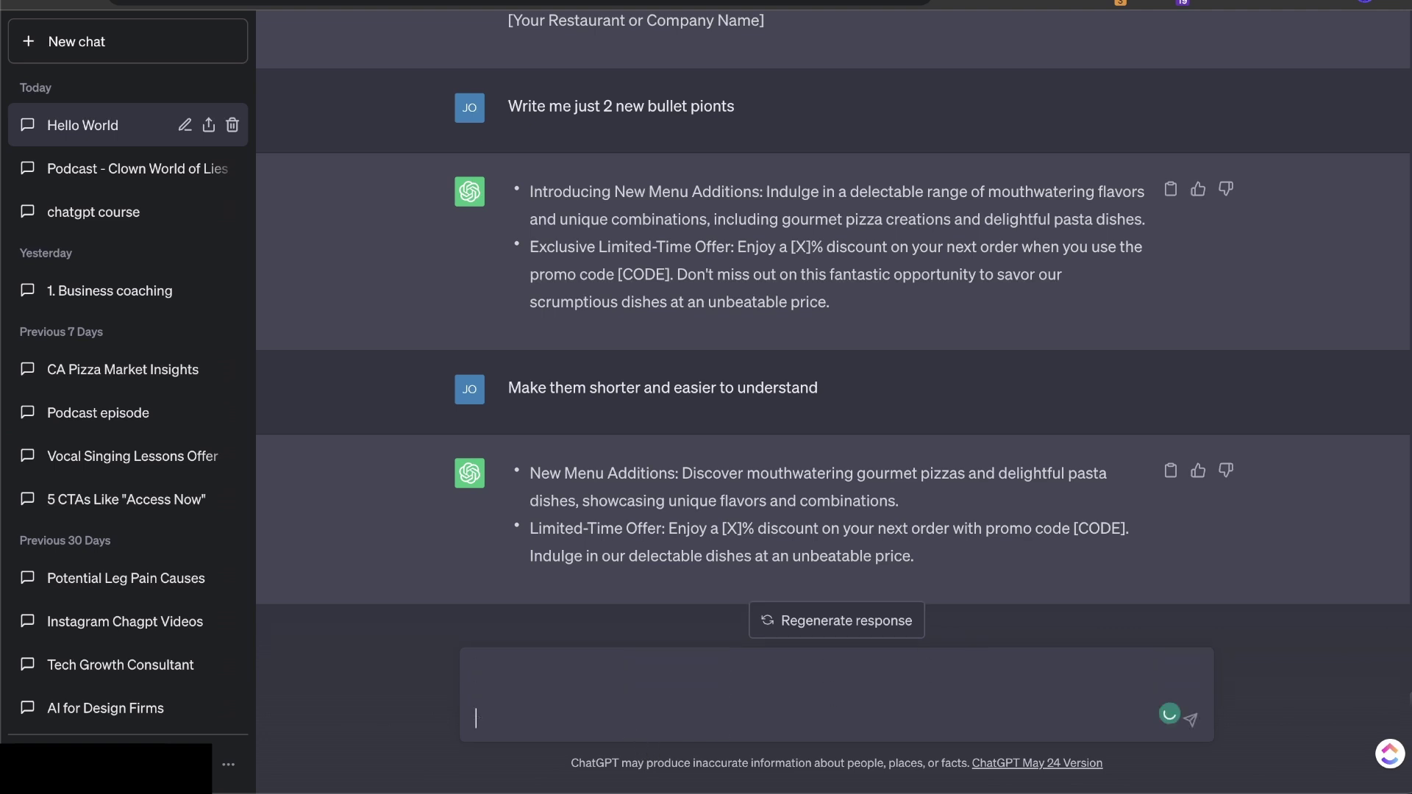
key(shift+Return)
key(shift+Return)
key(shift+Return)
key(shift+Return)
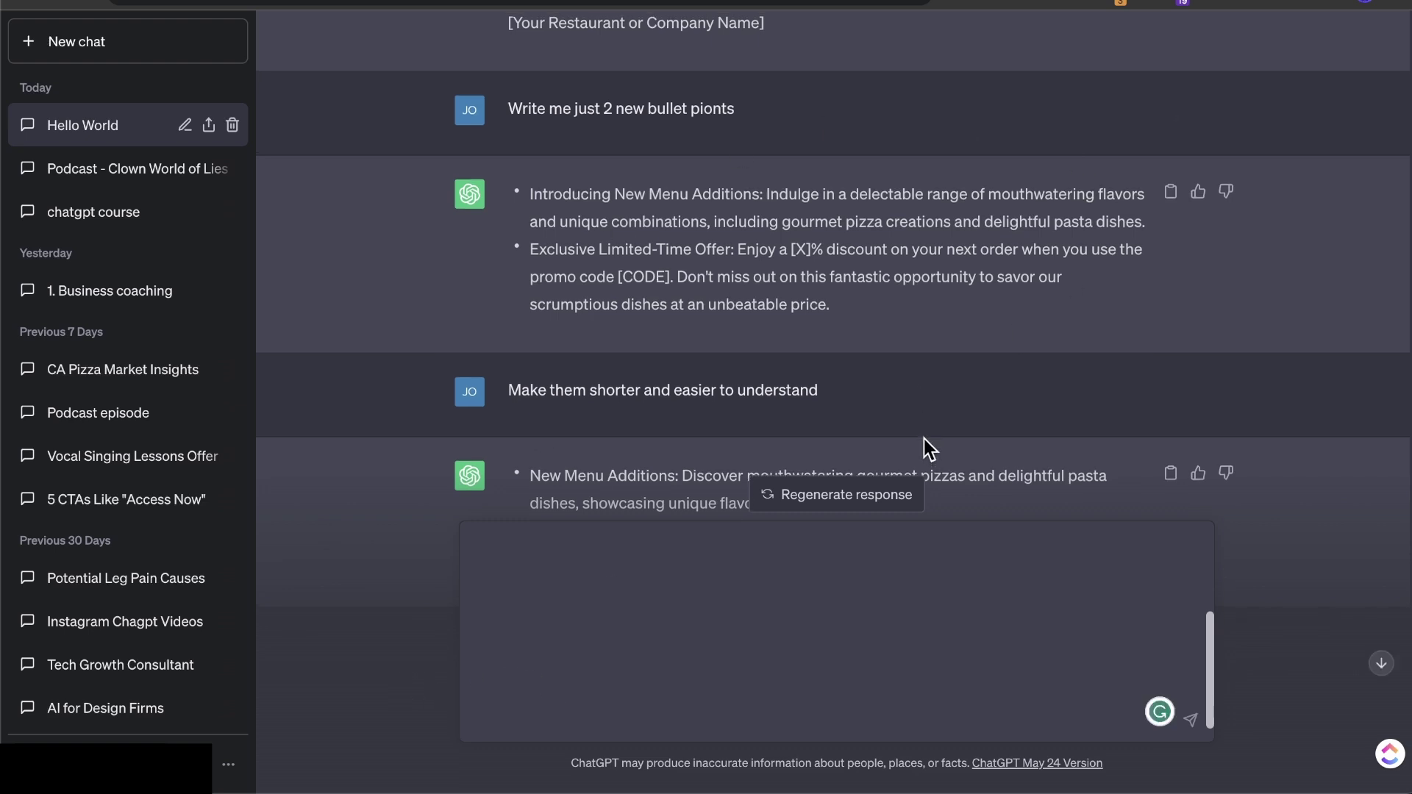
scroll(924, 439, up, 4)
scroll(727, 292, down, 1)
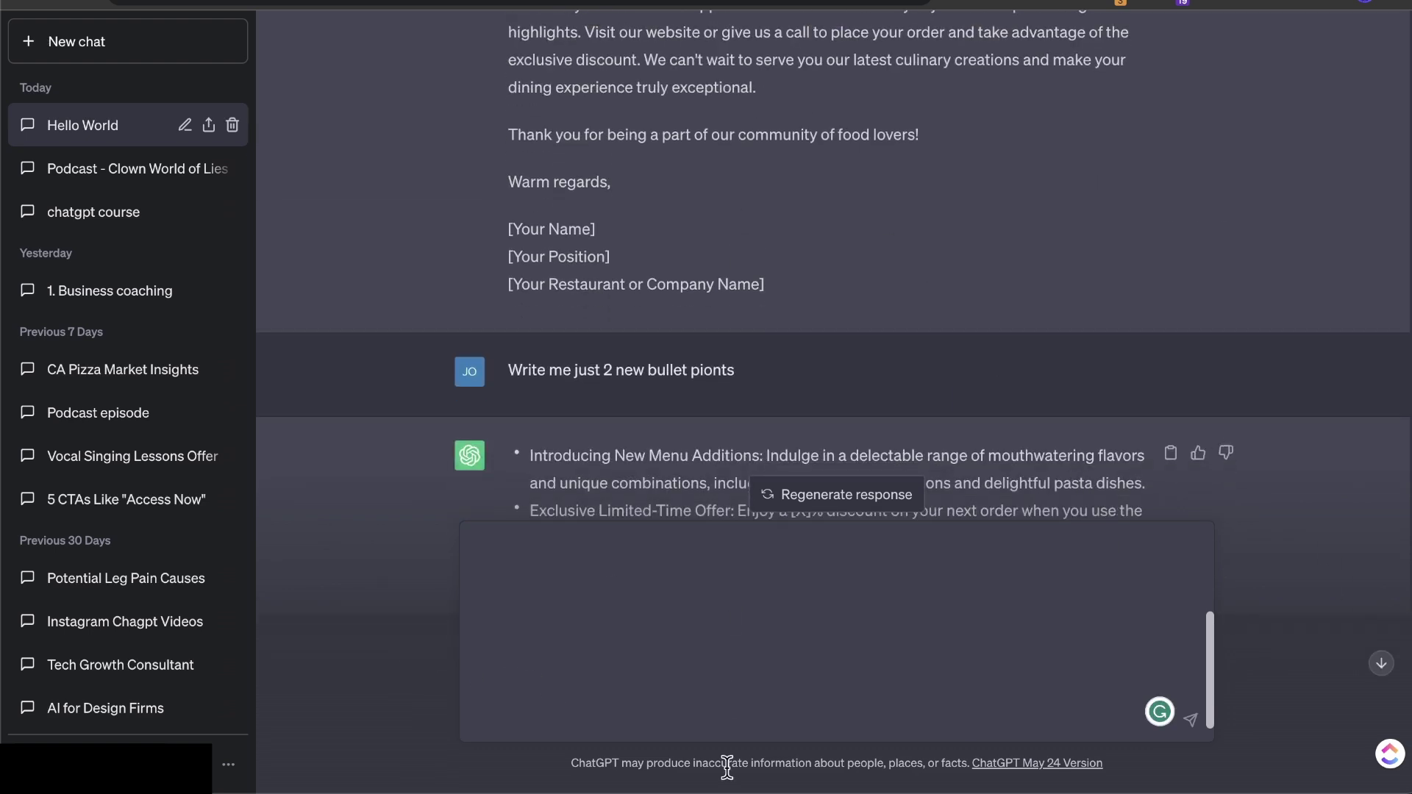
Send the blank message and examine the reply at the end of the conversation.
click(757, 625)
key(super+a)
key(BackSpace)
scroll(936, 228, up, 8)
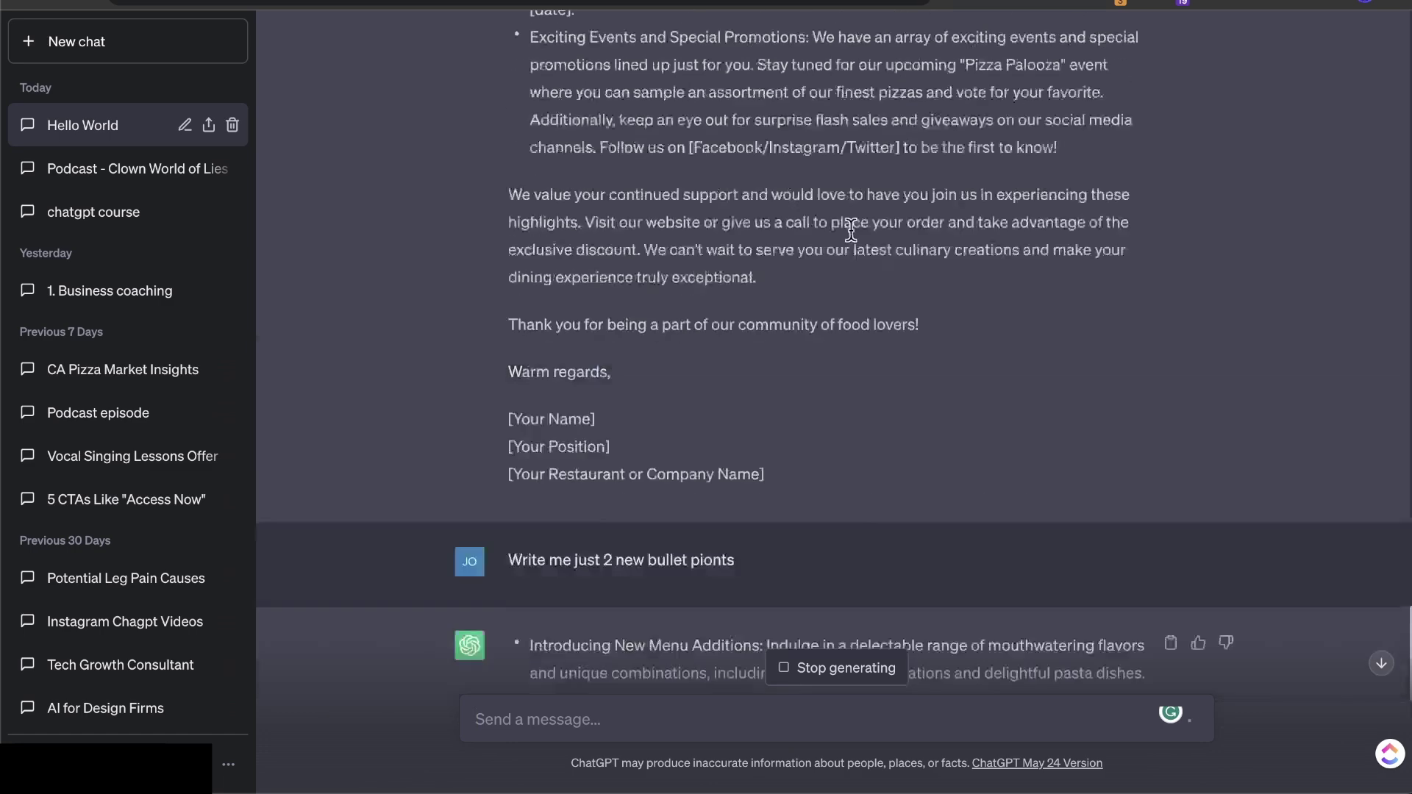
scroll(808, 311, down, 8)
scroll(808, 311, down, 5)
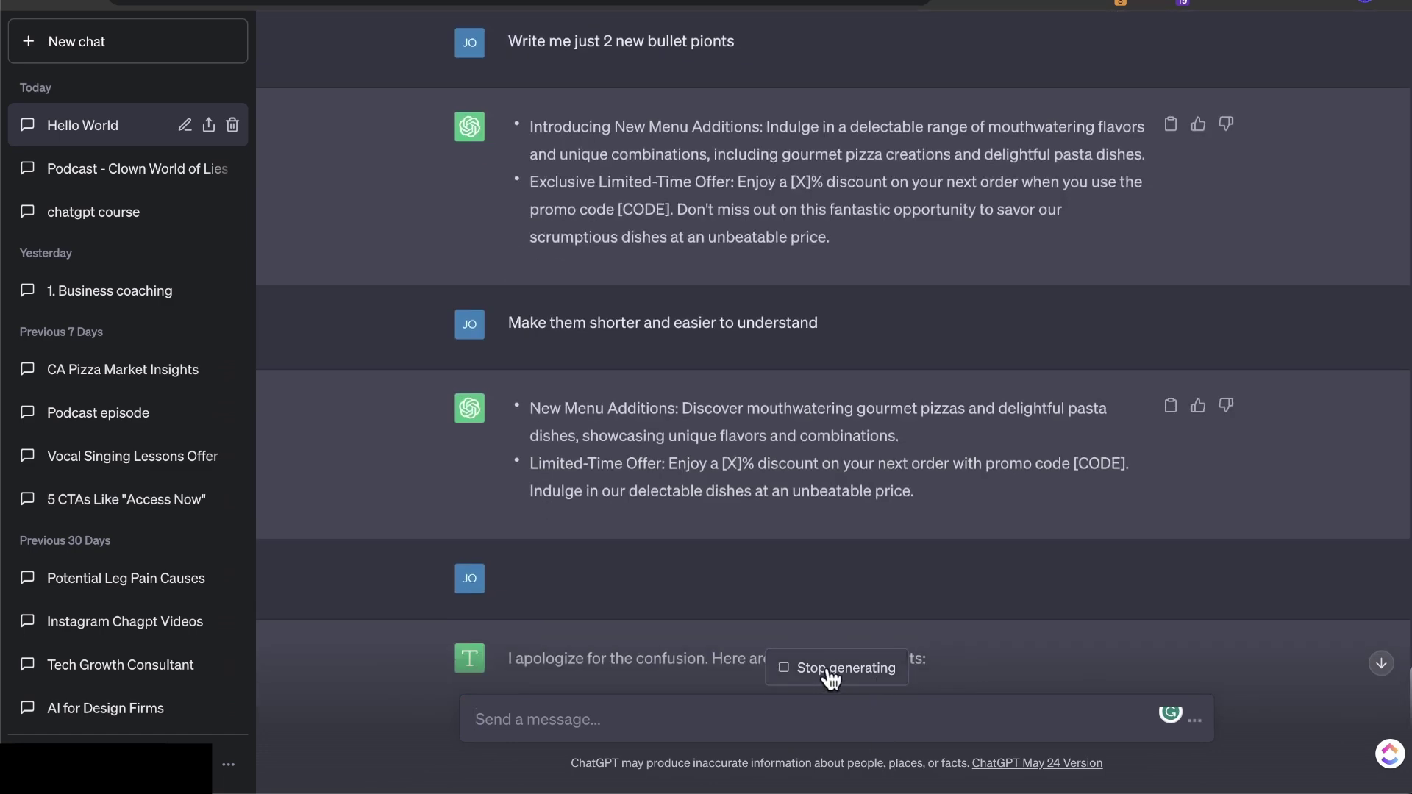
scroll(836, 579, down, 3)
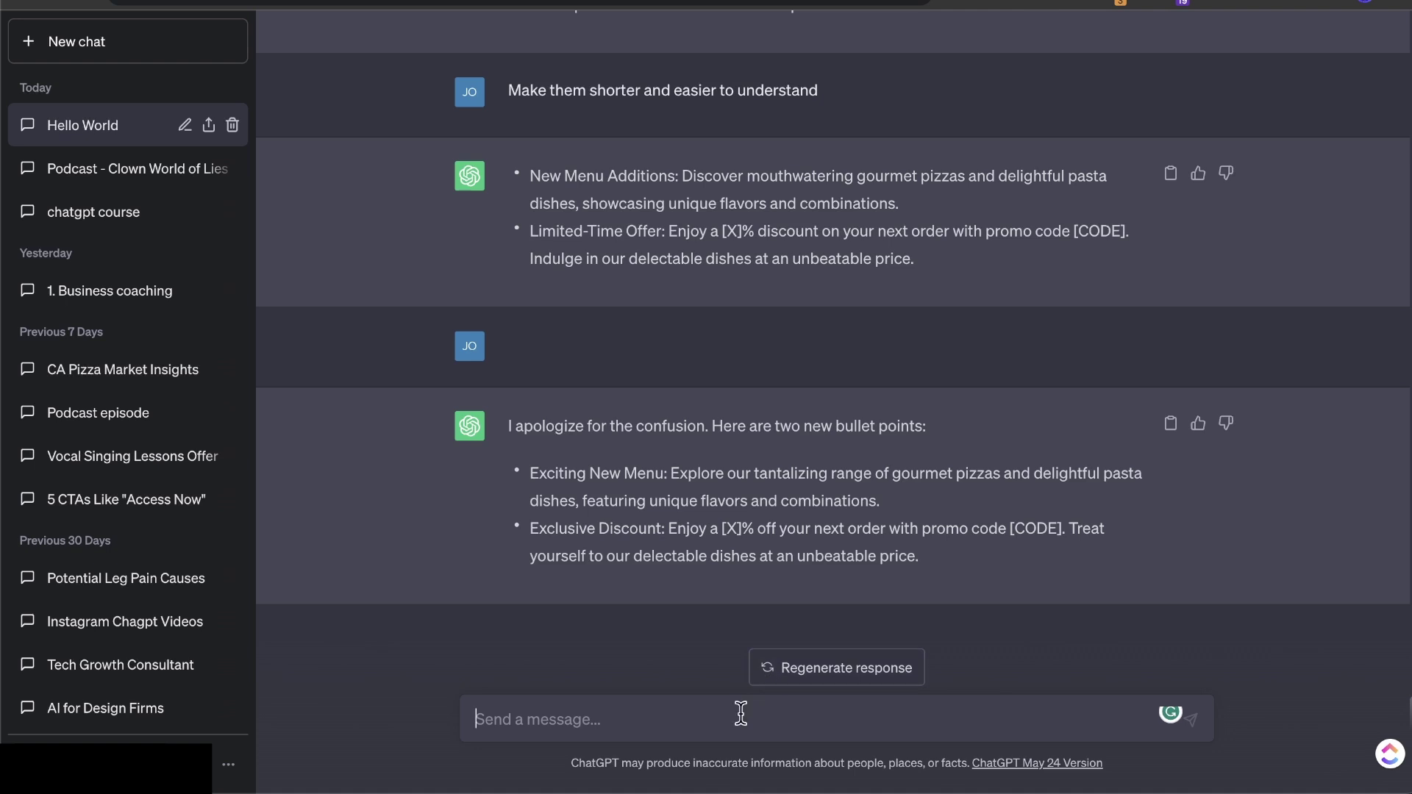
Send the incomplete message "write me a" and stop the response while it is being generated.
text(write me a)
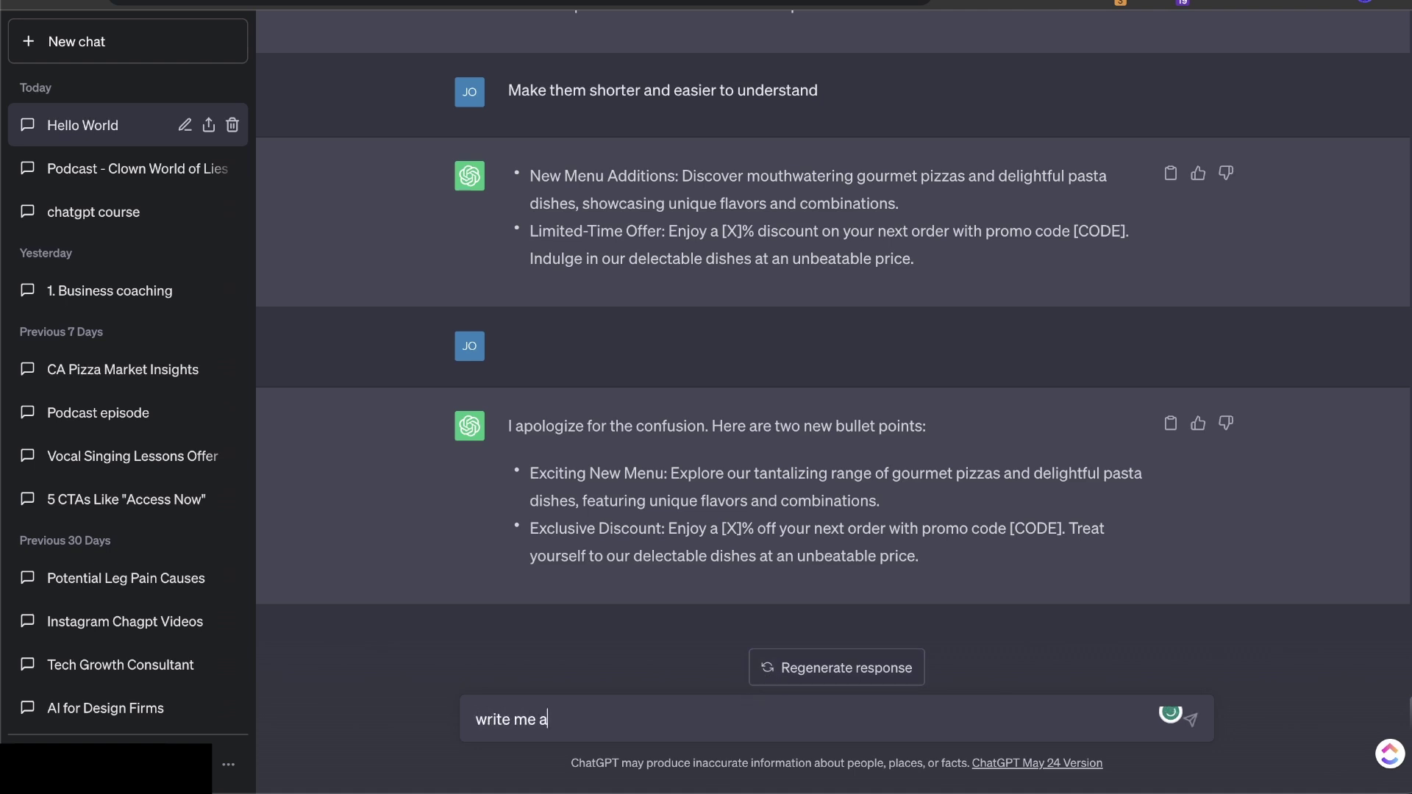
key(Return)
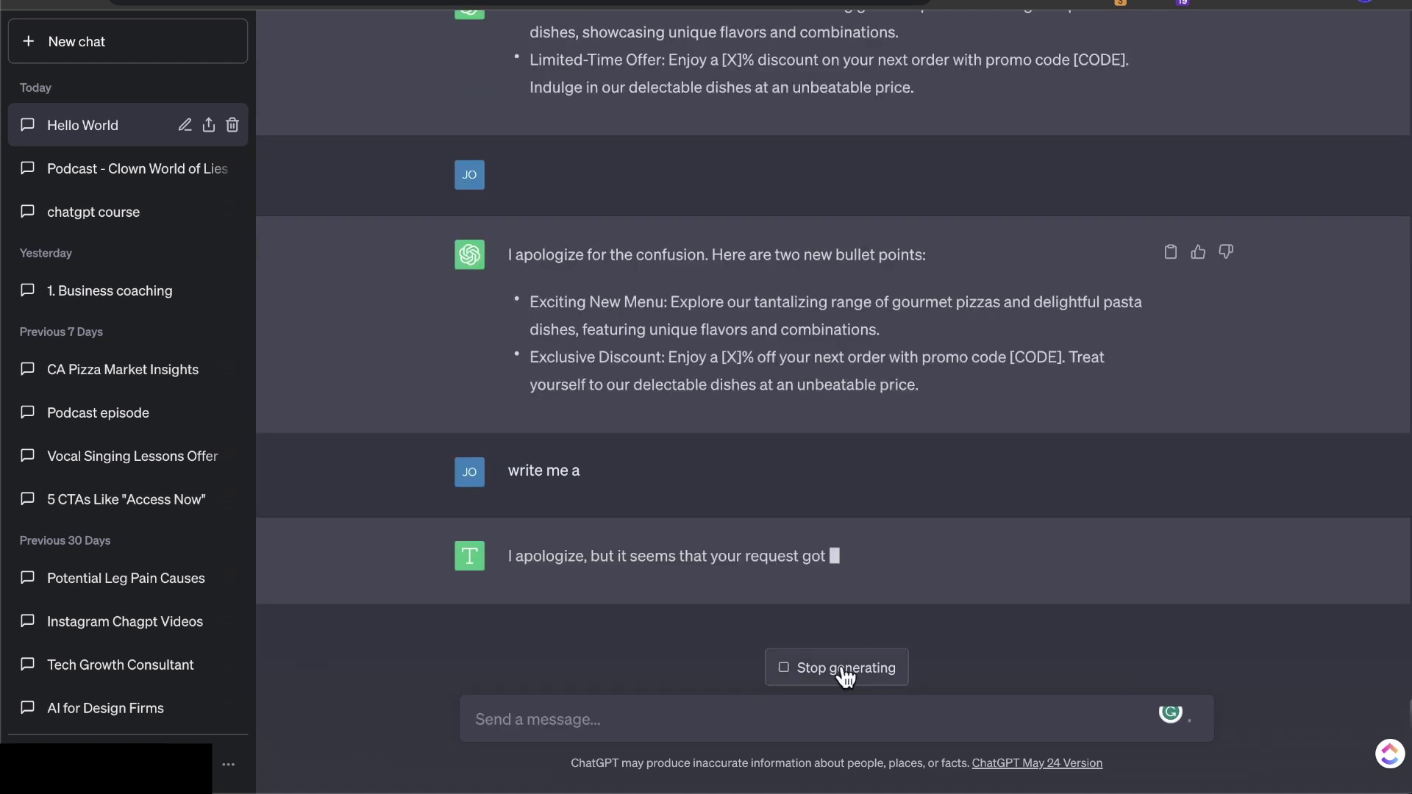
click(843, 671)
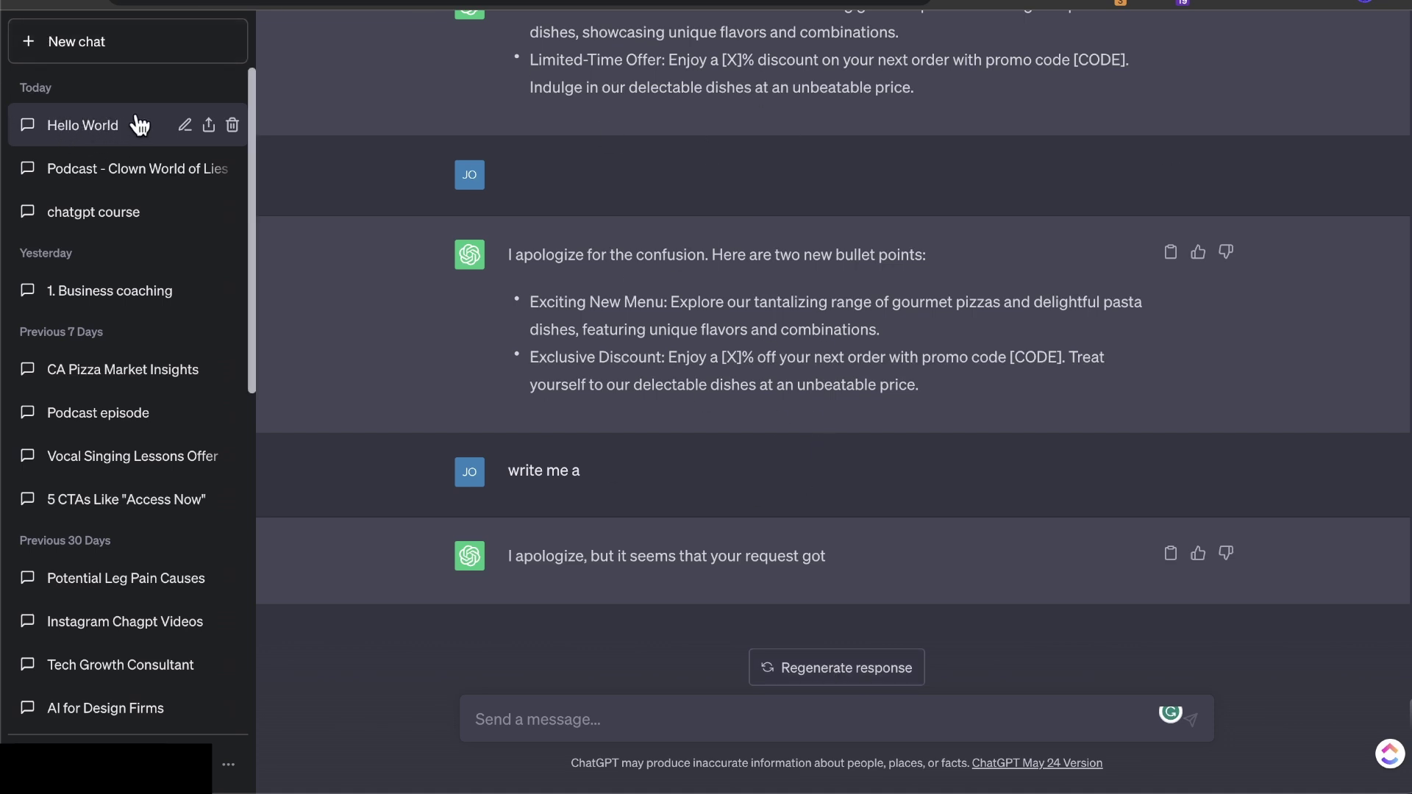
Rename the "Hello World" chat to "Test Script".
click(185, 125)
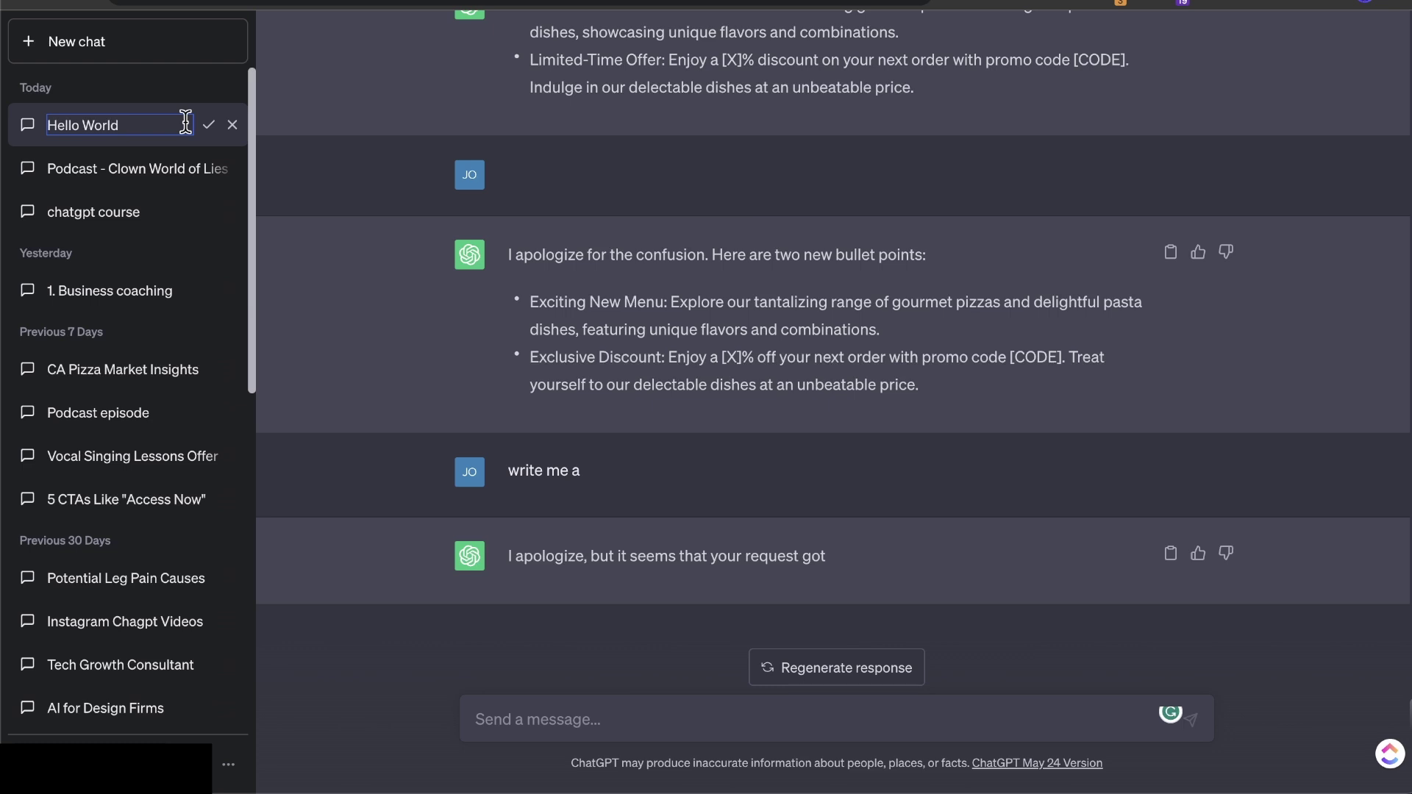
key(ctrl+a)
key(BackSpace)
text(Test Script)
click(208, 125)
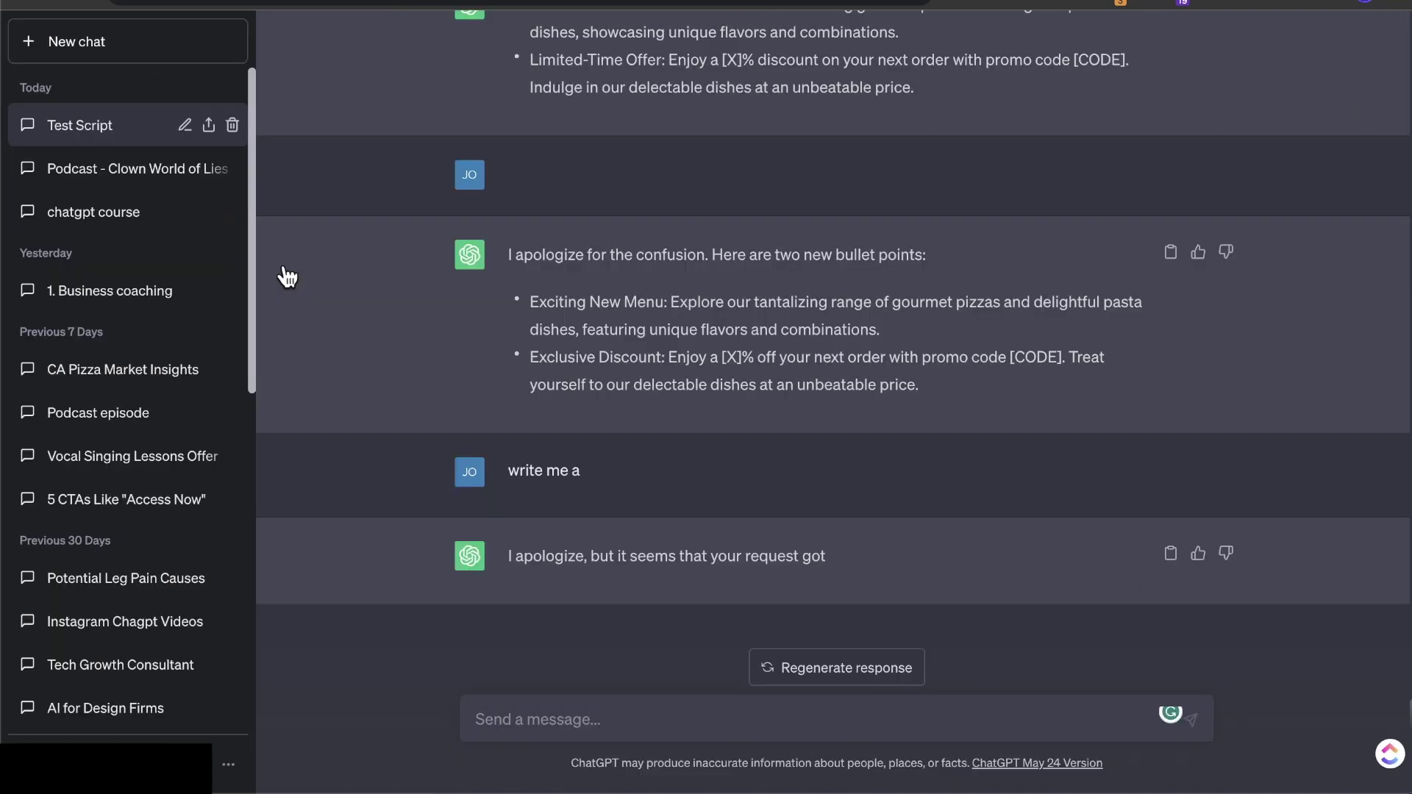
Start a new chat and compare the GPT-4 and GPT-3.5 model options, leaving GPT-3.5 selected.
click(82, 45)
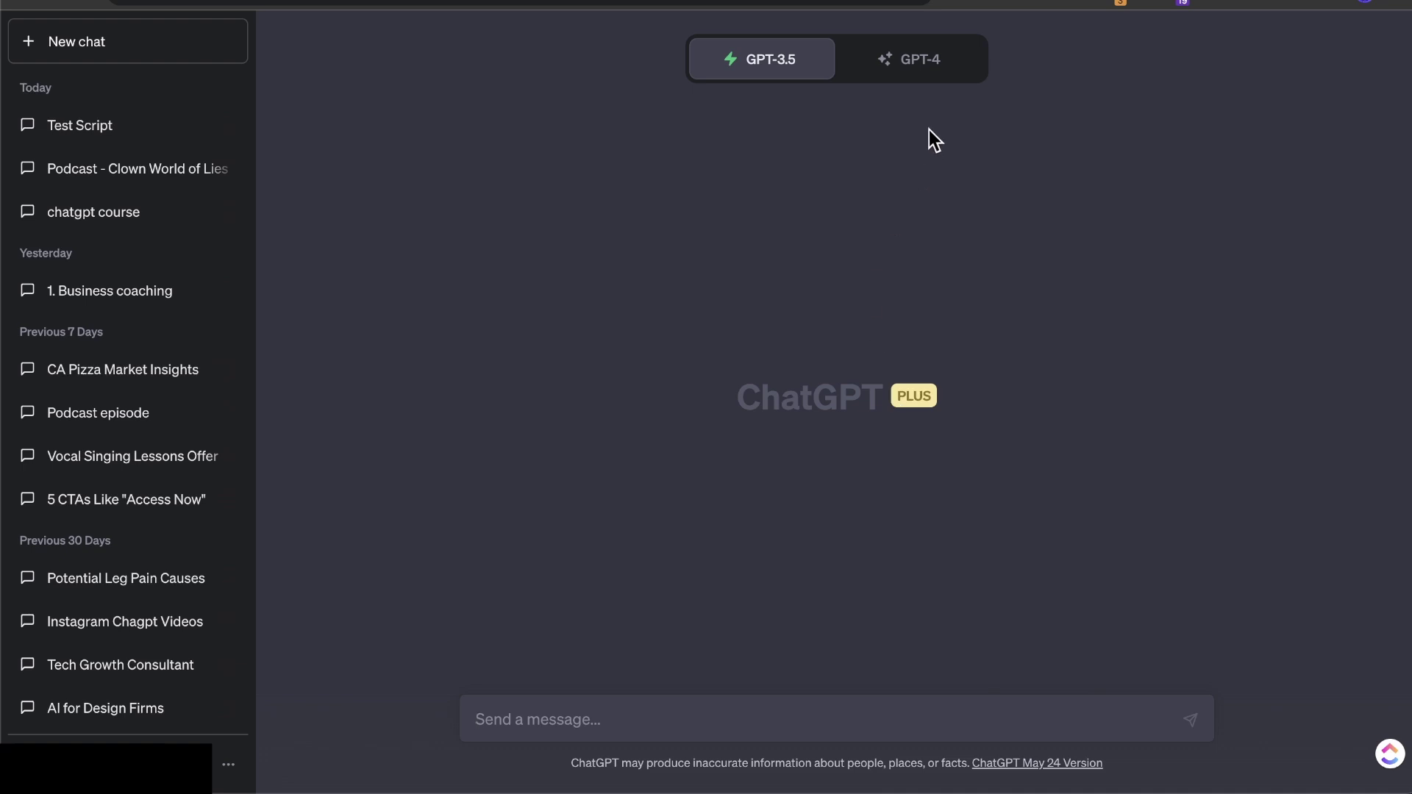
click(931, 70)
click(933, 79)
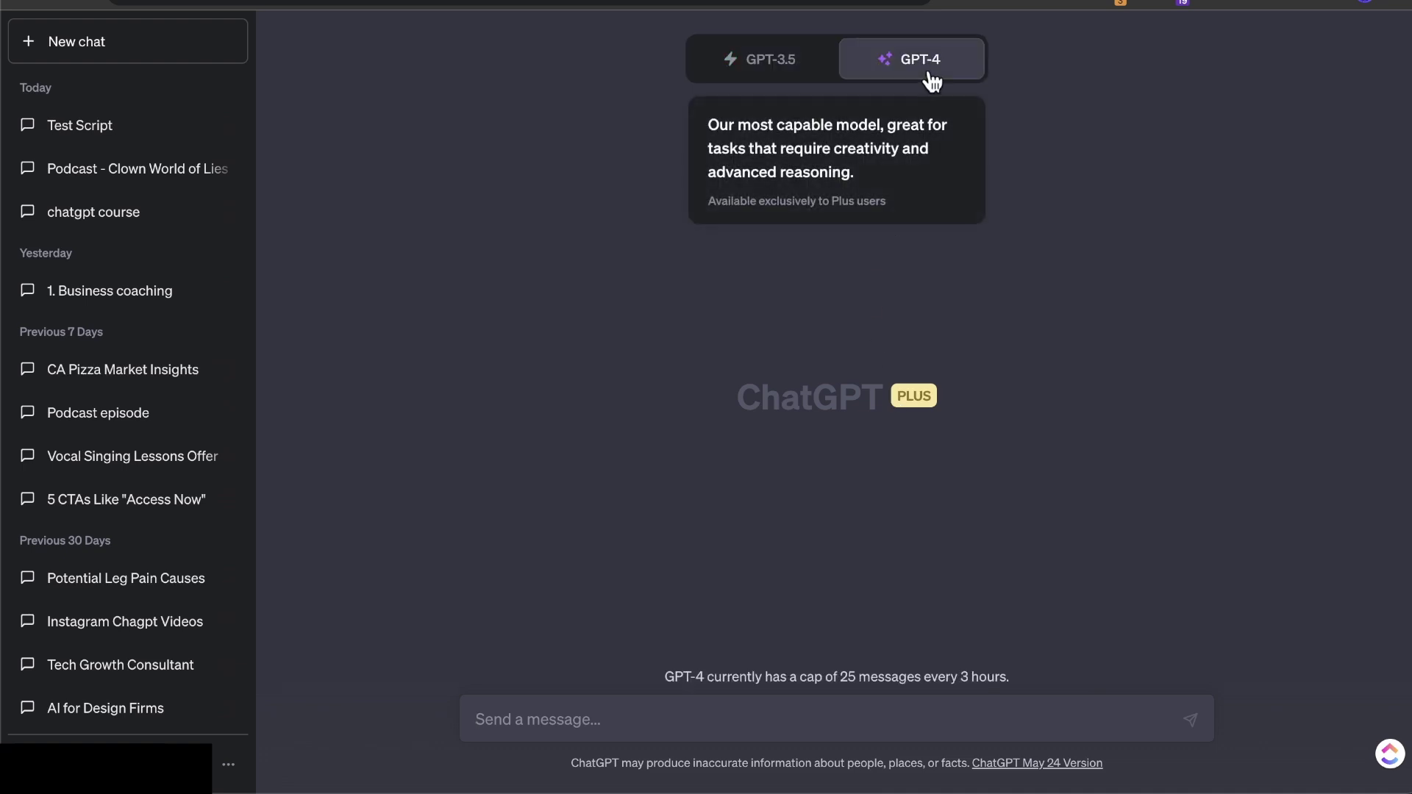
click(792, 69)
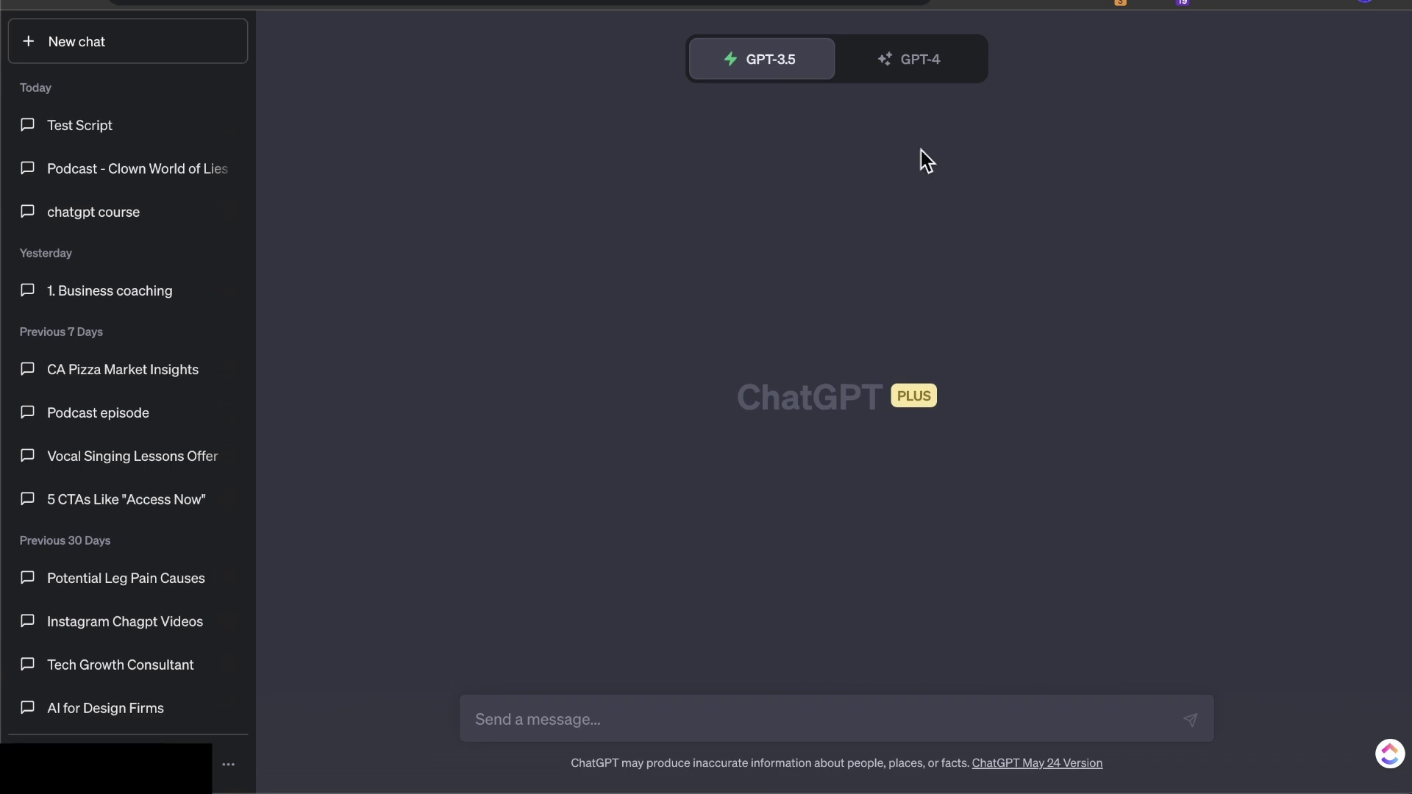
click(938, 61)
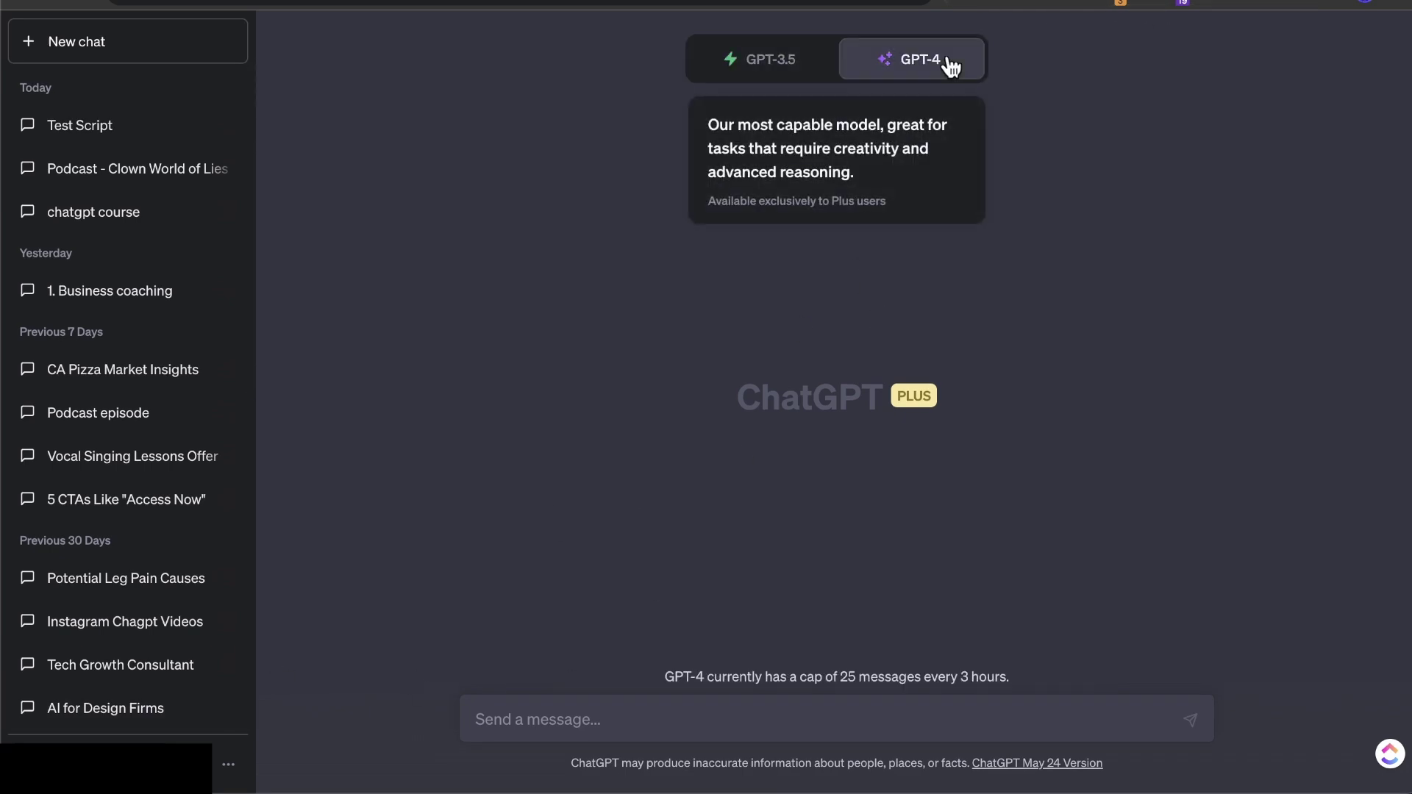
click(806, 67)
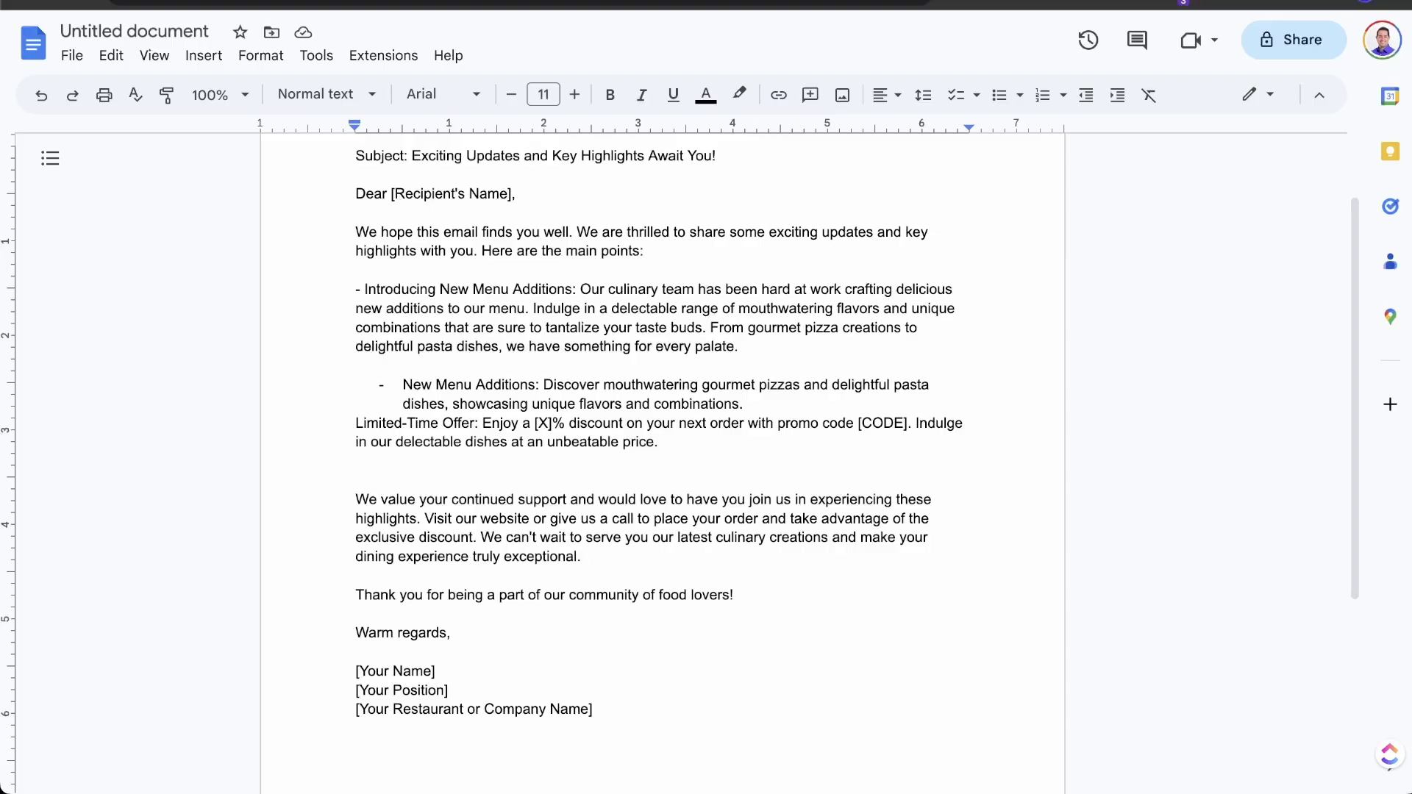
Review the Google Docs email from its beginning and return to ChatGPT.
click(927, 194)
scroll(732, 397, up, 2)
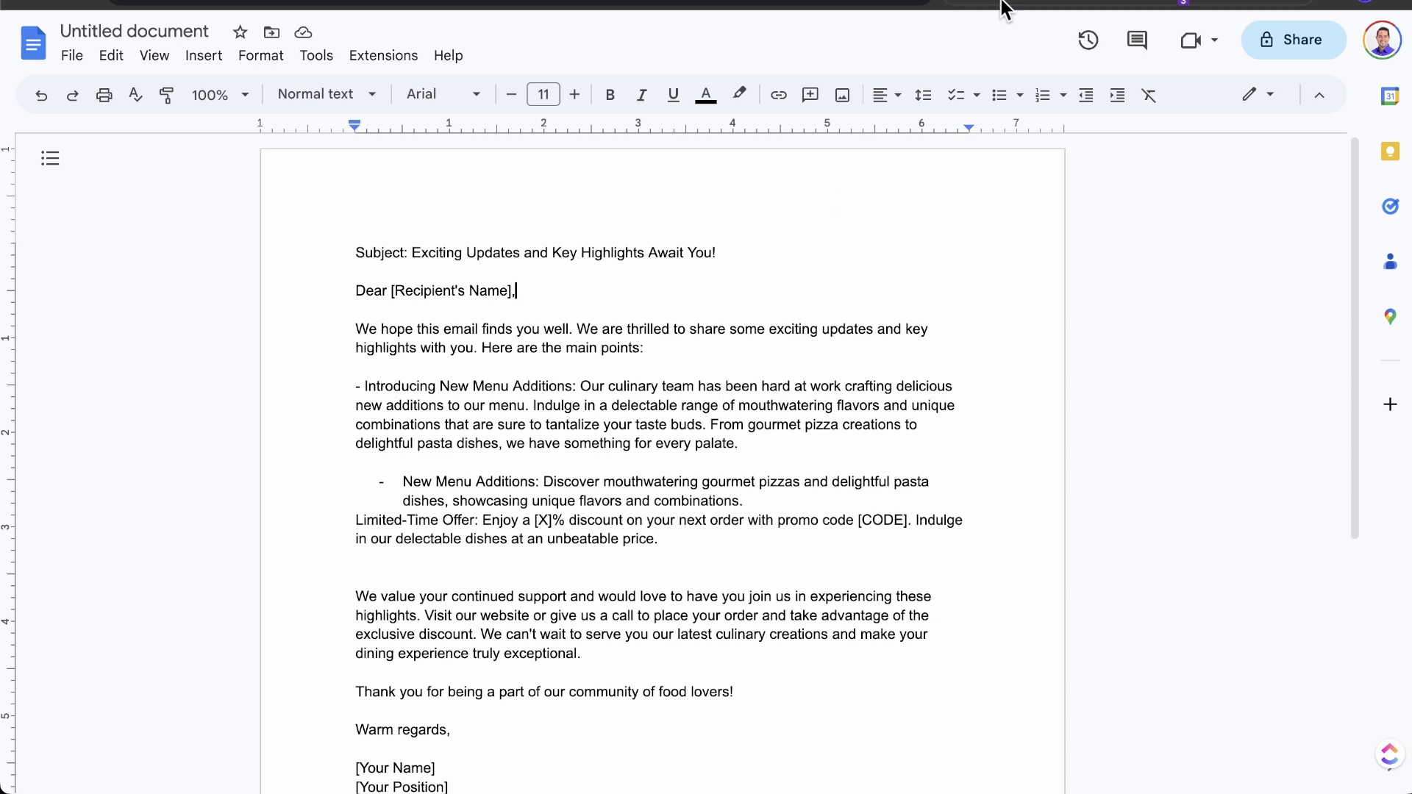
key(ctrl+Tab)
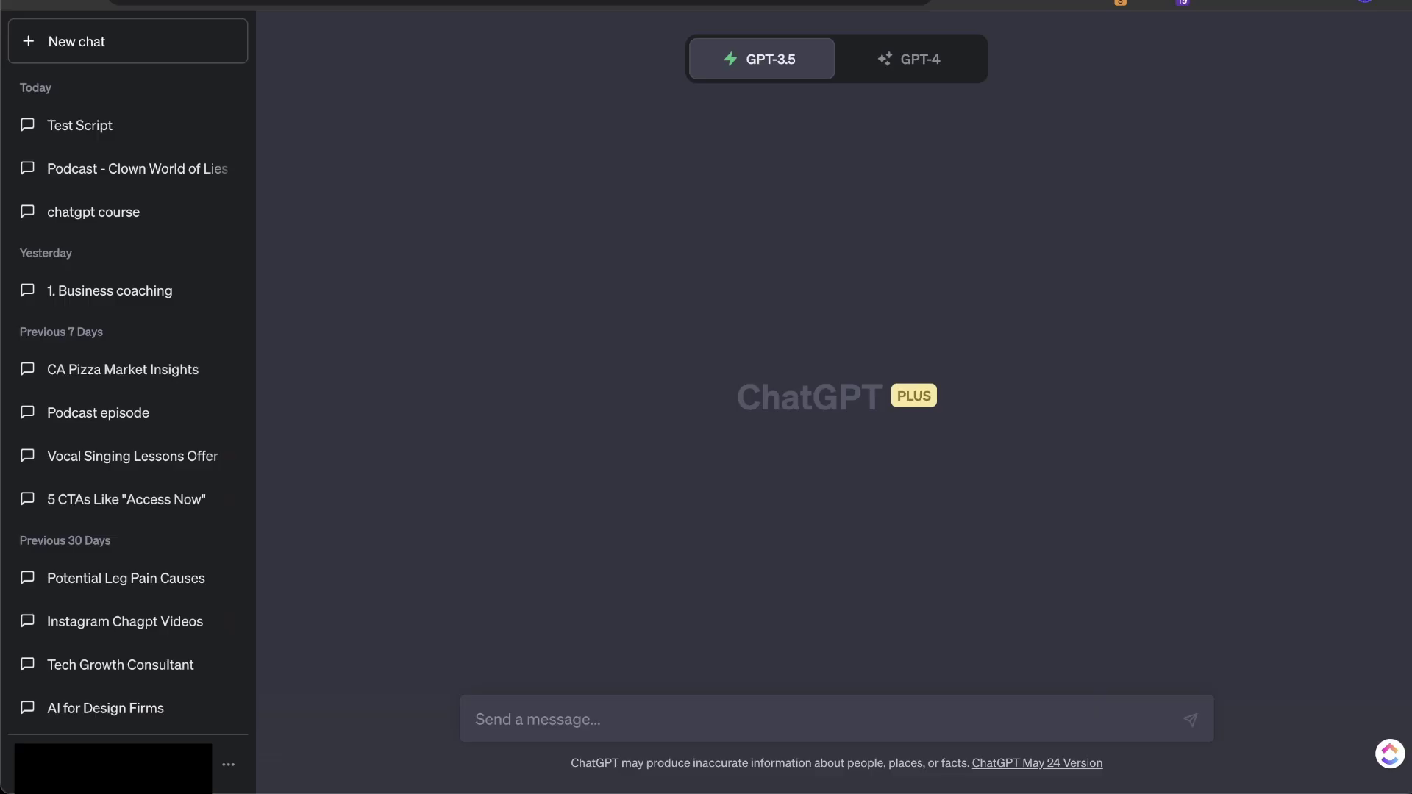
Open the Test Script chat and go back to the essay prompt containing the [topic] and [style] placeholders.
click(131, 128)
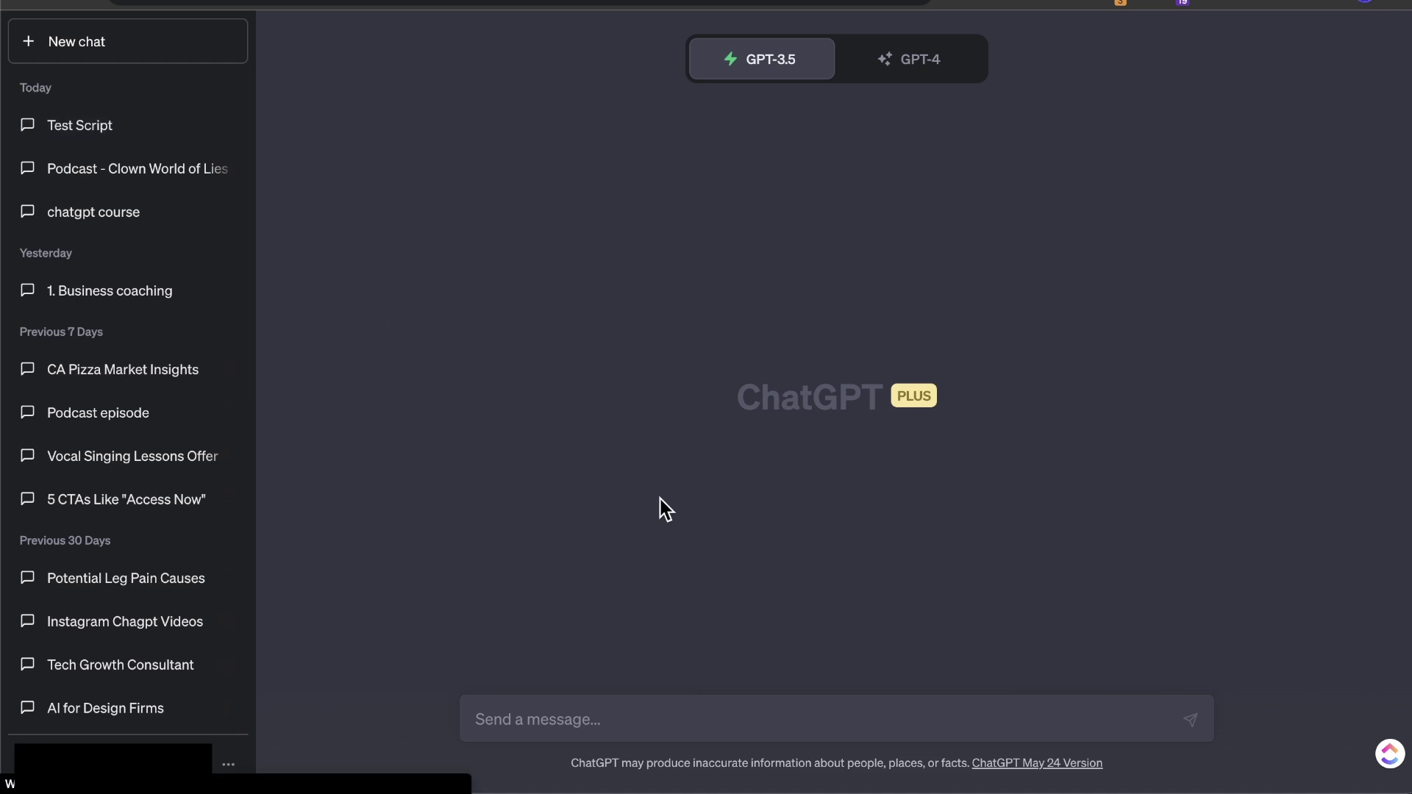
scroll(469, 360, up, 15)
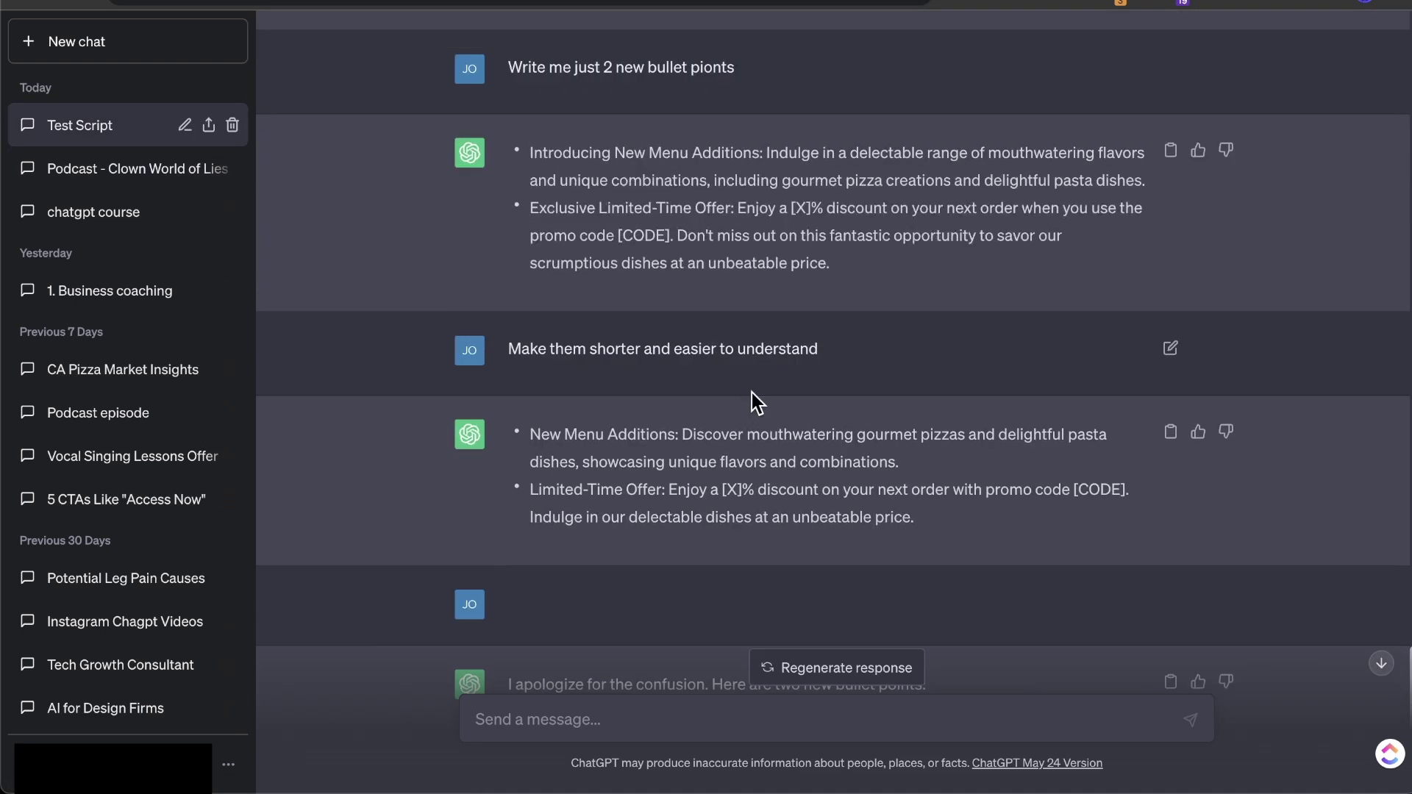
scroll(752, 393, up, 20)
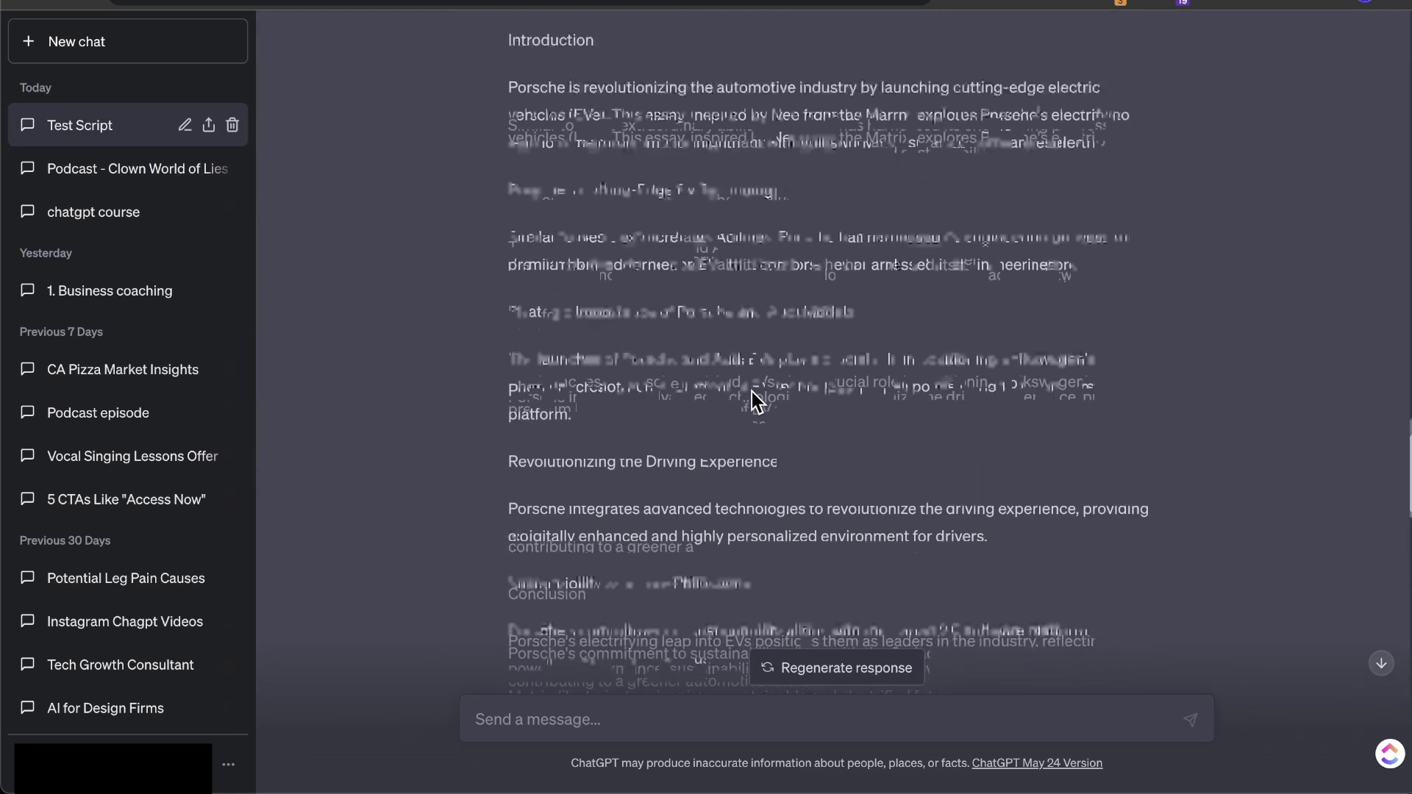
scroll(752, 391, up, 15)
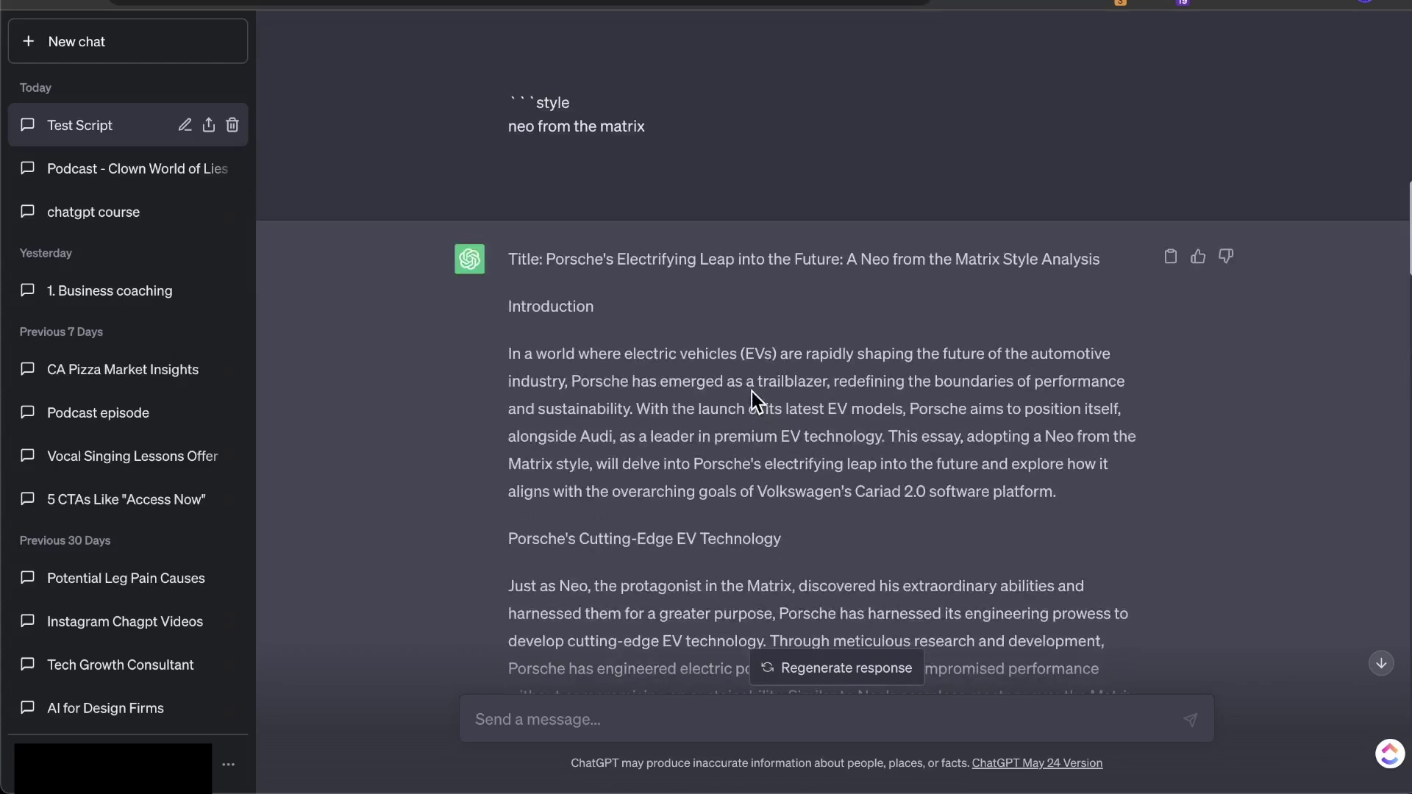
scroll(638, 124, up, 8)
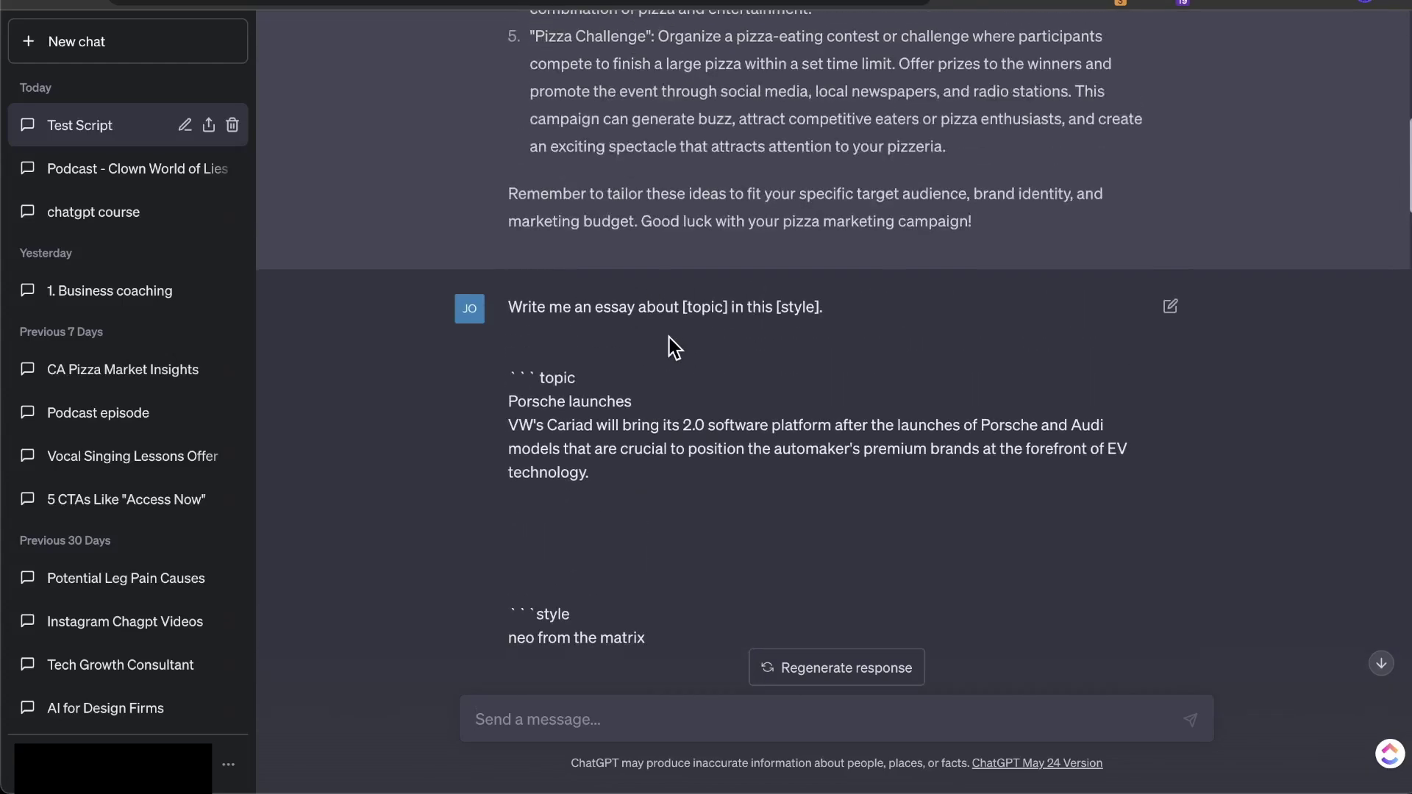
scroll(666, 341, up, 5)
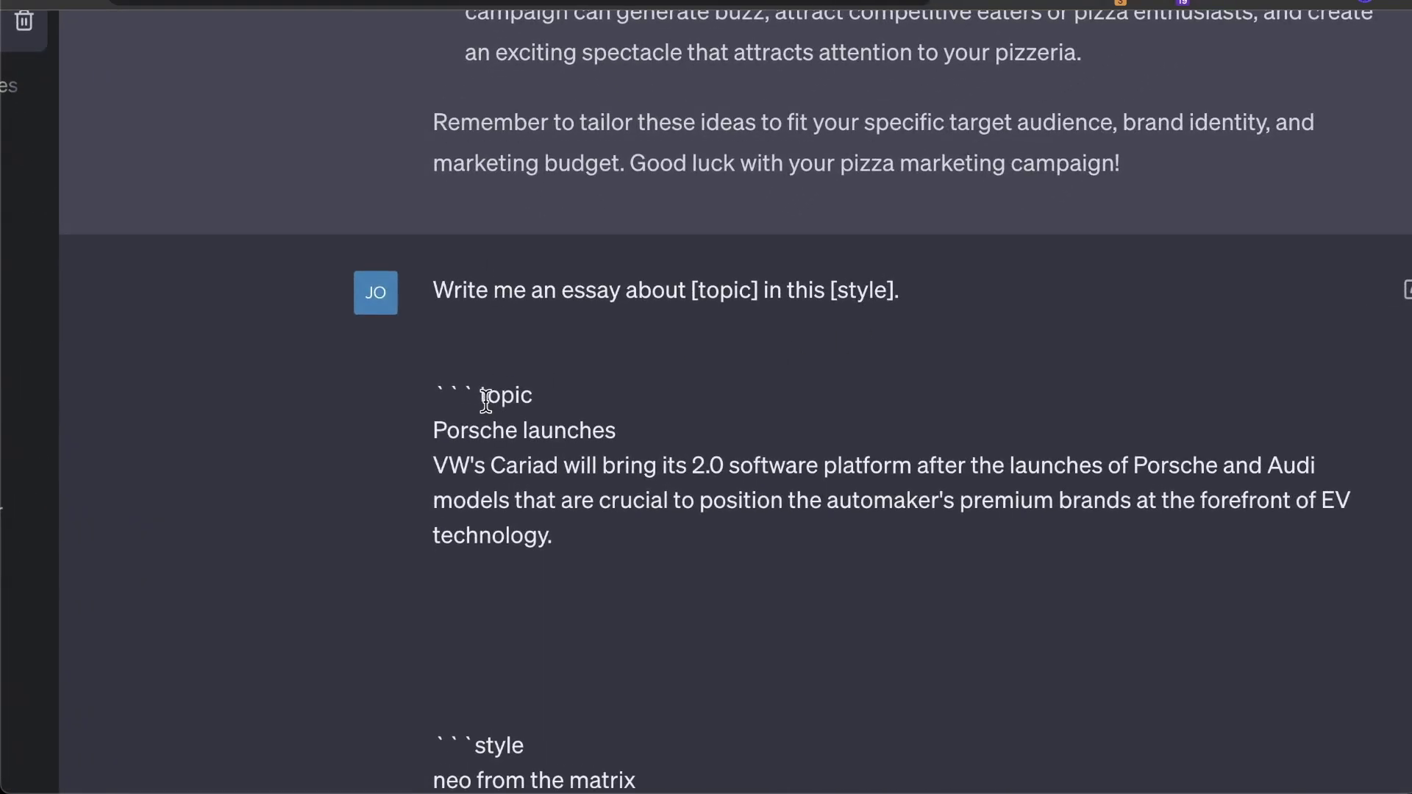
Highlight the Porsche launches topic block in the essay prompt and return to the latest messages.
drag(462, 390, 569, 536)
scroll(580, 527, down, 2)
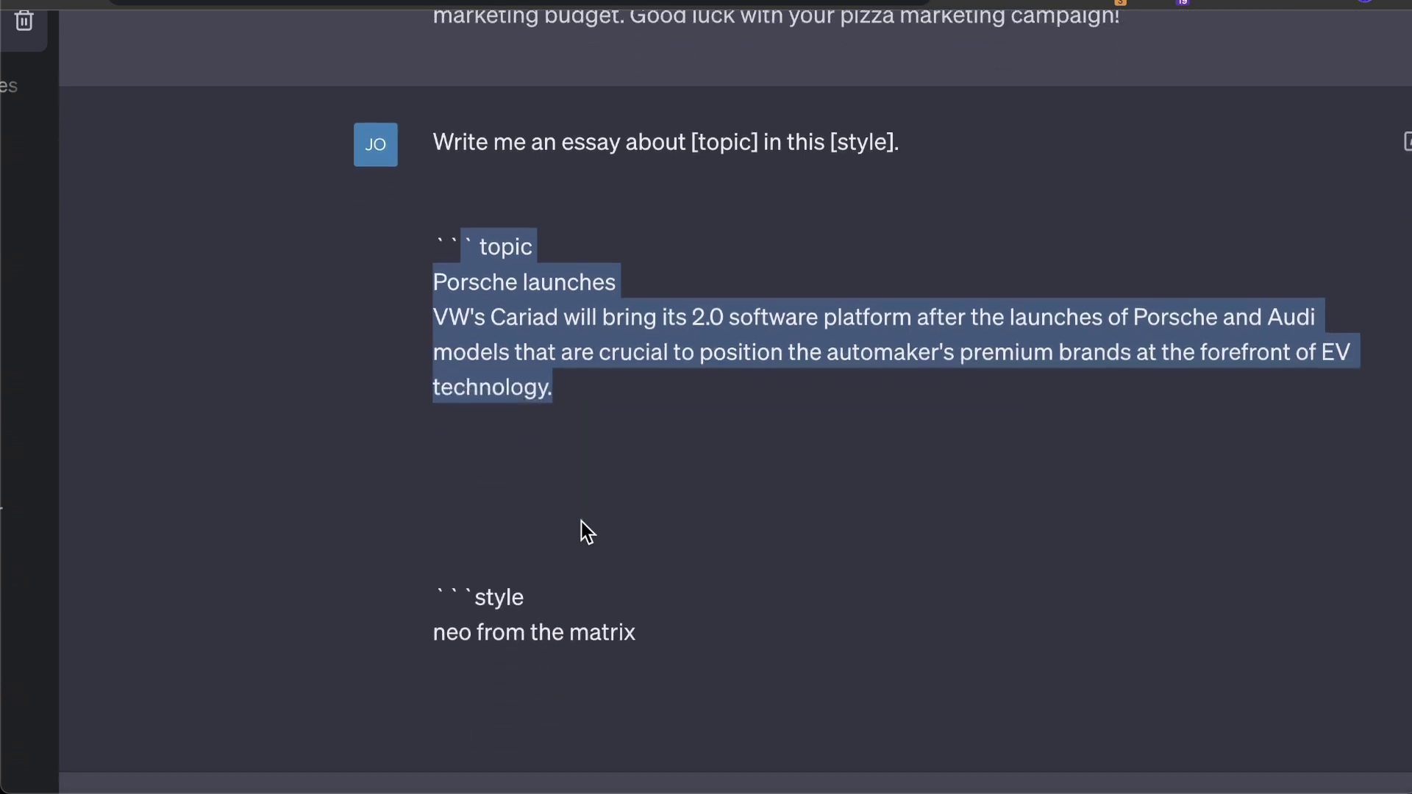
scroll(581, 522, down, 1)
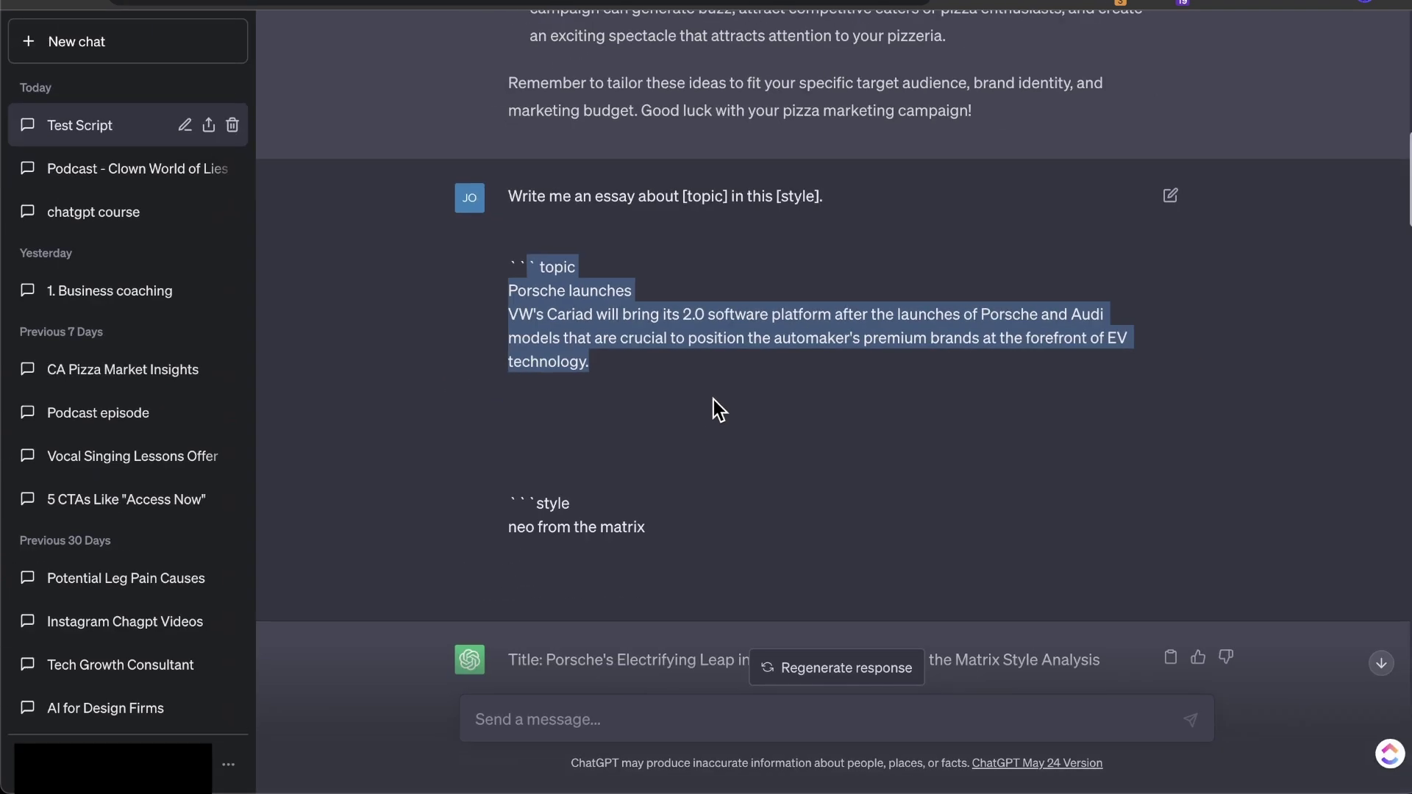
scroll(714, 400, down, 20)
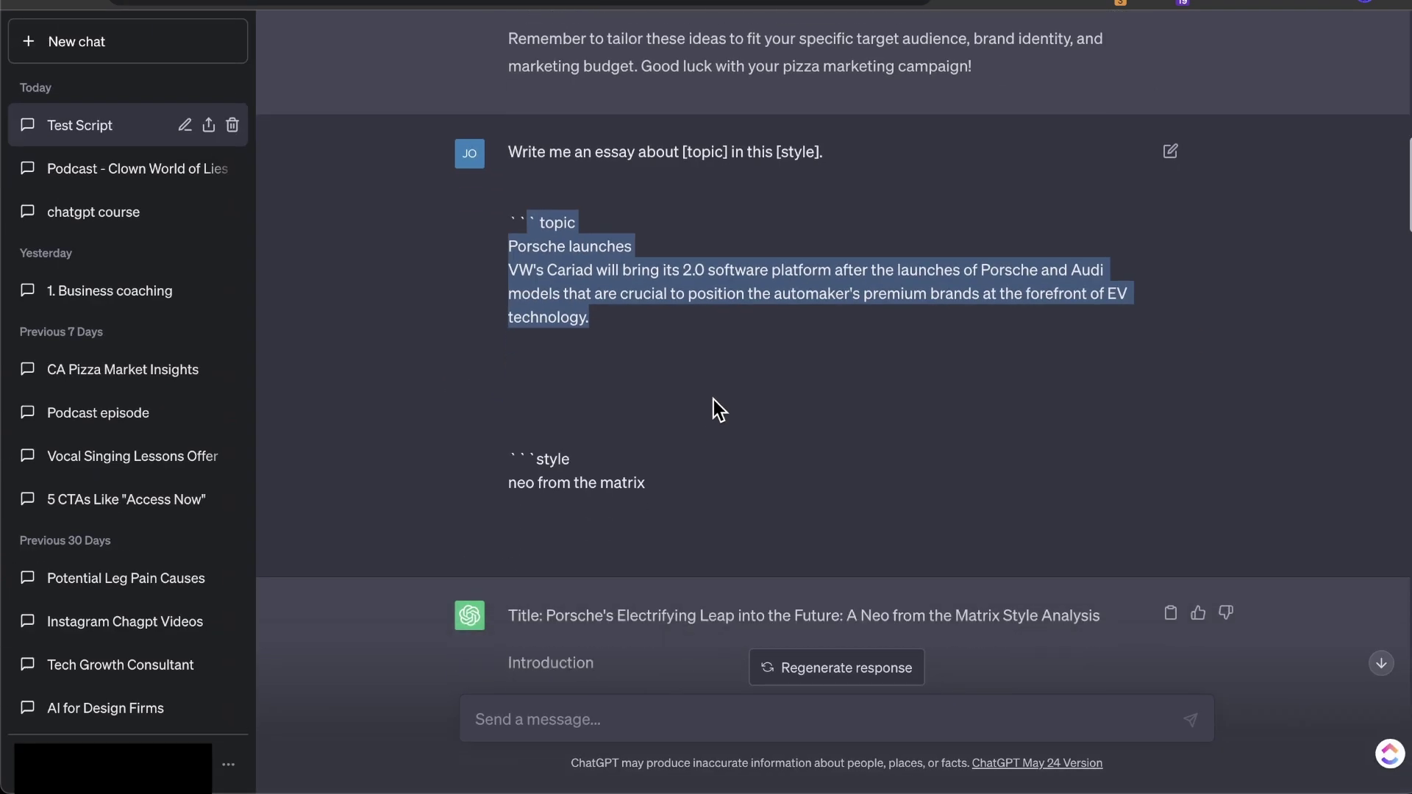
scroll(711, 374, down, 3)
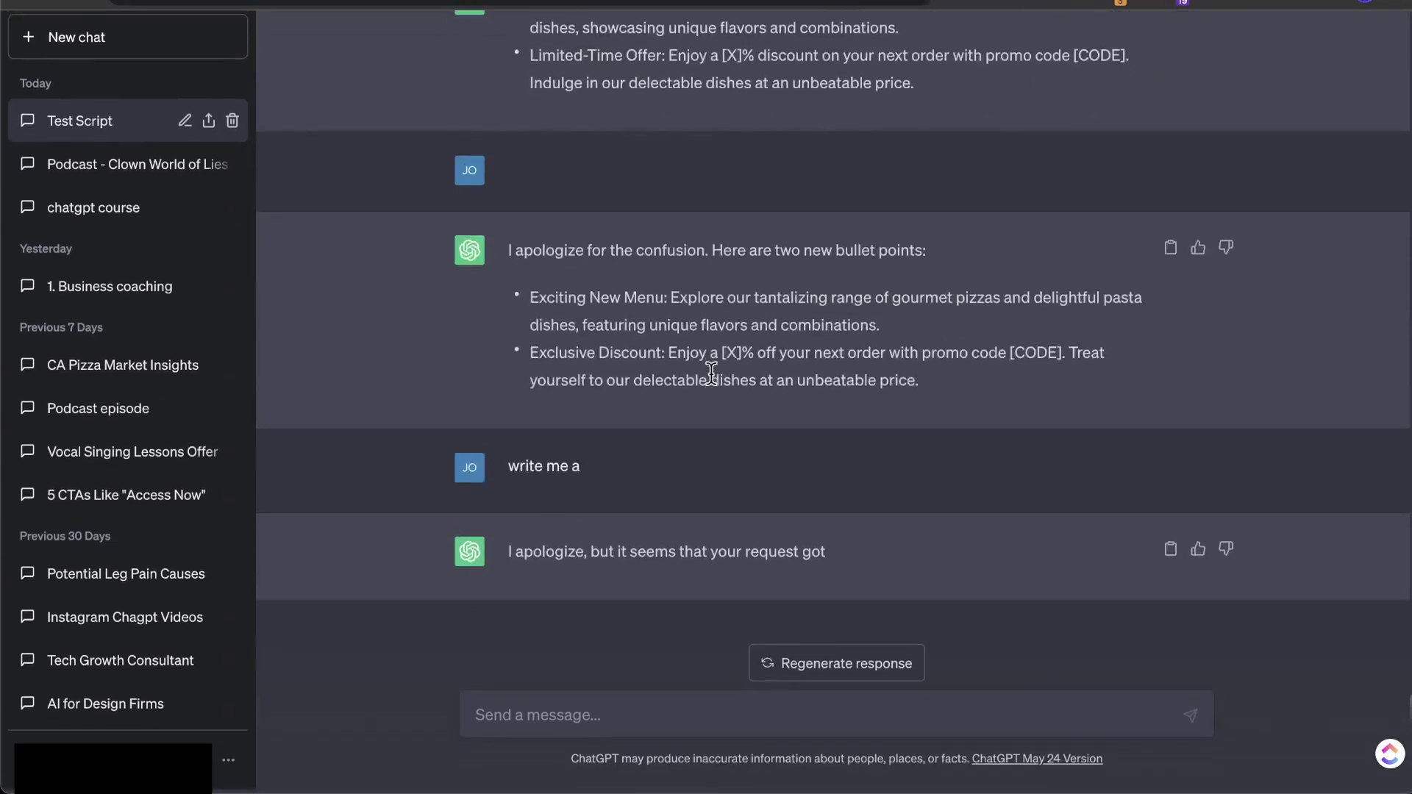